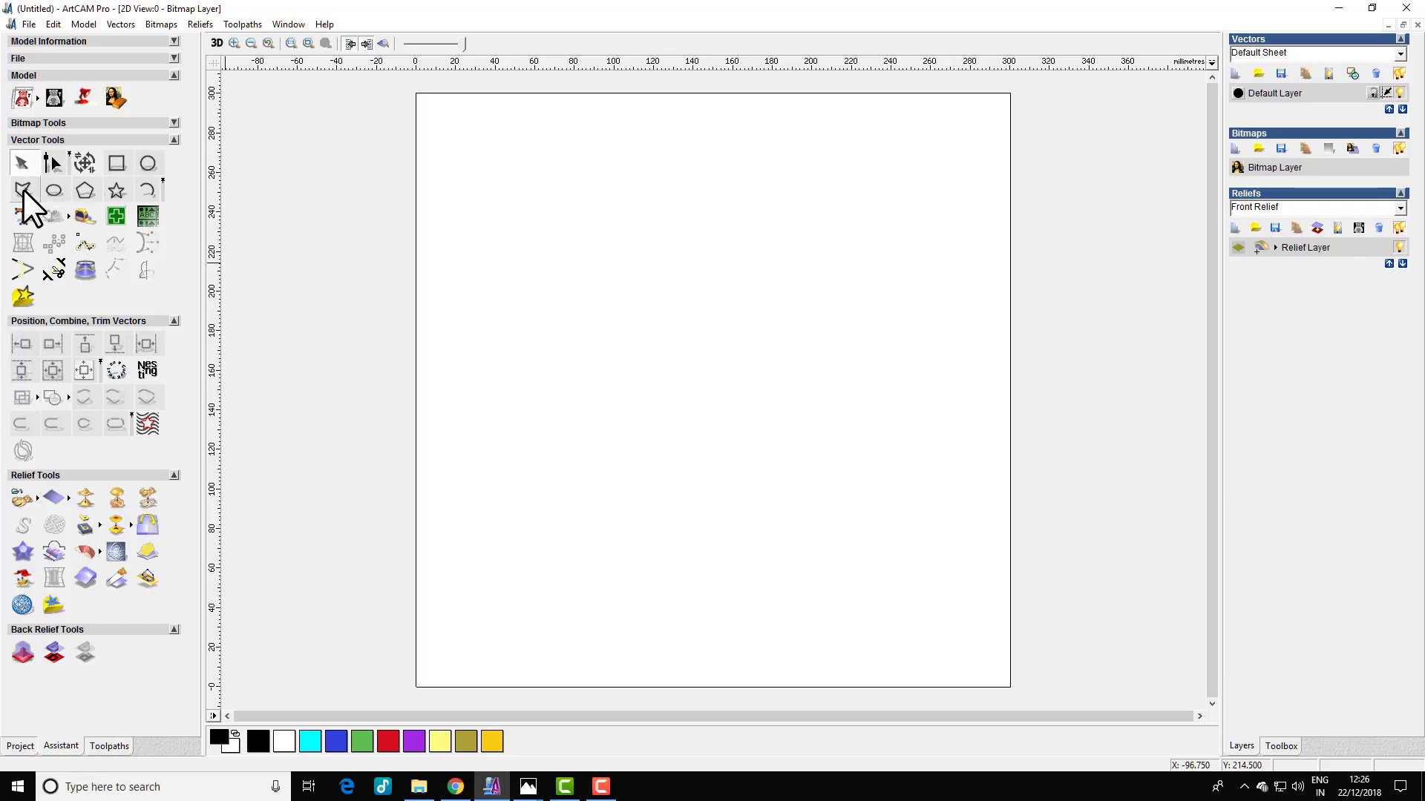
Create a 50 mm square near the sheet's upper-left corner.
left_click(23, 190)
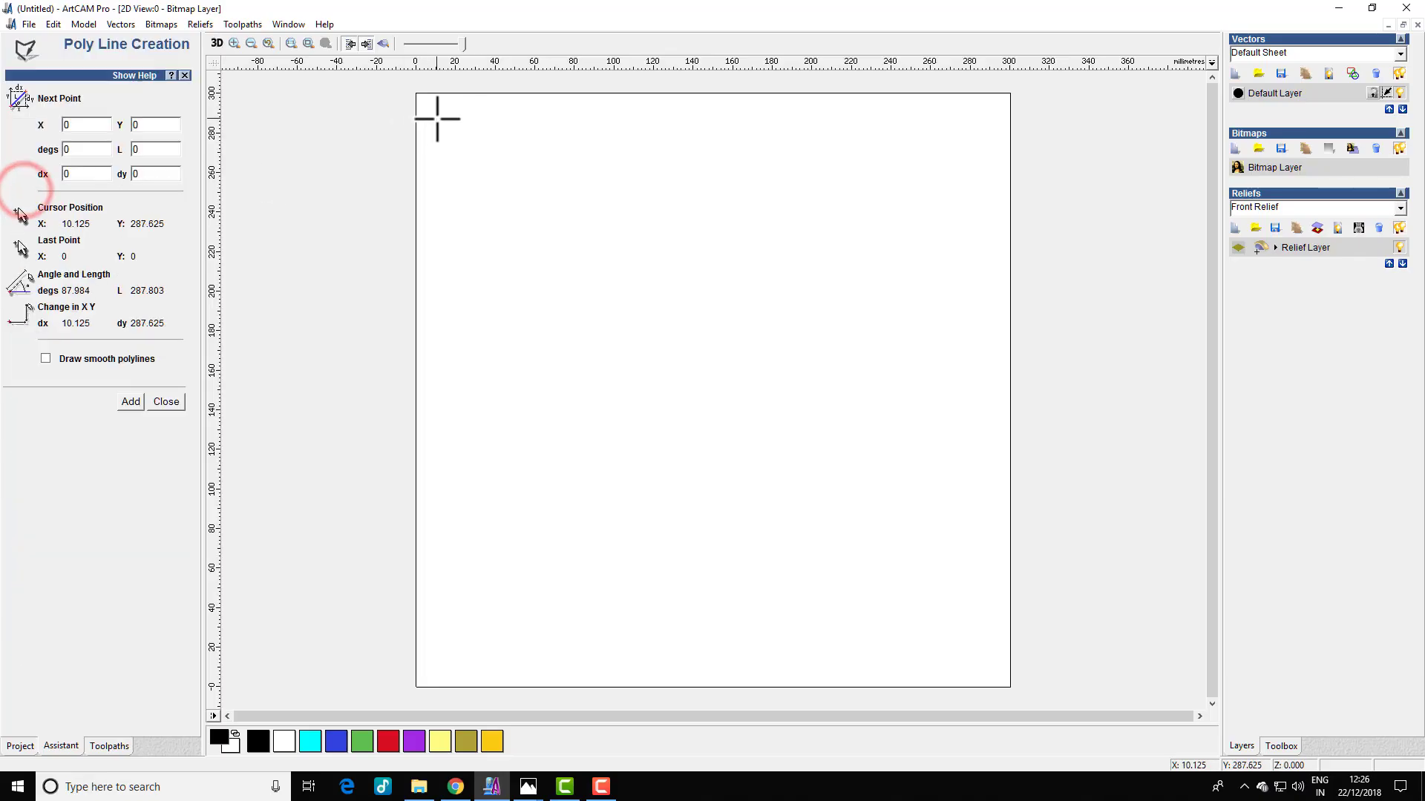
left_click(159, 403)
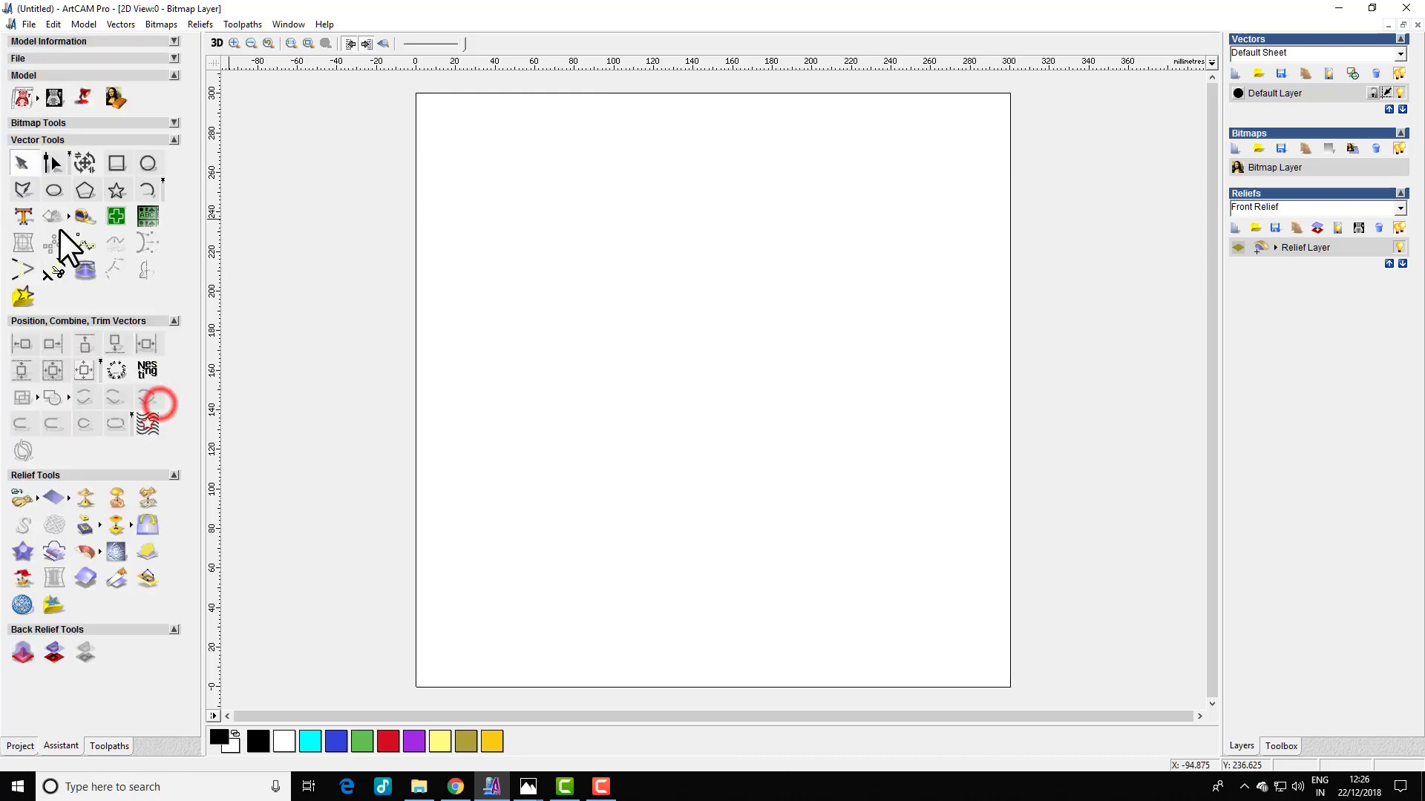
left_click(115, 164)
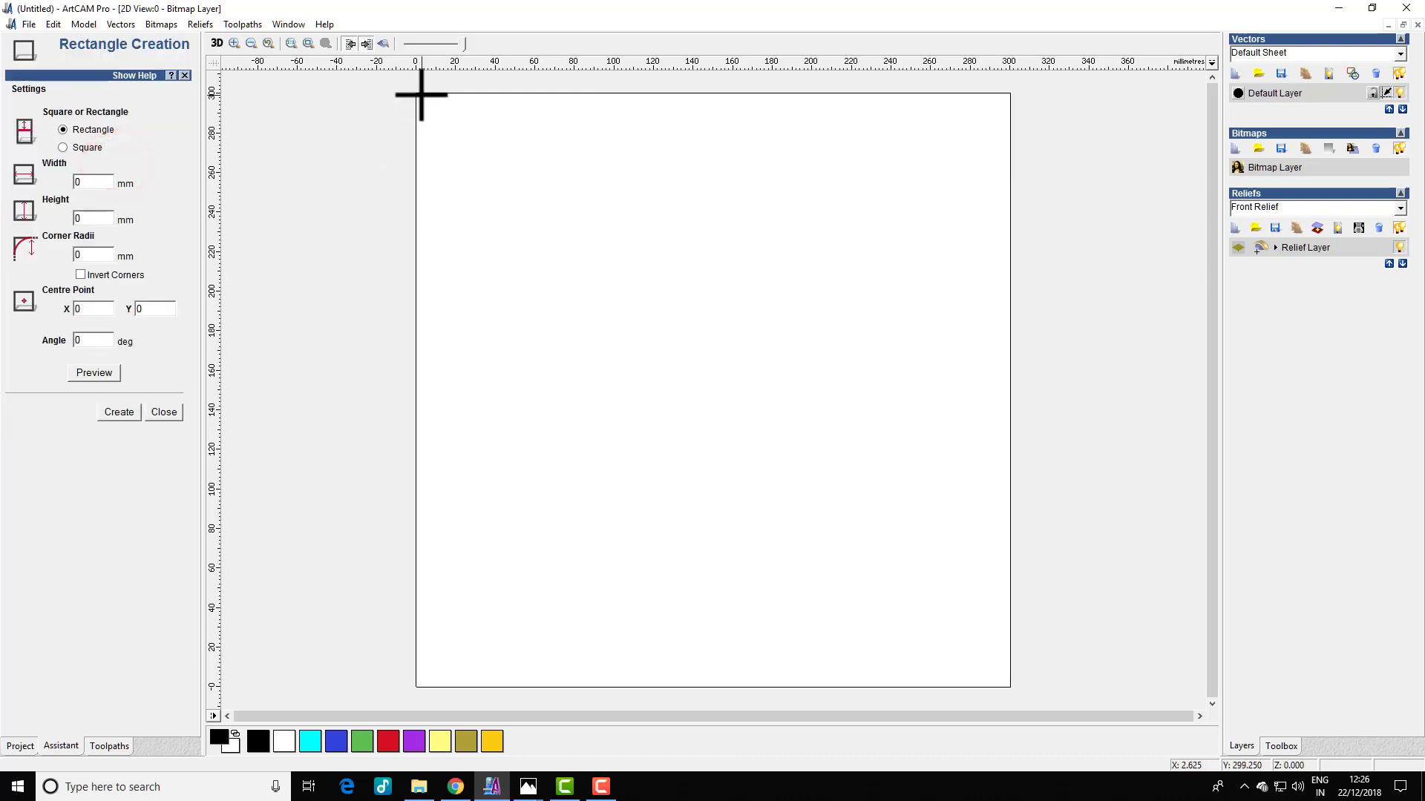
left_click_drag(445, 128, 619, 299)
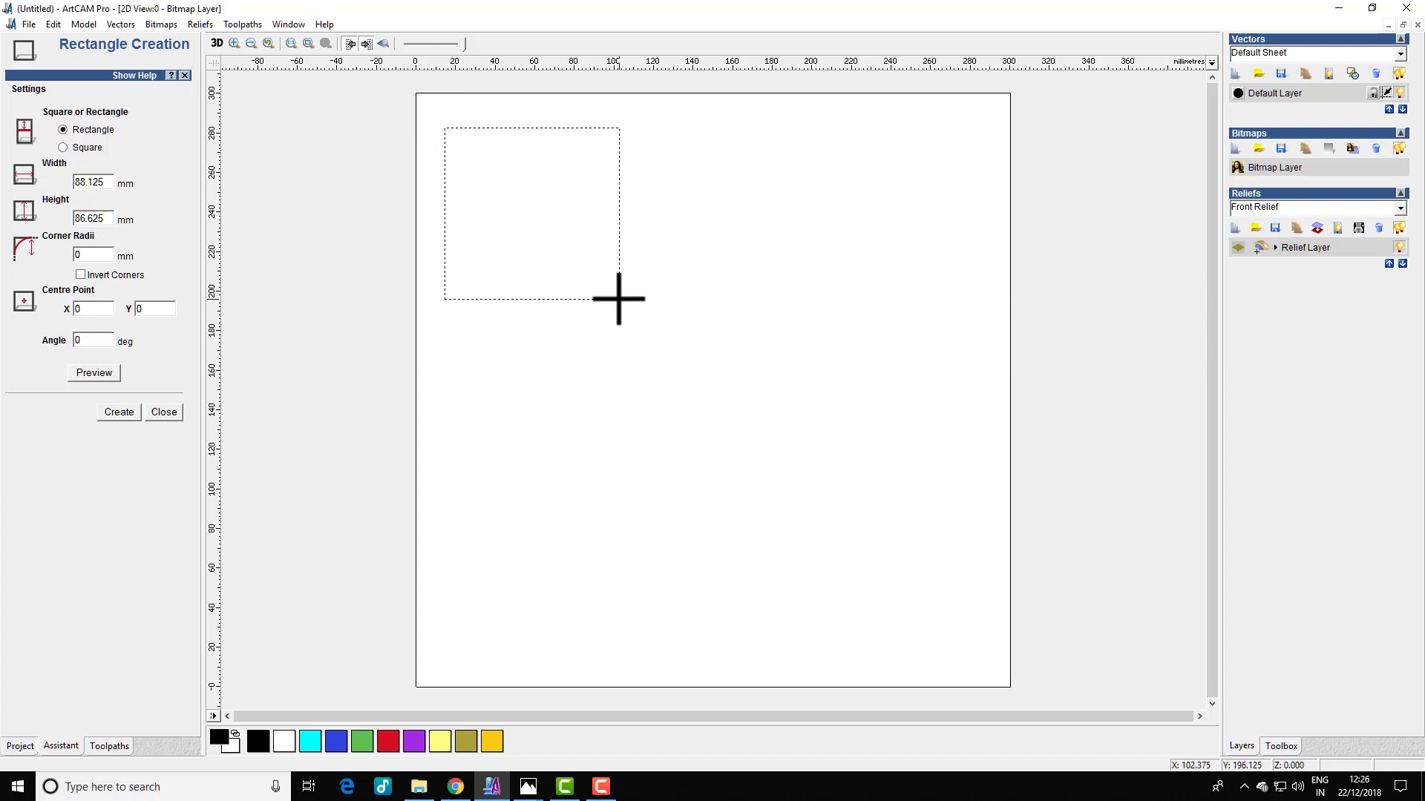
left_click(62, 147)
left_click(110, 180)
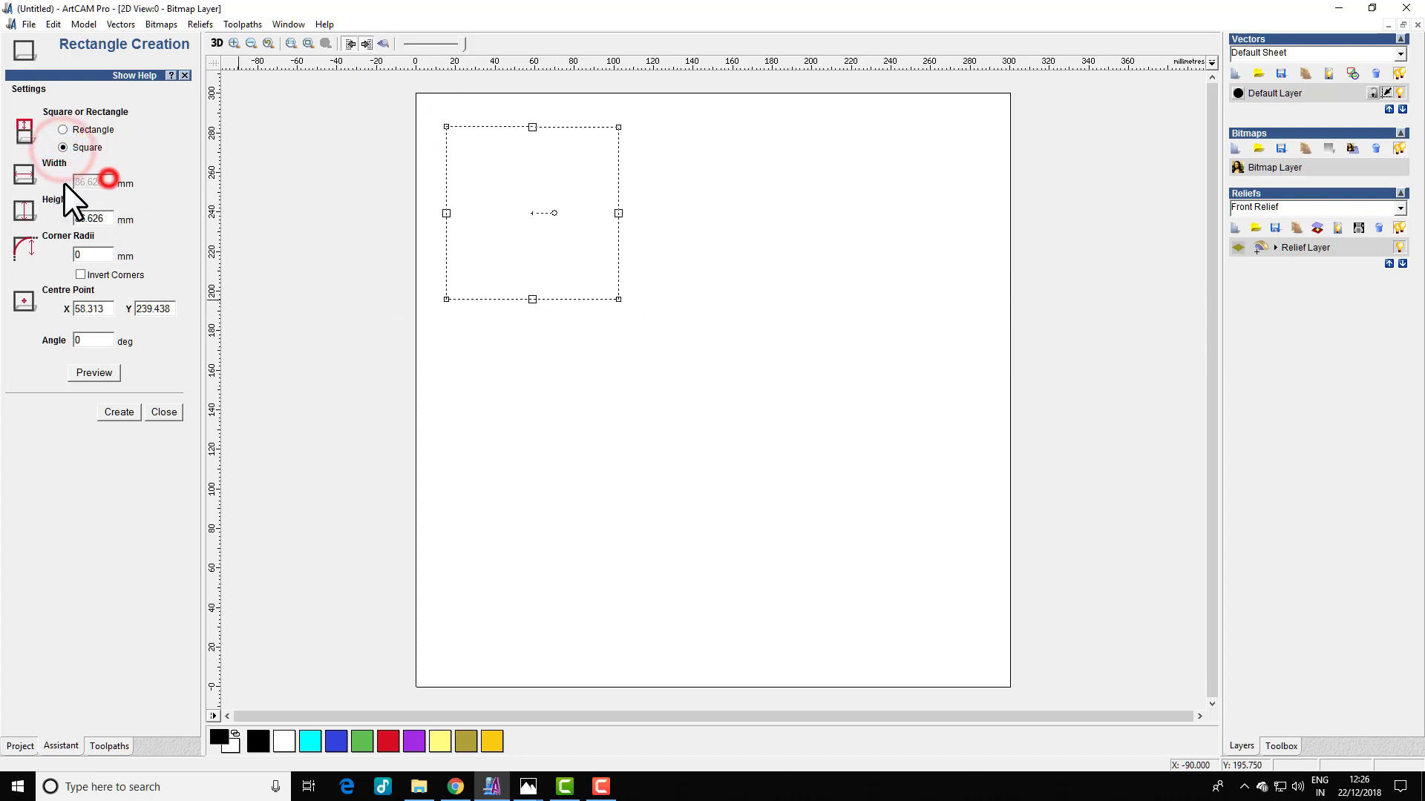
double_click(104, 219)
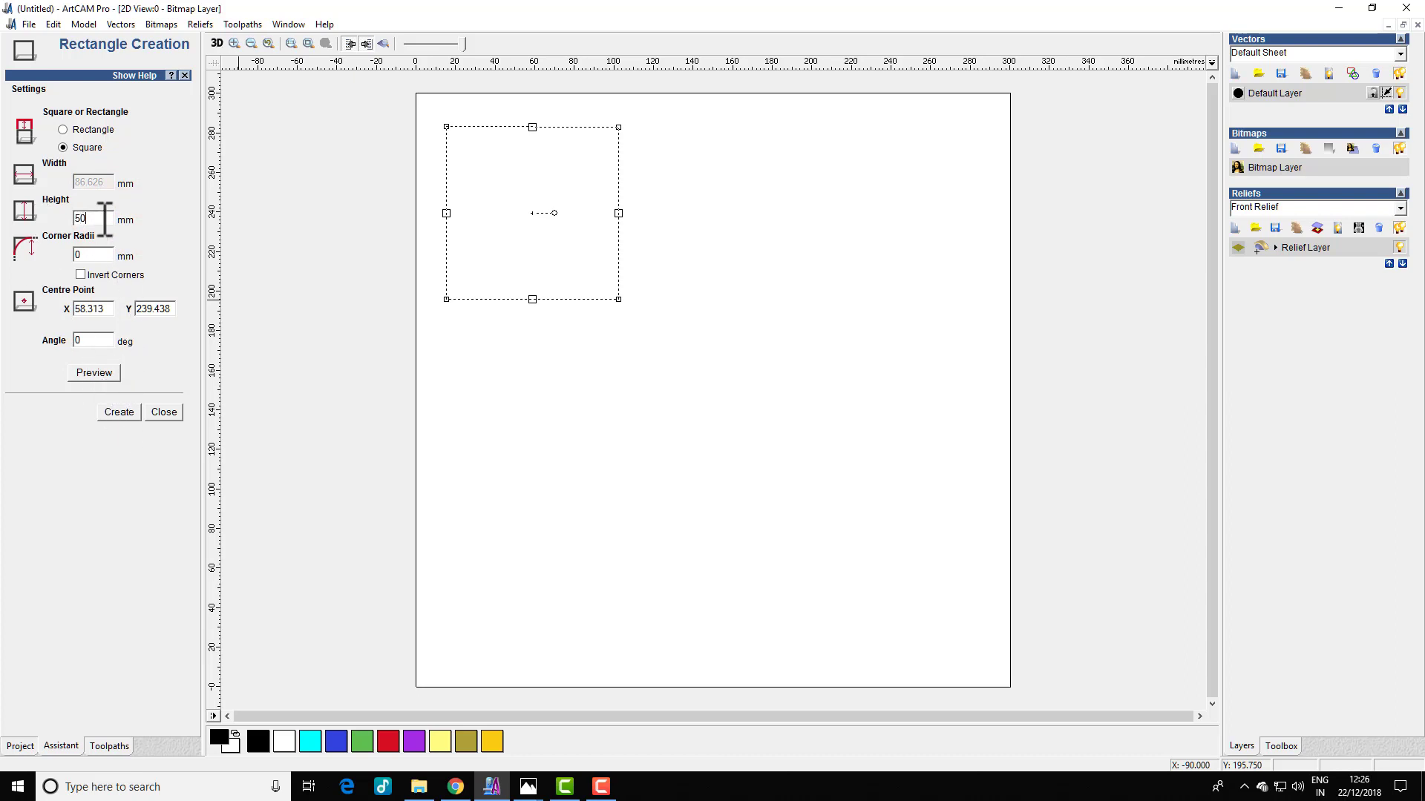
left_click(118, 413)
scroll(538, 243, "up", 2)
right_click(415, 145)
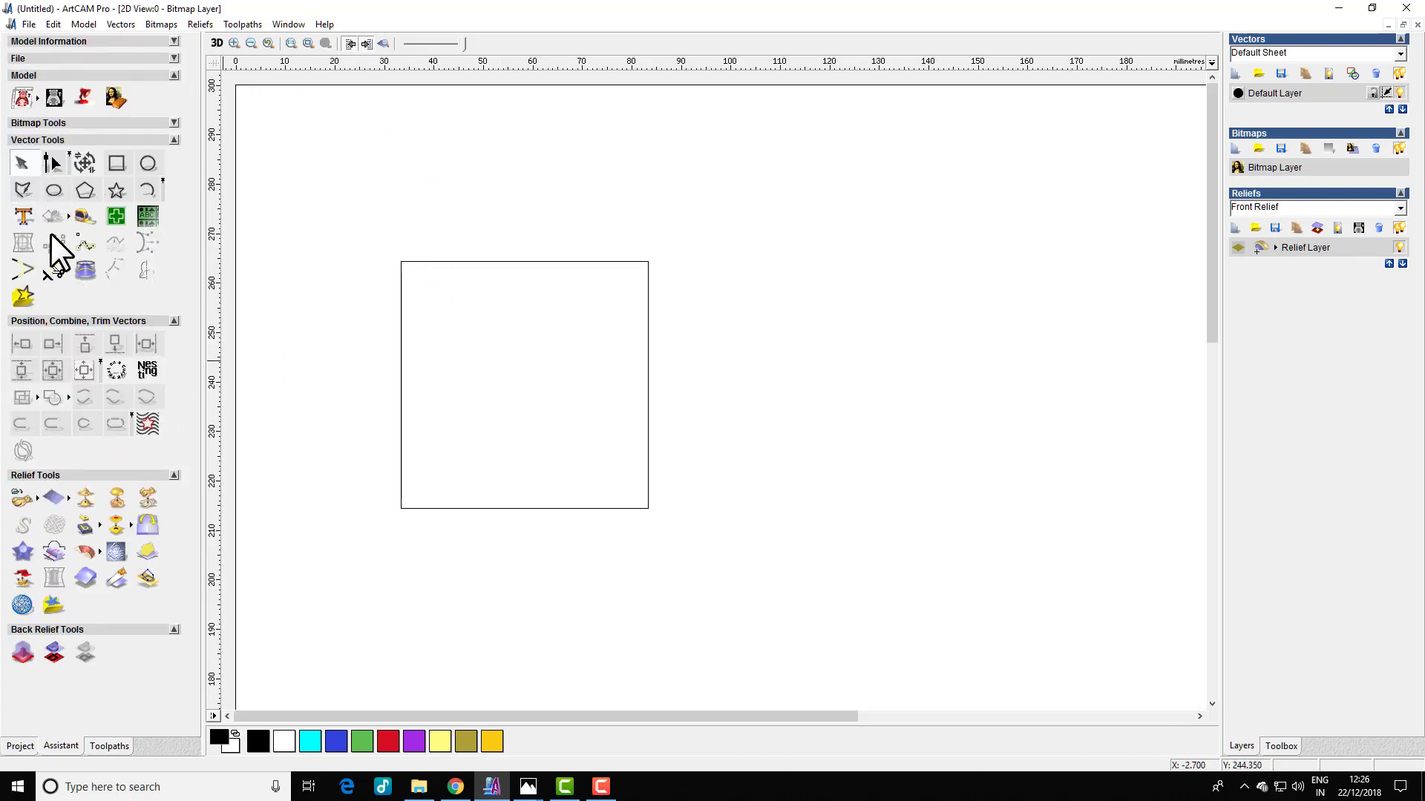
Draw a straight polyline along the square's top edge, from its upper-left corner to its upper-right corner.
left_click(26, 186)
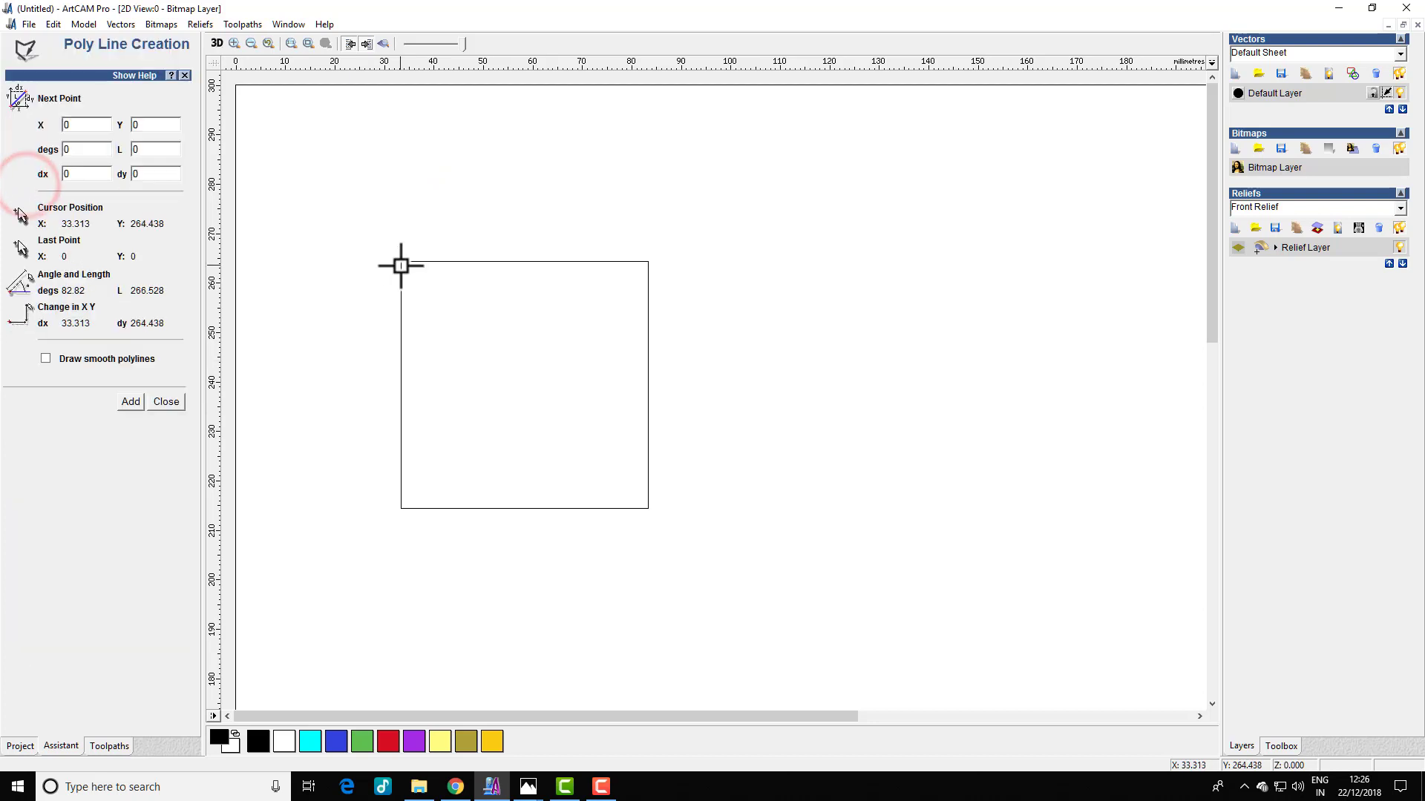
scroll(417, 282, "up", 2)
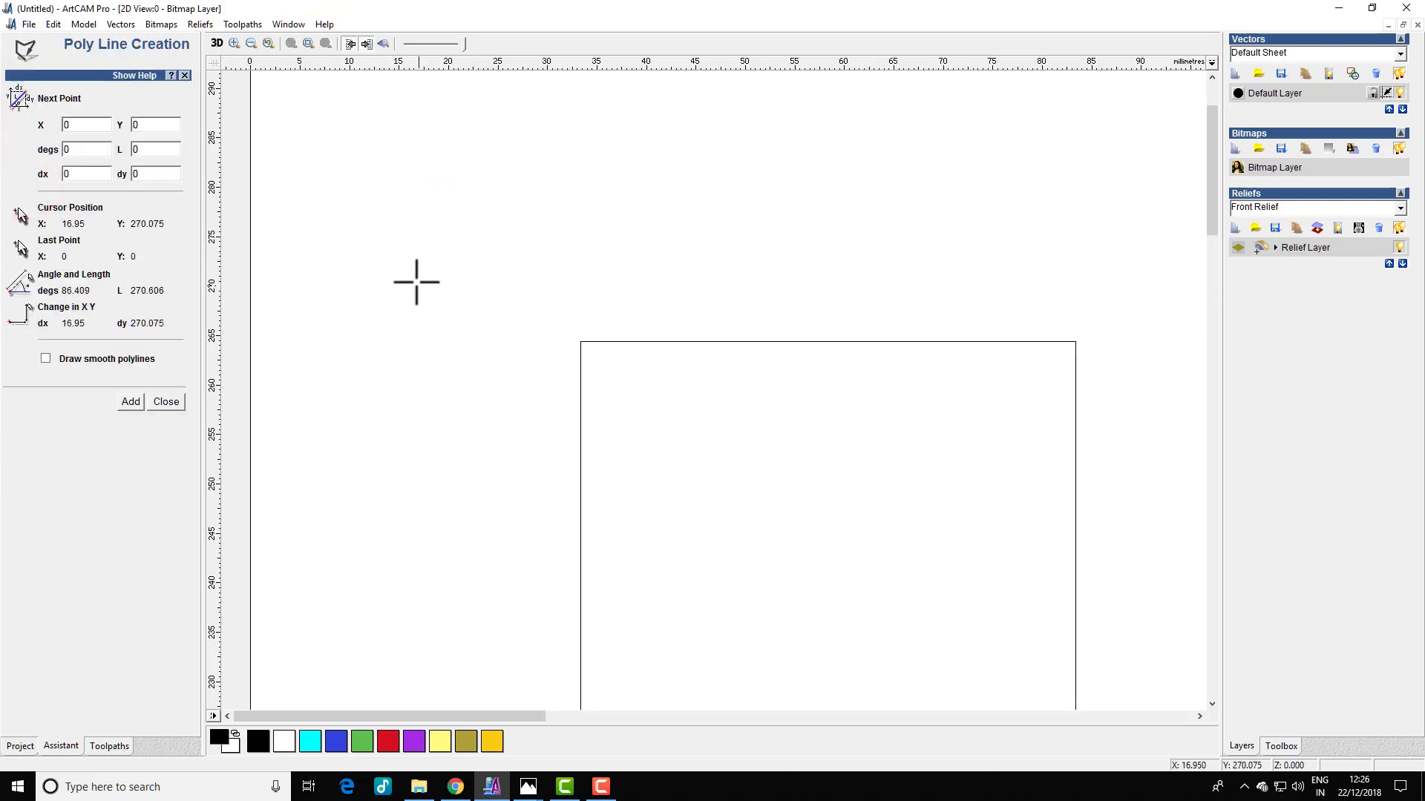
left_click(582, 342)
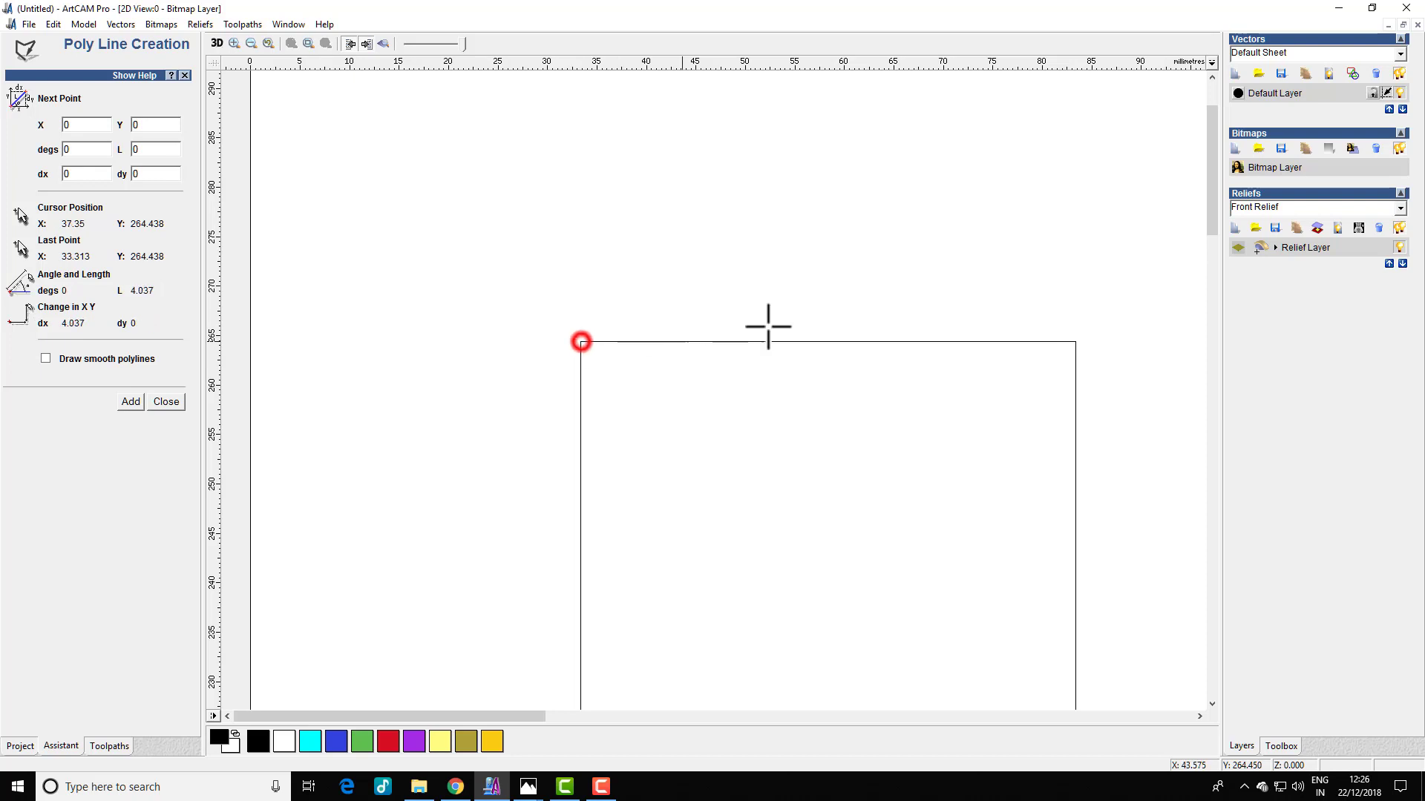
scroll(853, 334, "down", 2)
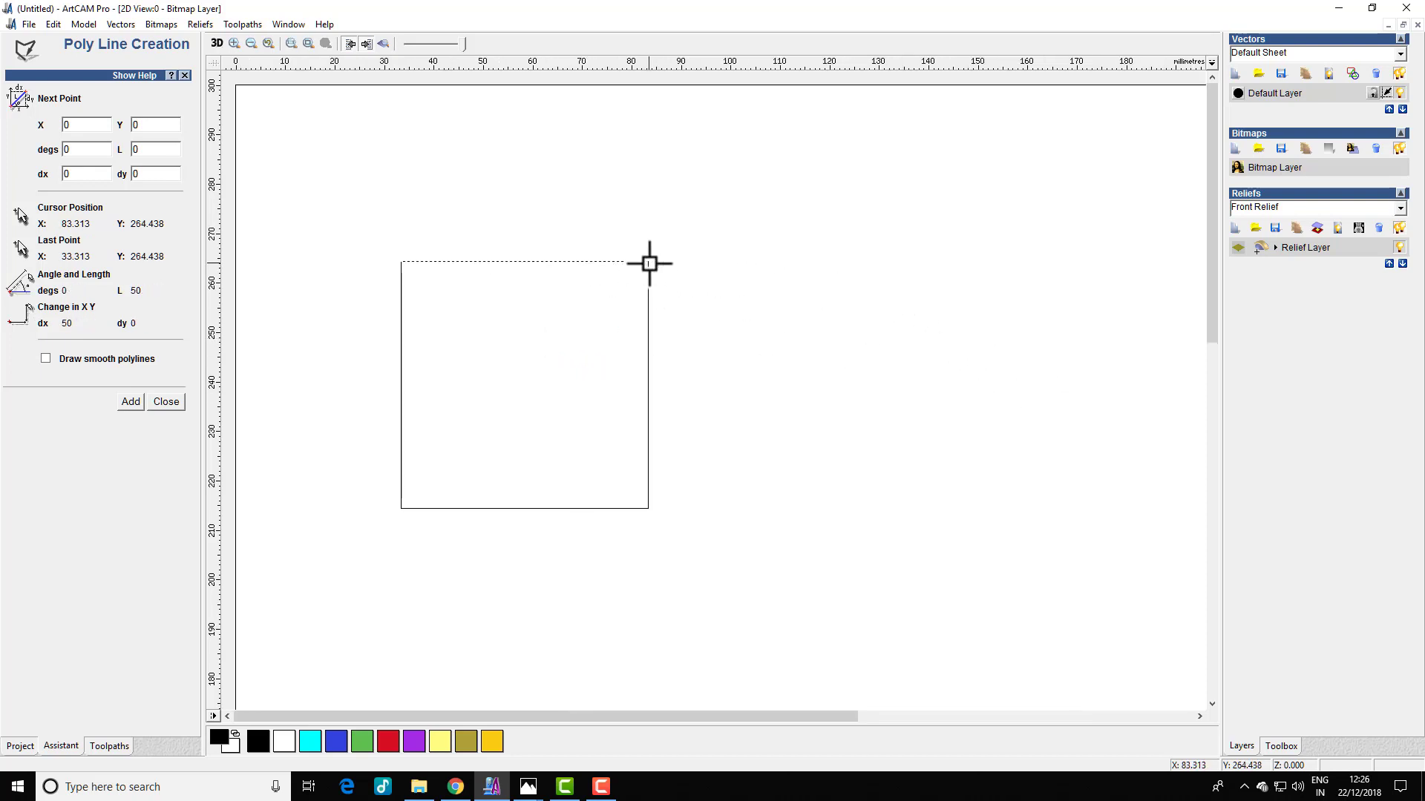
right_click(678, 255)
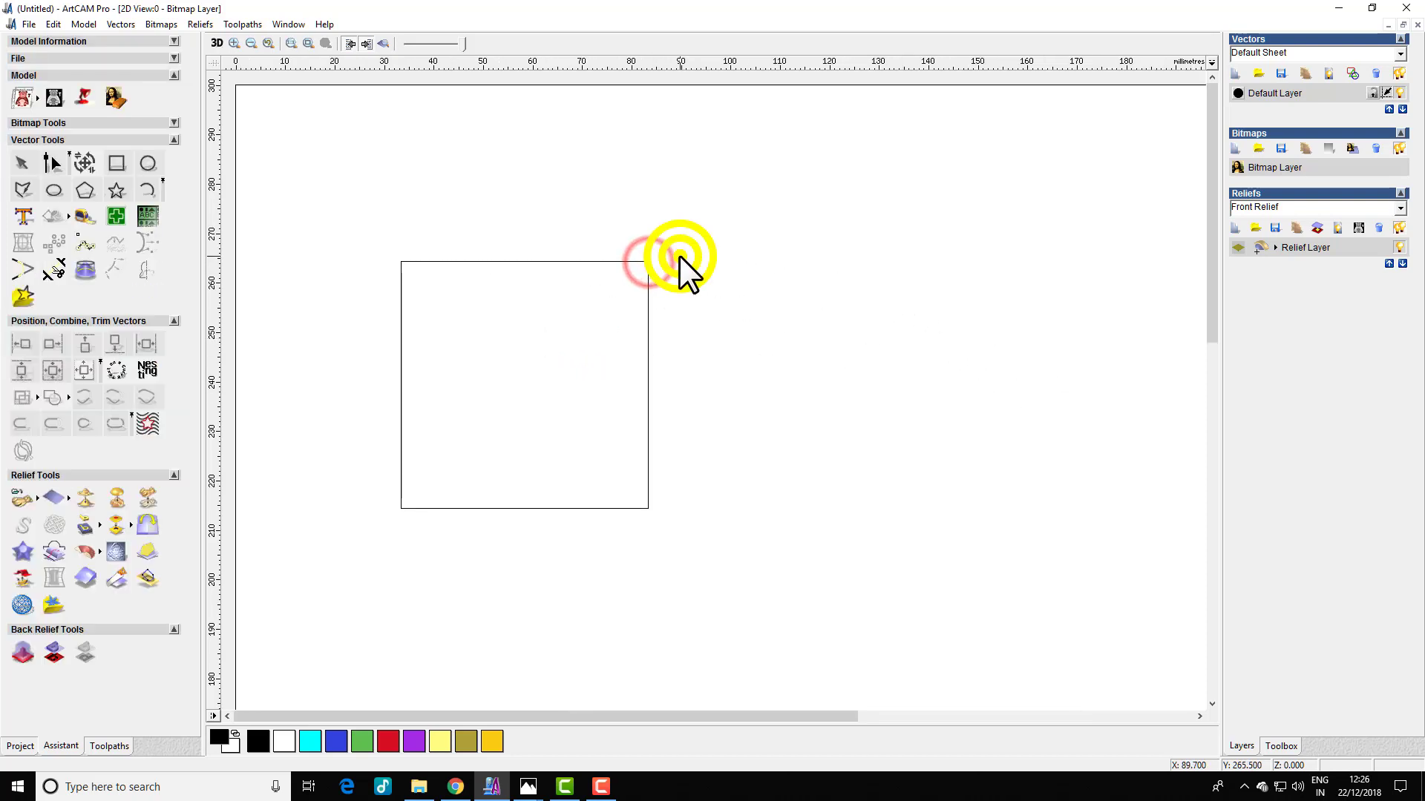
Copy the top-edge line down to the midpoint of the square's left side, splitting the square into two halves.
left_click(561, 263)
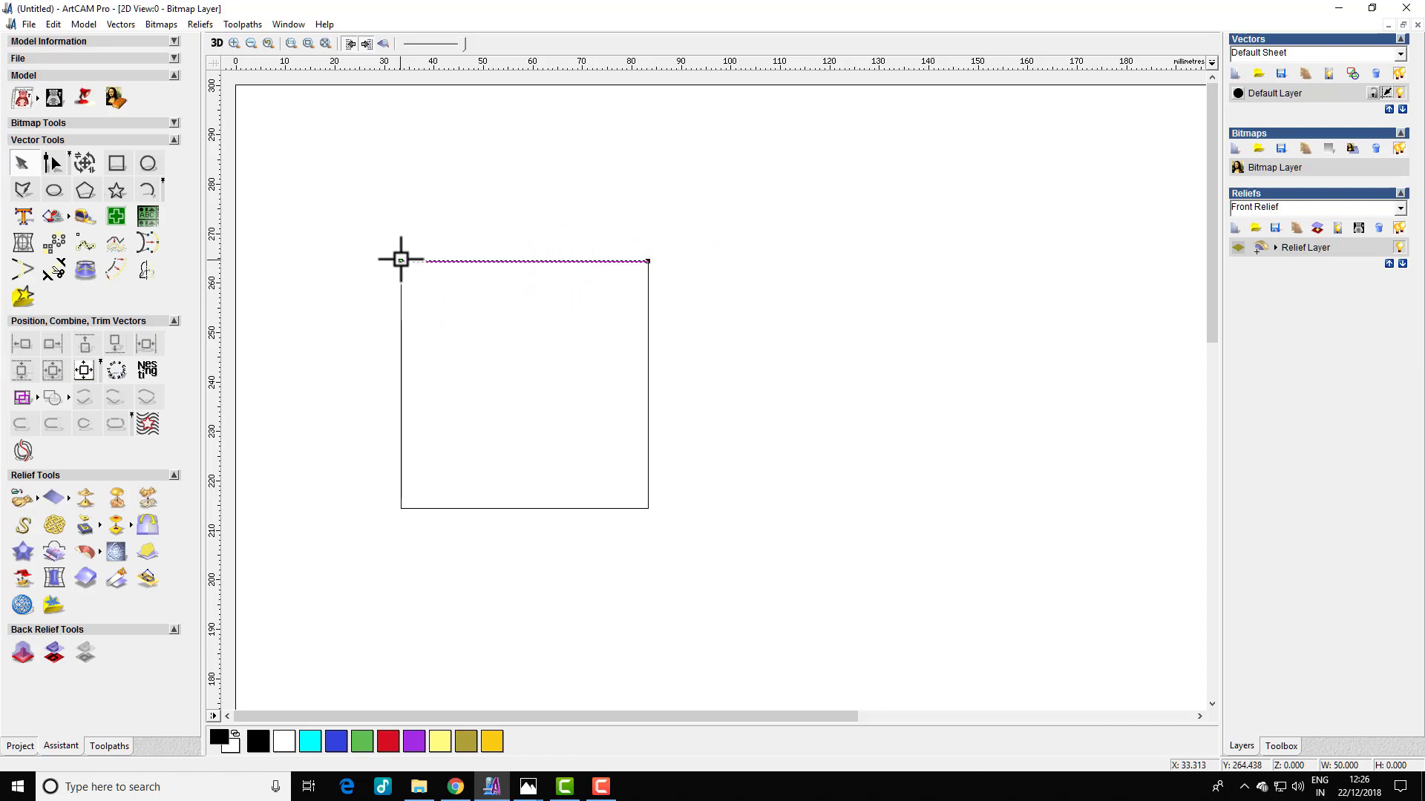
left_click_drag(400, 259, 407, 381)
left_click(520, 341)
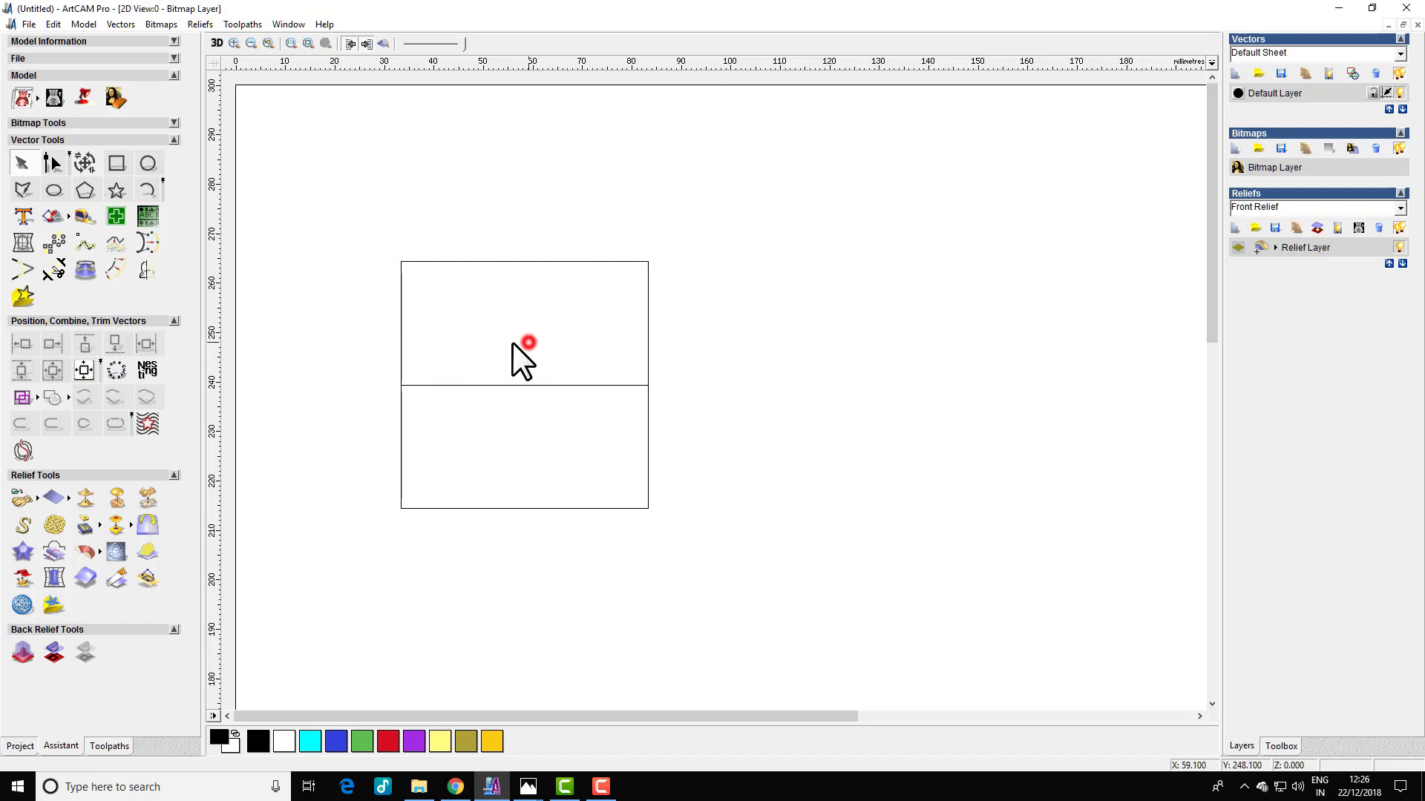
left_click(469, 385)
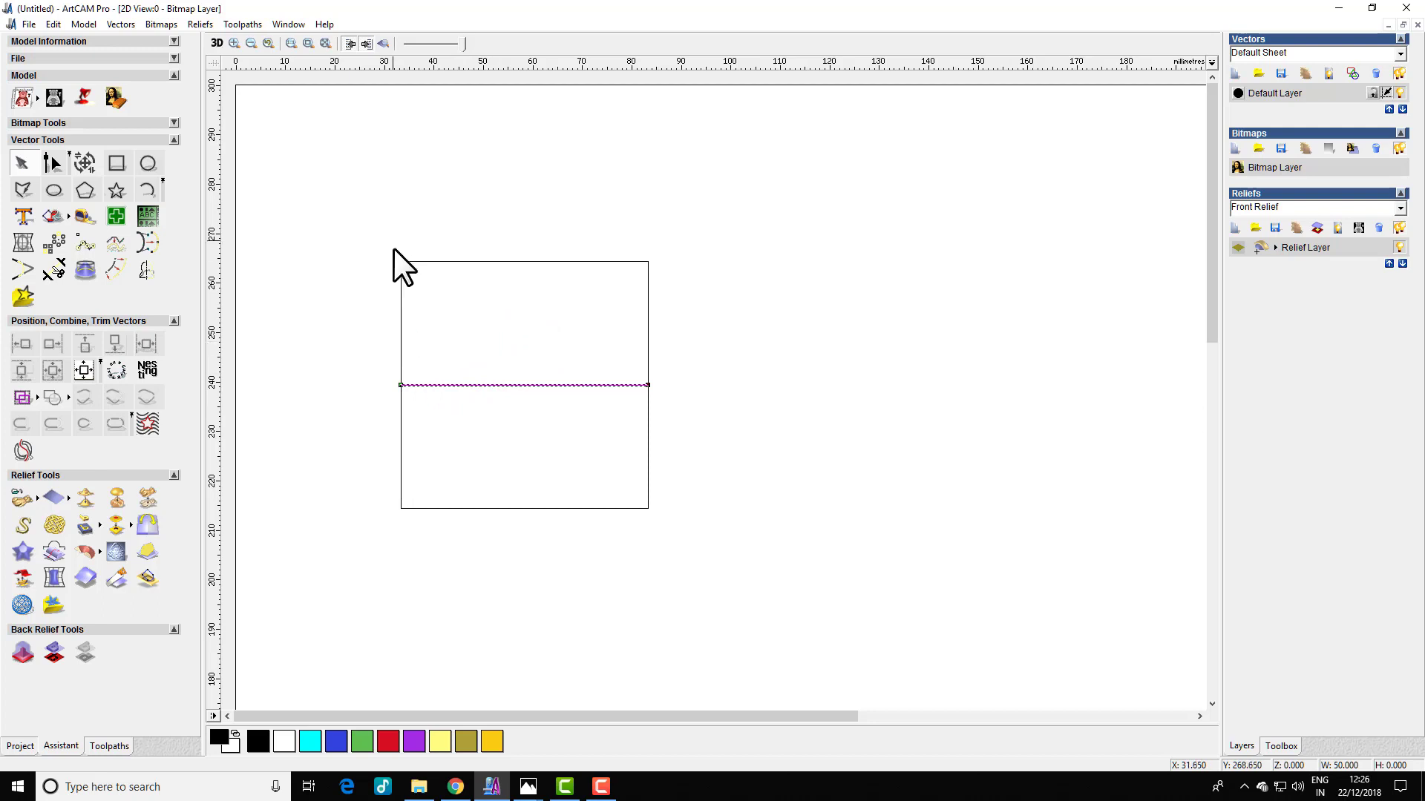
left_click(433, 261)
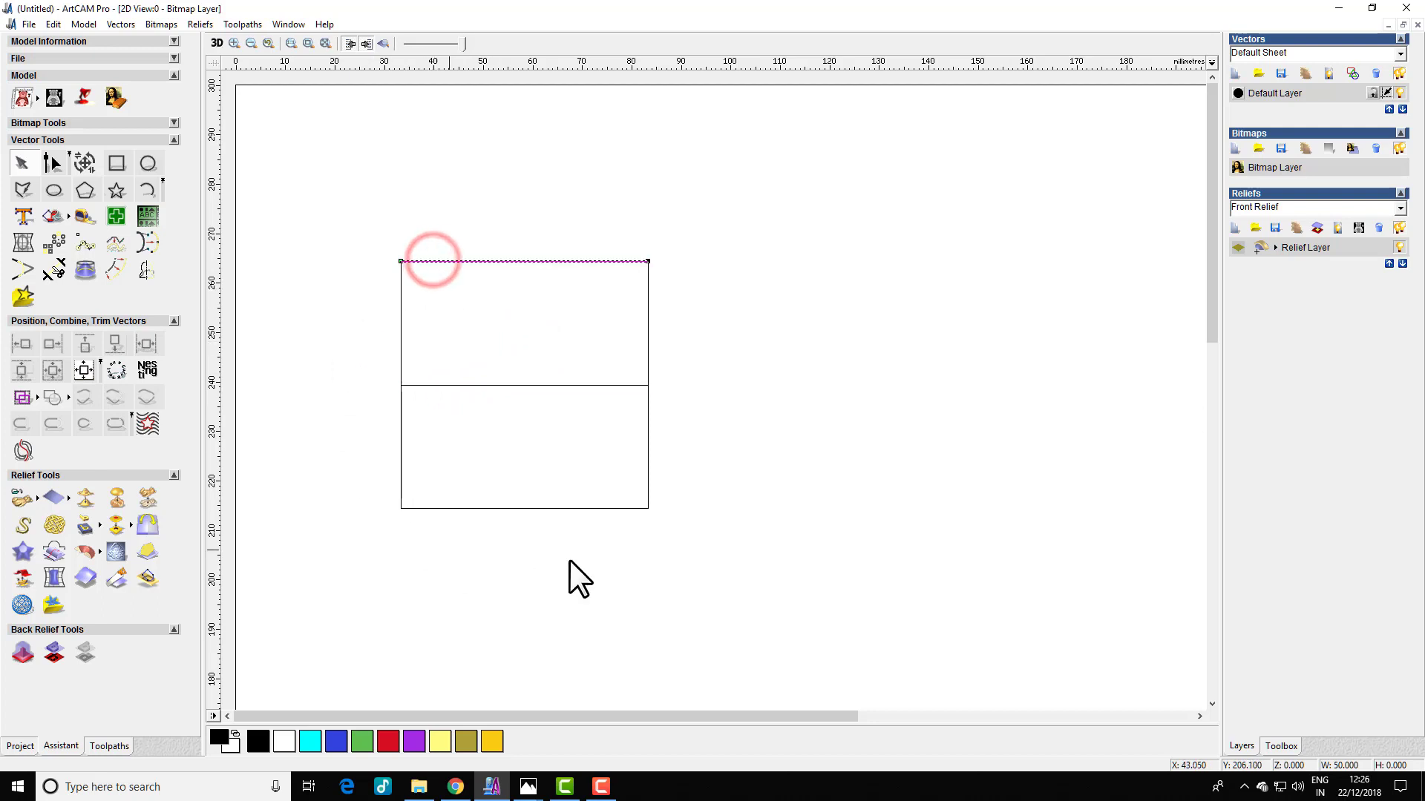
left_click(117, 269)
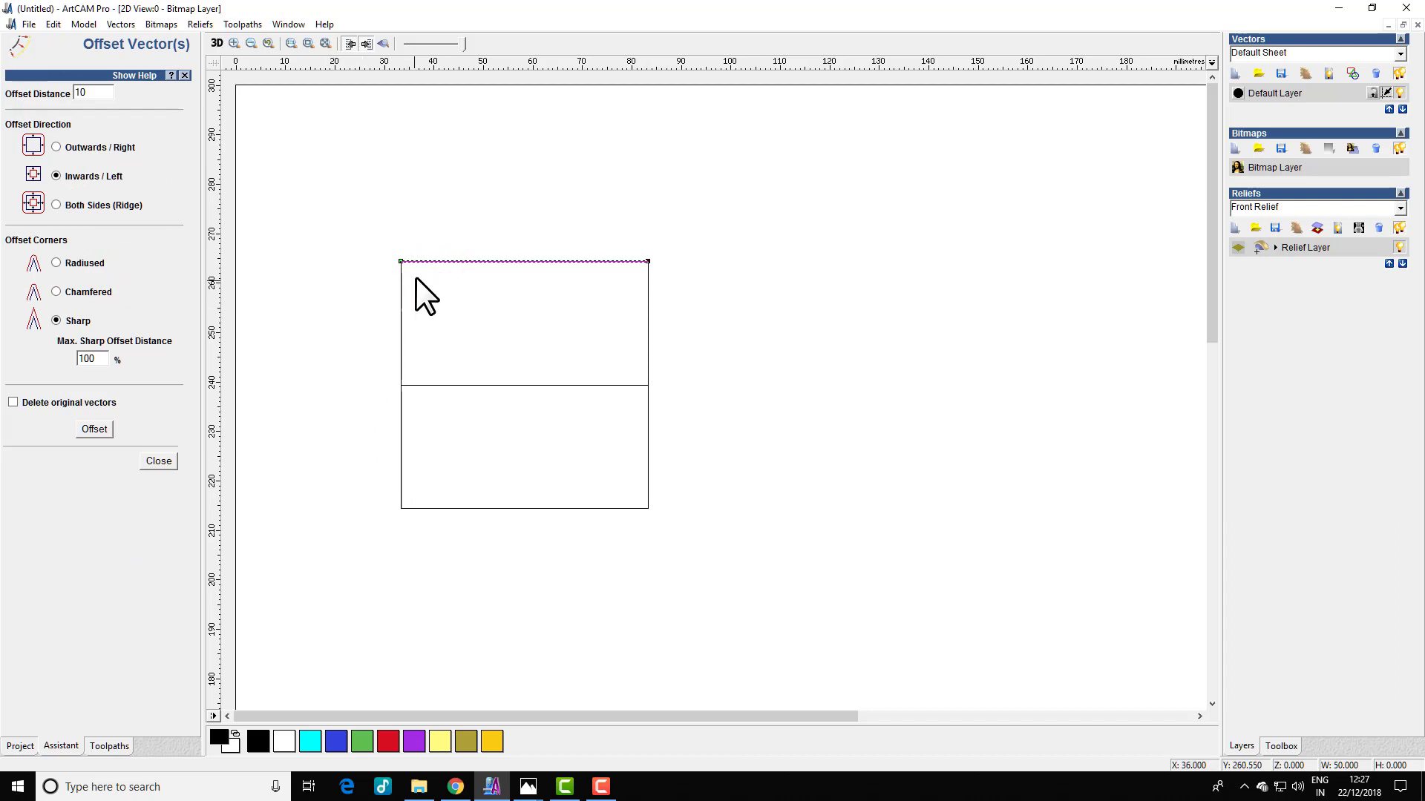
left_click(159, 459)
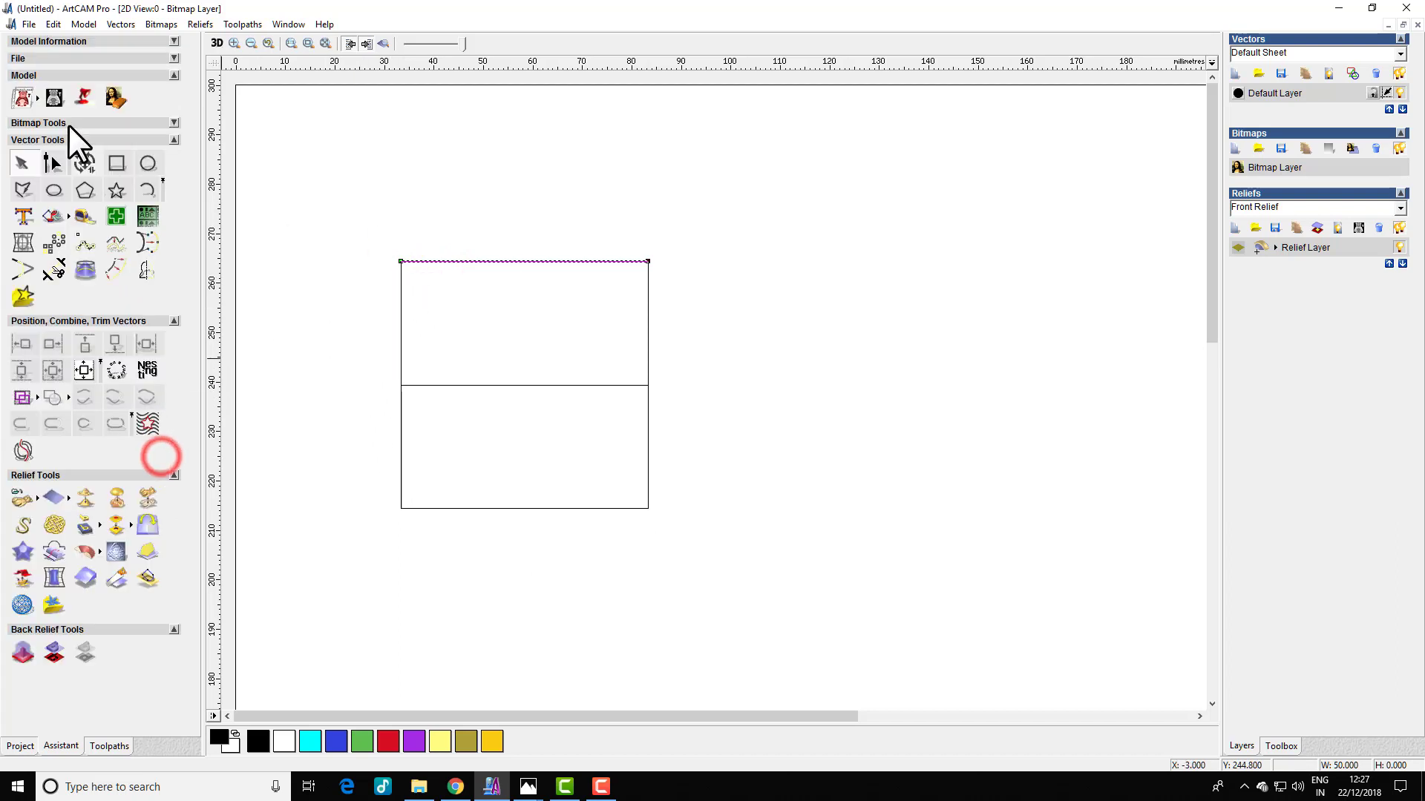
Draw a start-end-point arc about 3.2 mm tall bulging about 1.2 mm inward on the square's left edge, snapped to the upper-left corner.
left_click(149, 191)
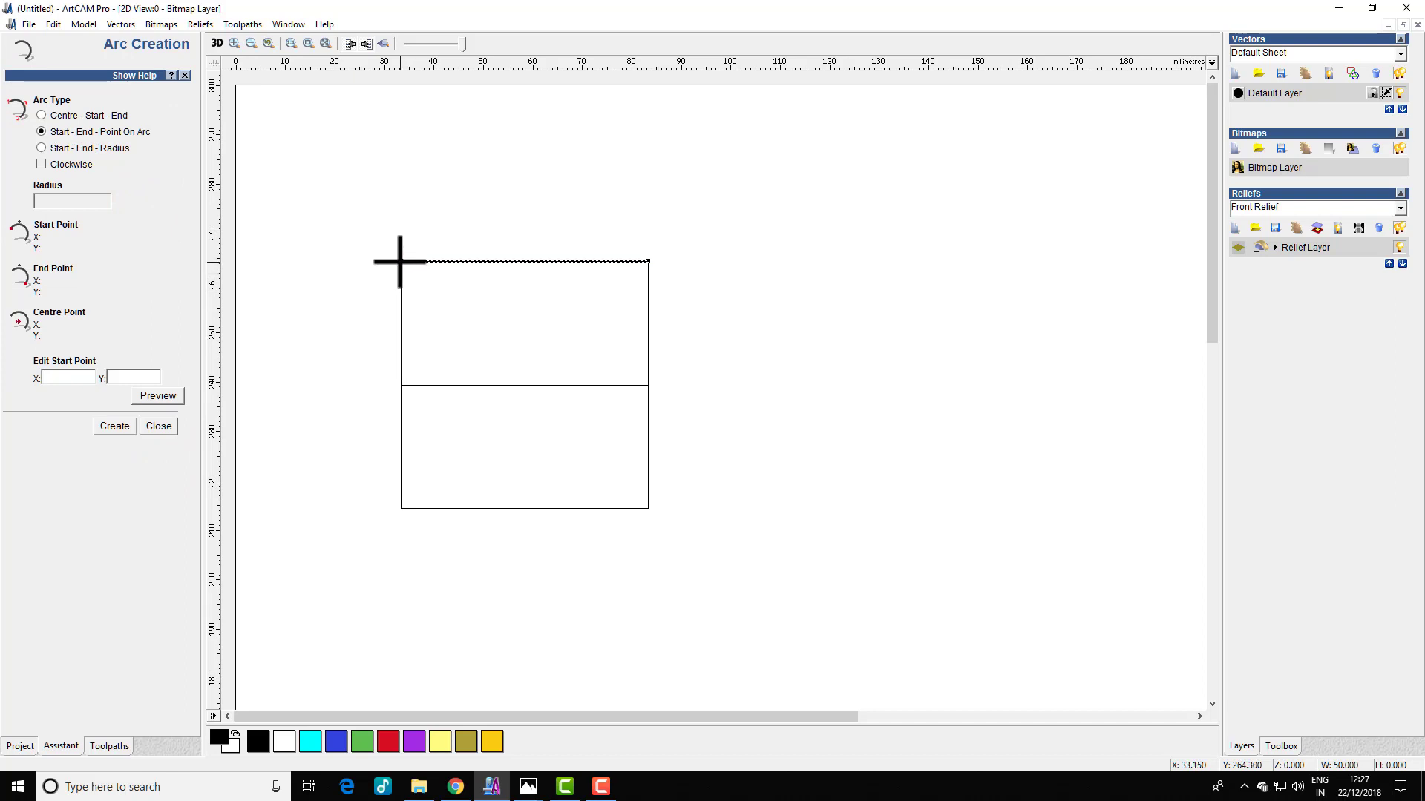
left_click_drag(401, 259, 714, 384)
scroll(406, 290, "up", 1)
scroll(581, 369, "up", 2)
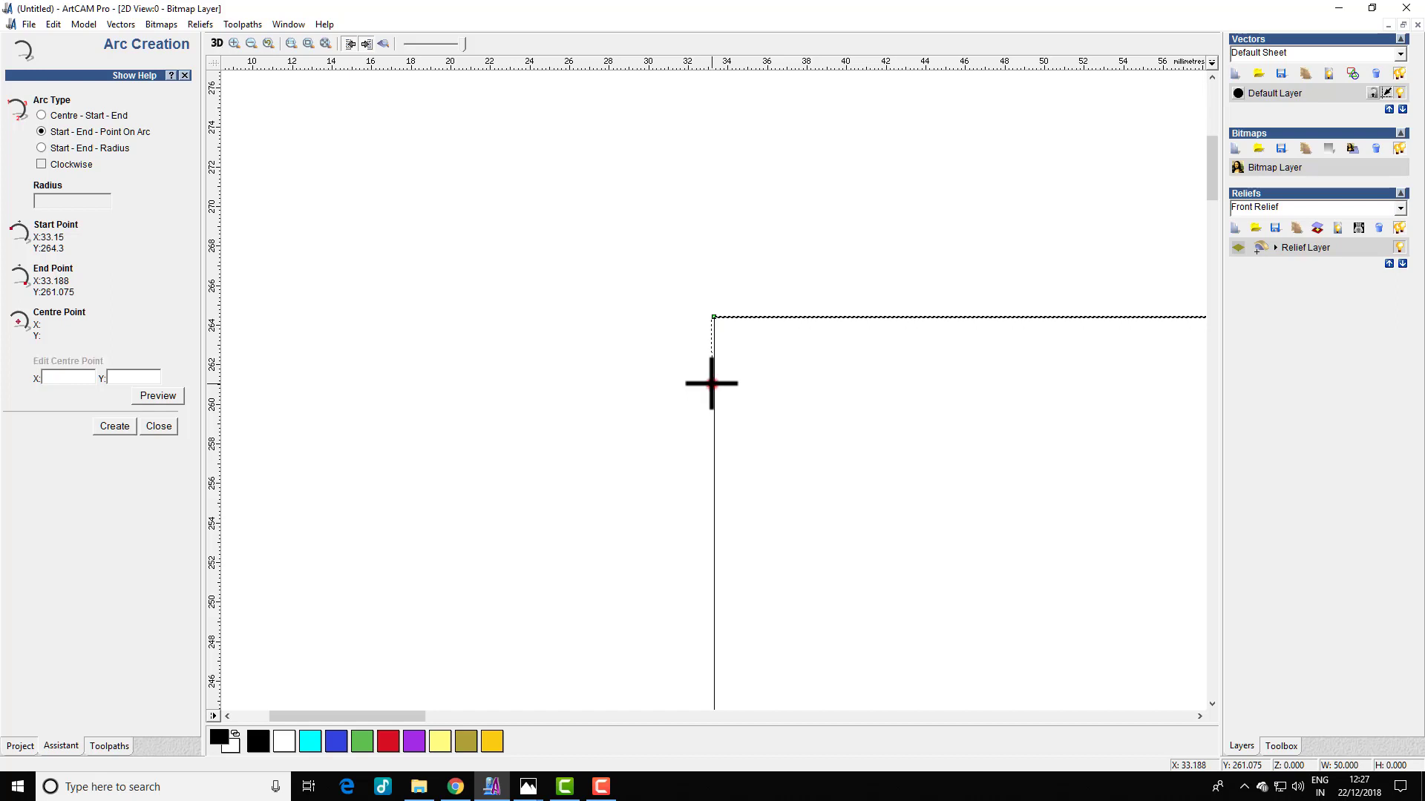
left_click(711, 384)
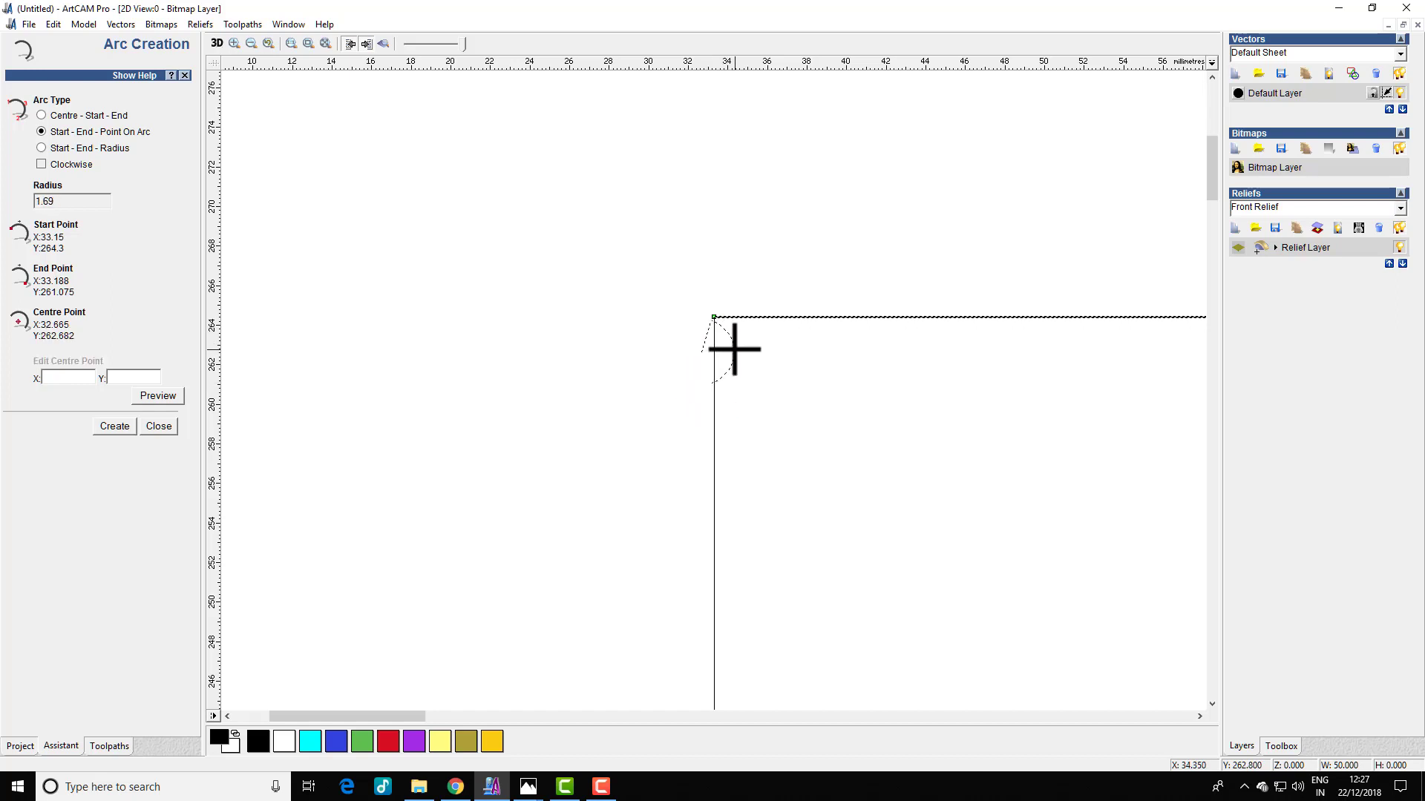
left_click(729, 346)
right_click(755, 360)
left_click(732, 334)
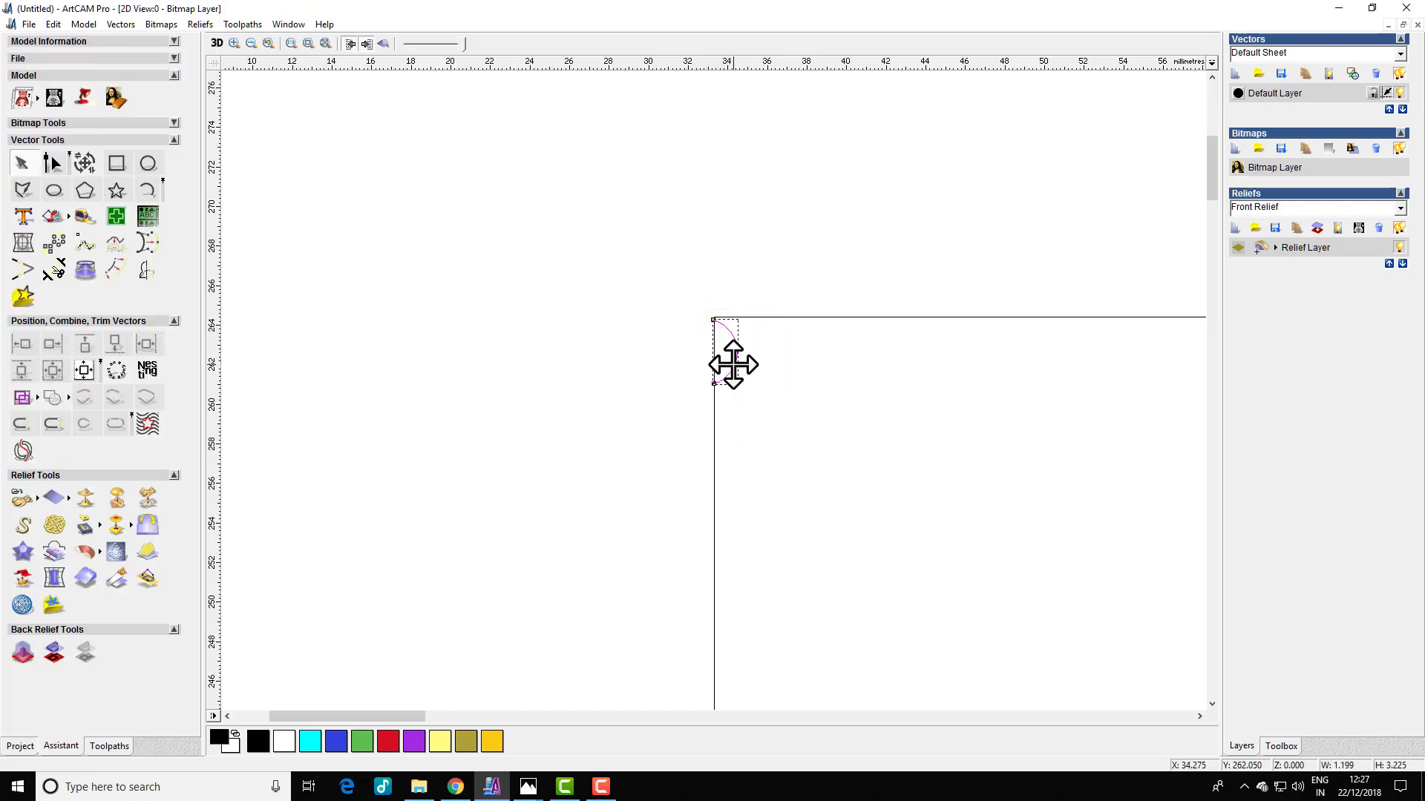
left_click(714, 317)
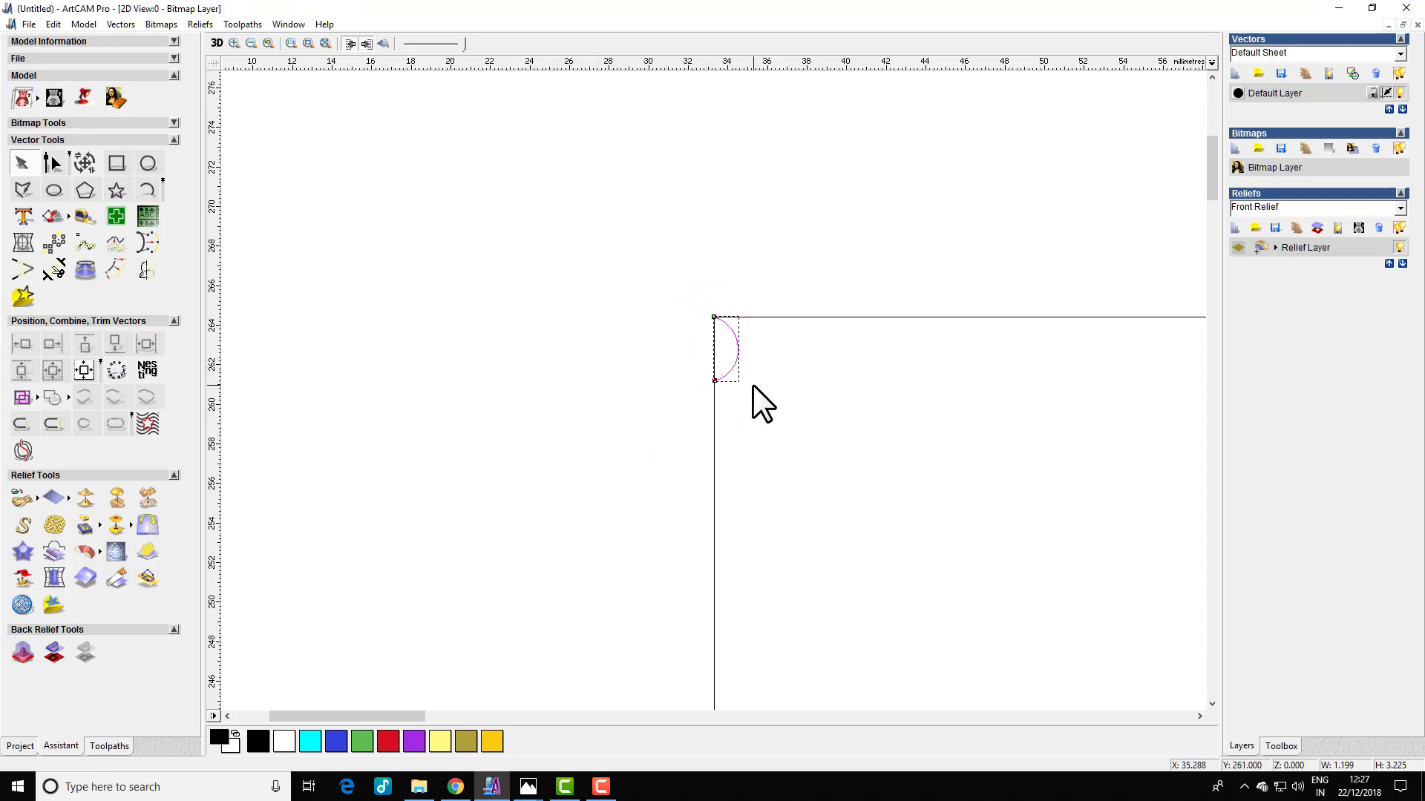
Mirror the arc vertically about its bottom four times, keeping the originals, to form a column of five scallops.
left_click(140, 271)
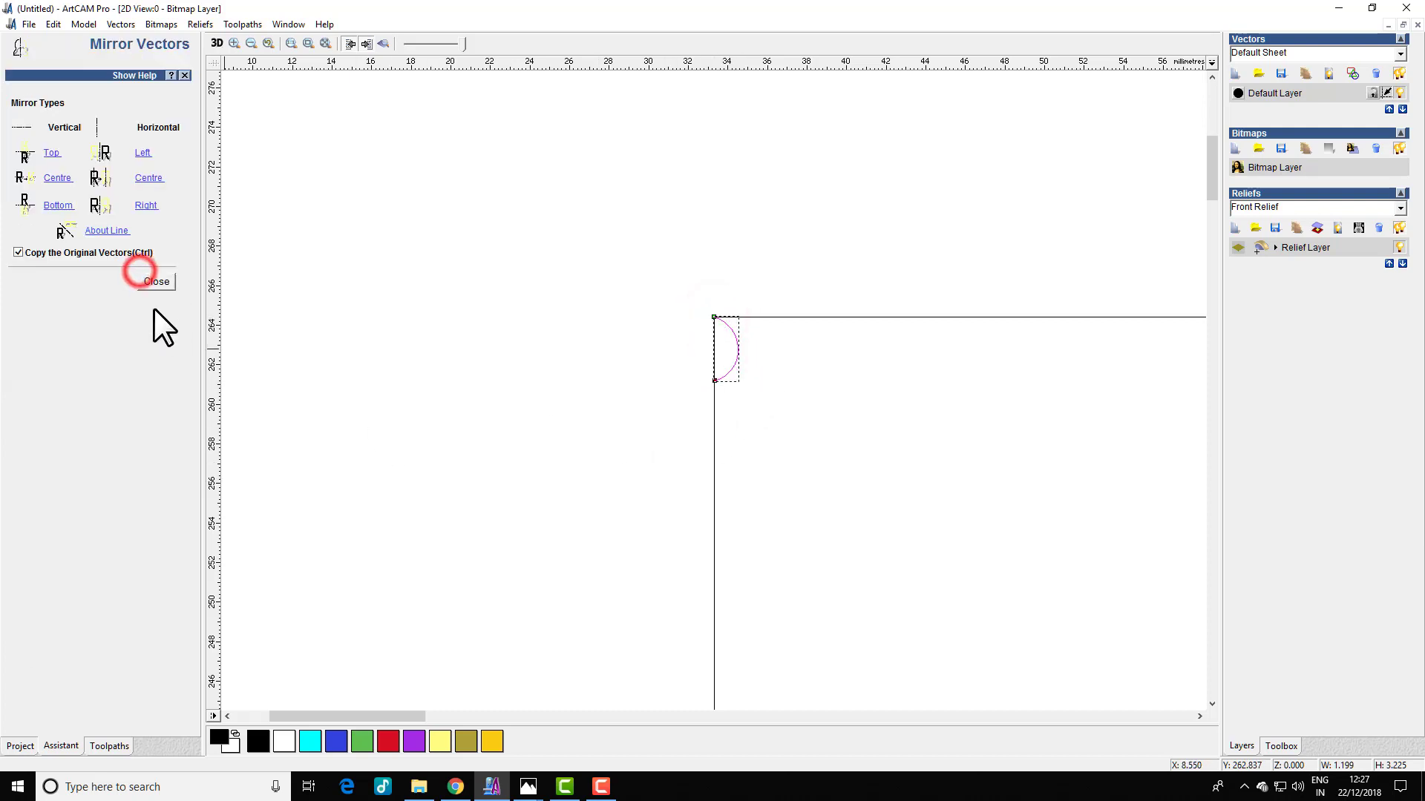
left_click(56, 206)
left_click(56, 207)
left_click(57, 208)
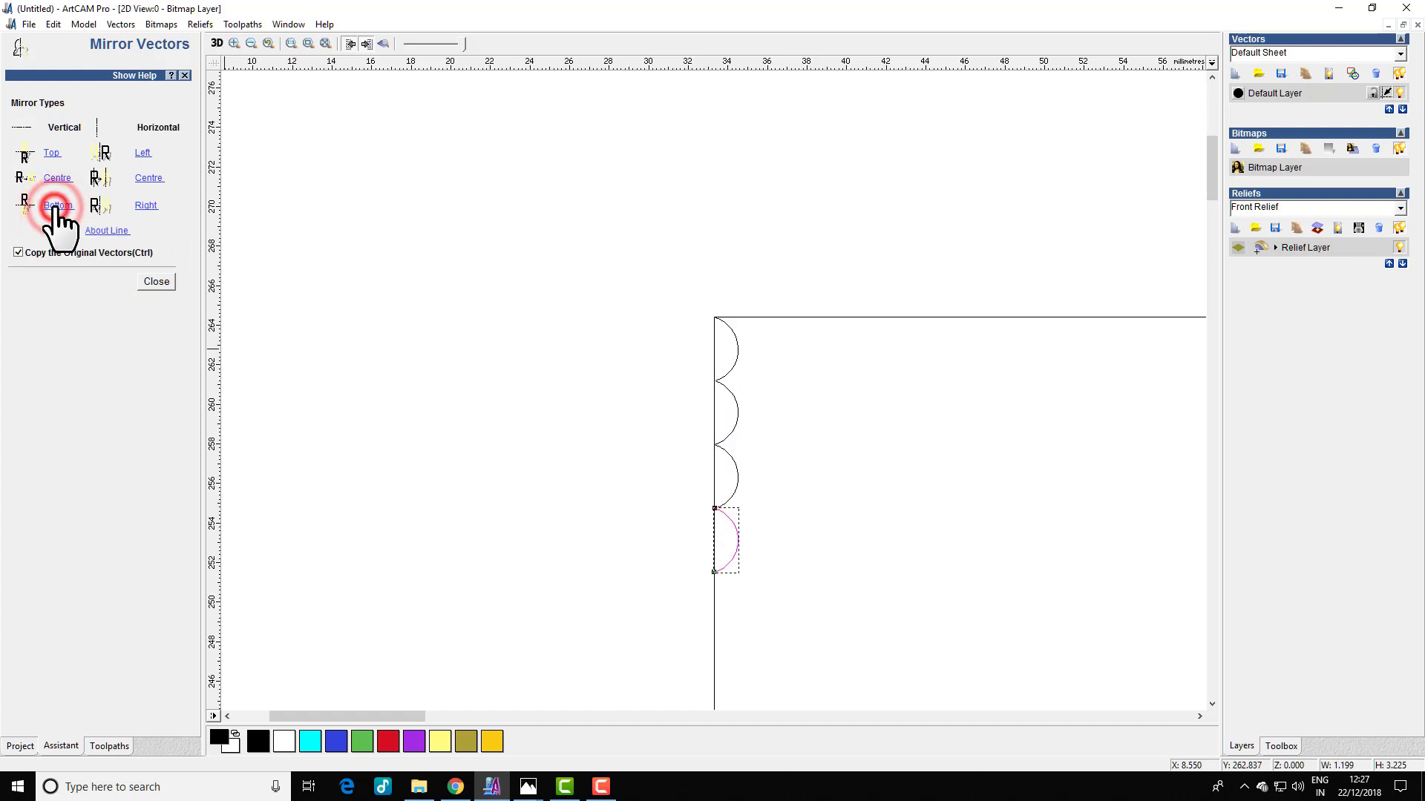
left_click(56, 207)
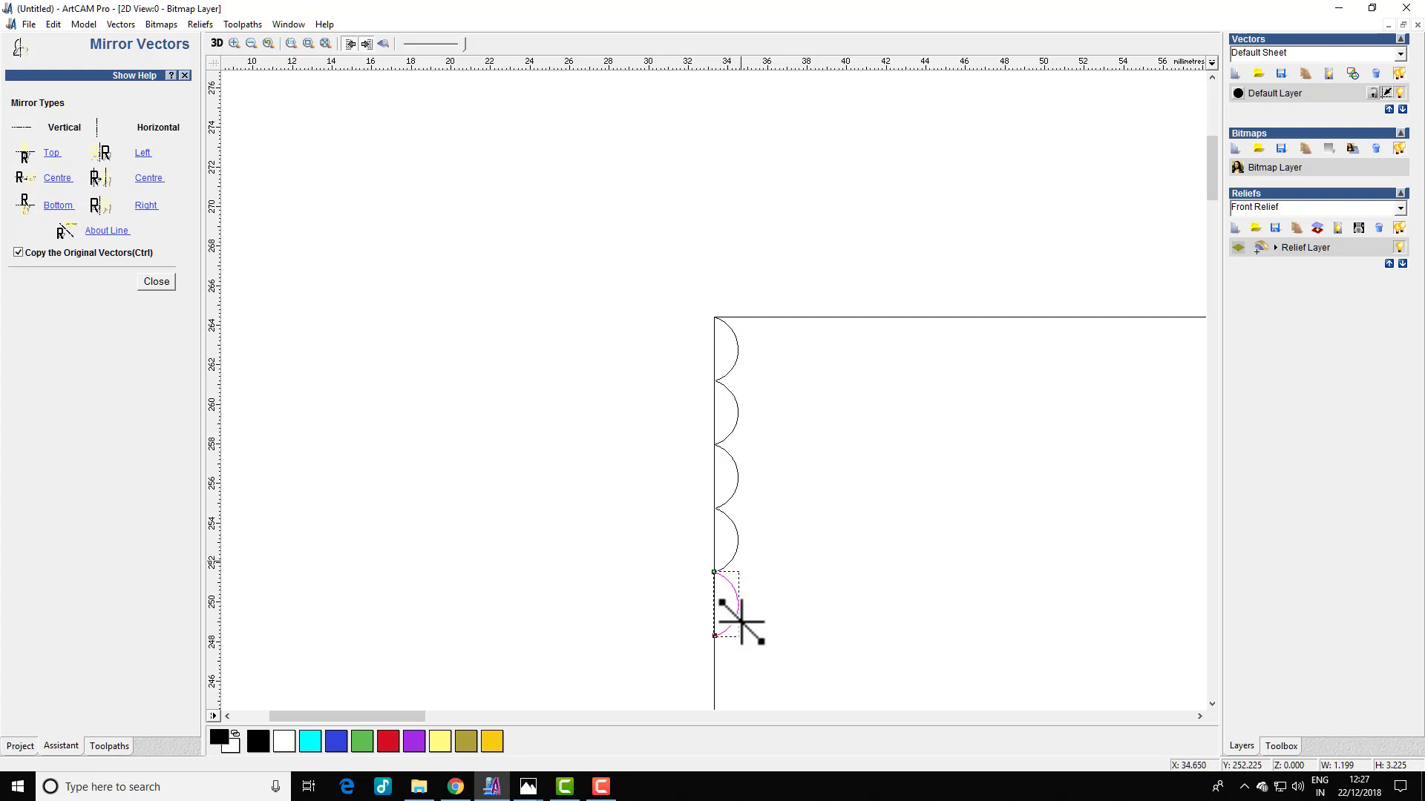
left_click(167, 285)
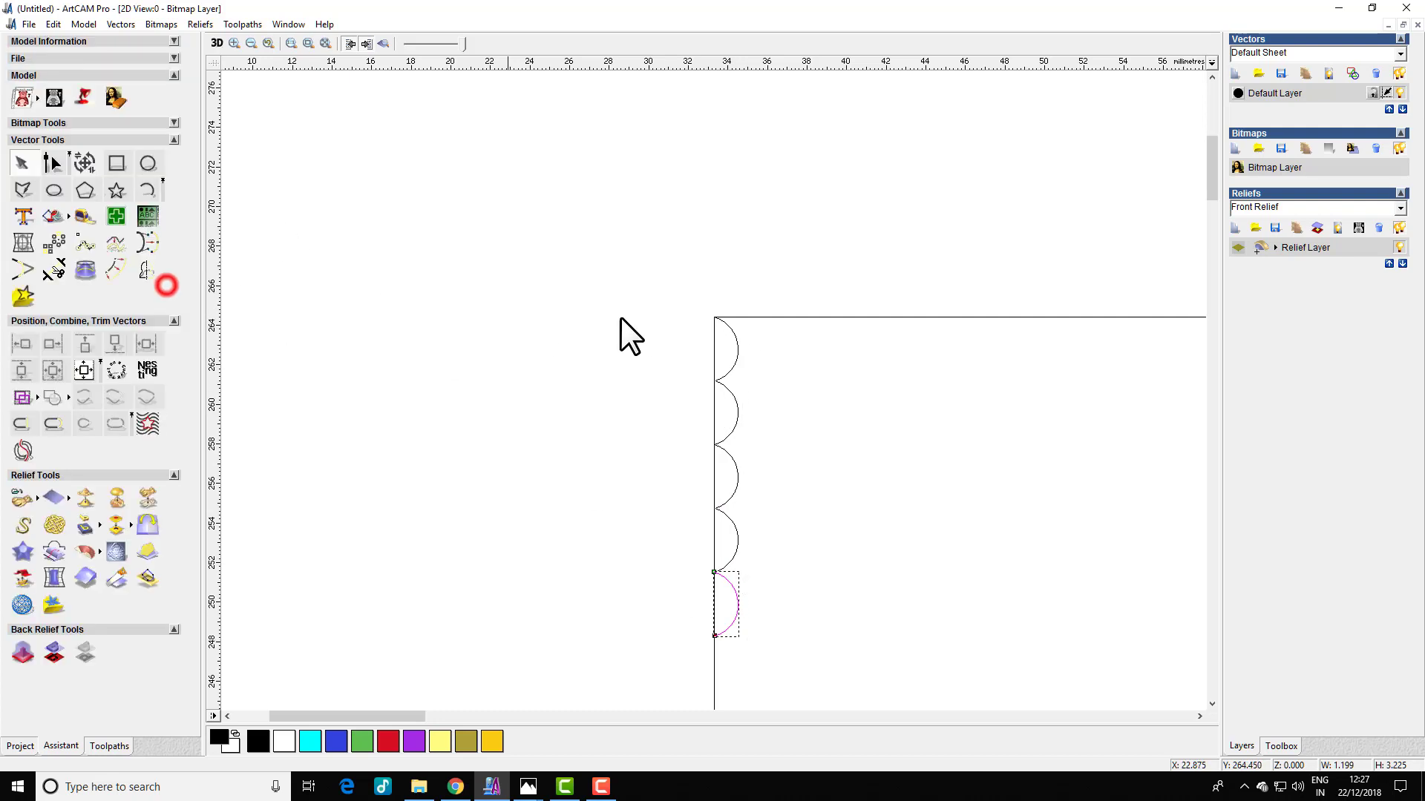
Select all five arcs and join them into one vector with a tolerance of 0.01.
scroll(620, 318, "down", 1)
left_click_drag(539, 347, 696, 604)
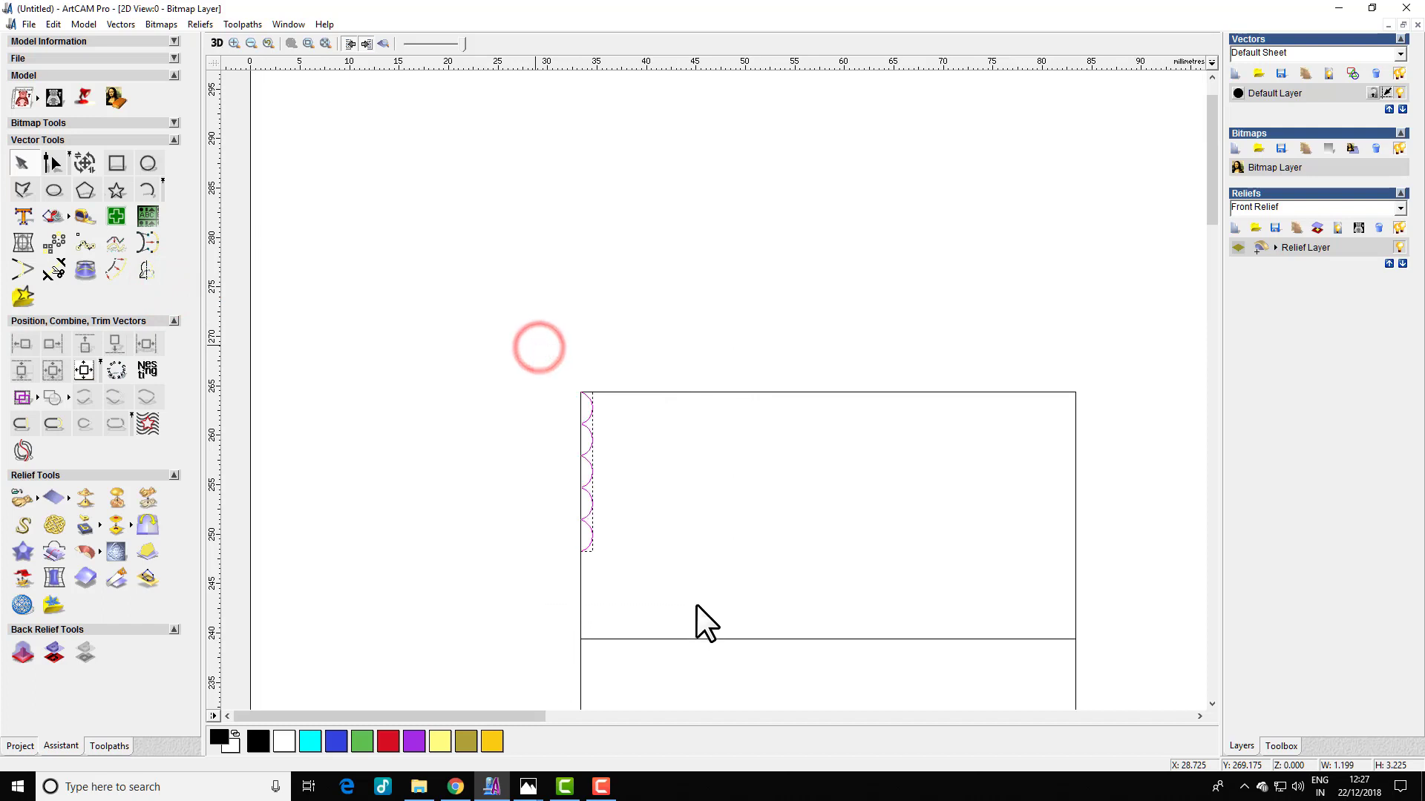
scroll(657, 456, "up", 1)
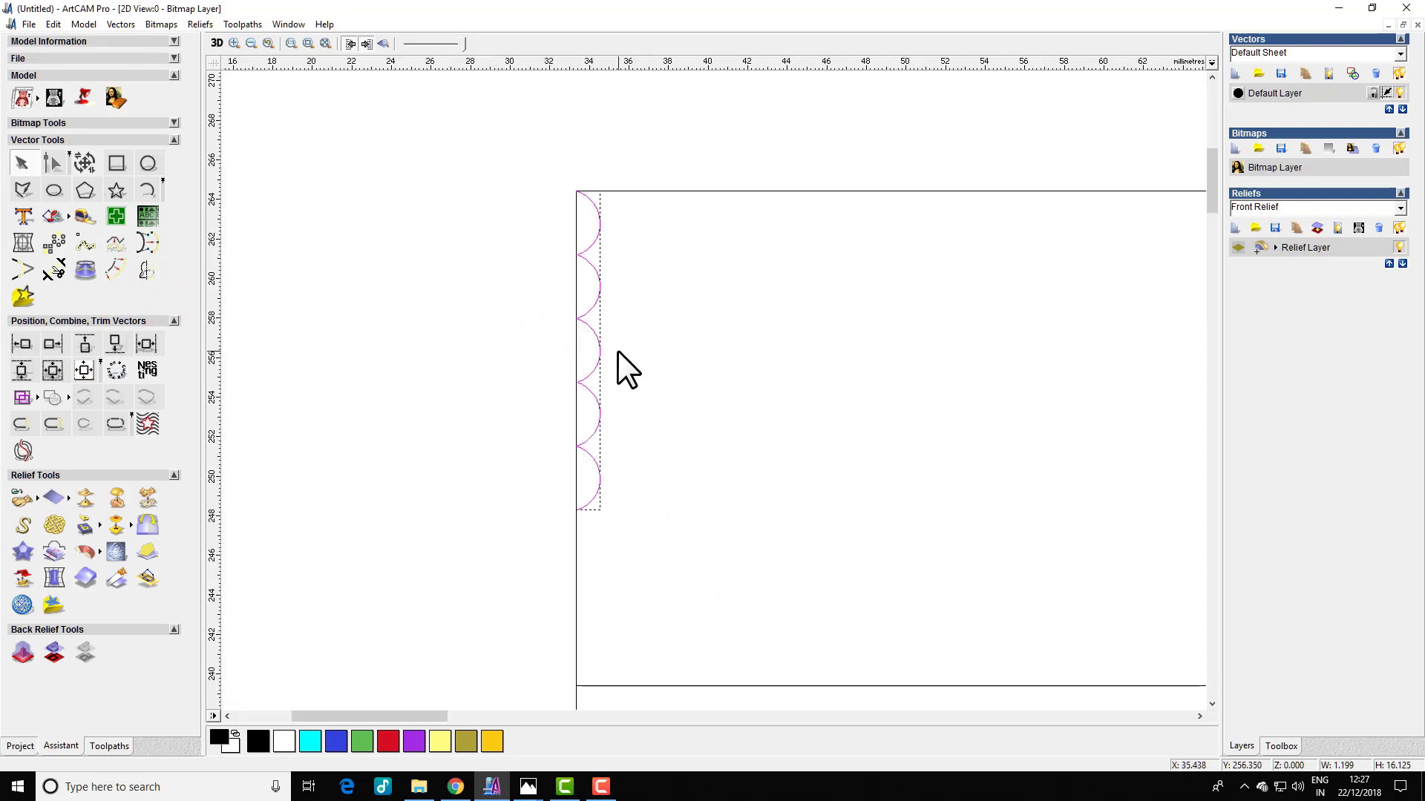
scroll(618, 351, "down", 1)
scroll(487, 436, "down", 1)
scroll(487, 423, "up", 2)
scroll(603, 330, "down", 1)
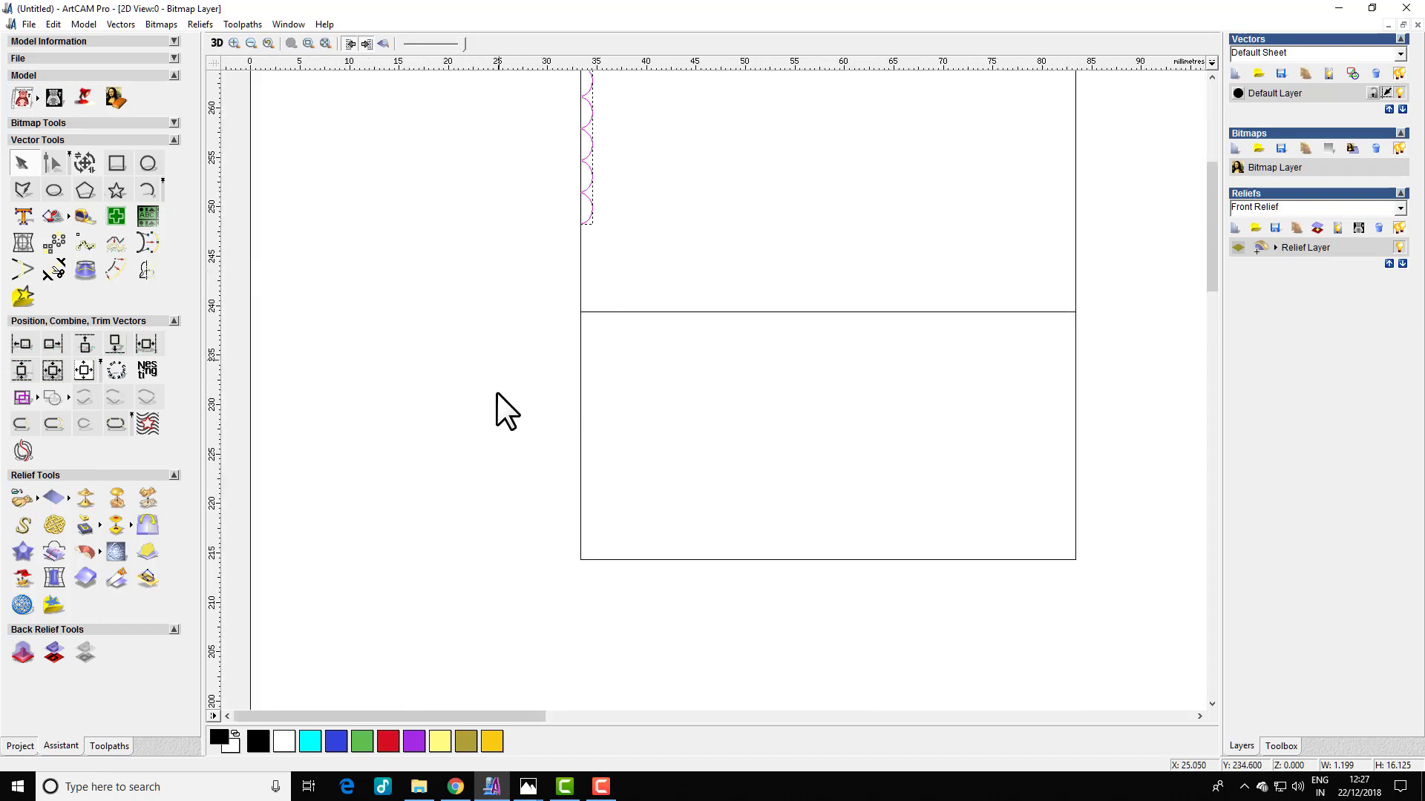
left_click(124, 422)
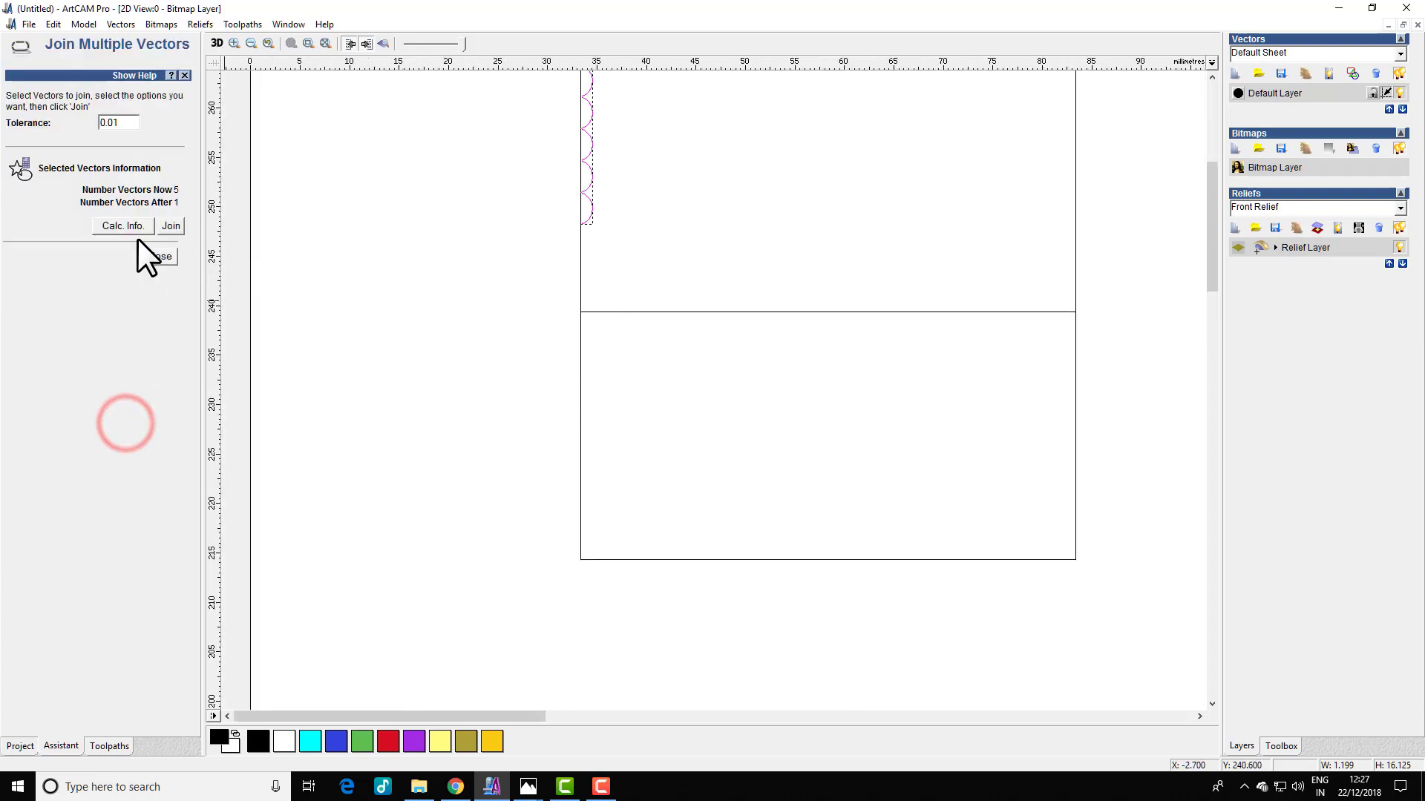
left_click(174, 224)
left_click(167, 256)
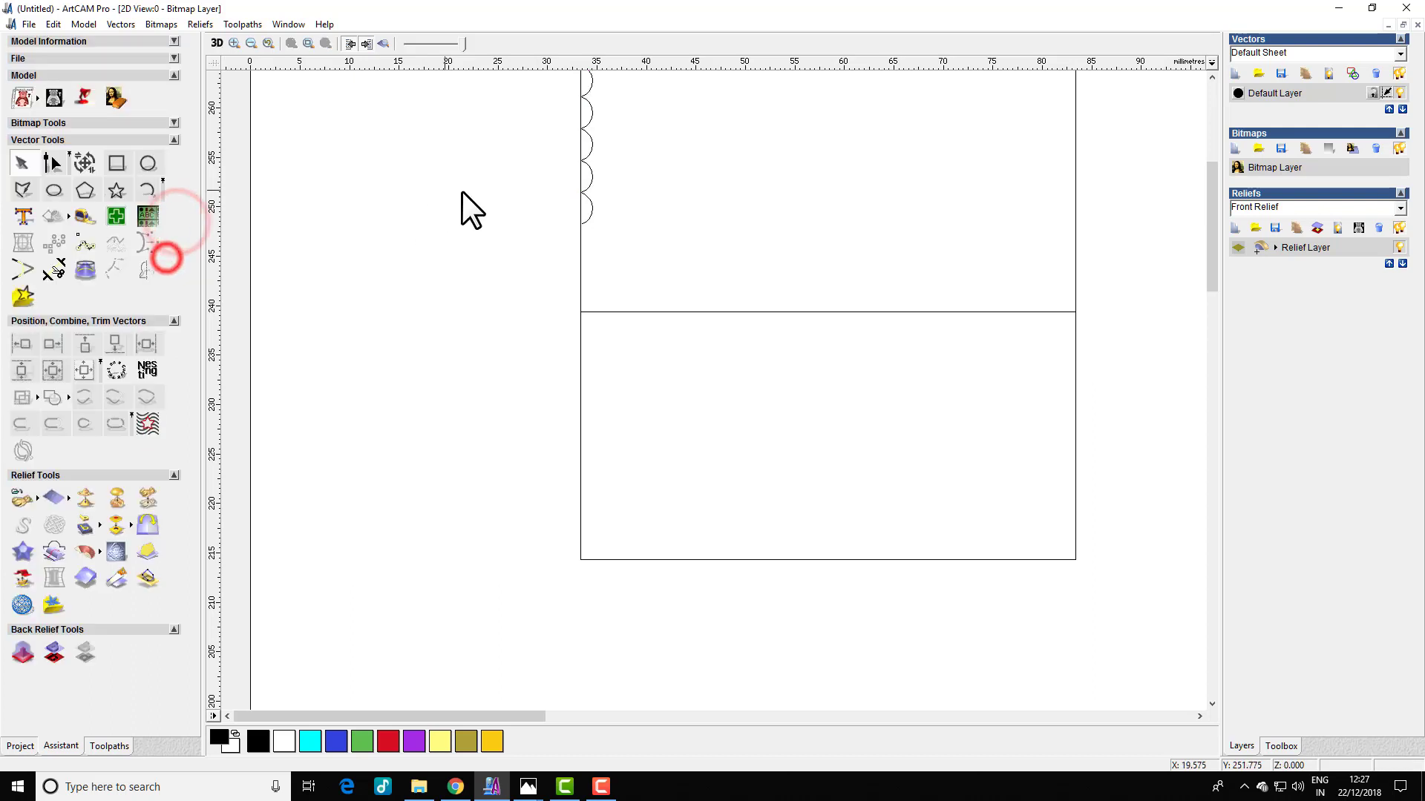
Copy the joined scallop vector down the left edge so its lower end snaps to the square's lower-left corner.
left_click(587, 189)
scroll(623, 274, "down", 2)
scroll(422, 240, "up", 2)
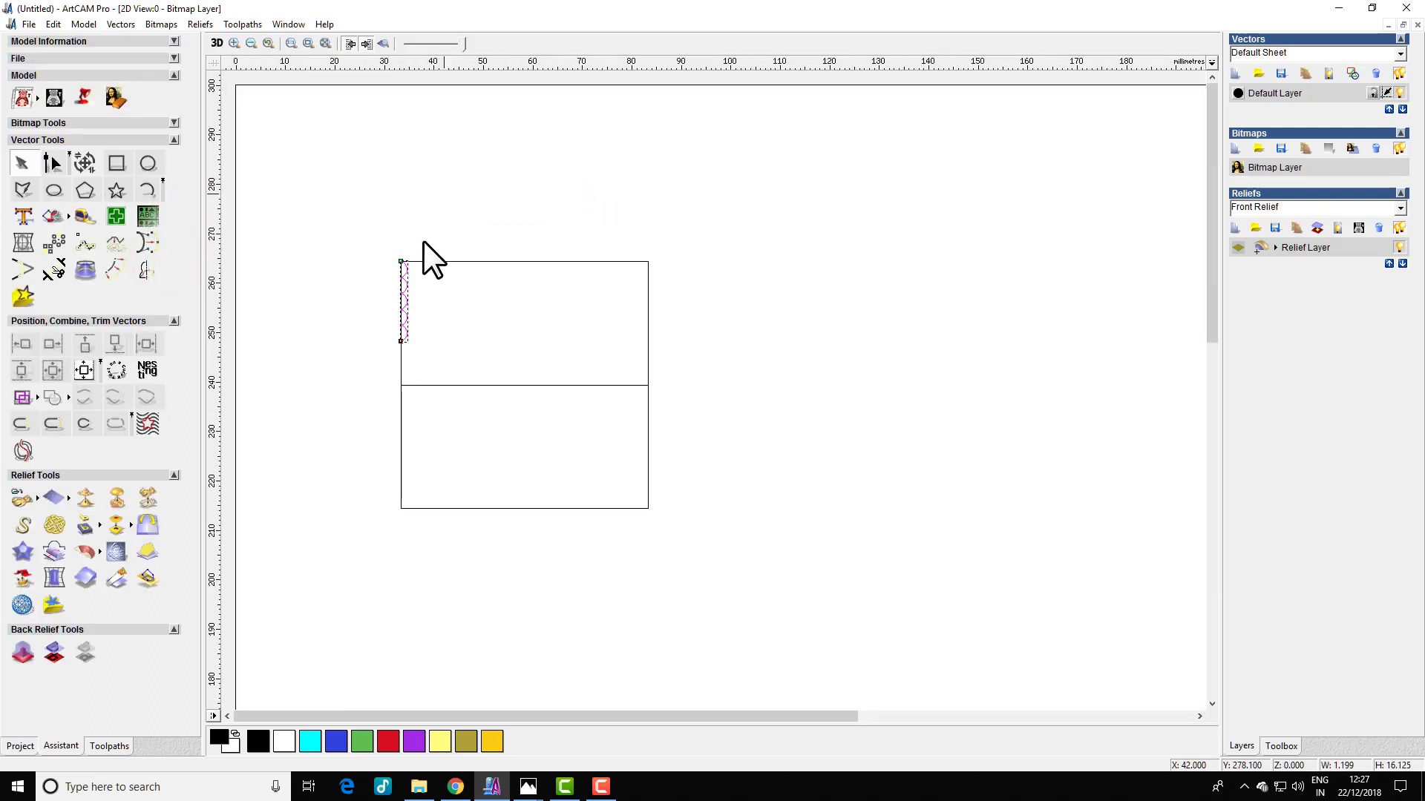
left_click_drag(465, 385, 462, 384)
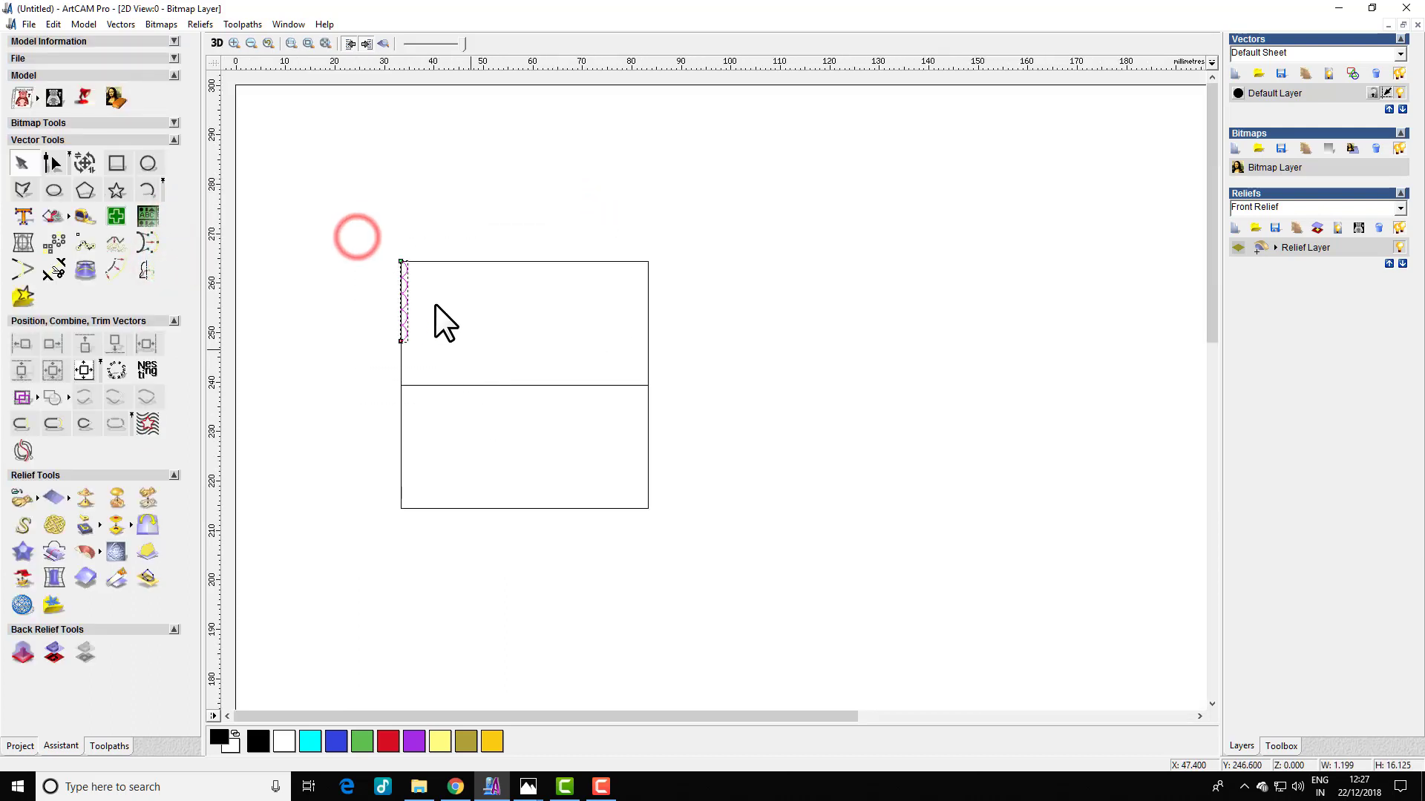
left_click_drag(398, 342, 402, 509)
left_click(394, 344)
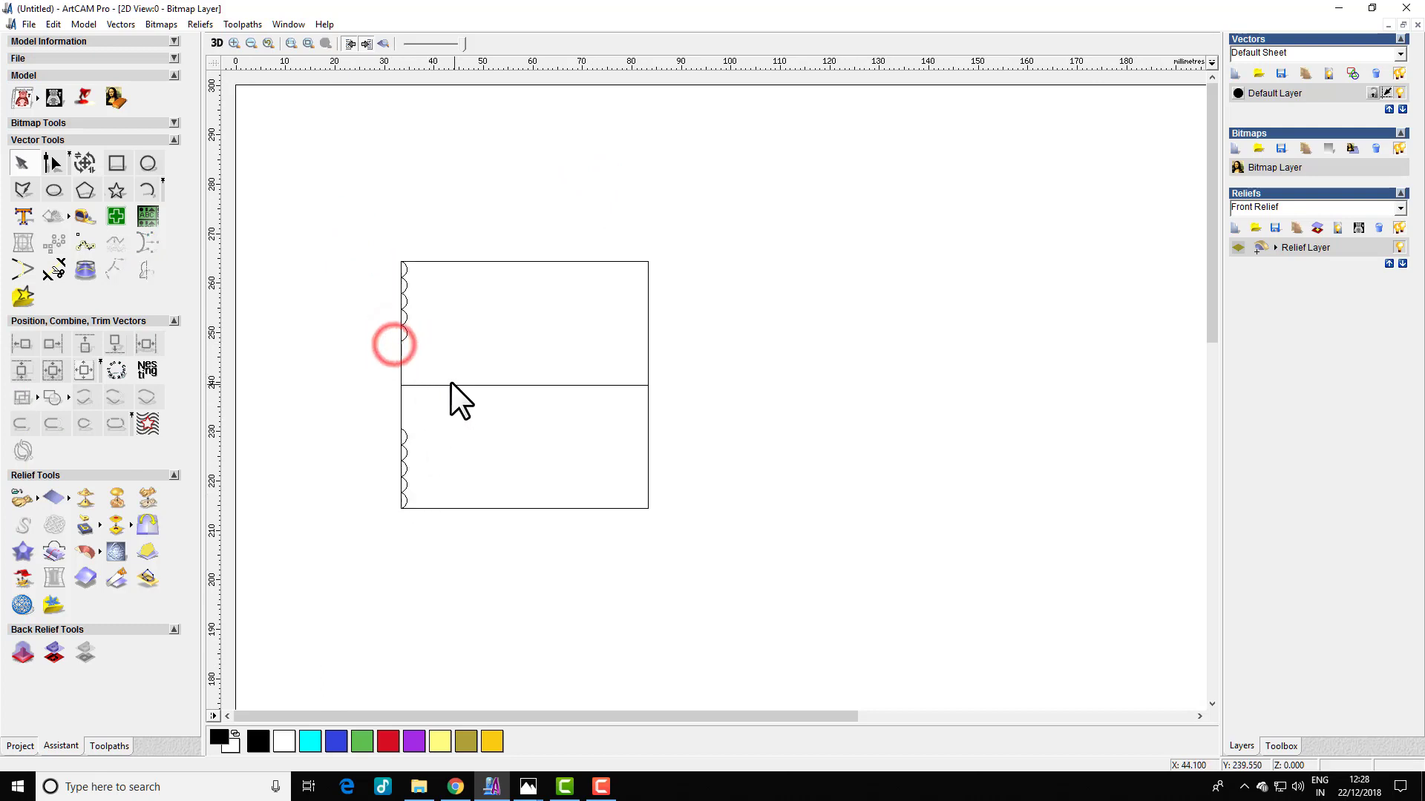
Draw a vertical polyline about 17.9 mm long on the square's left edge, joining the inner ends of the two scallop columns.
left_click(451, 382)
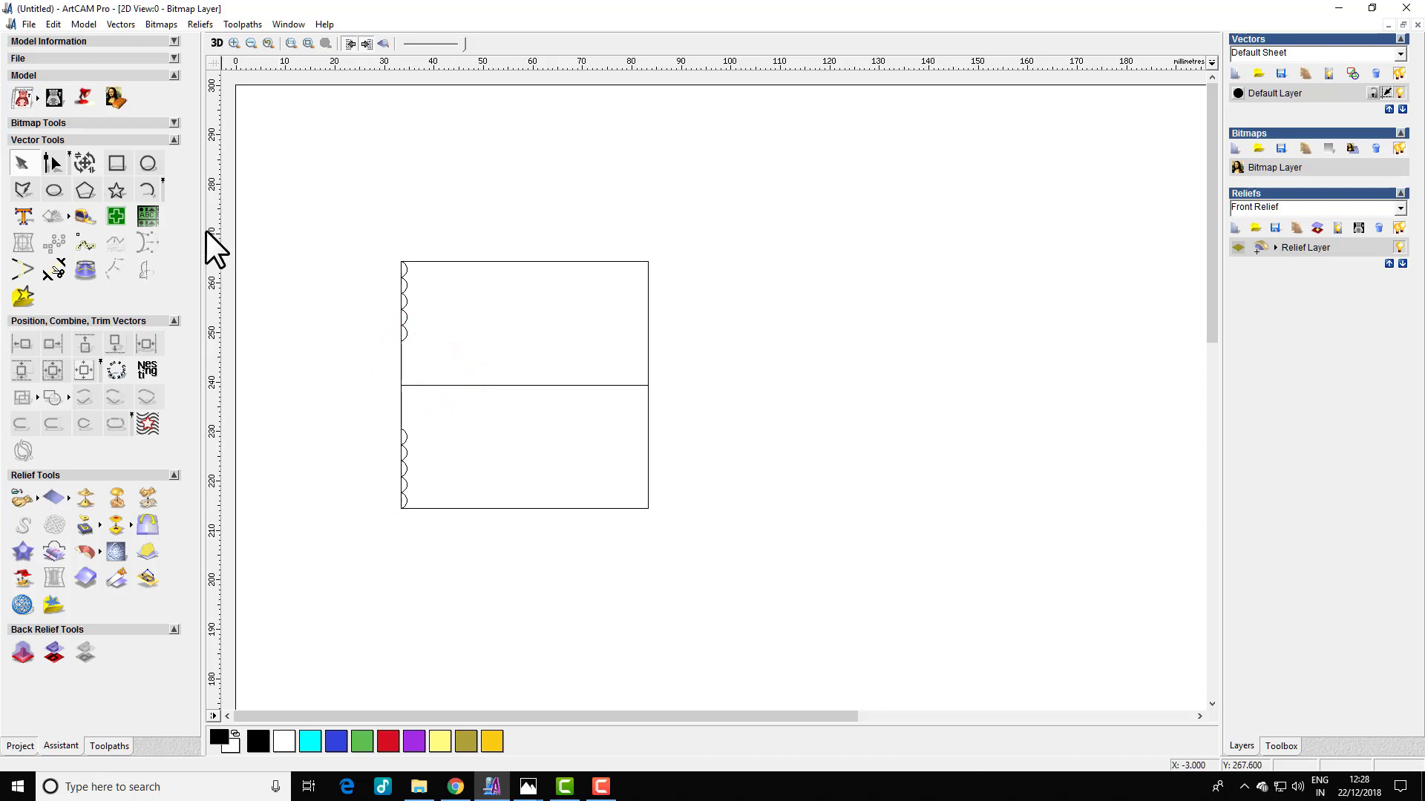
left_click(22, 190)
scroll(223, 293, "up", 1)
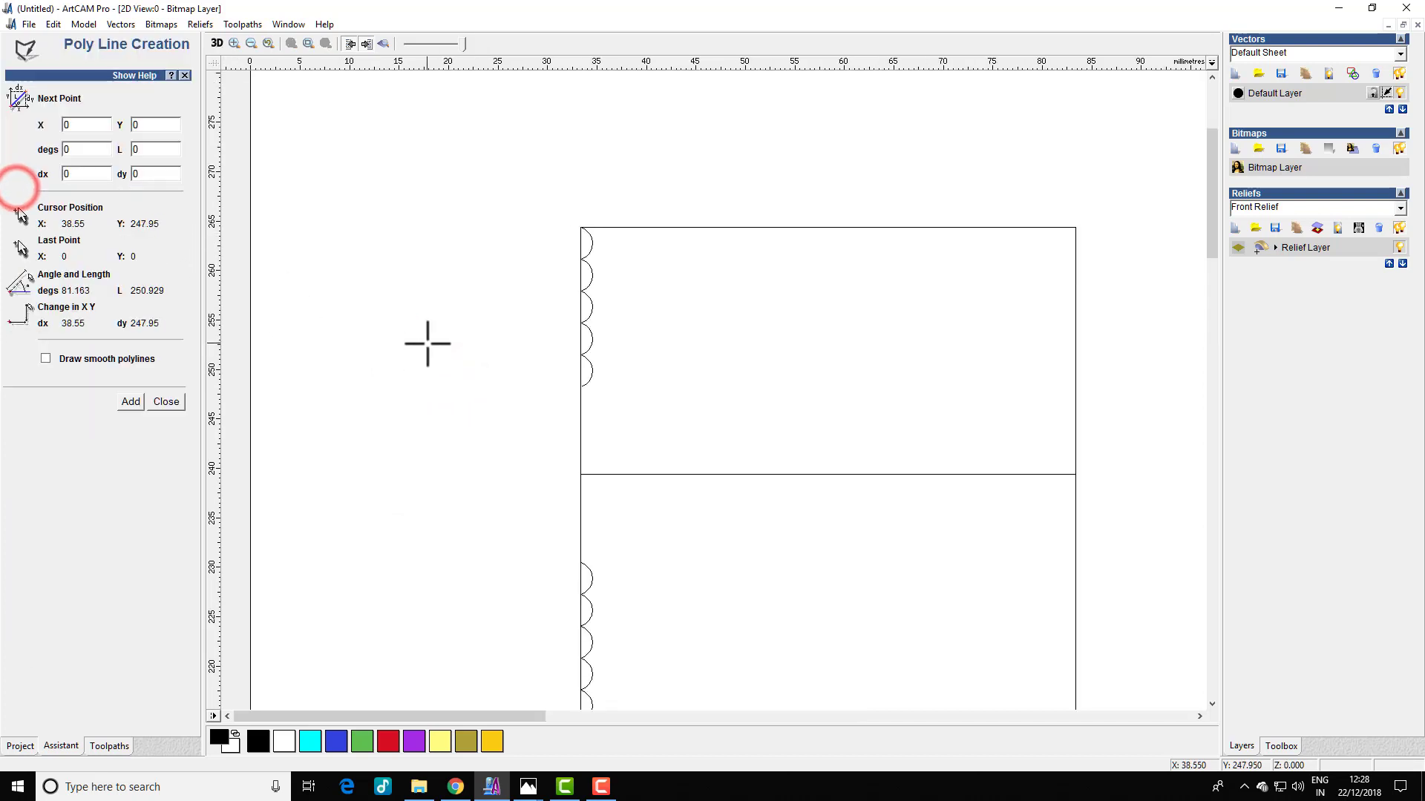
left_click(581, 386)
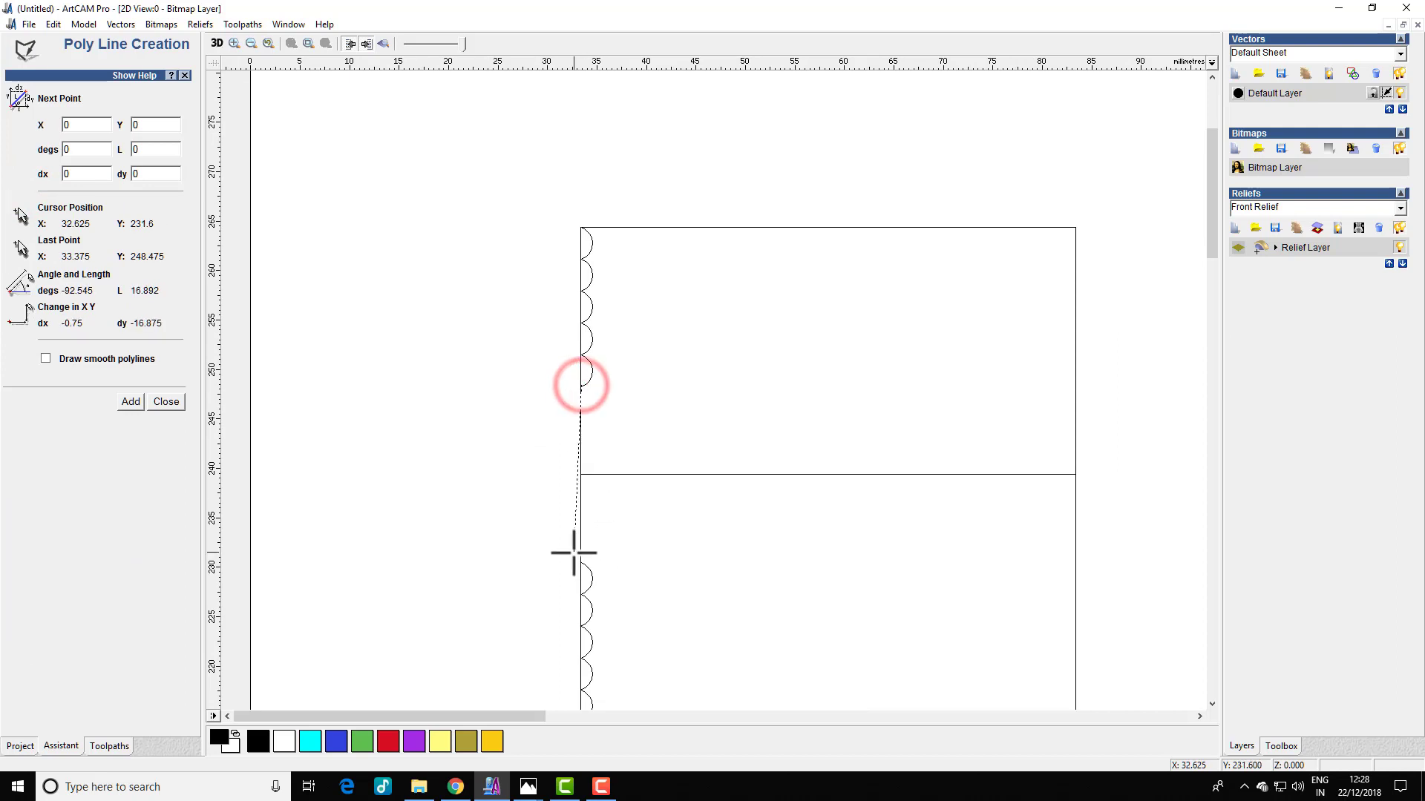
left_click(579, 566)
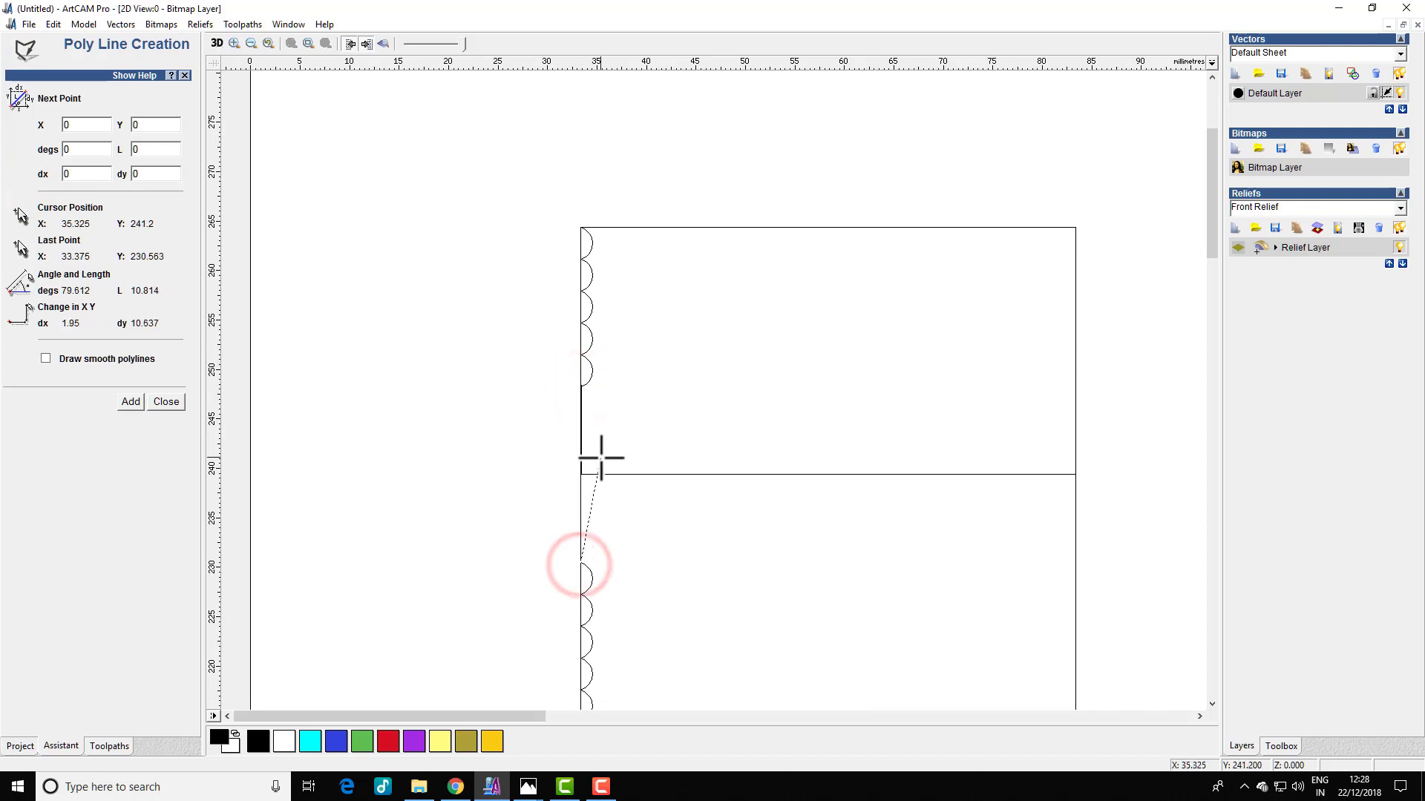
right_click(630, 467)
Copy the short vertical line from the square's left edge horizontally onto its right edge.
left_click(581, 492)
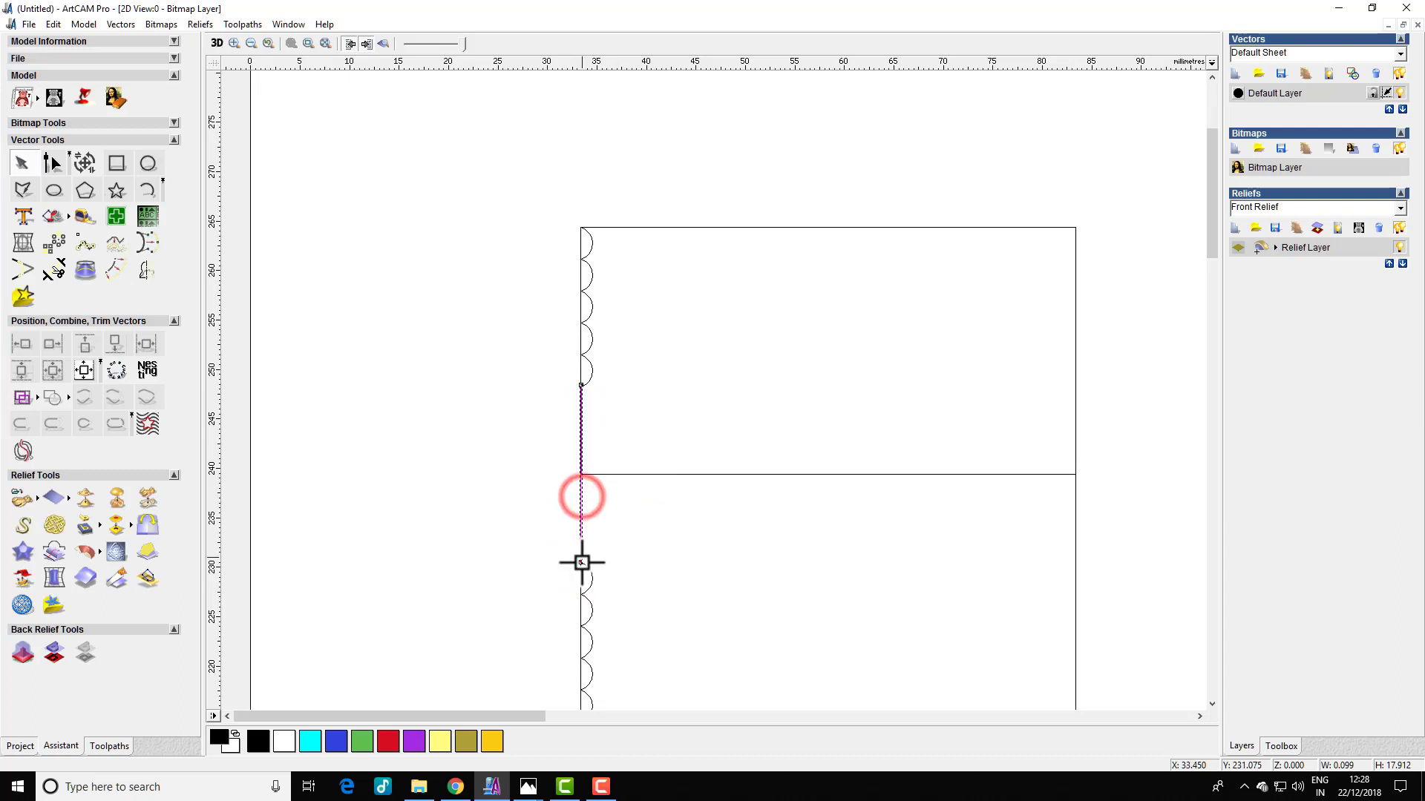
left_click_drag(580, 562, 1076, 563)
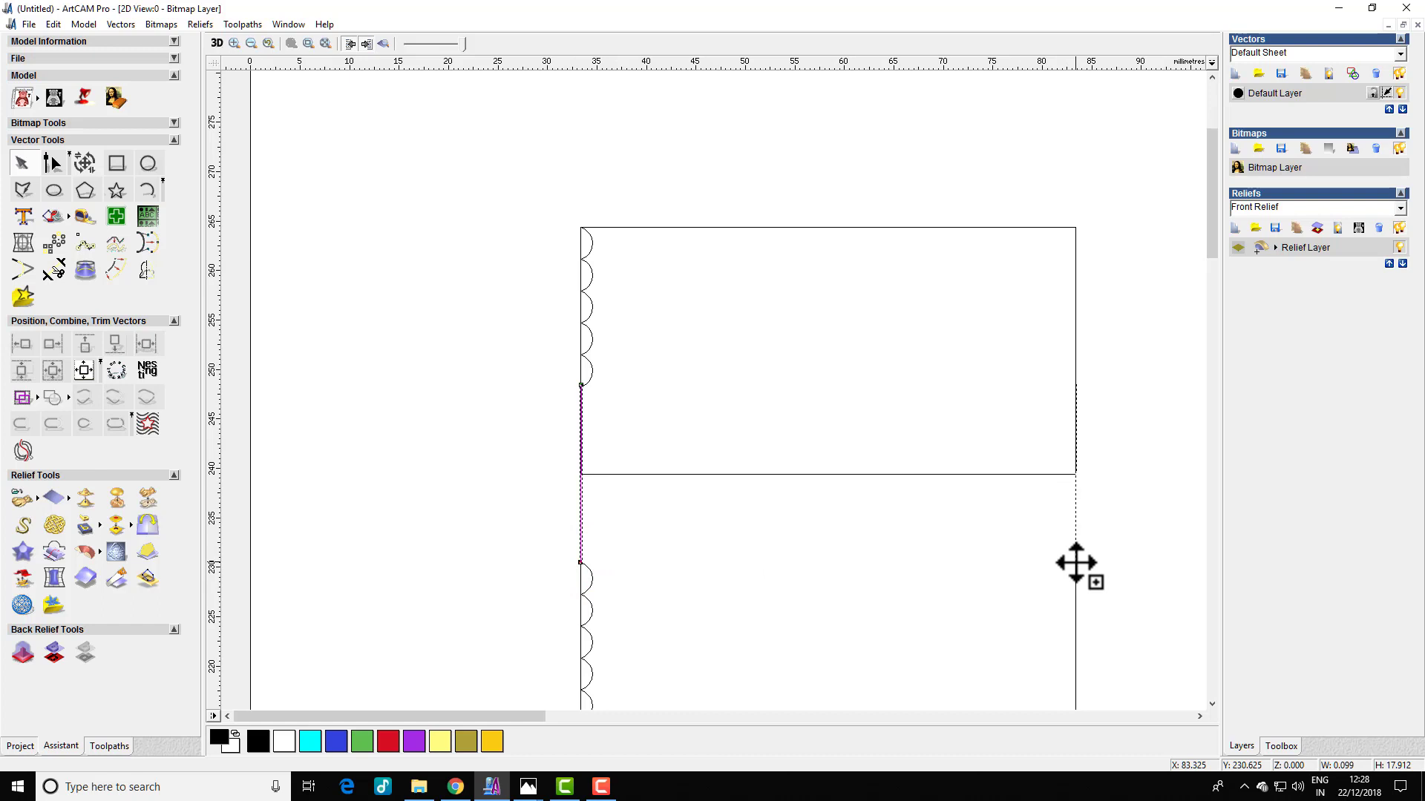
left_click_drag(1075, 563, 1076, 563, "ctrl")
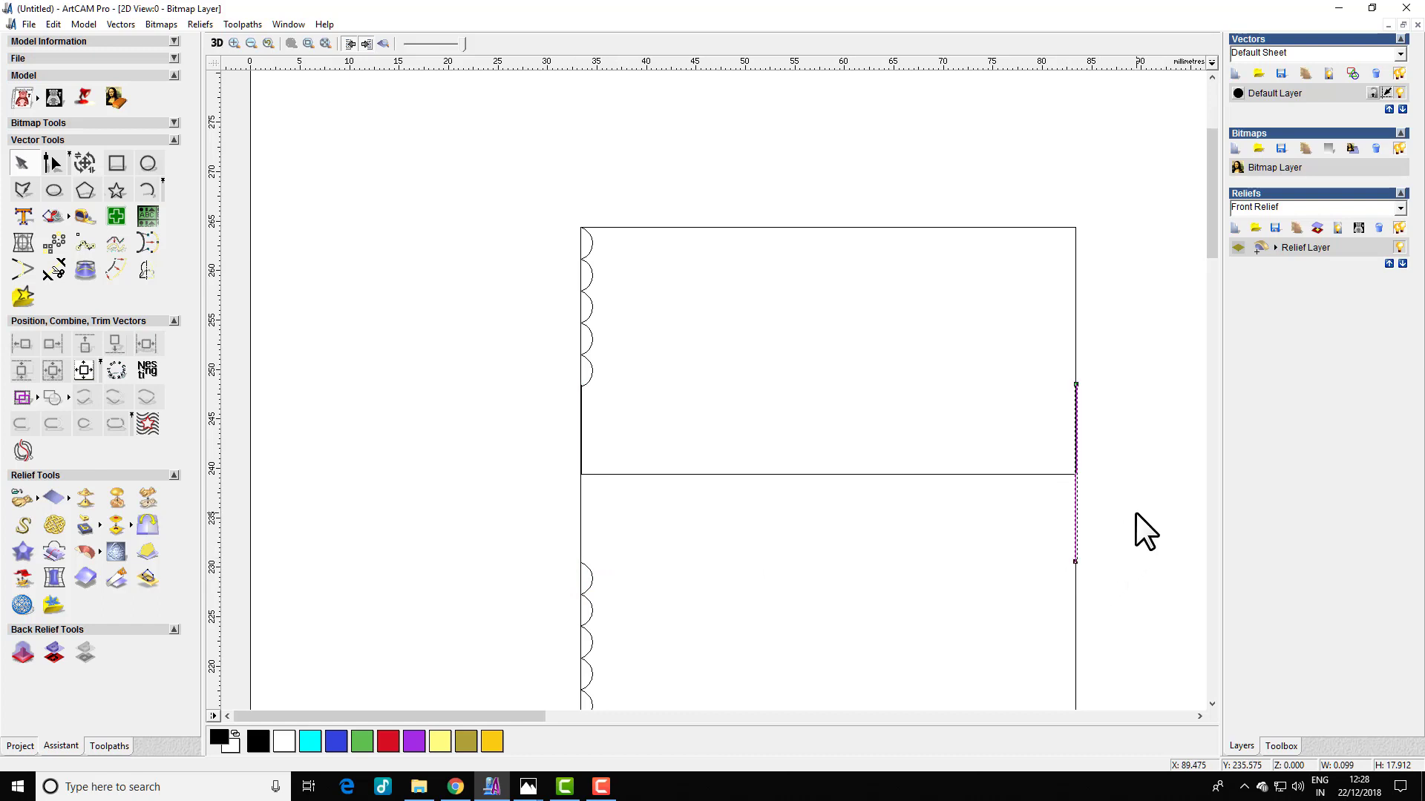
right_click(1133, 512)
left_click(281, 436)
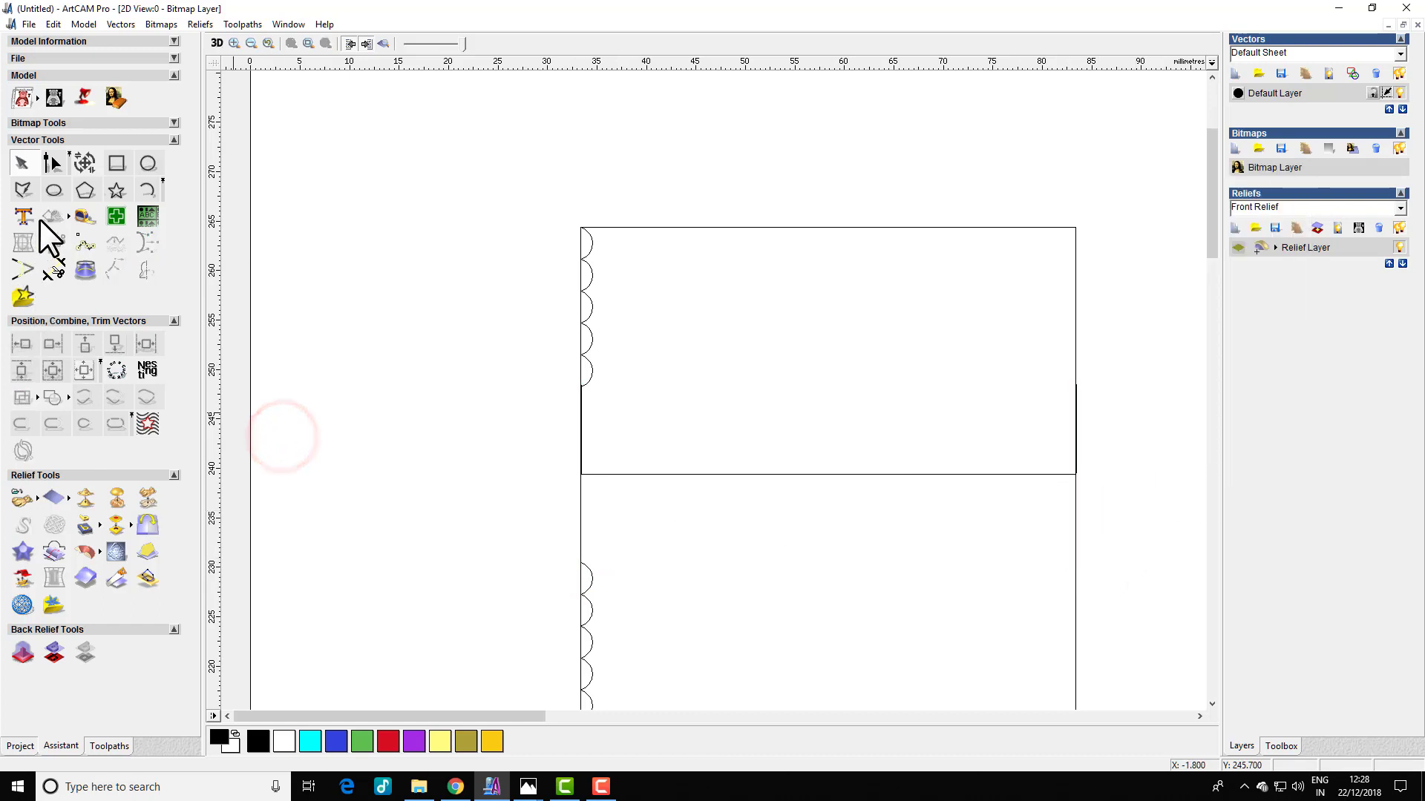
Draw a horizontal polyline across the square from the top of the lower scallop column to the right edge.
left_click(12, 195)
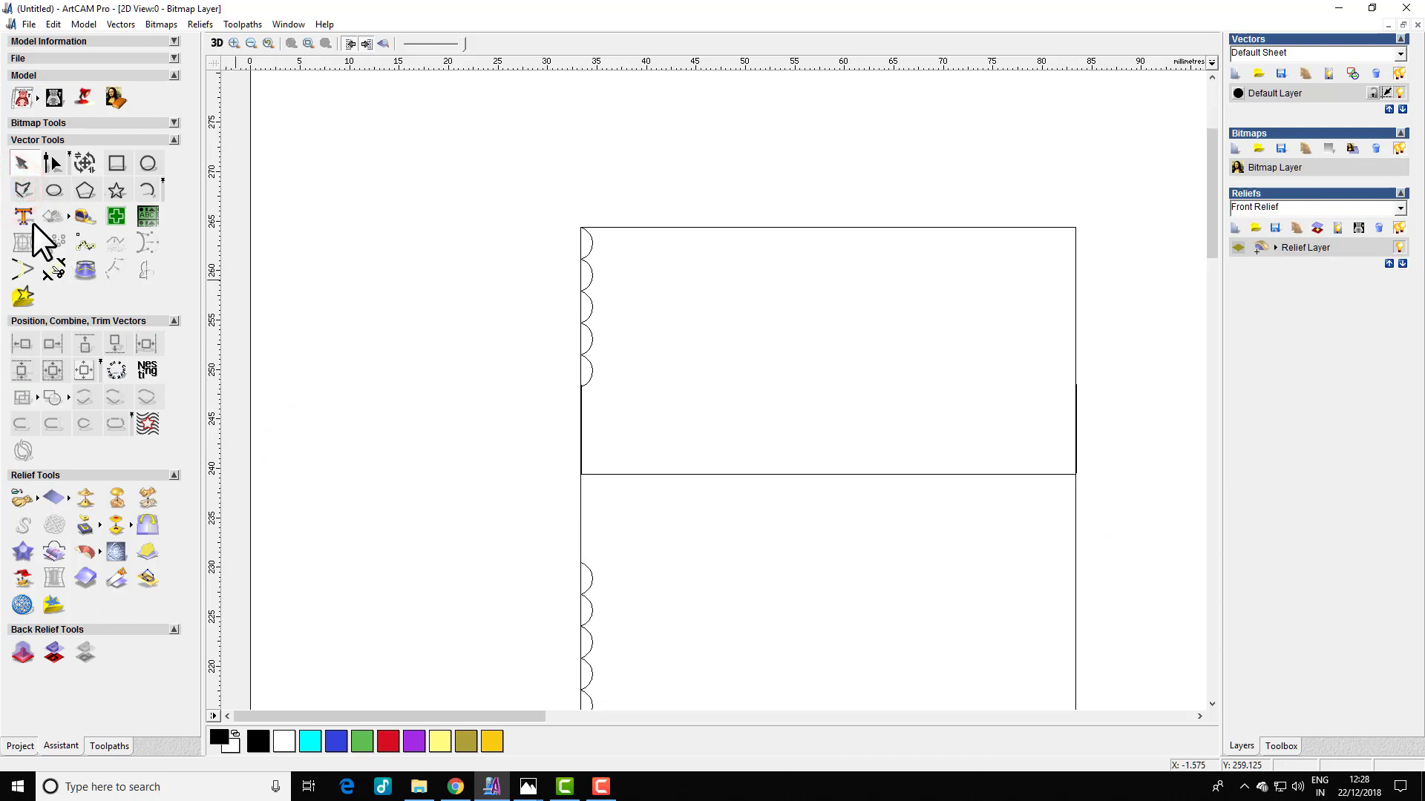
left_click(580, 563)
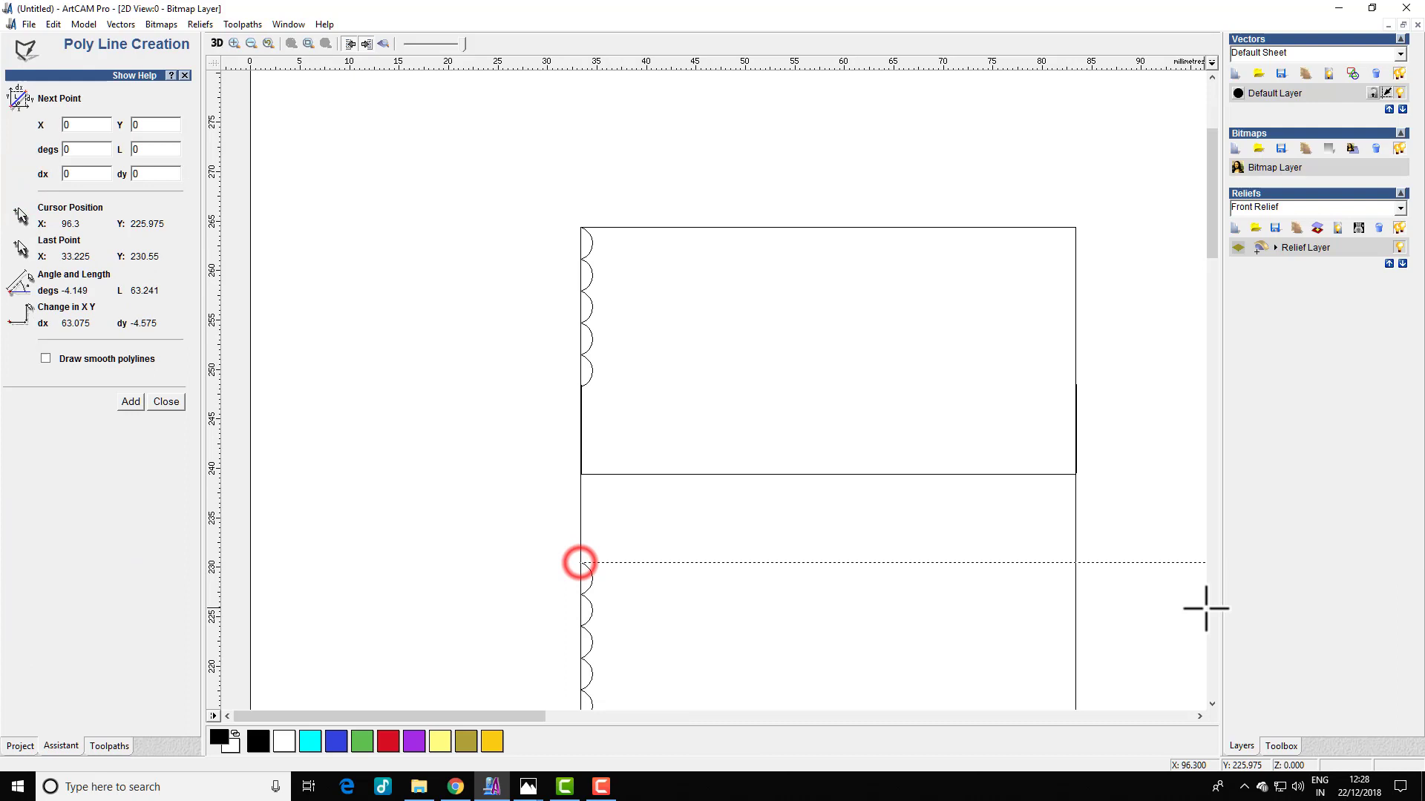
left_click(1075, 563)
right_click(1113, 512)
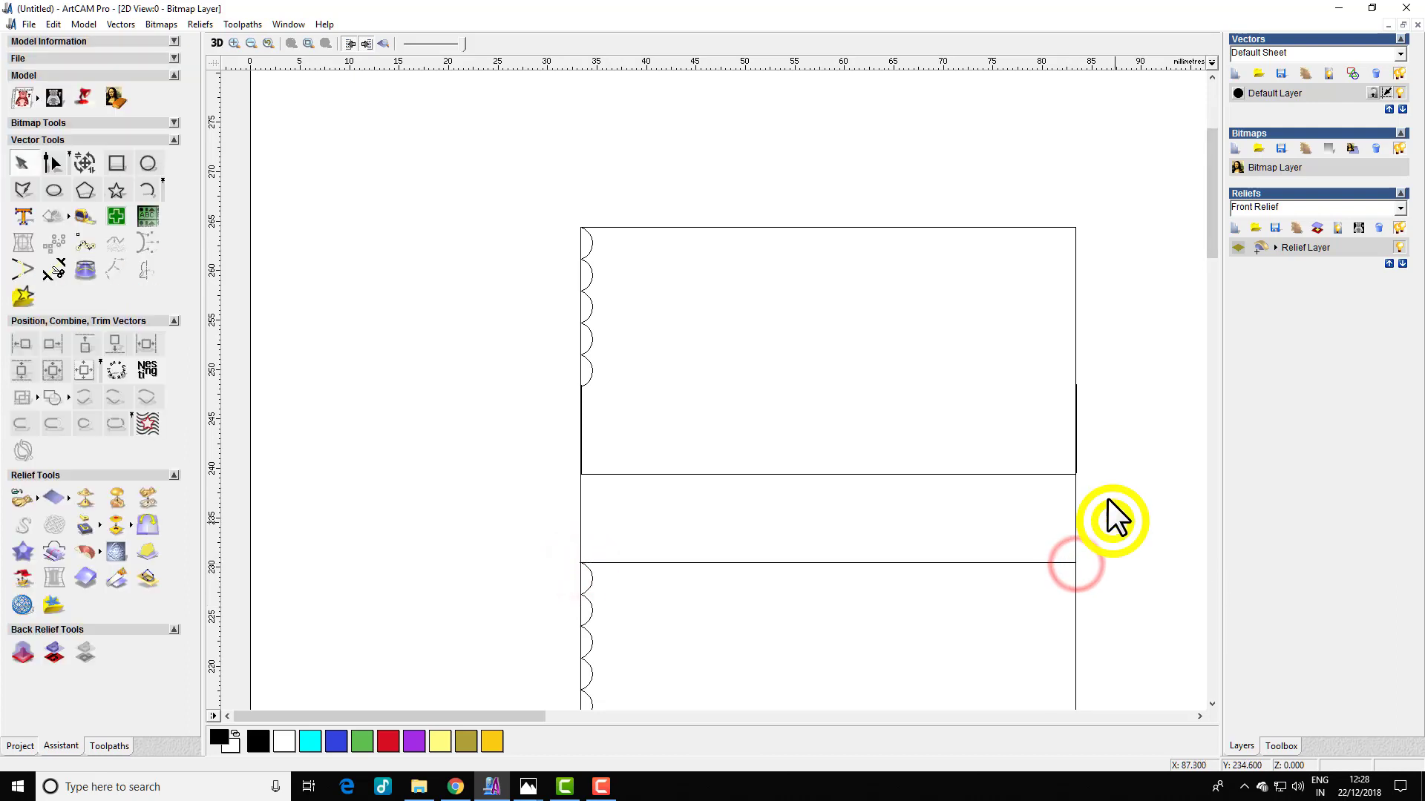
left_click(1076, 496)
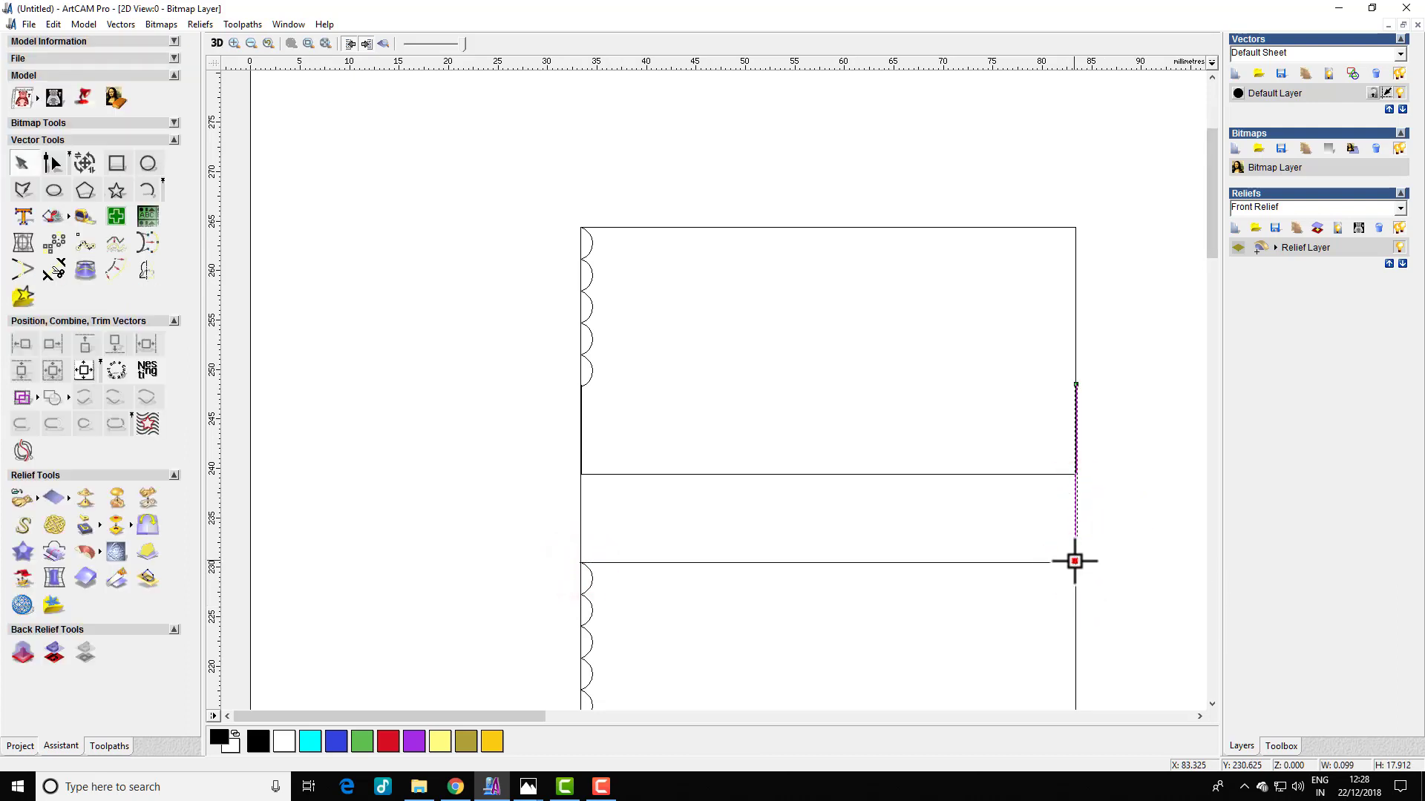
left_click(1076, 563)
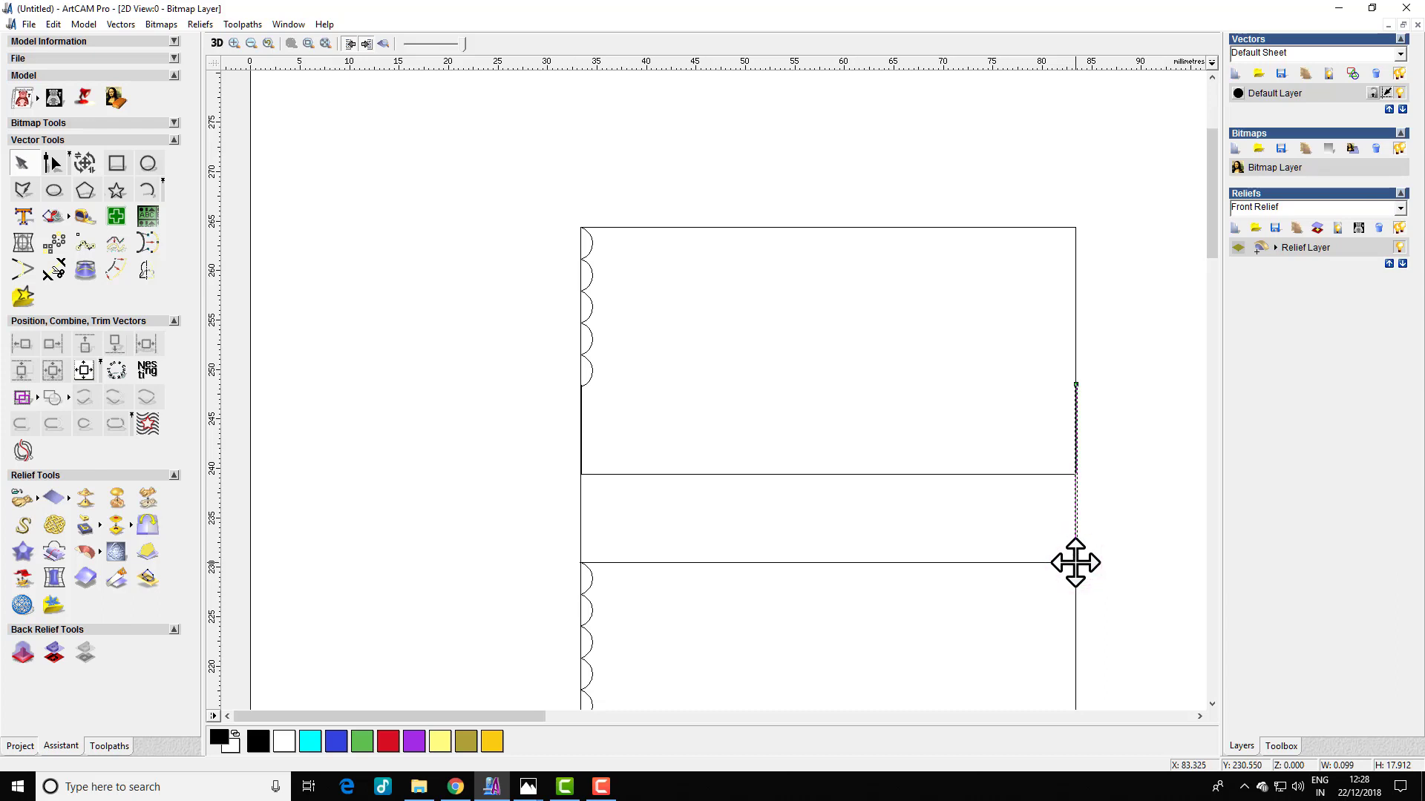
left_click(1123, 512)
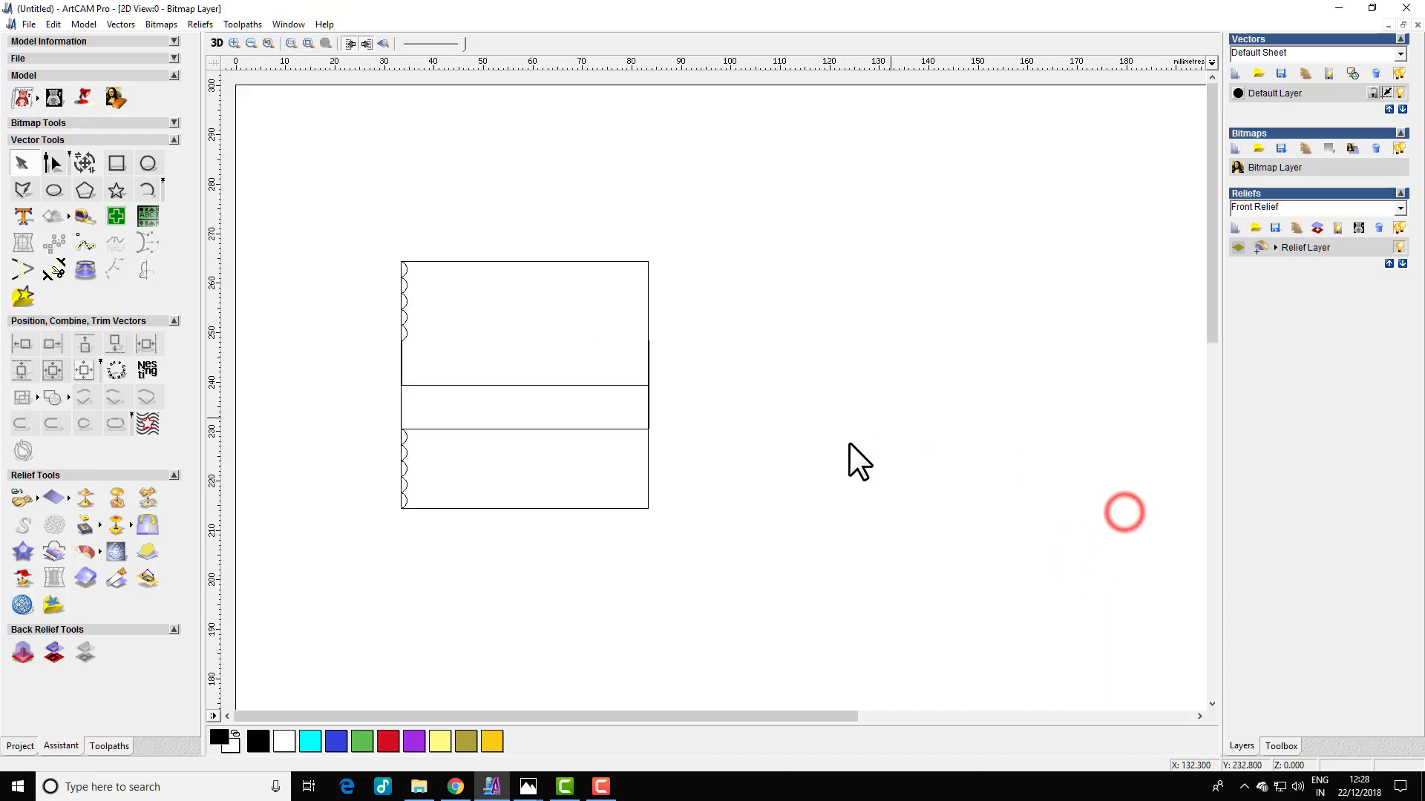
Convert the central dividing line into an arc span and flatten its upward bulge to about 2.7 mm.
left_click(502, 386)
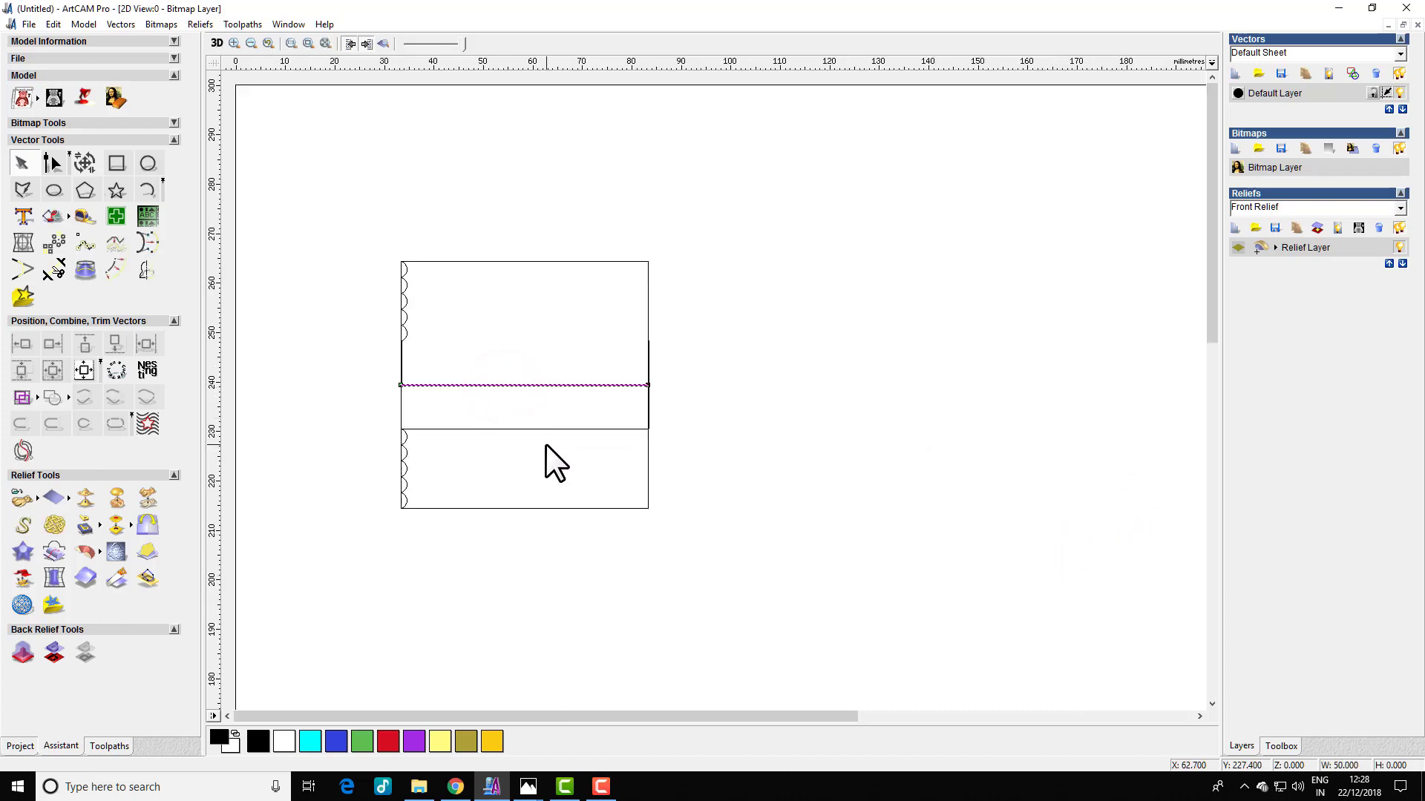
key("n")
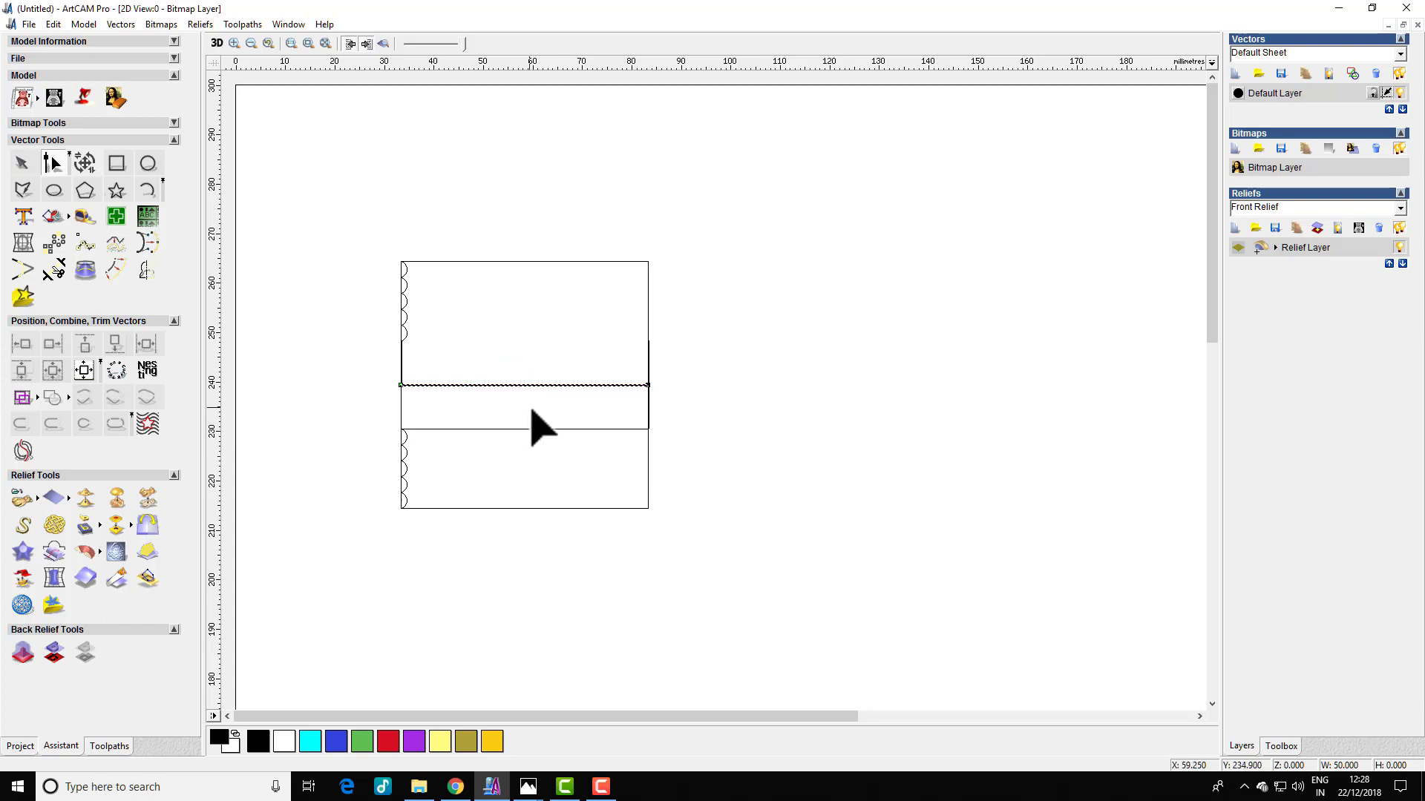
key("a")
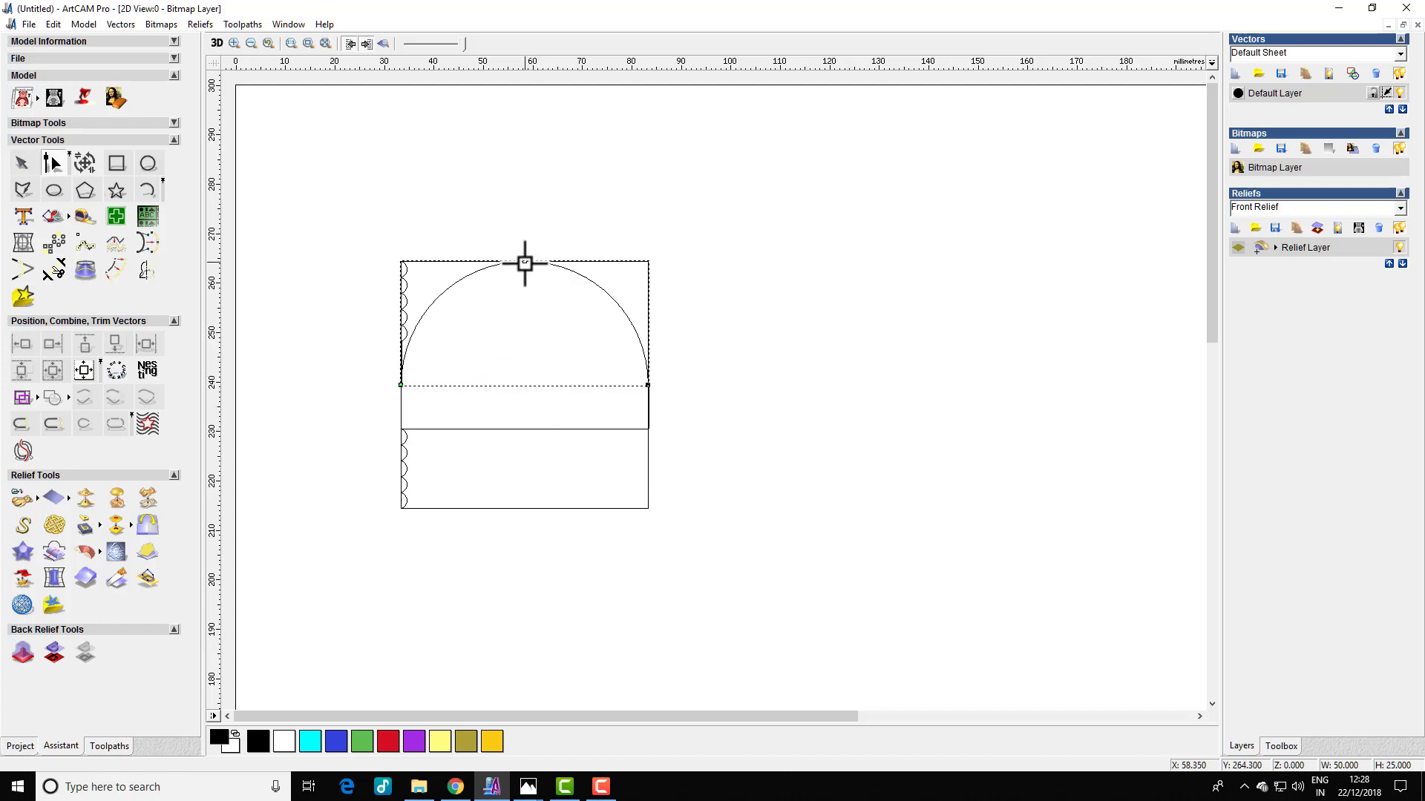
left_click_drag(524, 262, 518, 382)
left_click(499, 353)
Transform the central arc to a height of 3 mm with width and height linked.
left_click_drag(394, 373, 735, 405)
key("ctrl+t")
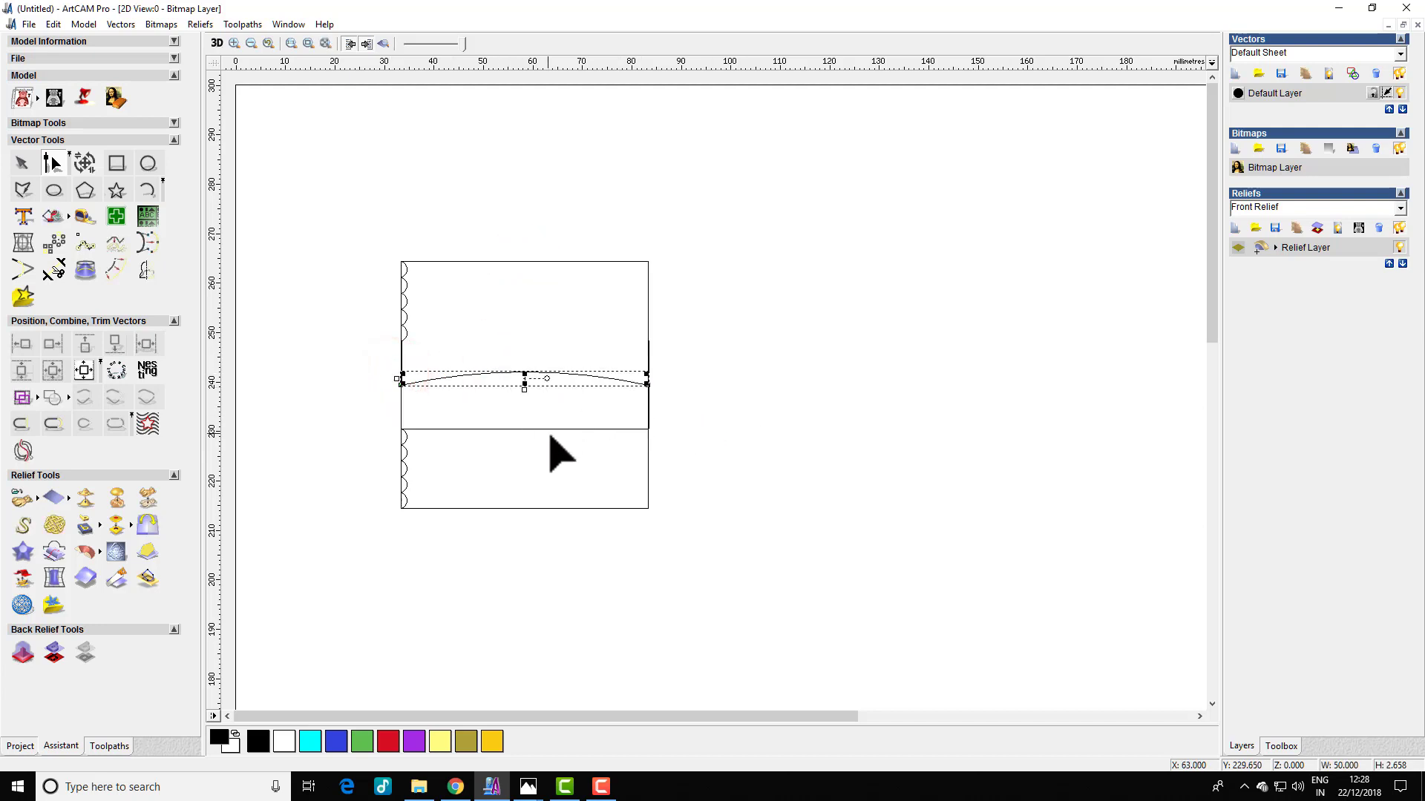
double_click(144, 220)
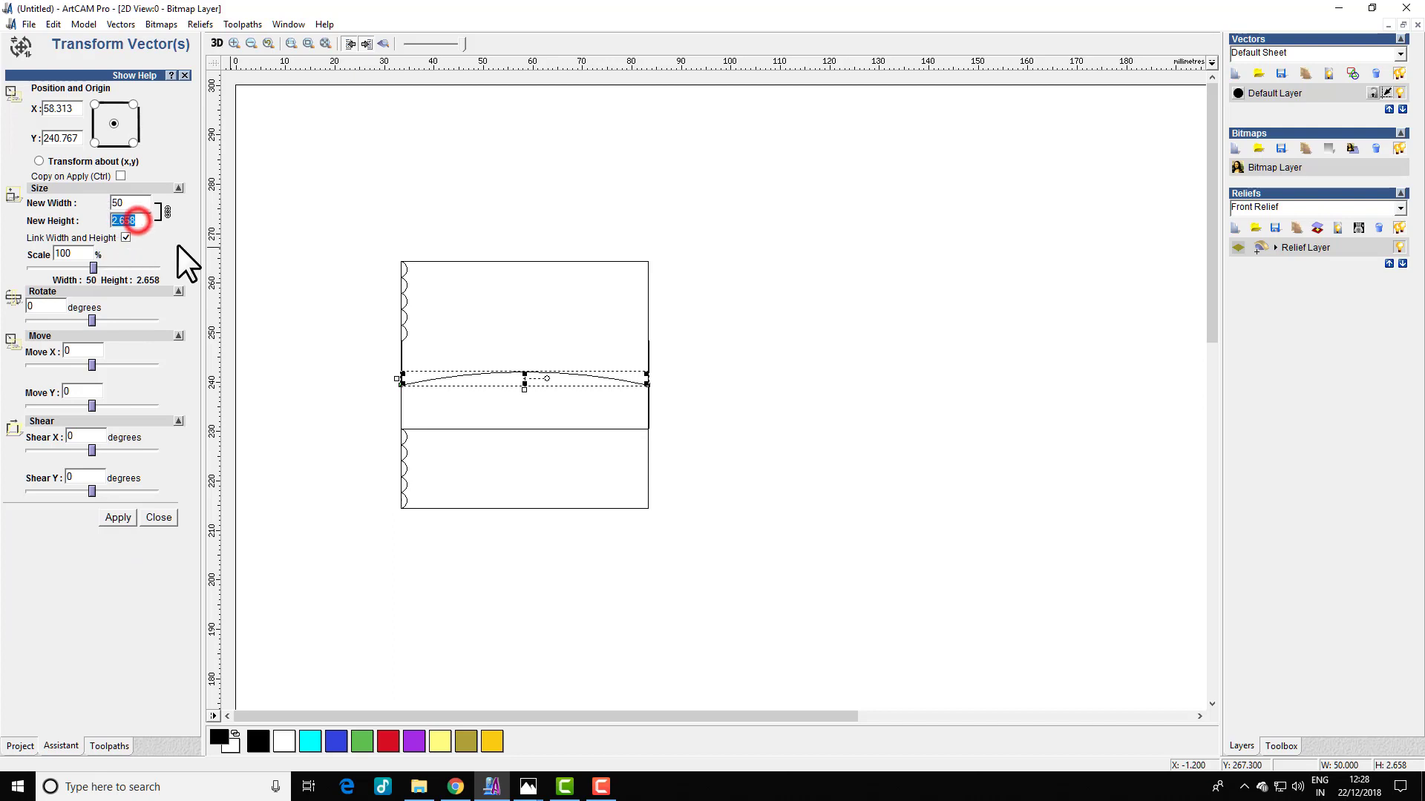
type("2")
key("BackSpace")
type("3")
left_click(124, 515)
Try to transform the upper scallop column to a width of 2 mm, and undo the resize.
left_click(423, 324)
left_click_drag(391, 257, 452, 364)
key("Escape")
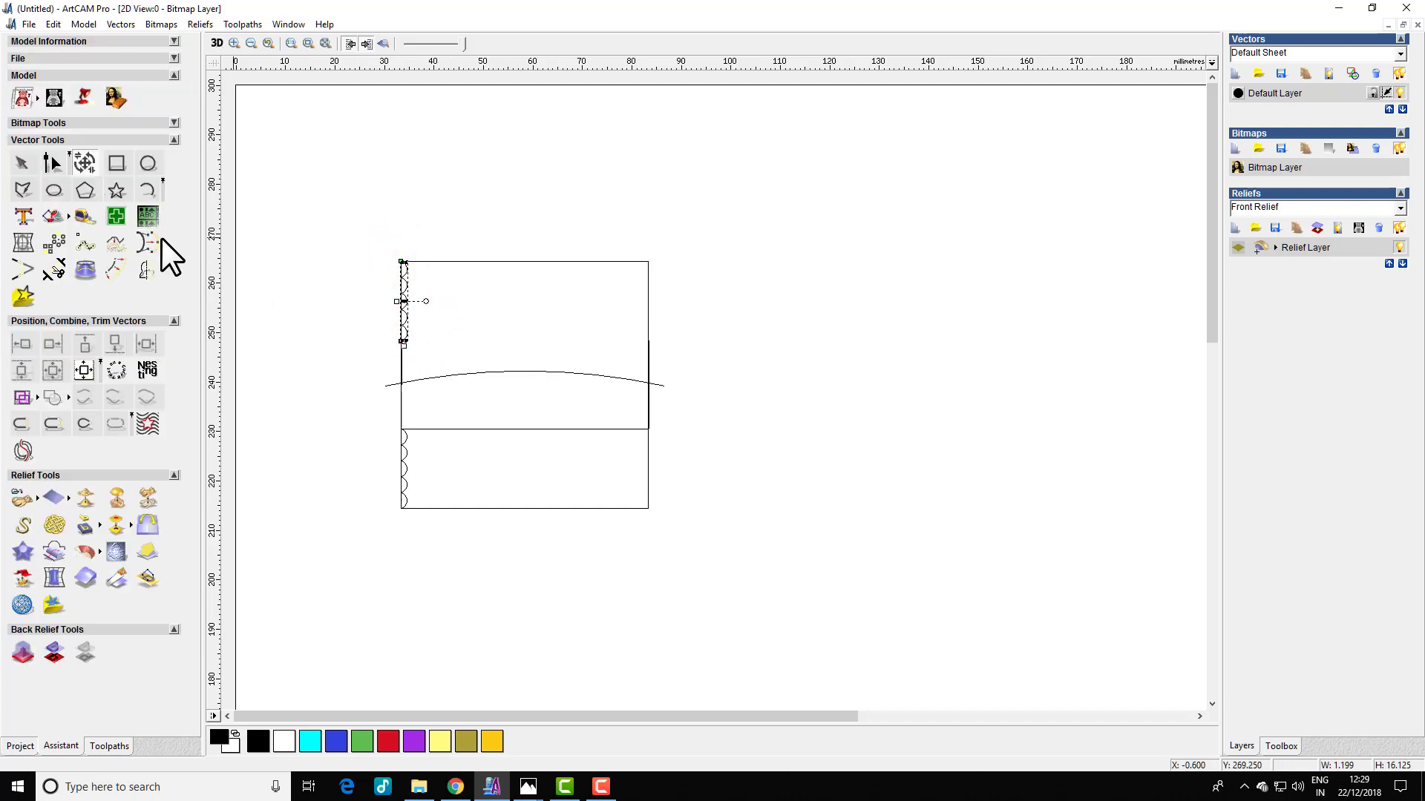
left_click_drag(355, 260, 461, 355)
key("t")
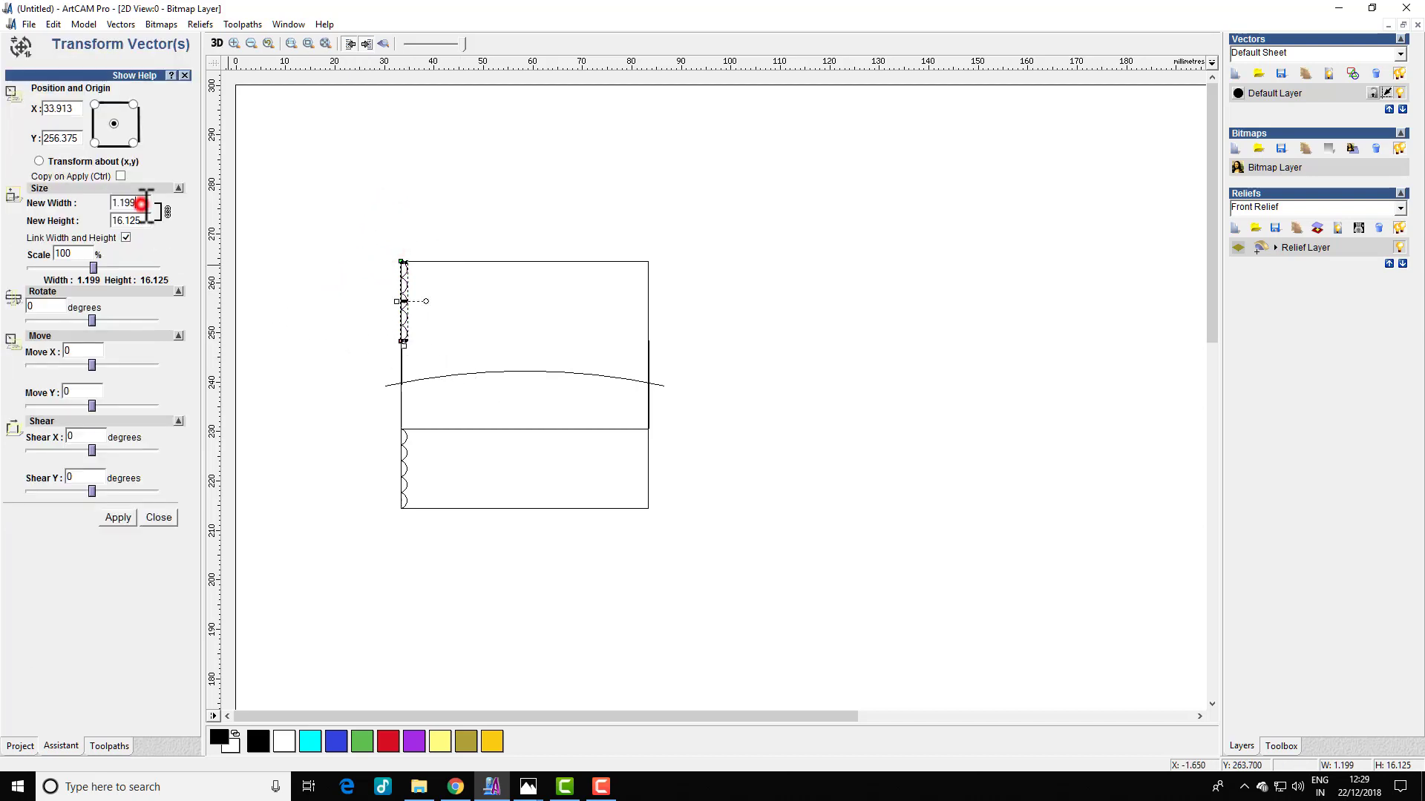
double_click(141, 202)
type("2")
left_click(122, 524)
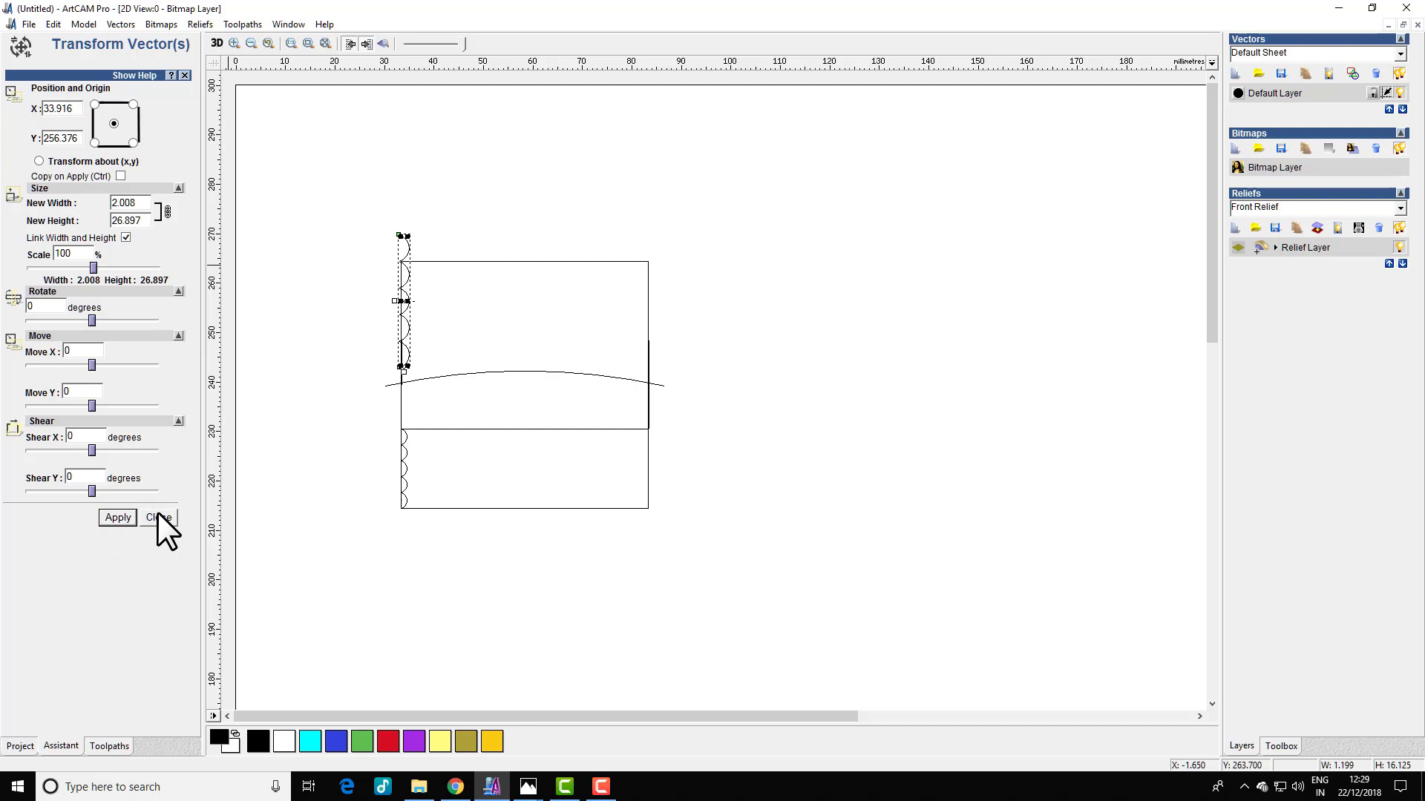
key("ctrl+z")
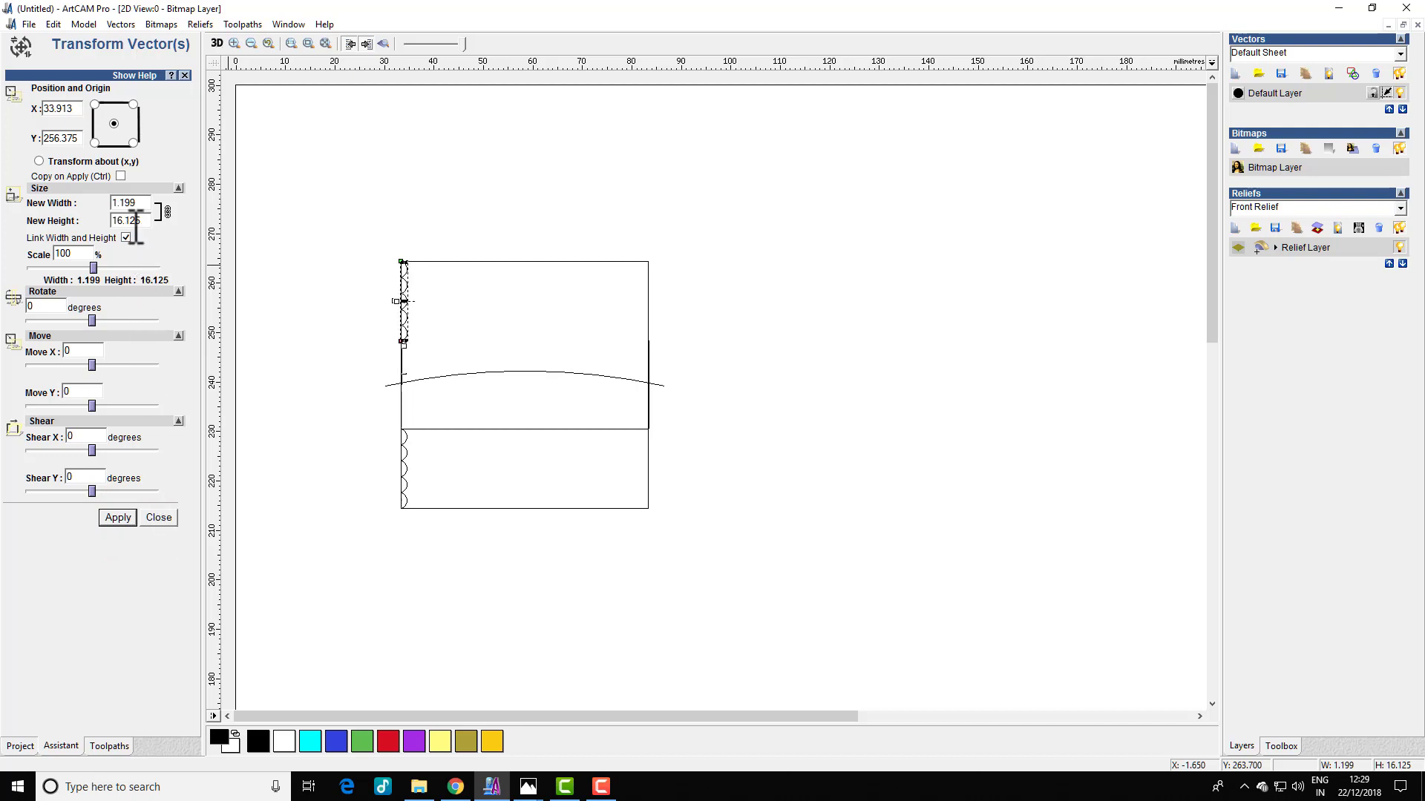
double_click(136, 221)
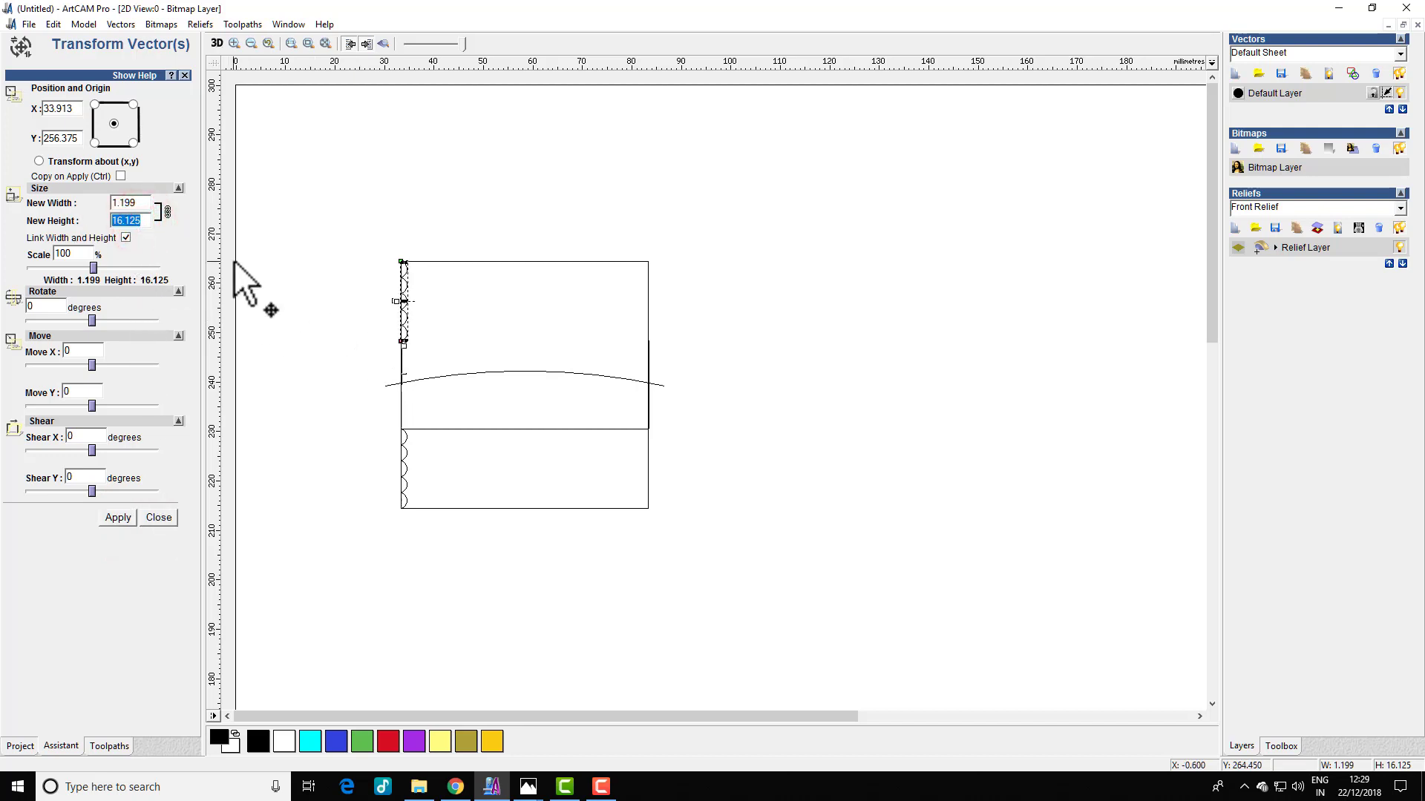
left_click(359, 264)
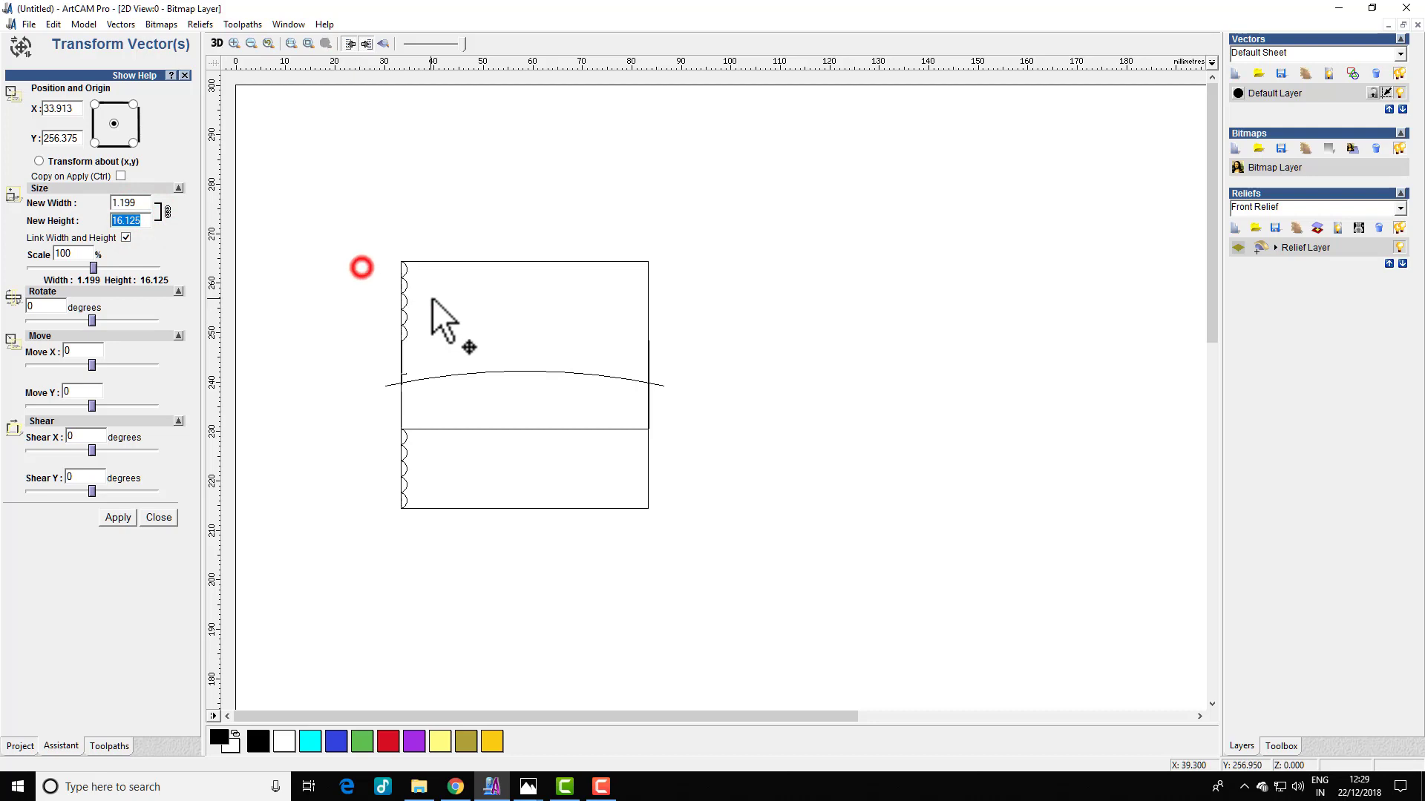
Resize the central arc so its two ends meet the square's left and right edges, about 50 mm wide and 2.8 mm high.
scroll(432, 353, "up", 2)
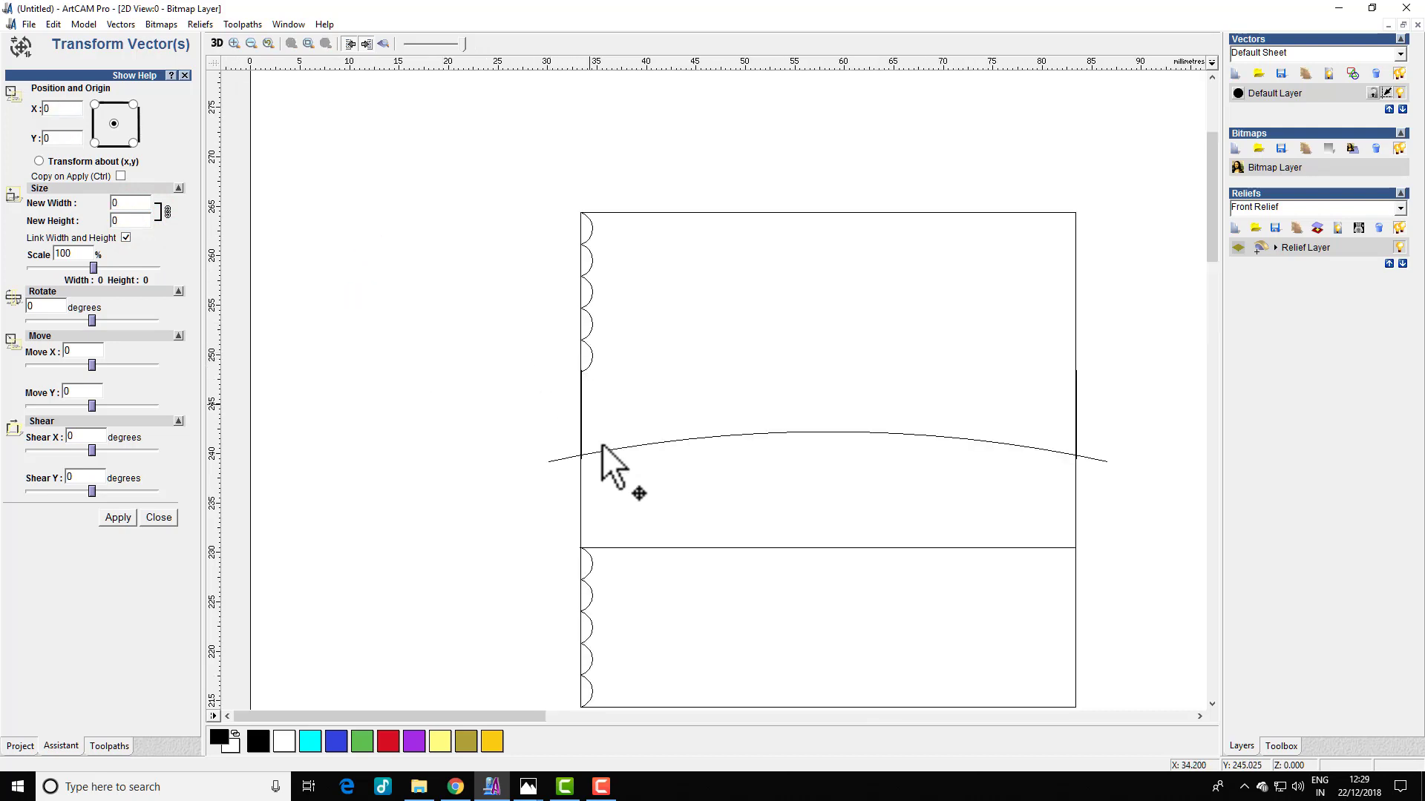
scroll(566, 445, "down", 2)
scroll(564, 297, "up", 1)
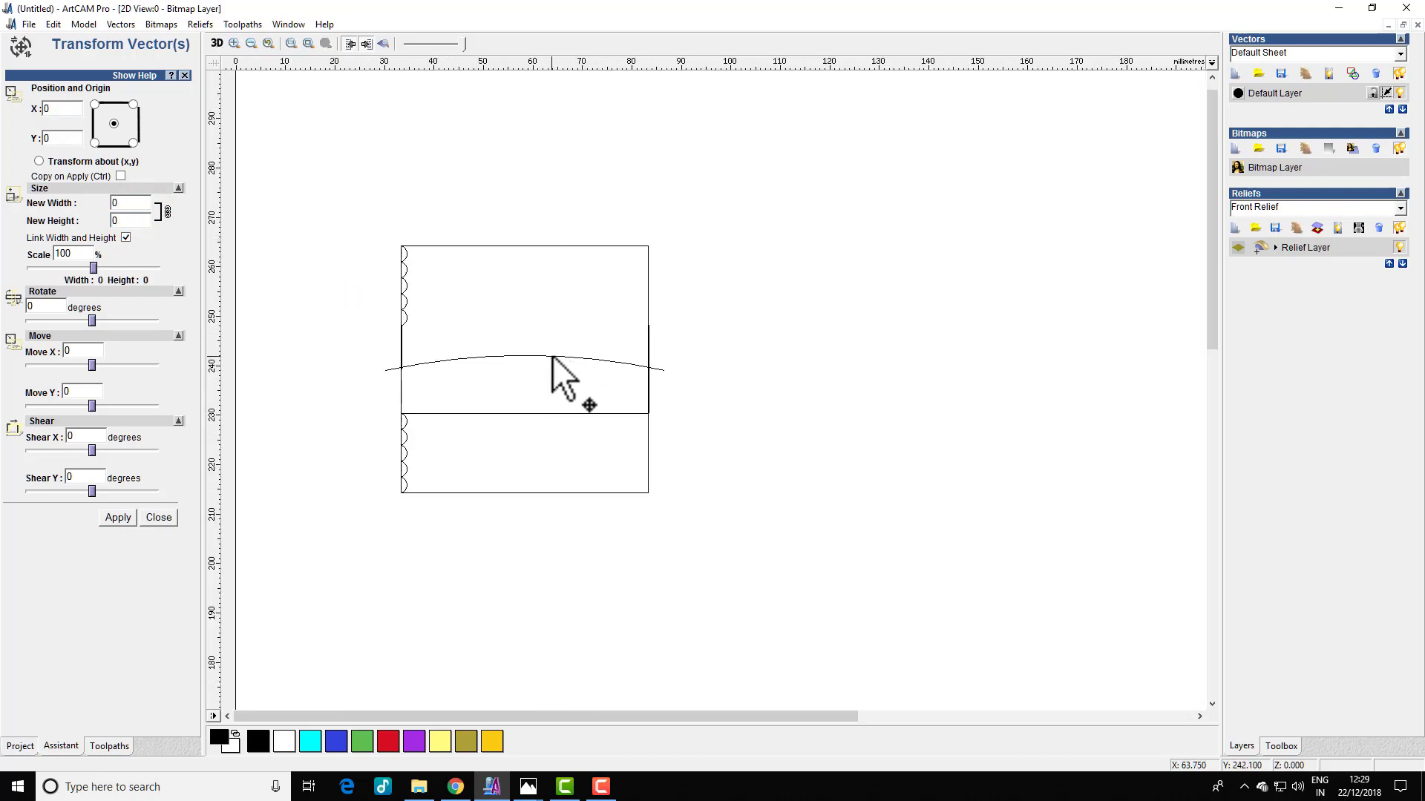
left_click(550, 357)
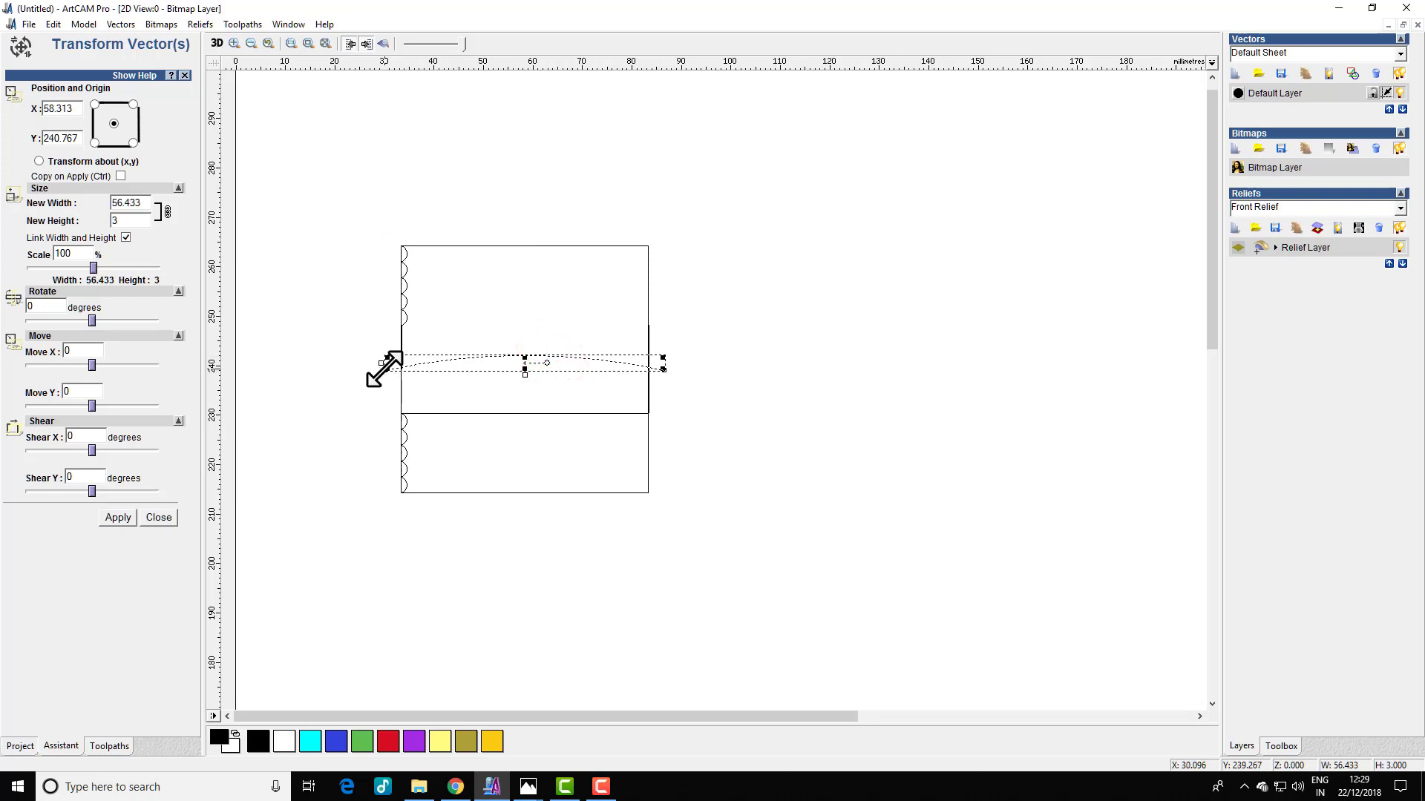
left_click_drag(387, 369, 401, 369)
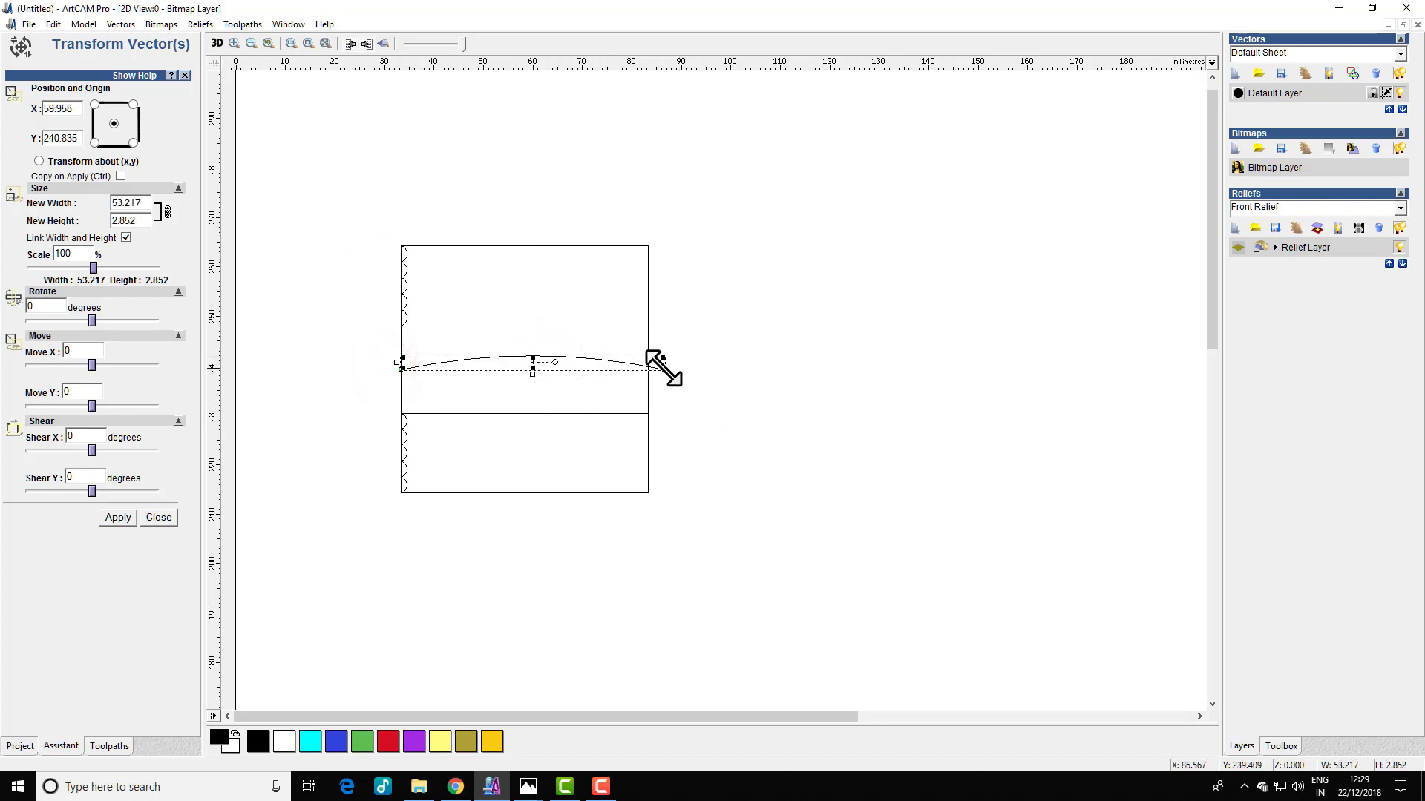
left_click_drag(663, 369, 648, 368)
left_click(723, 370)
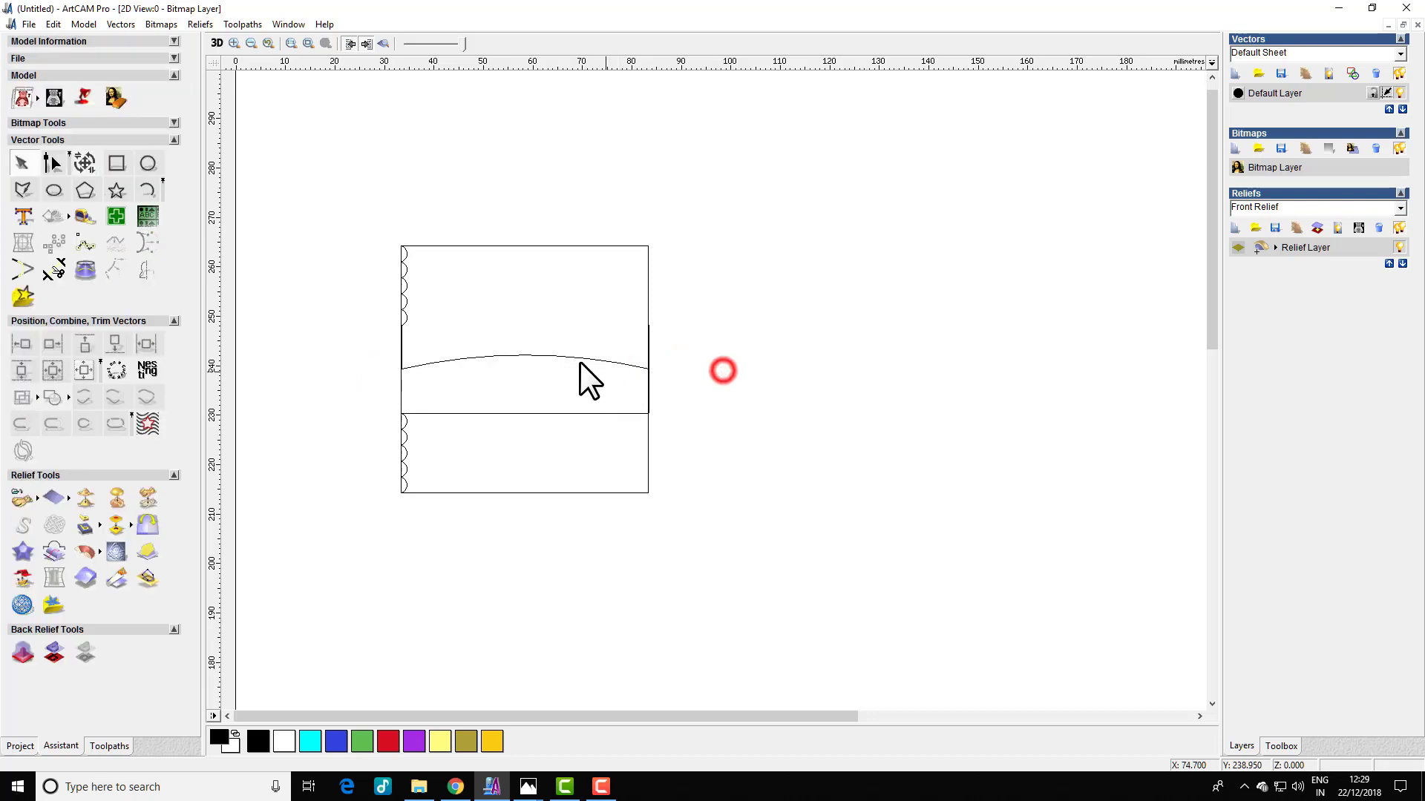
left_click(501, 355)
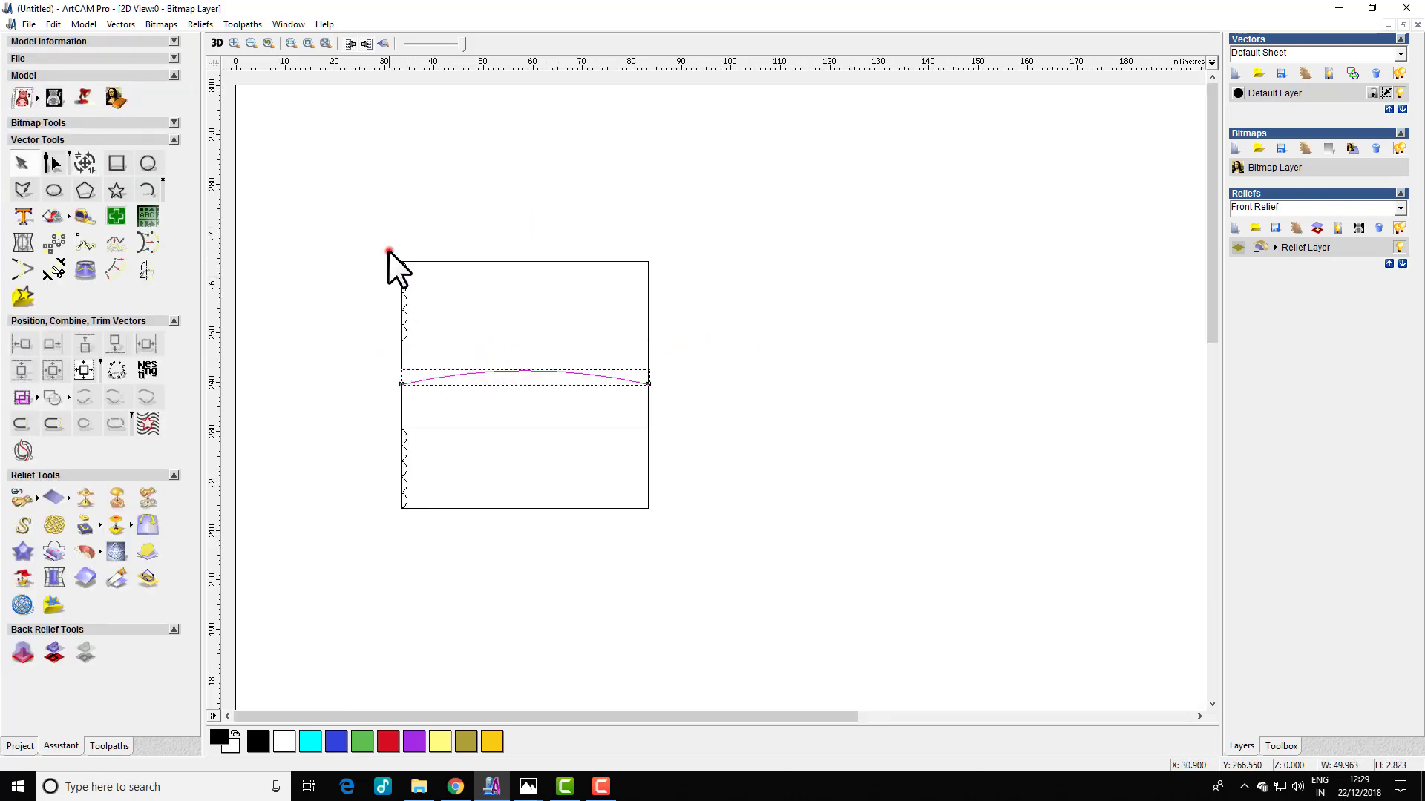
left_click_drag(389, 251, 438, 346)
left_click(512, 261)
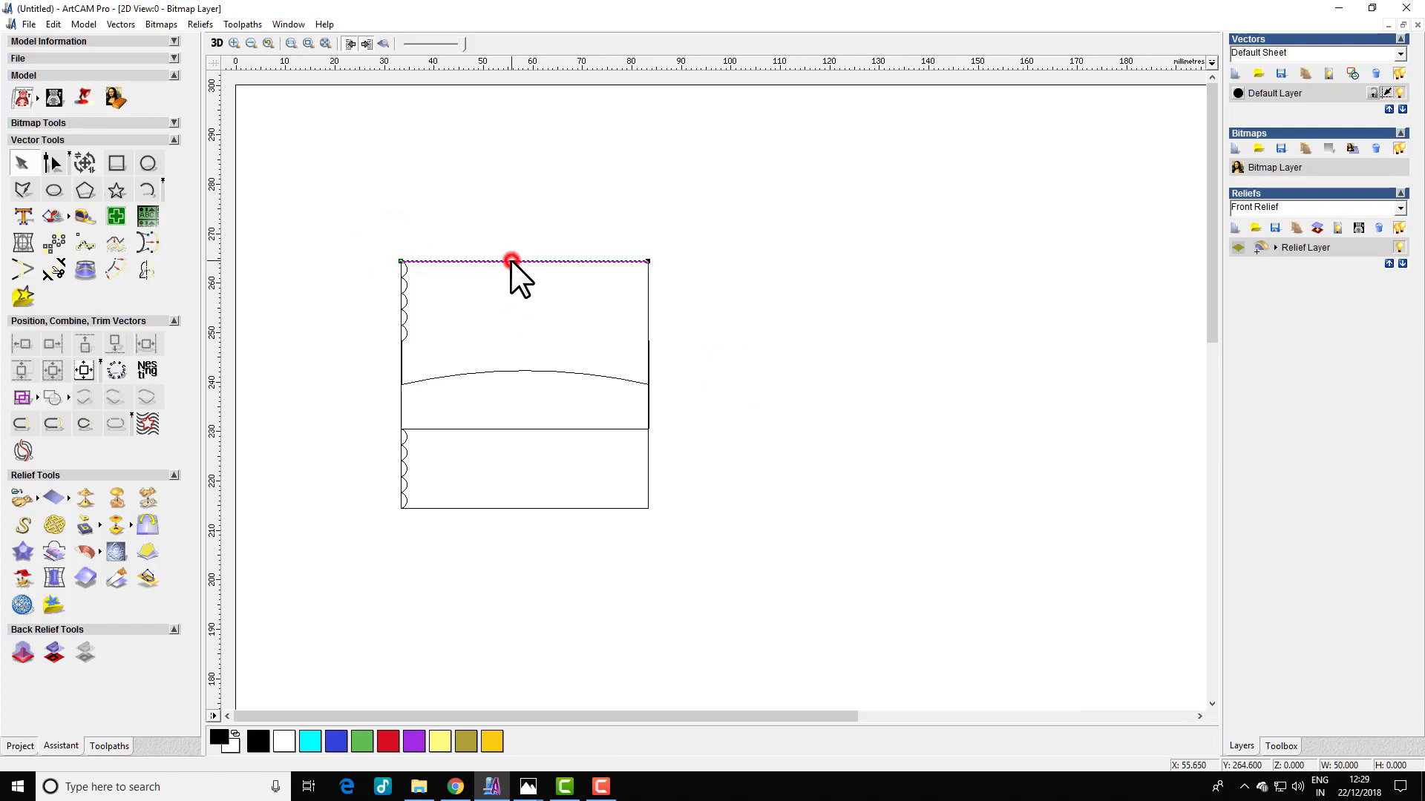
left_click(421, 501)
Copy the square's top line onto its bottom edge, placing its left end at the lower-left corner.
left_click(448, 261)
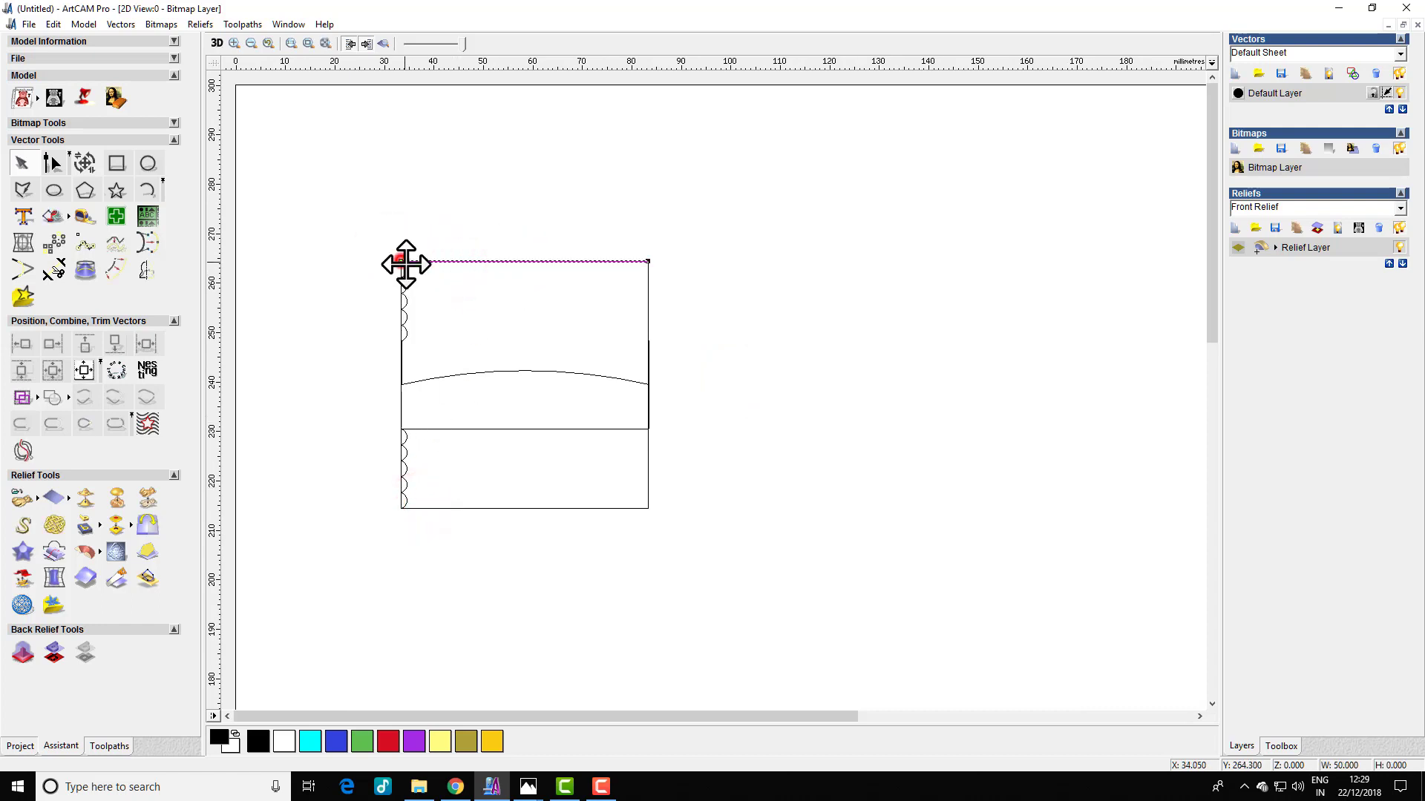
left_click(401, 509)
left_click(509, 453)
left_click_drag(371, 412, 716, 549)
left_click(541, 461)
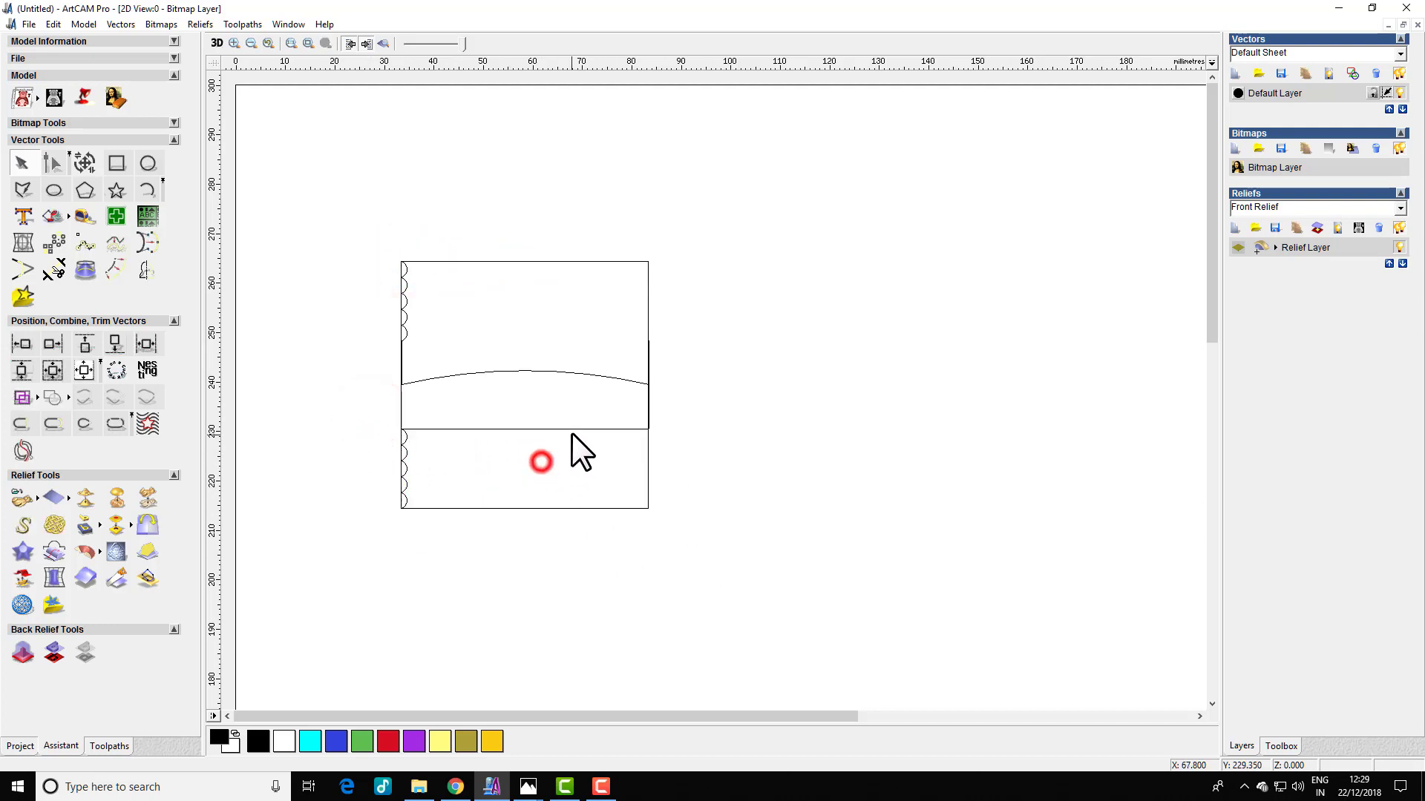
Delete the lower horizontal dividing line that runs across the square above the lower scallop column.
left_click(442, 429)
left_click(446, 375)
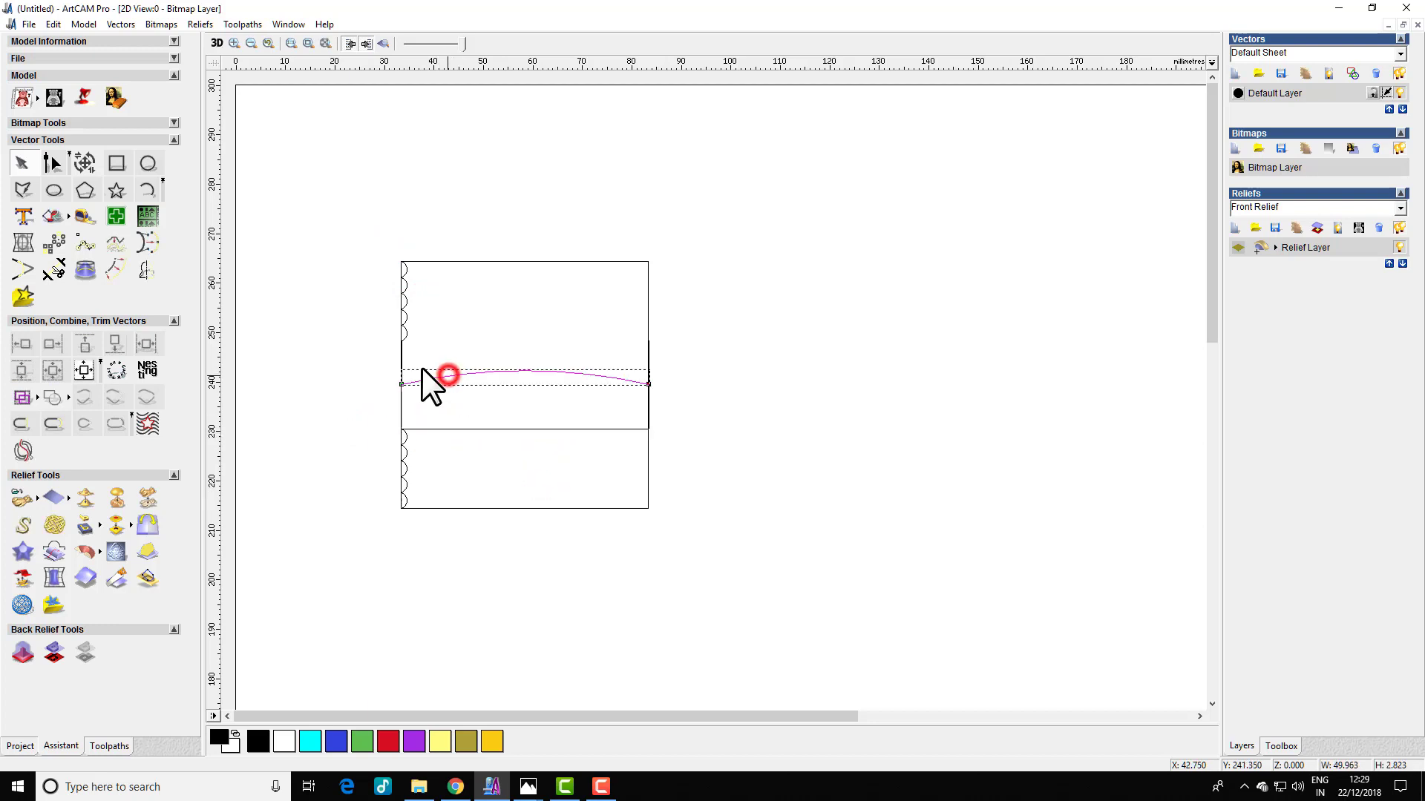
left_click(401, 366)
left_click(479, 429, "shift")
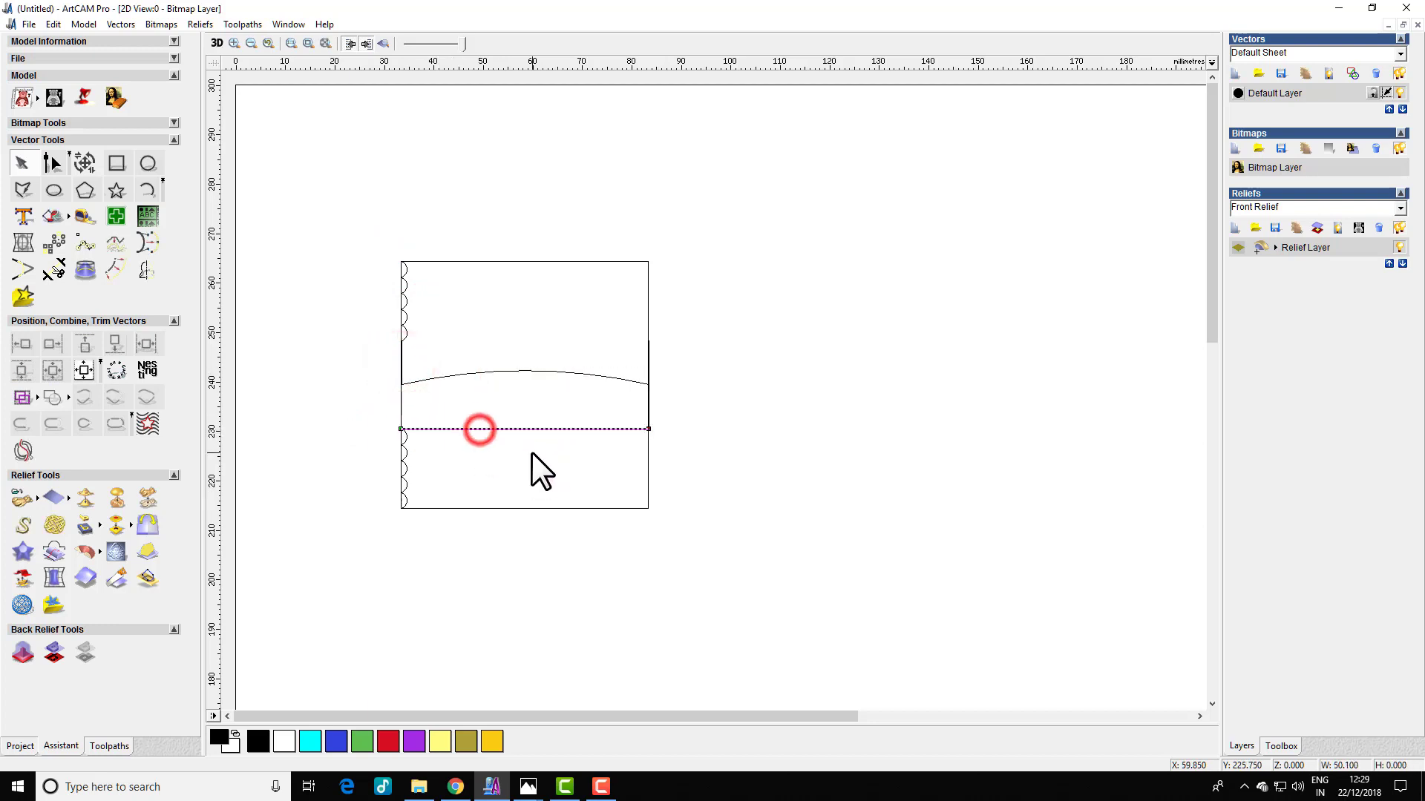
key("Delete")
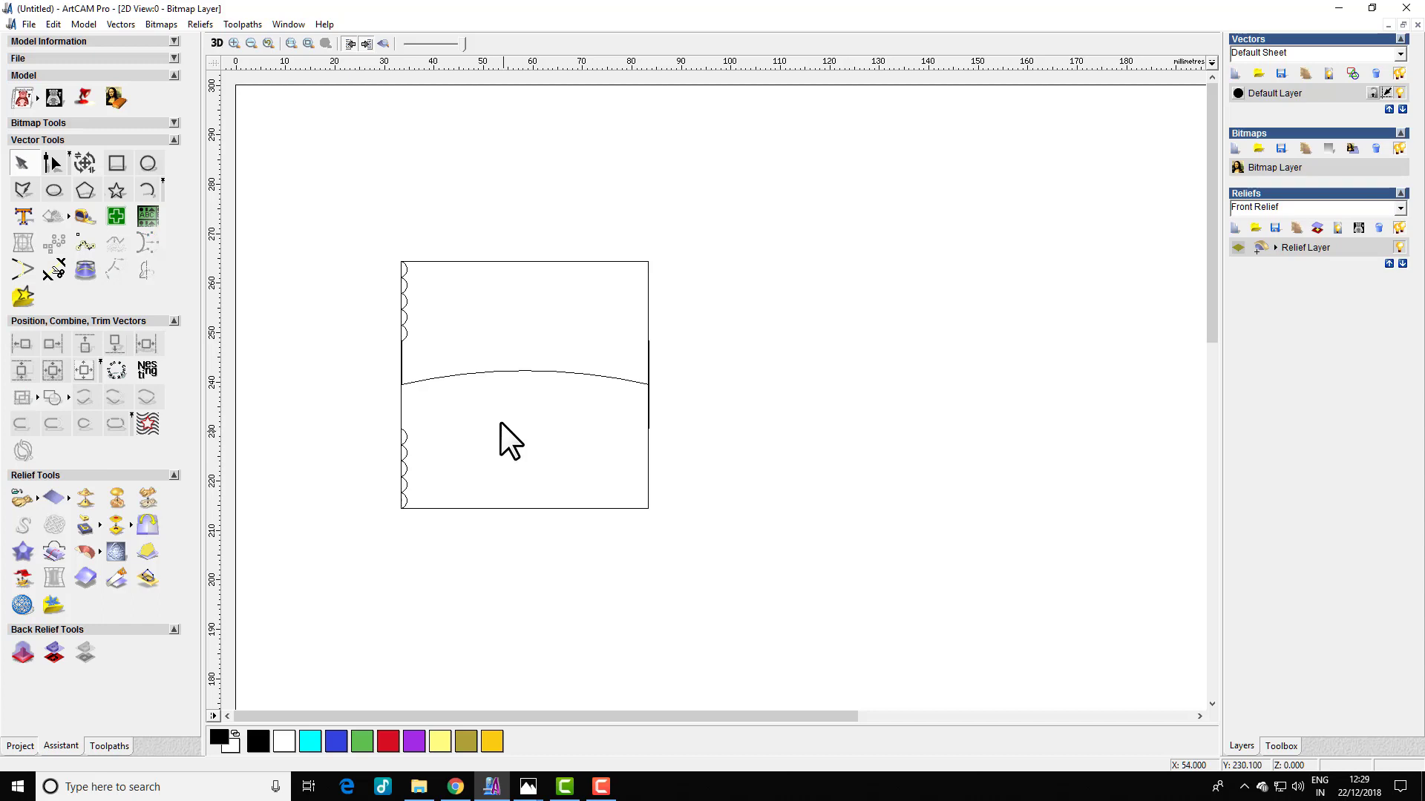
Set the square's bottom line as the drive curve for an Extrude relief, with the option to use its other side.
left_click(401, 401)
left_click(469, 508)
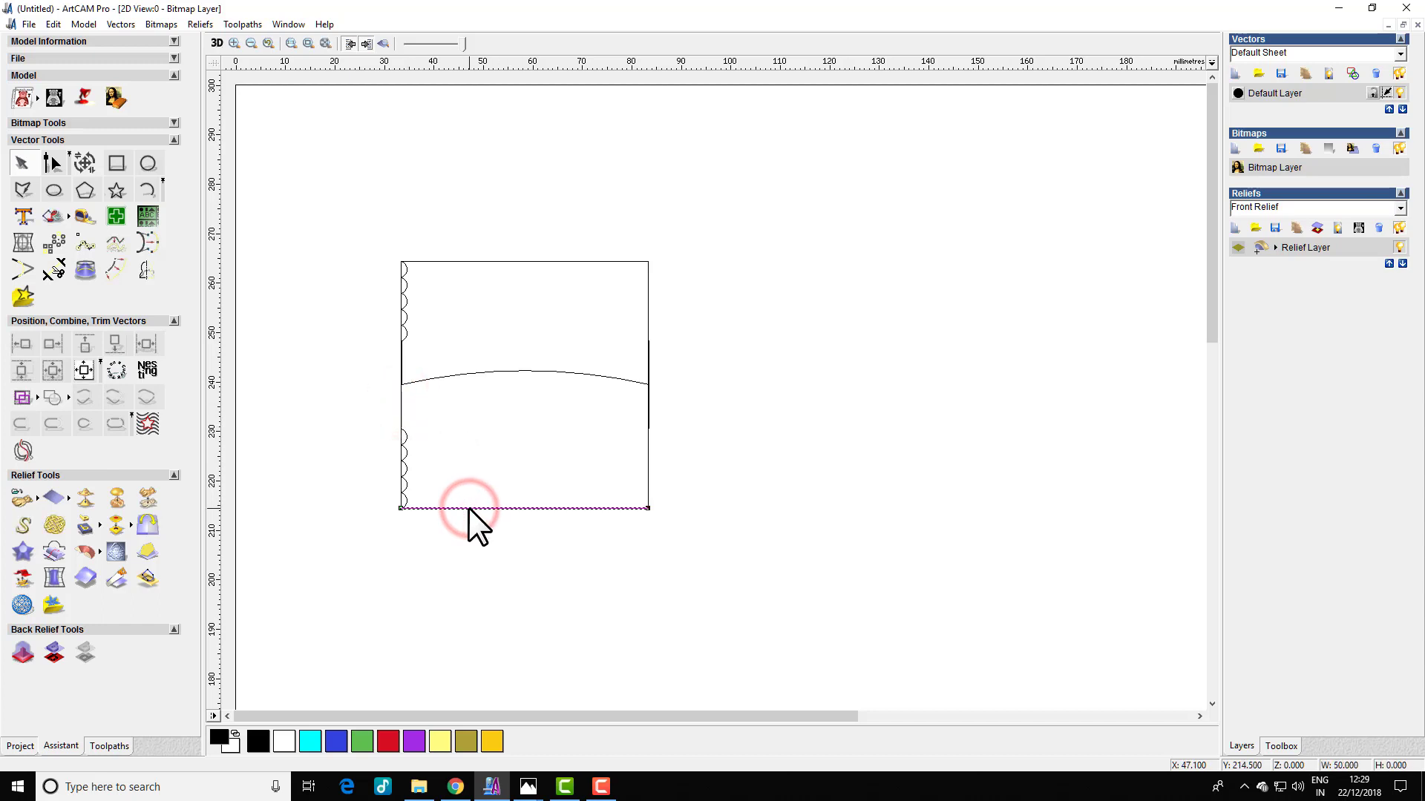
left_click(95, 551)
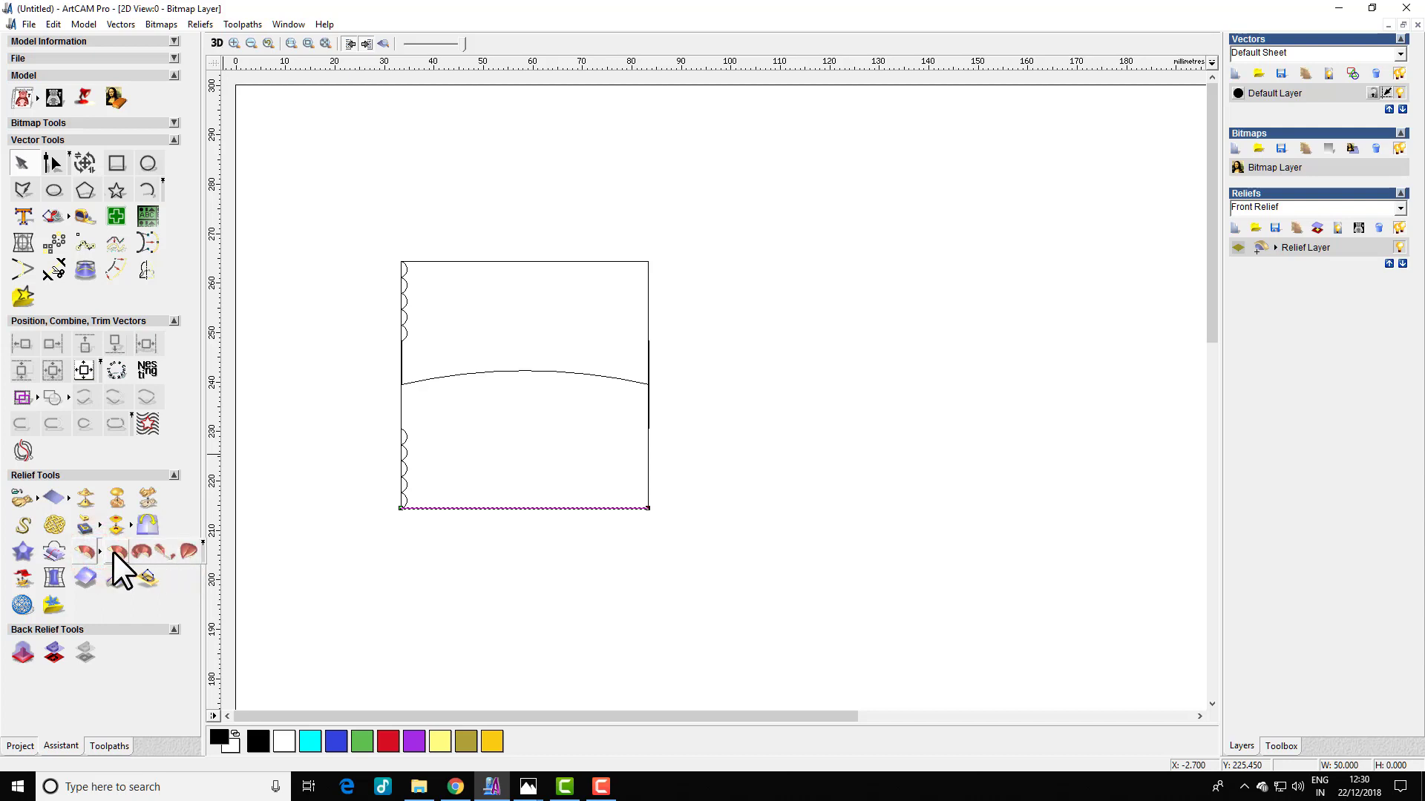
left_click(114, 550)
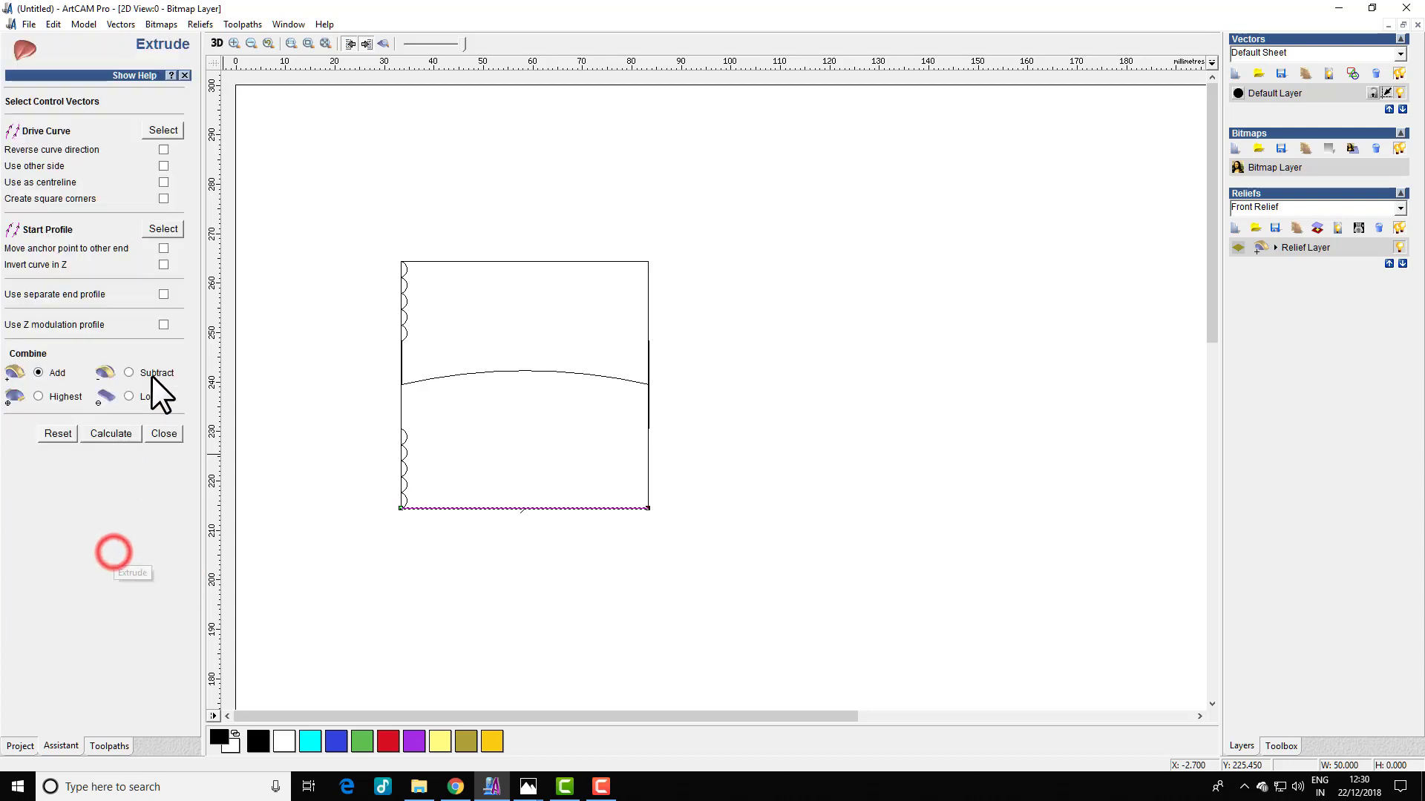
left_click(163, 130)
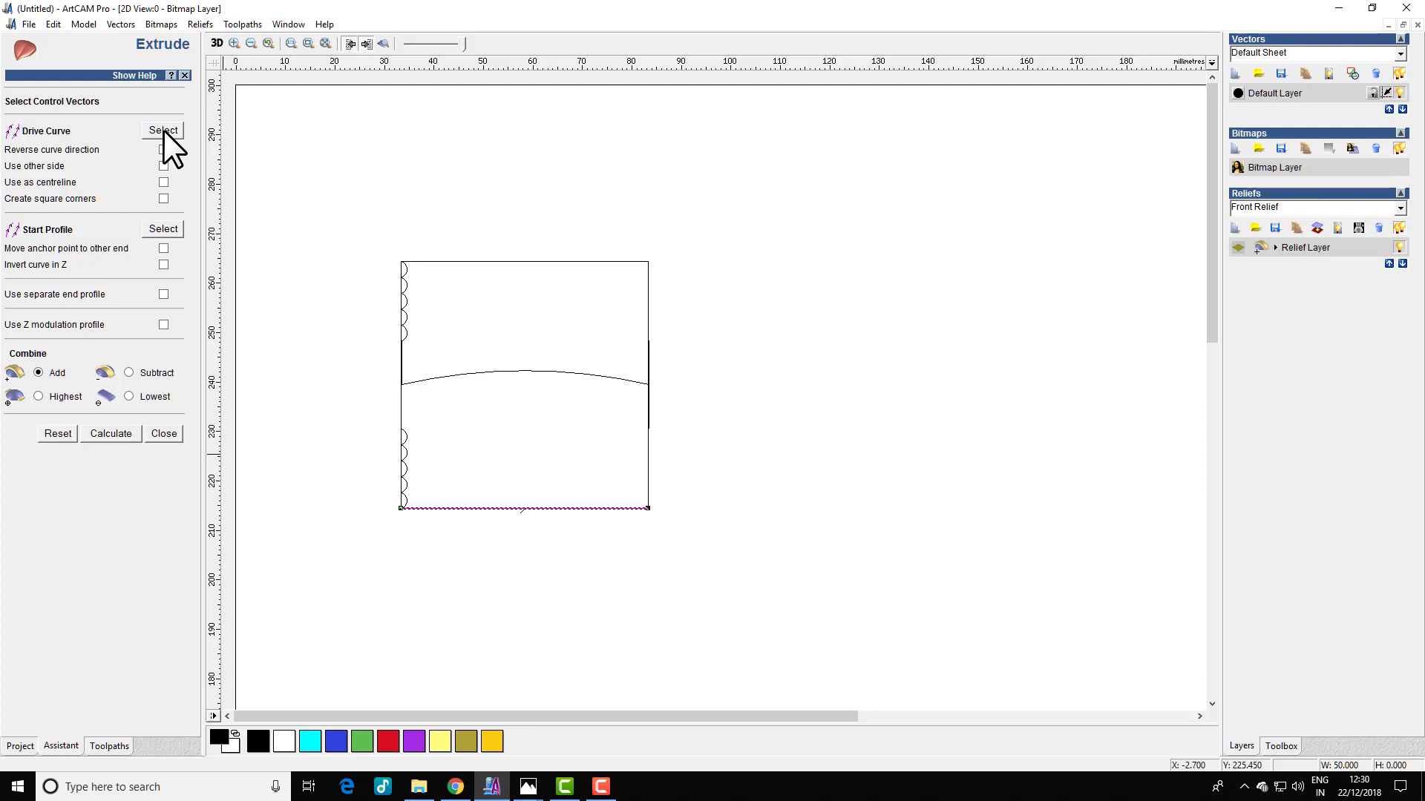
left_click(163, 131)
left_click(161, 167)
Extrude the lower scallop column as start profile, inverted in Z, with the drive curve direction reversed and the other-side option off.
left_click(407, 456)
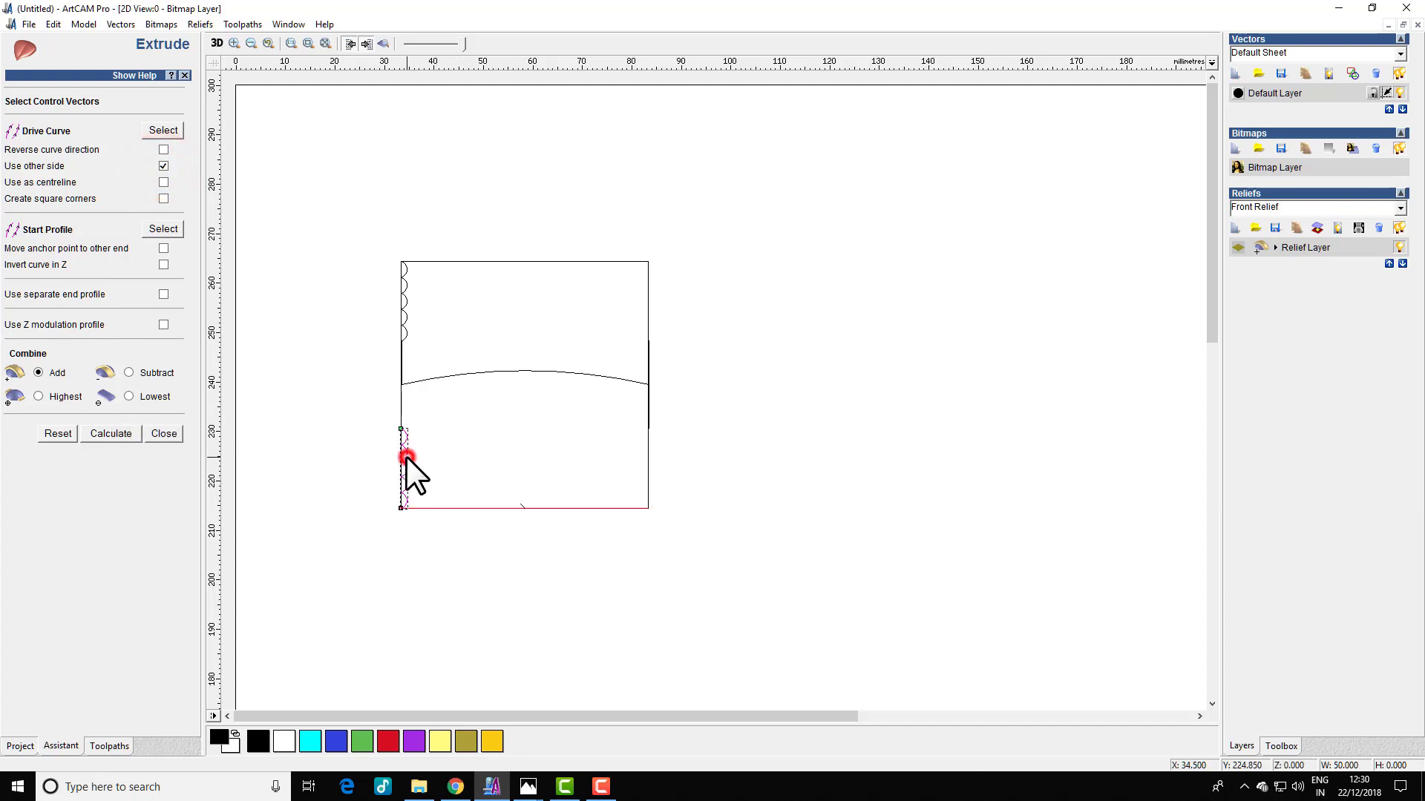
left_click(170, 227)
scroll(375, 465, "up", 3)
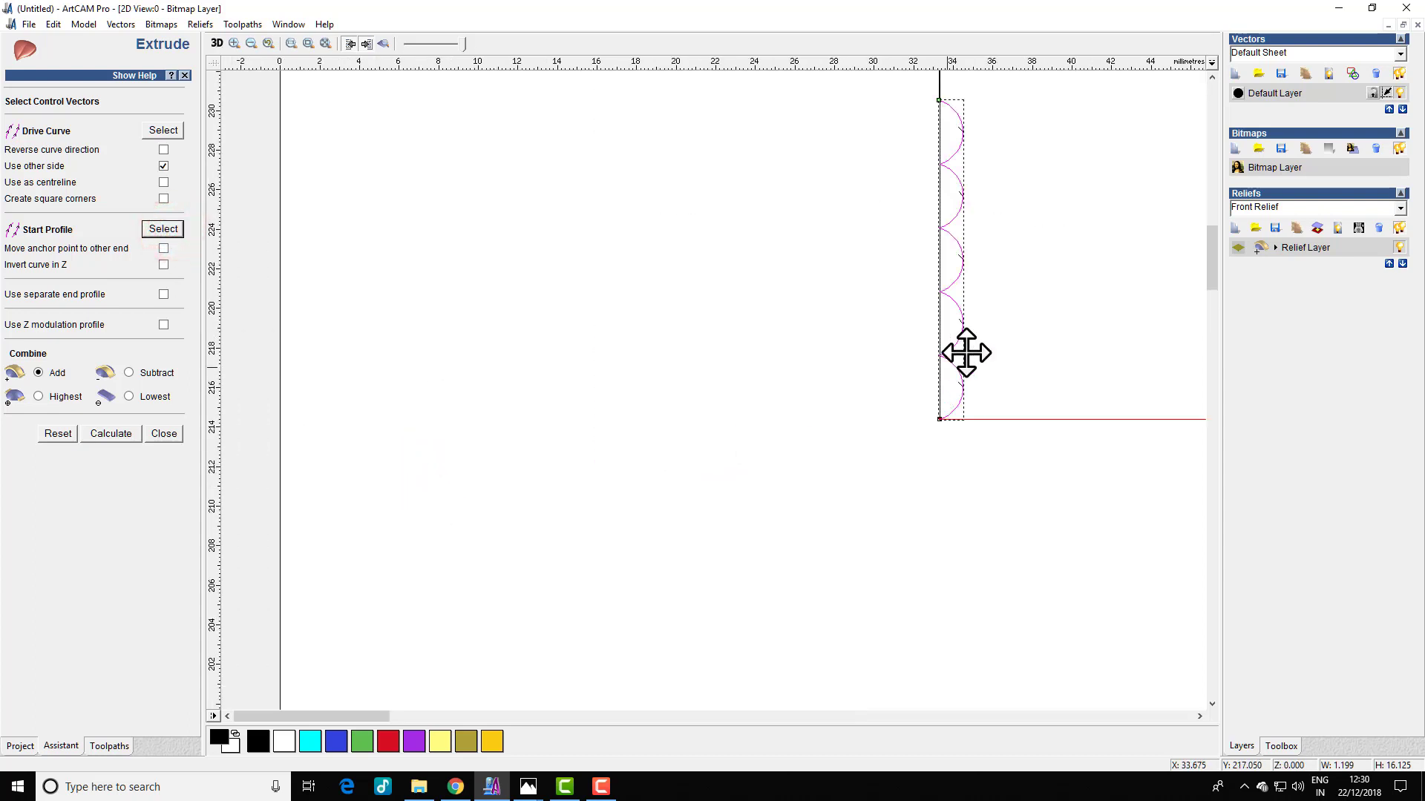
scroll(984, 319, "down", 1)
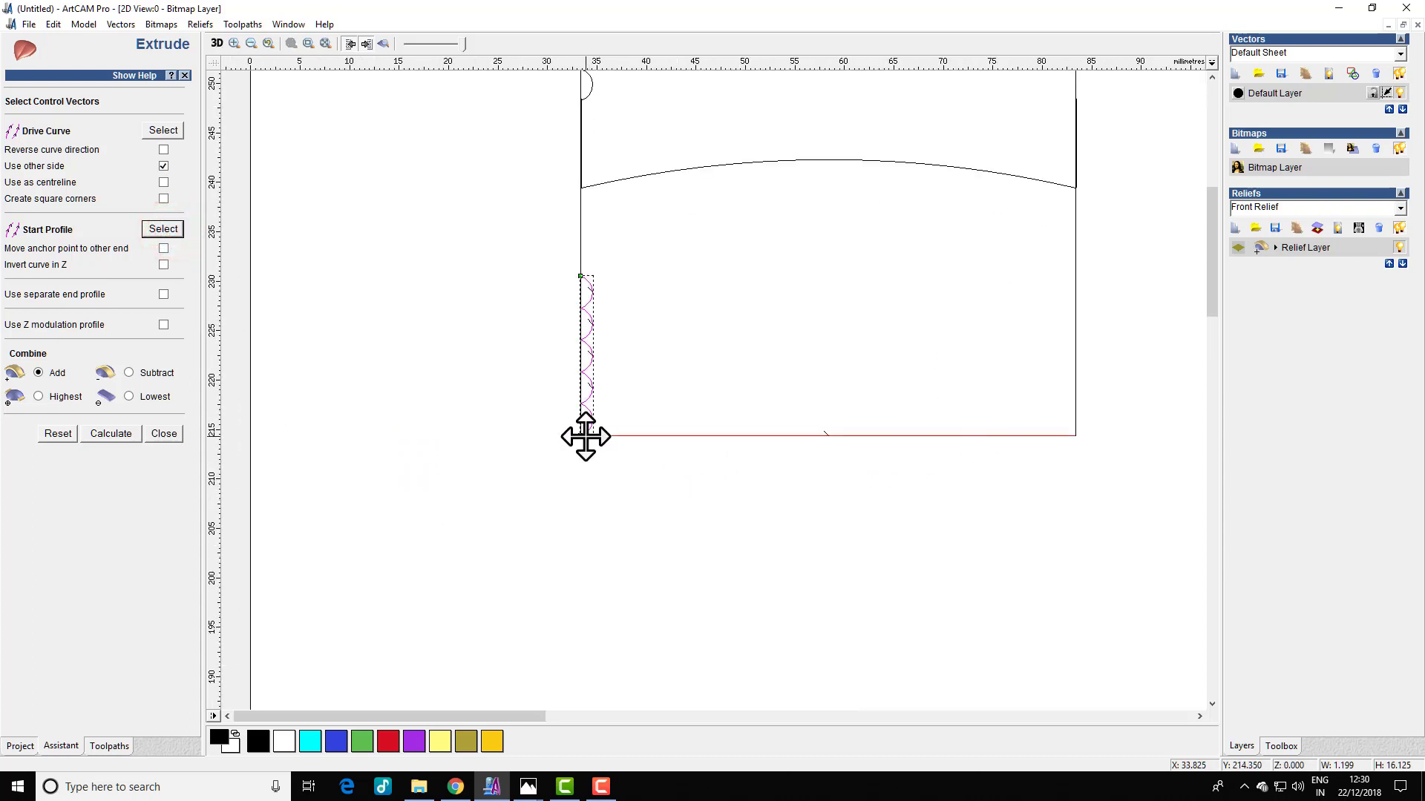
right_click(580, 275)
left_click(639, 539)
left_click(162, 264)
left_click(164, 165)
left_click(113, 433)
Examine the shape and position of the lower ribbed extrusion in the 2D relief preview and the 3D view.
left_click(383, 43)
scroll(638, 371, "up", 1)
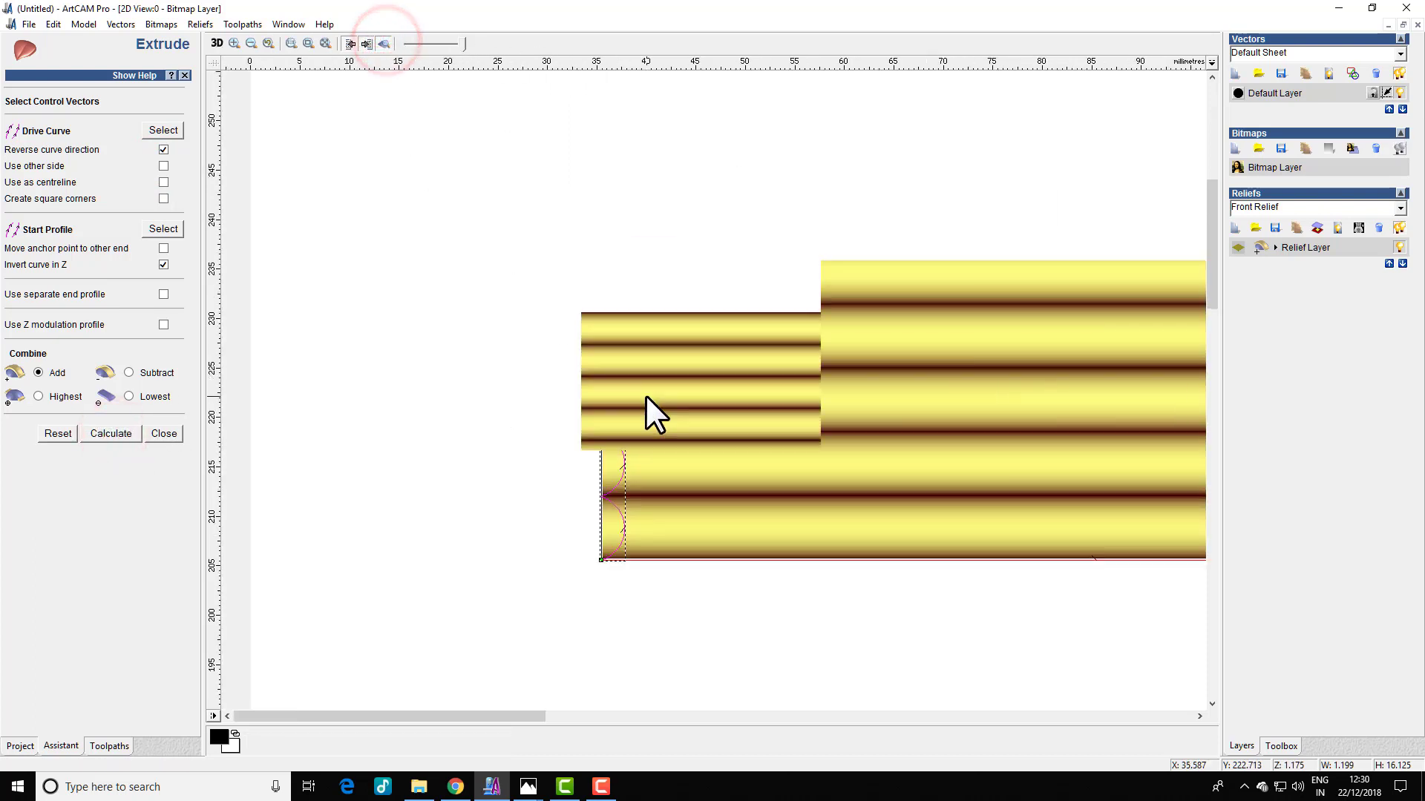
scroll(661, 345, "down", 2)
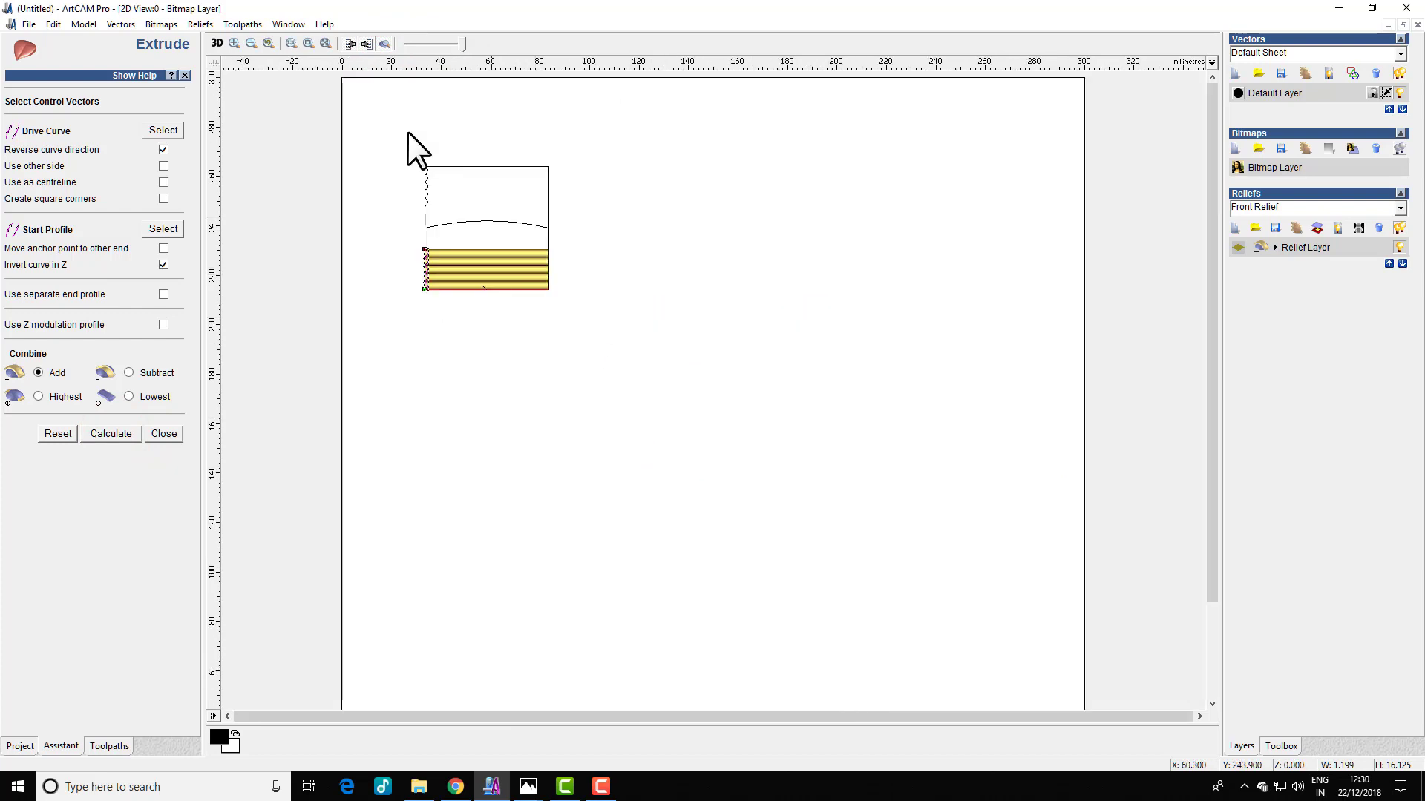
left_click(216, 43)
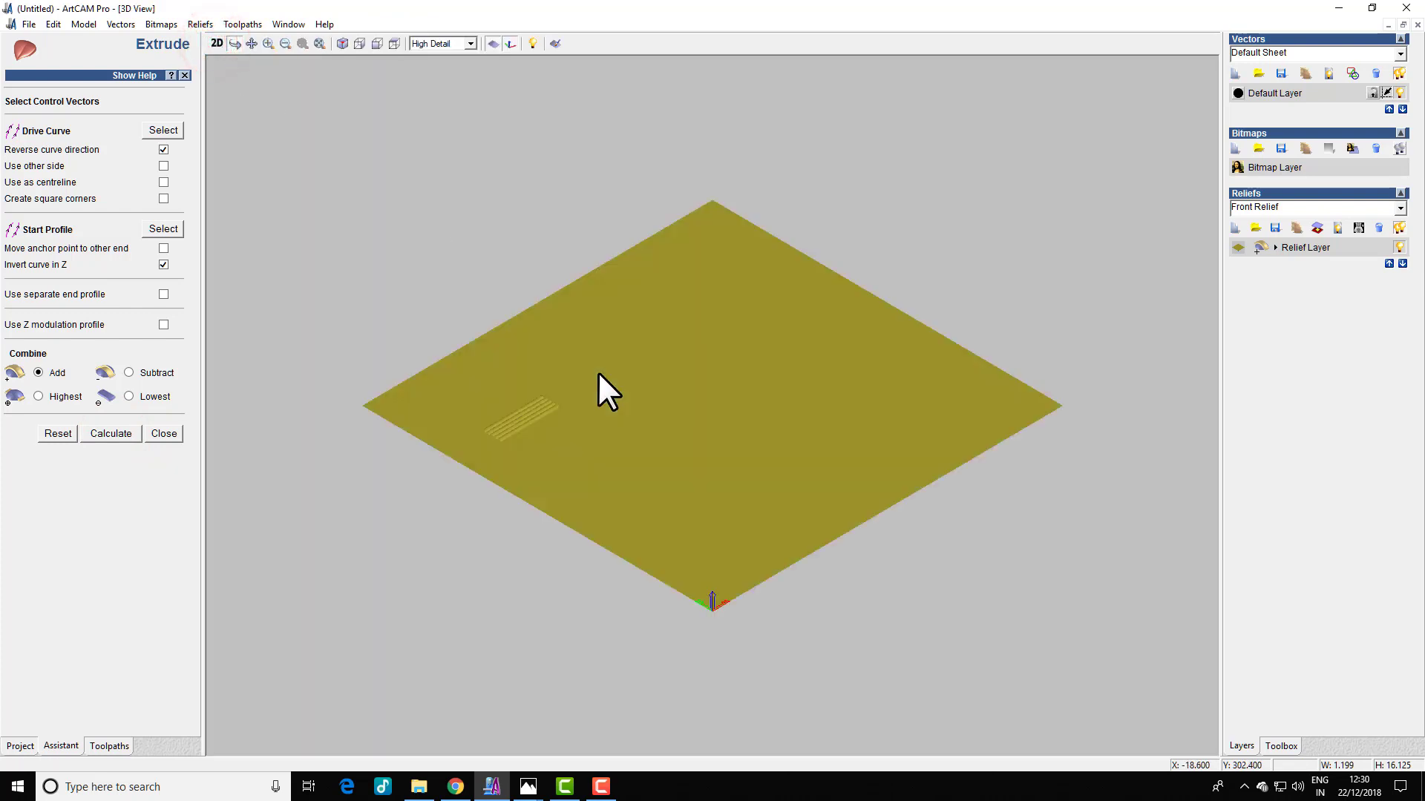
scroll(655, 440, "up", 5)
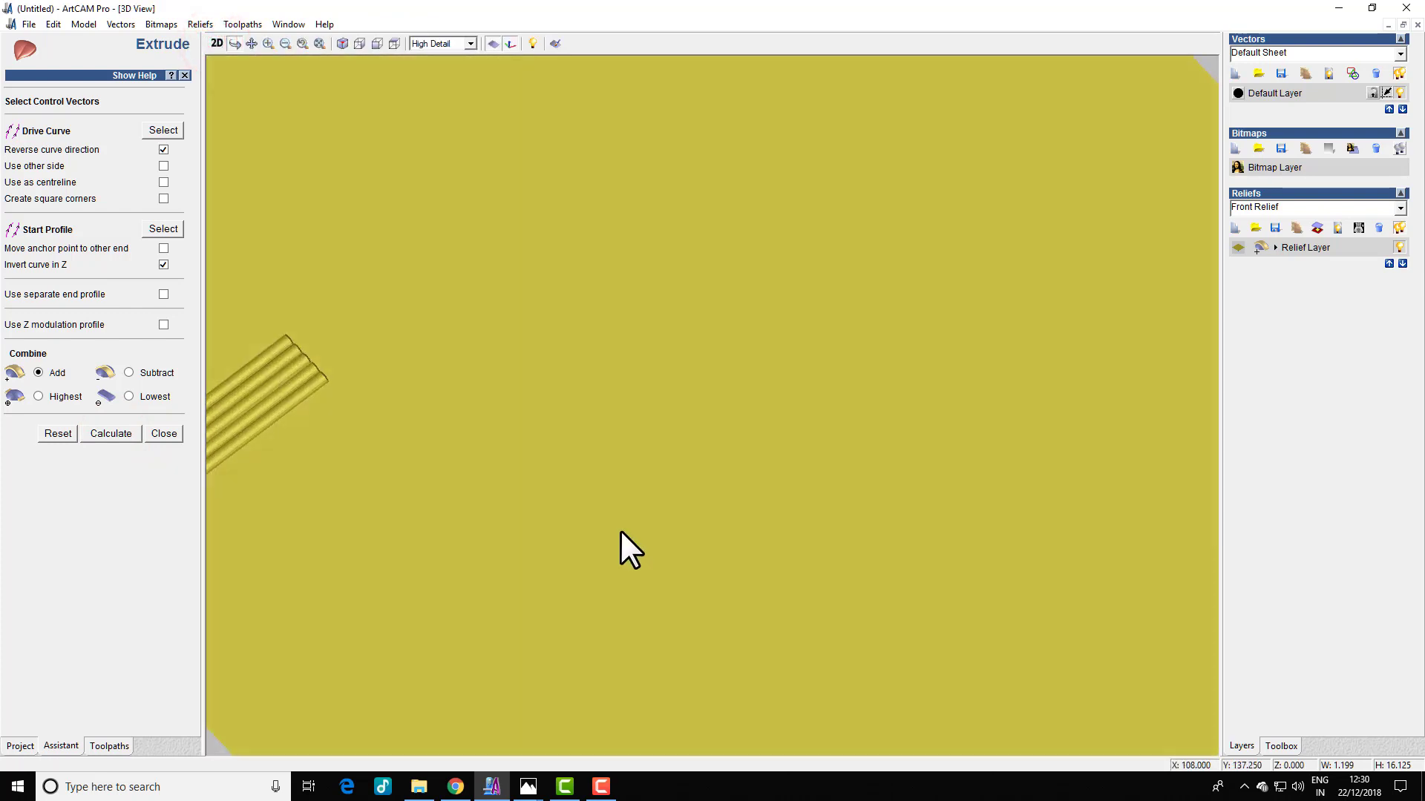
scroll(331, 407, "down", 3)
left_click_drag(363, 461, 467, 252)
left_click(217, 43)
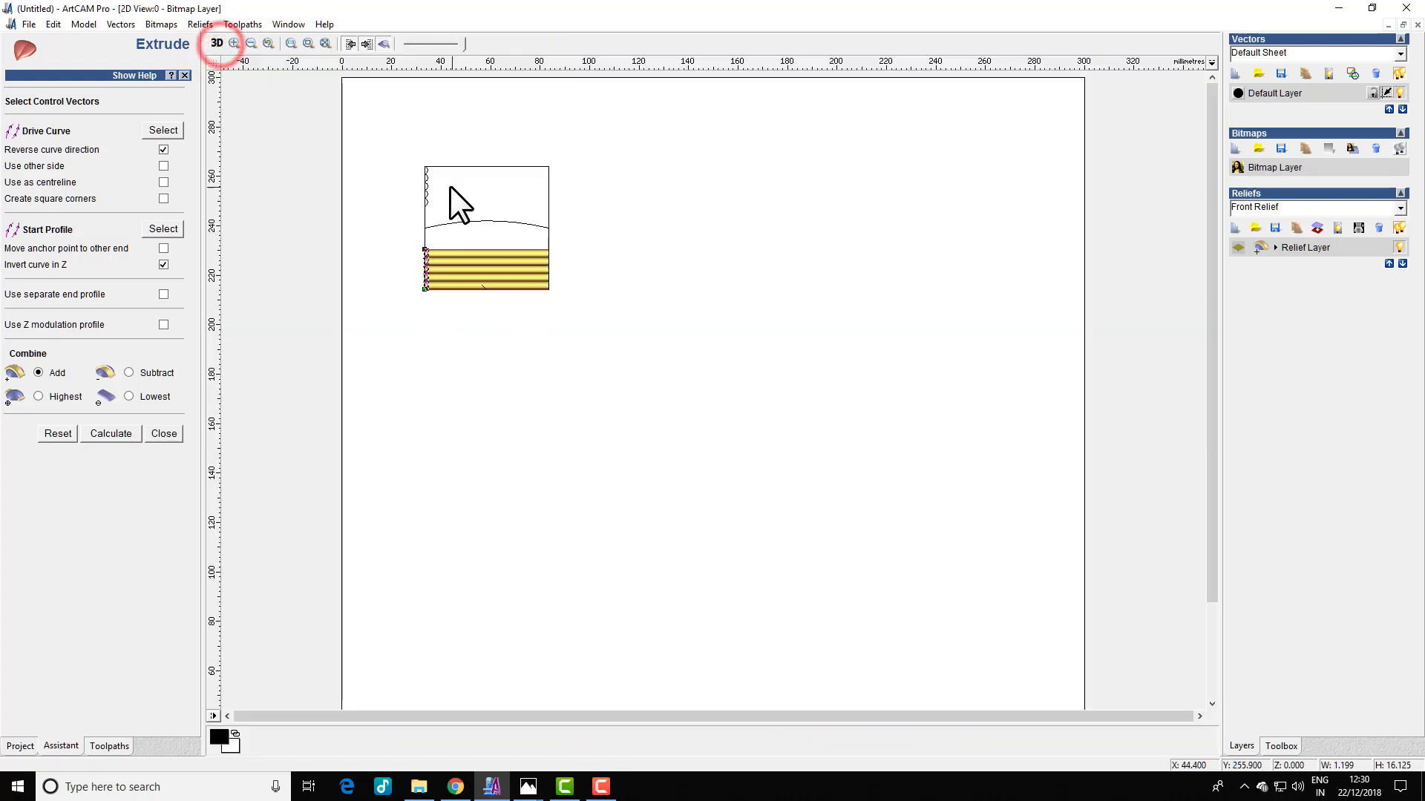
Set the square's top line as the drive curve and the upper scallop column as the start profile.
left_click(446, 165)
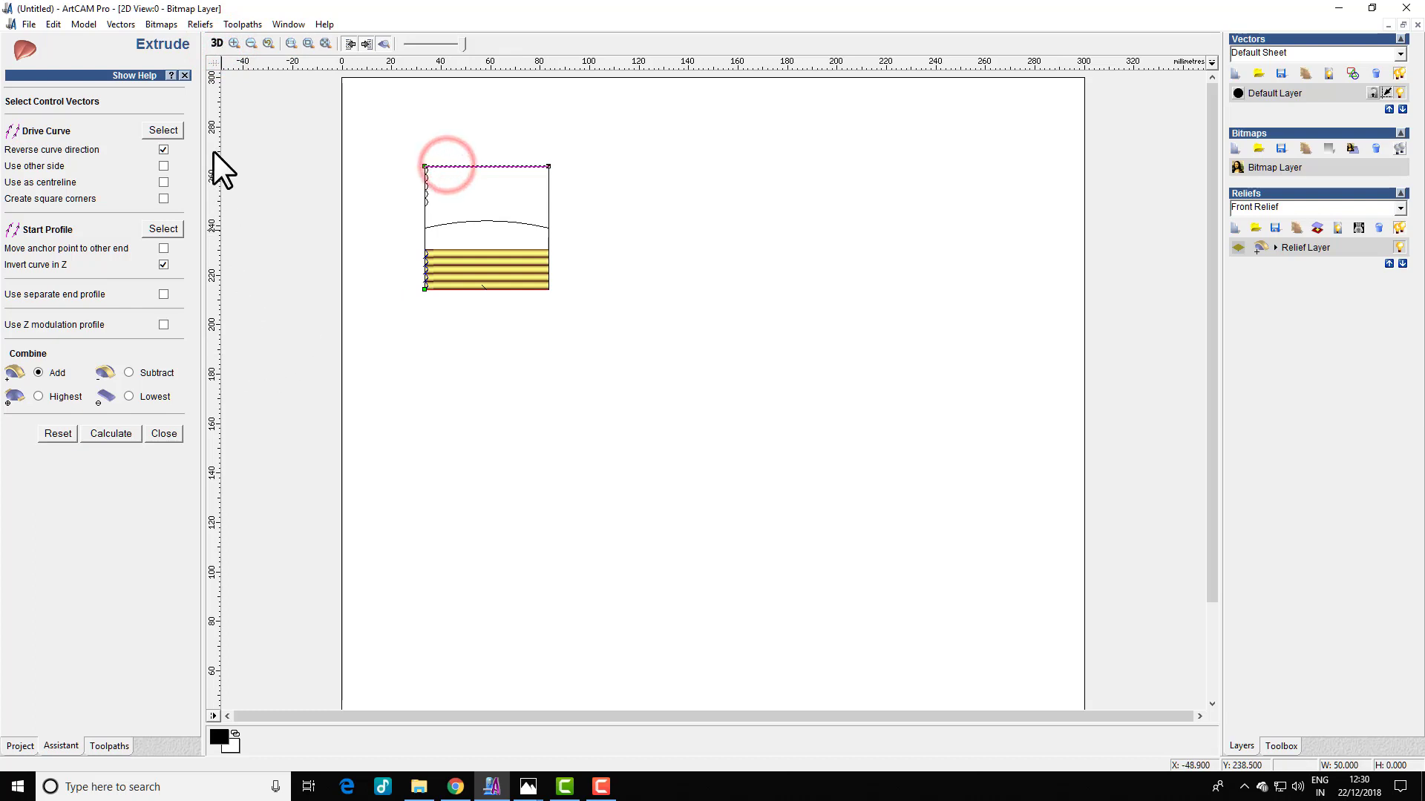
left_click(164, 129)
scroll(460, 223, "up", 2)
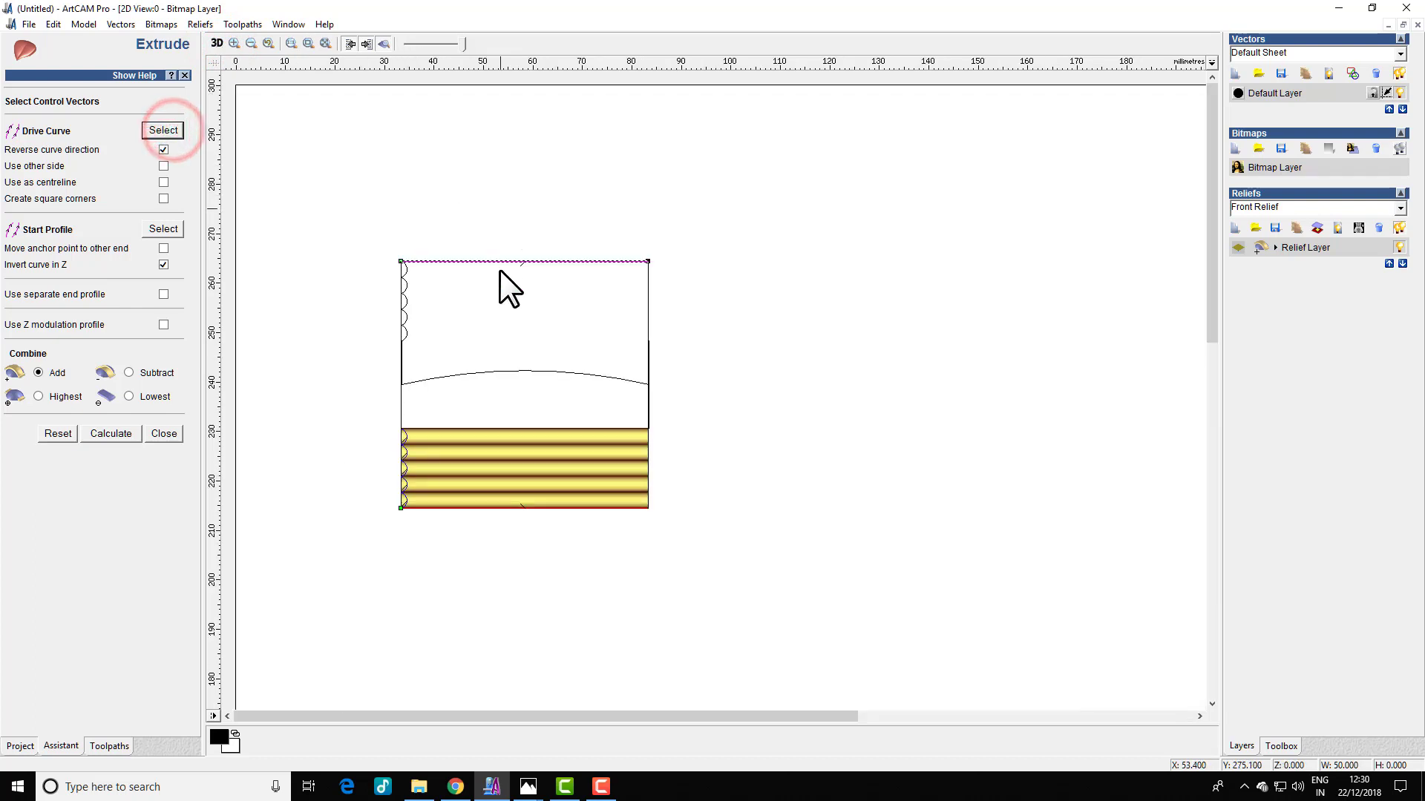
left_click(404, 317)
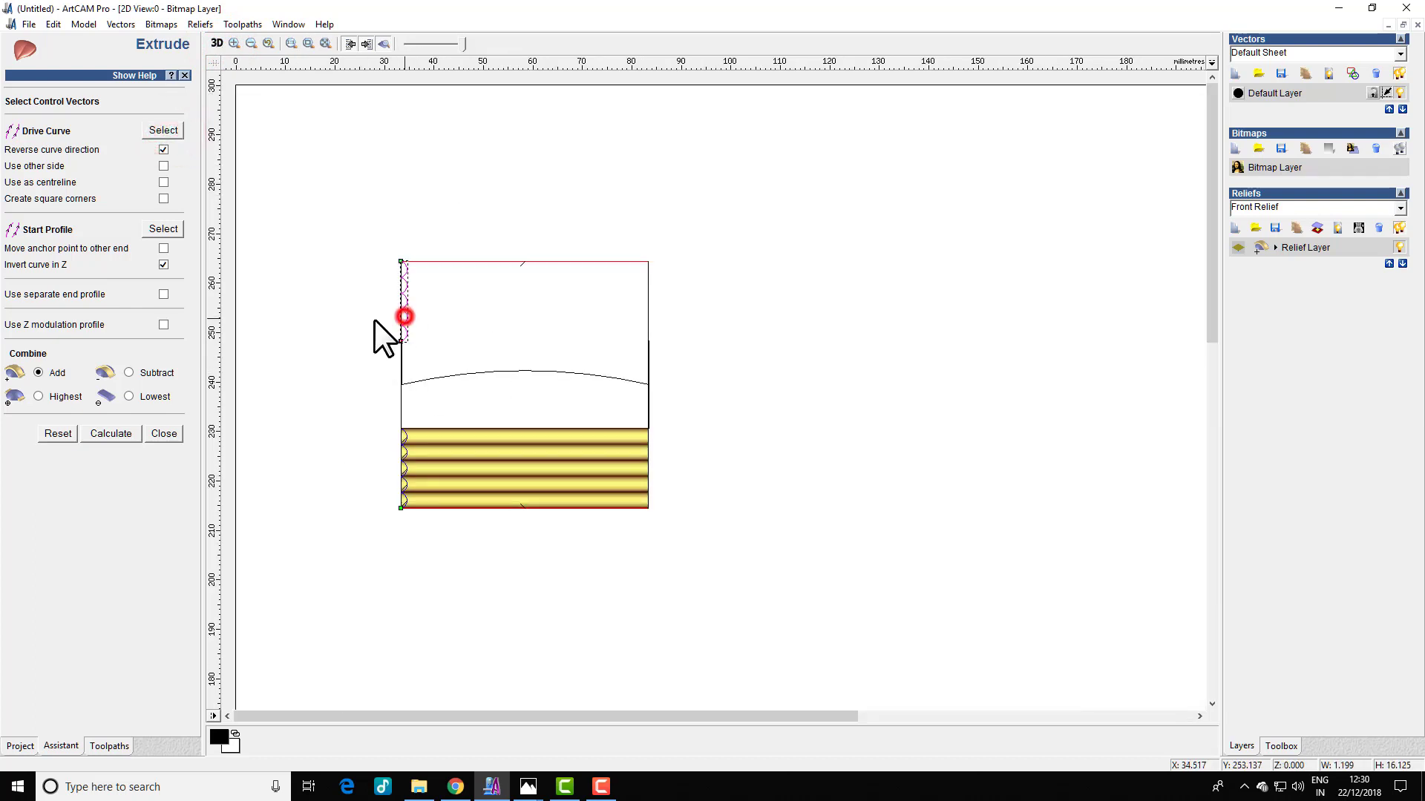
left_click(162, 229)
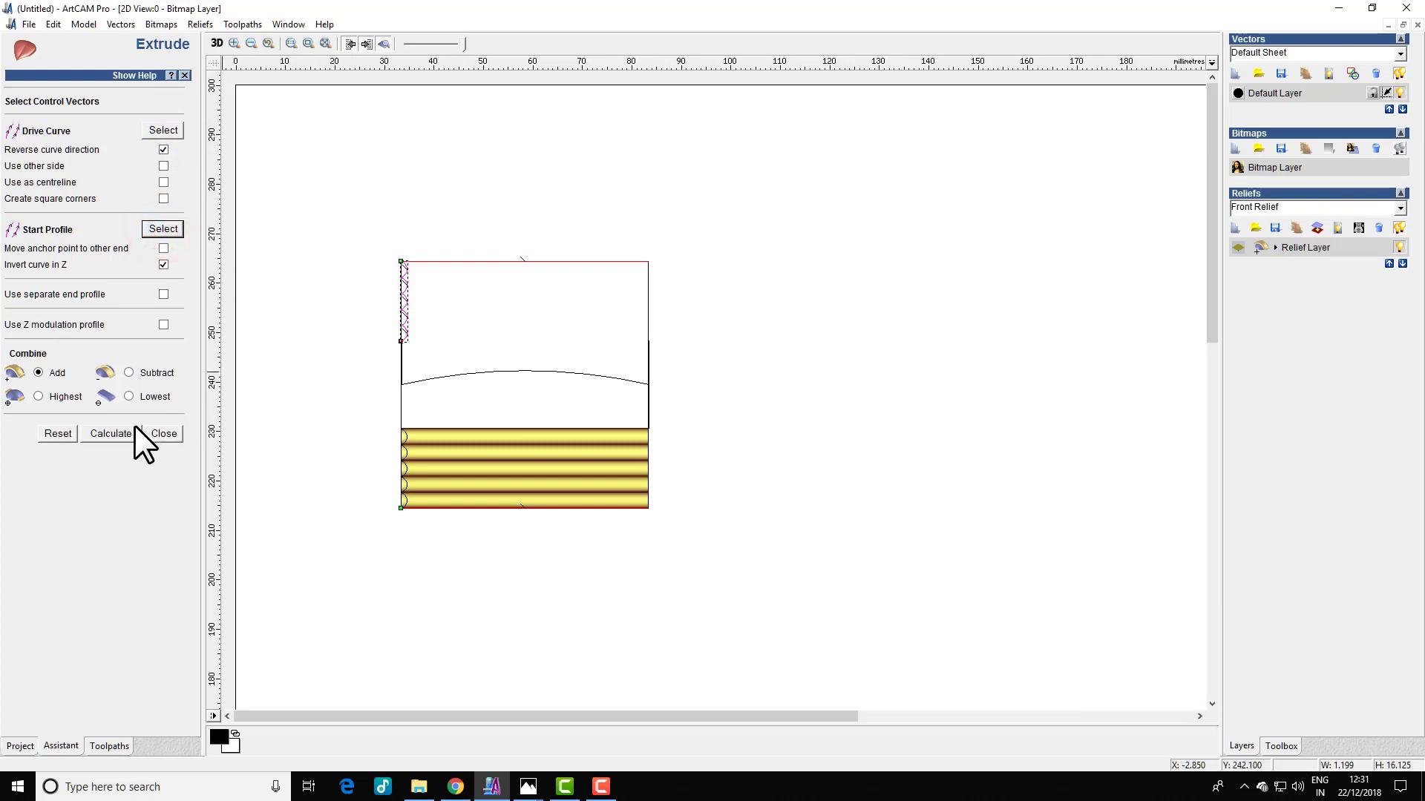
Try to calculate the top extrusion, check its position in the relief preview, and undo it.
left_click(98, 435)
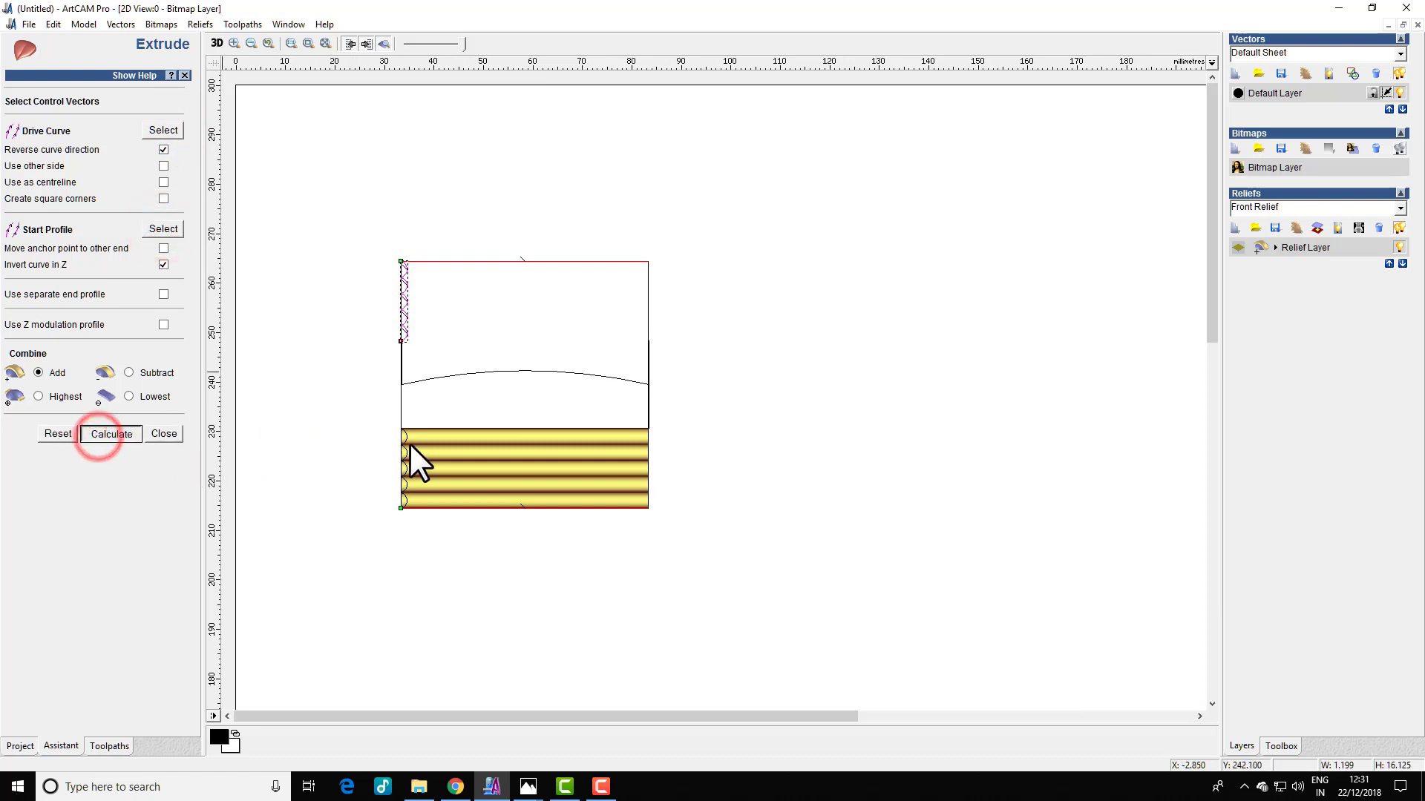
left_click(385, 44)
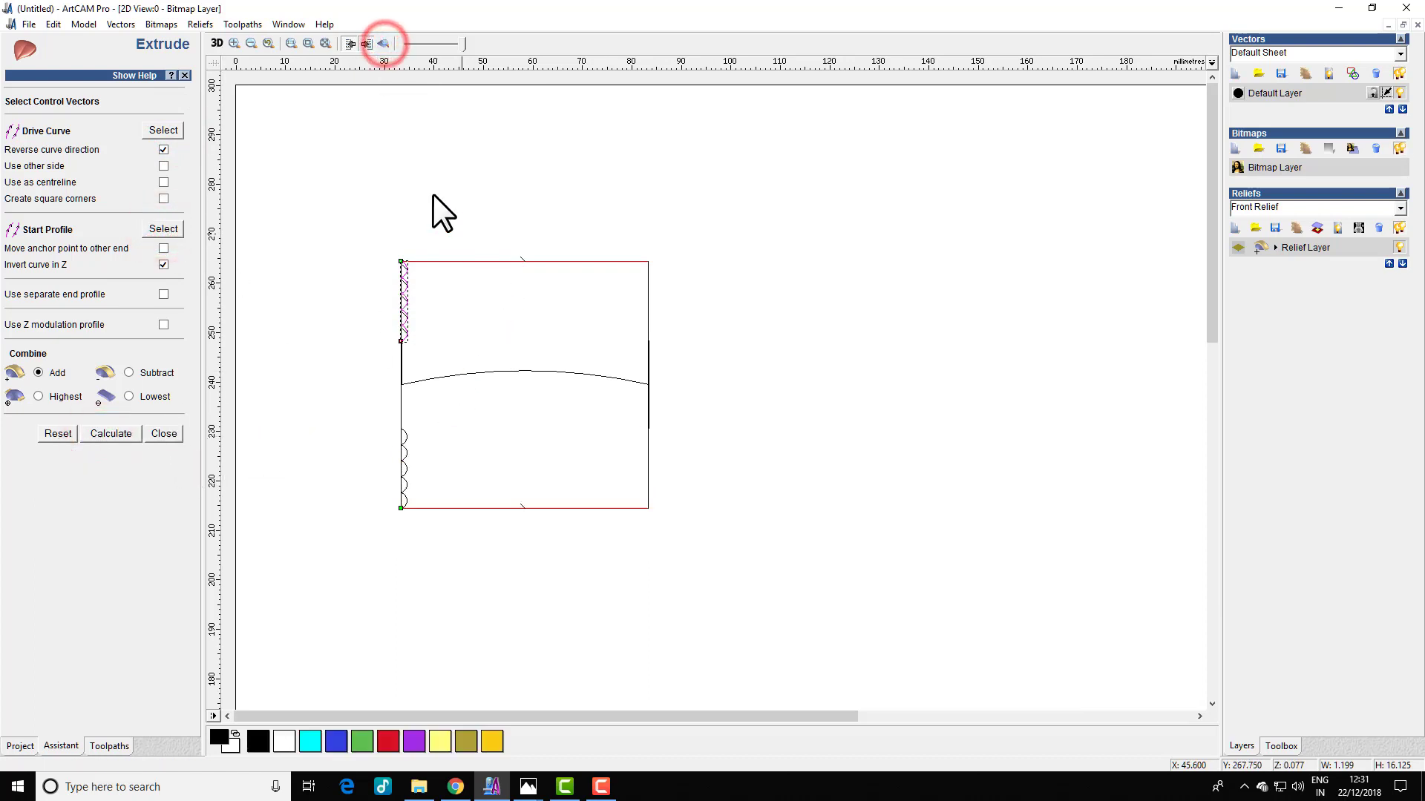
left_click(386, 44)
scroll(478, 337, "up", 1)
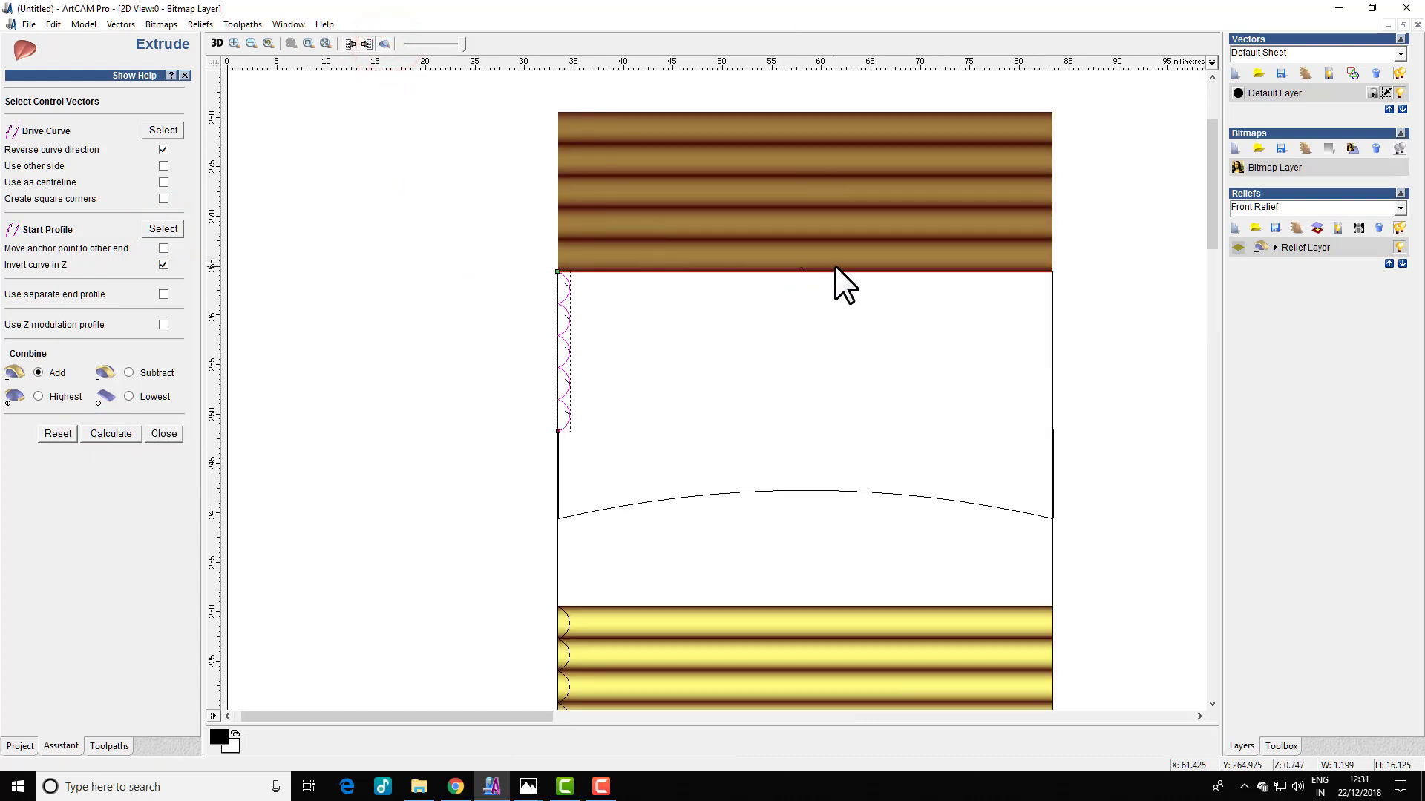
scroll(827, 307, "down", 1)
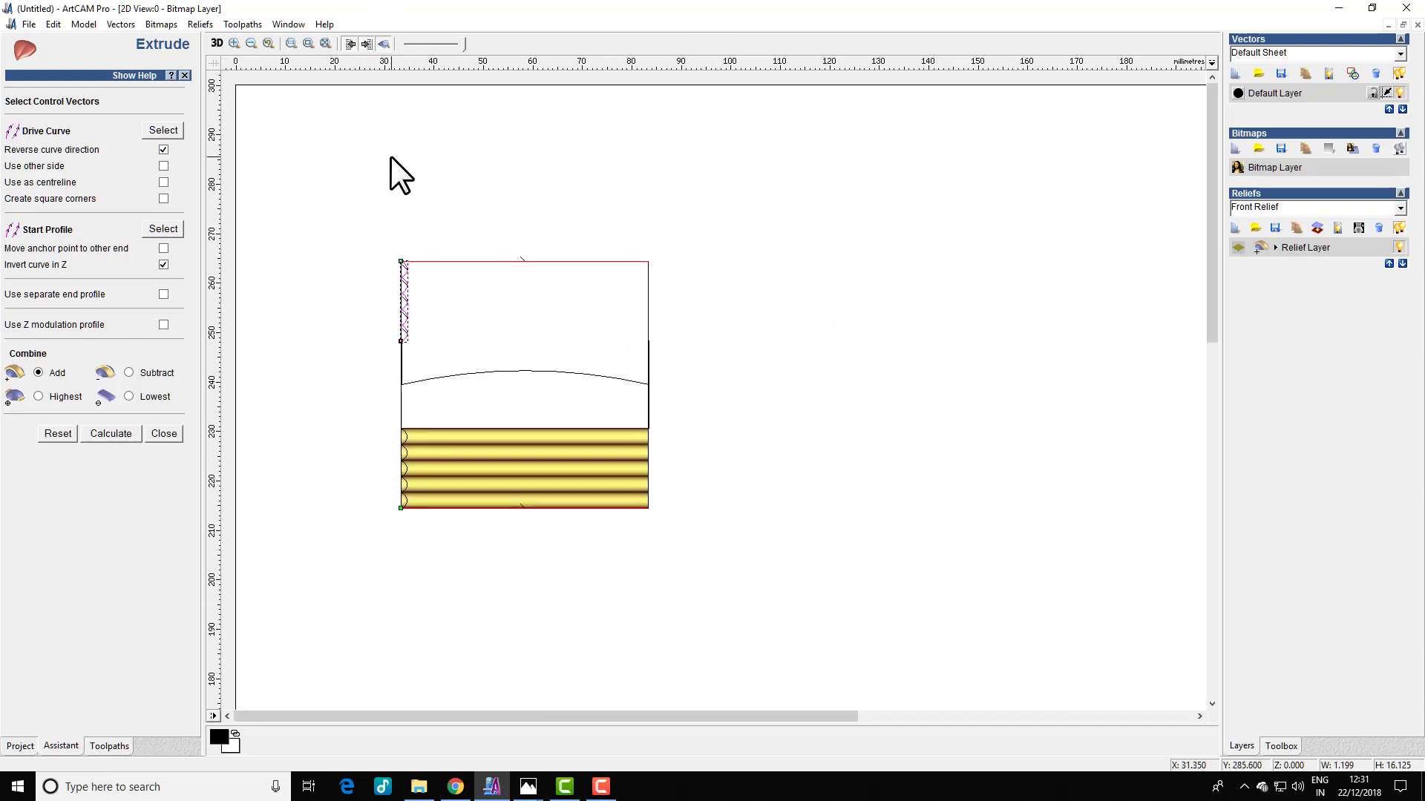
Switch the top drive curve to its other side, lock the upper scallop vectors, and calculate the extrusion.
left_click(163, 167)
right_click(647, 261)
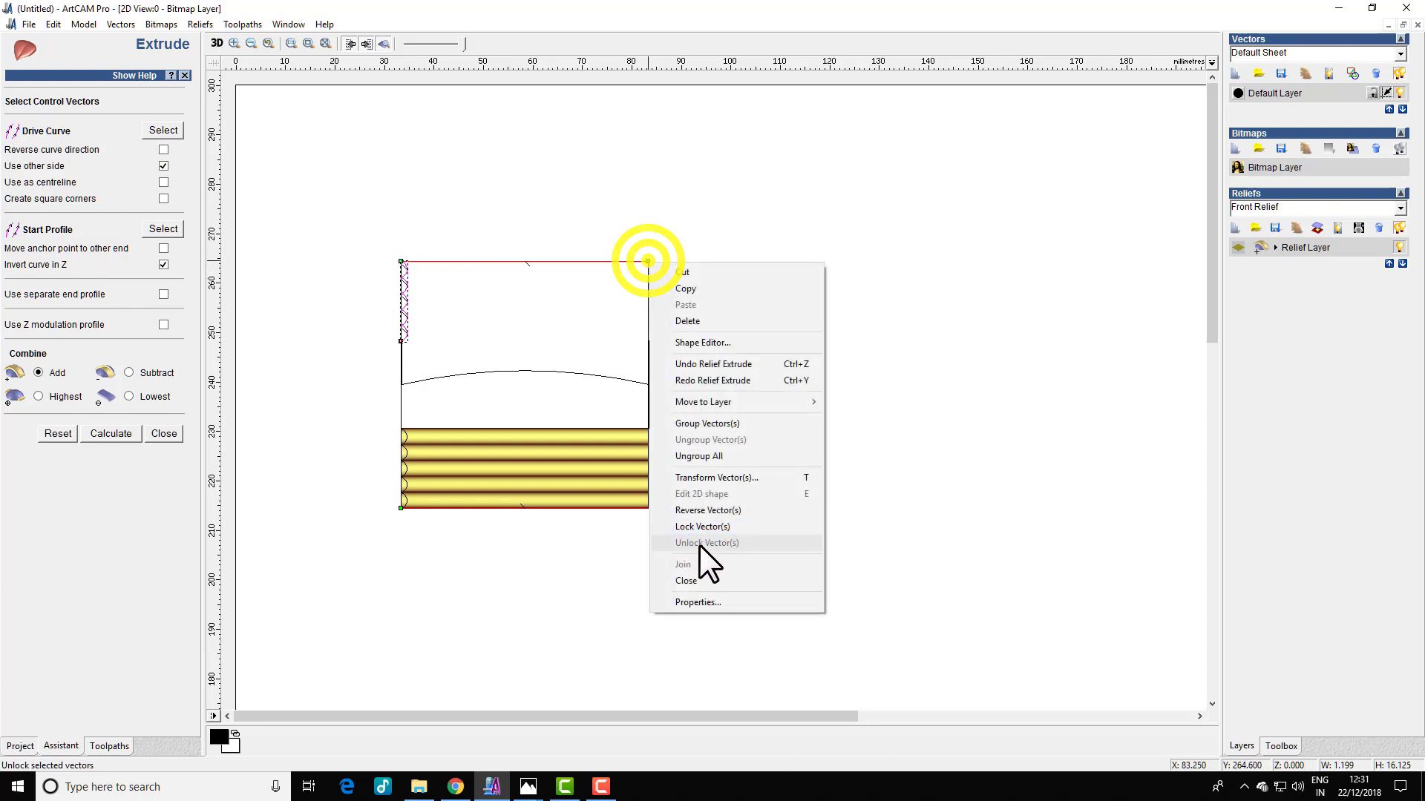
left_click(712, 528)
left_click(600, 275)
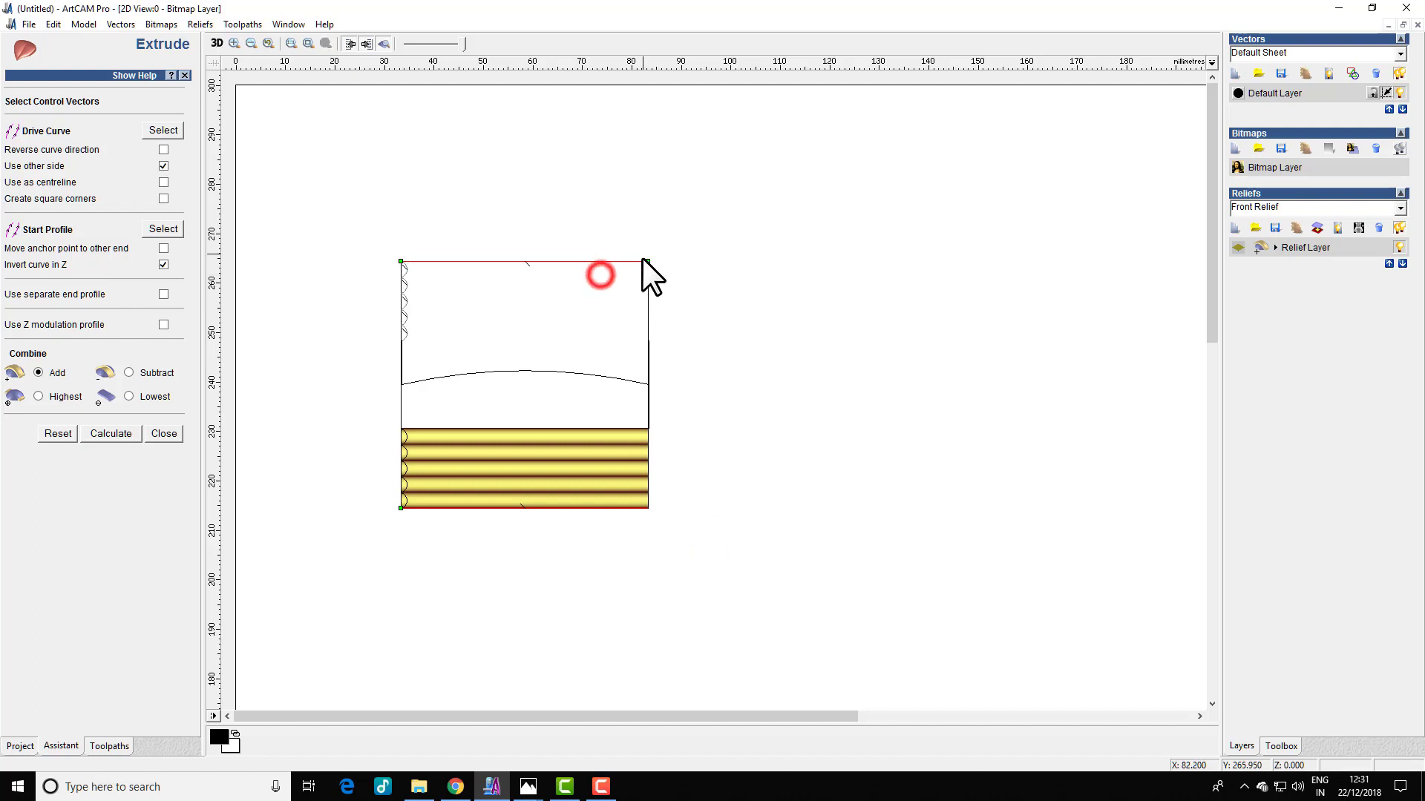
left_click(96, 432)
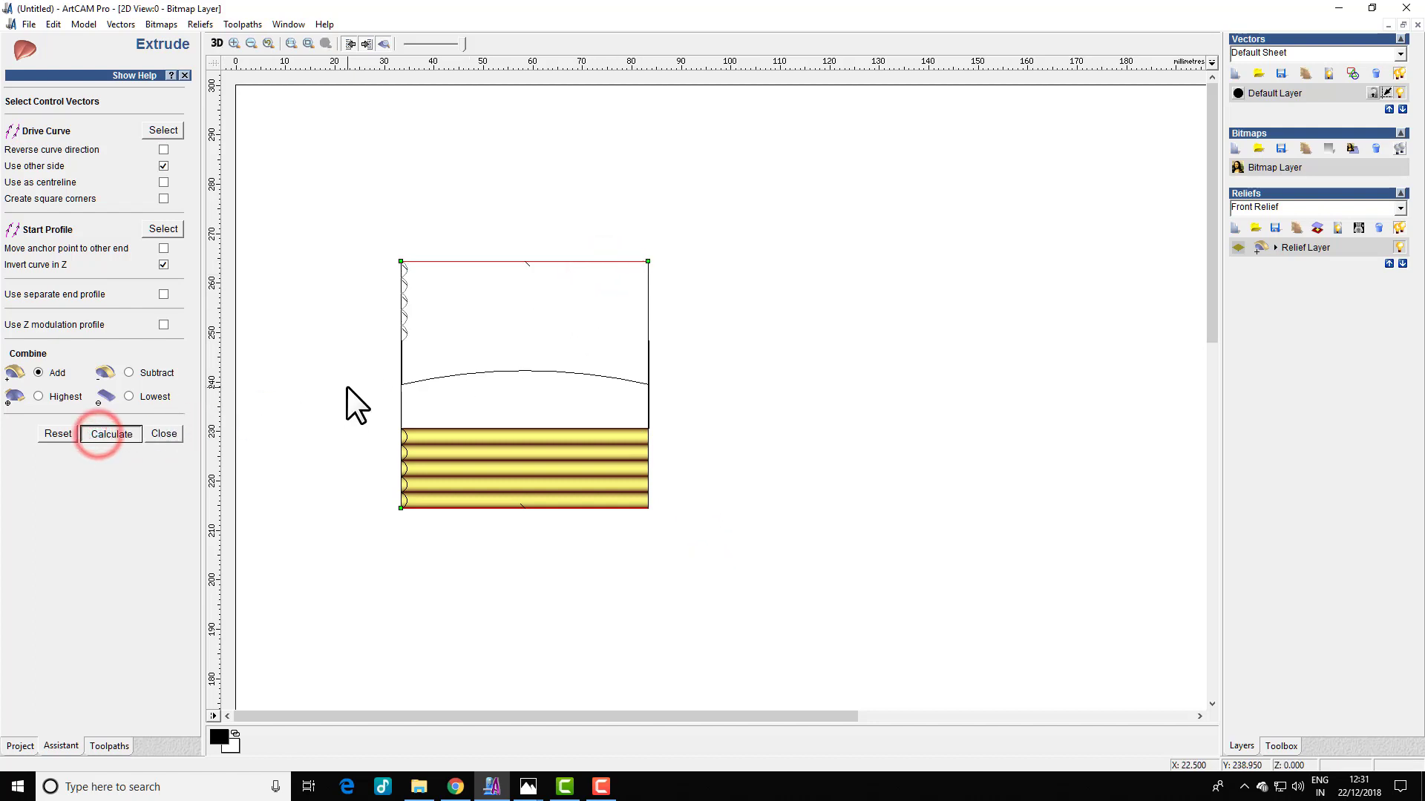
Examine the upper and lower ribbed reliefs in the 3D view and return to the 2D view.
left_click(384, 45)
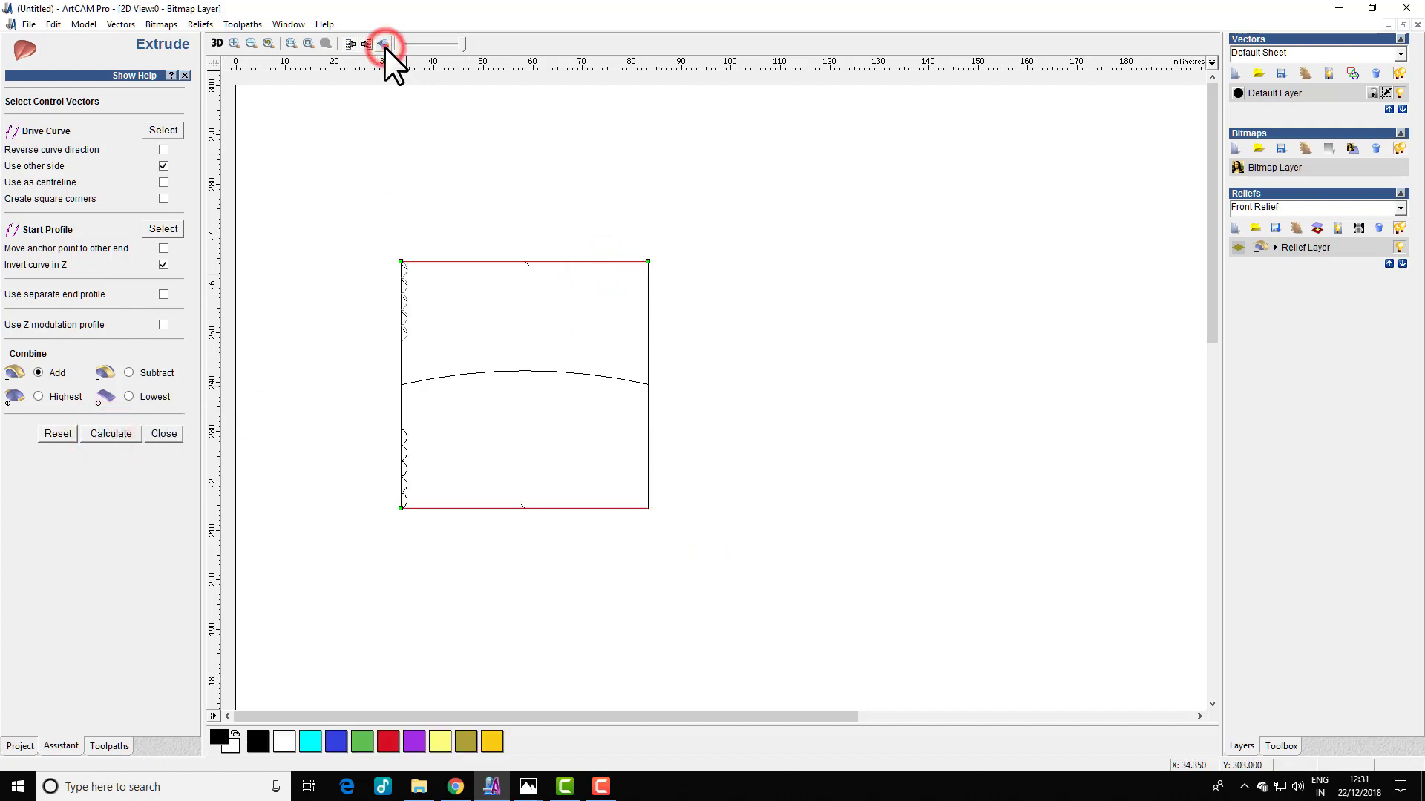
left_click(217, 43)
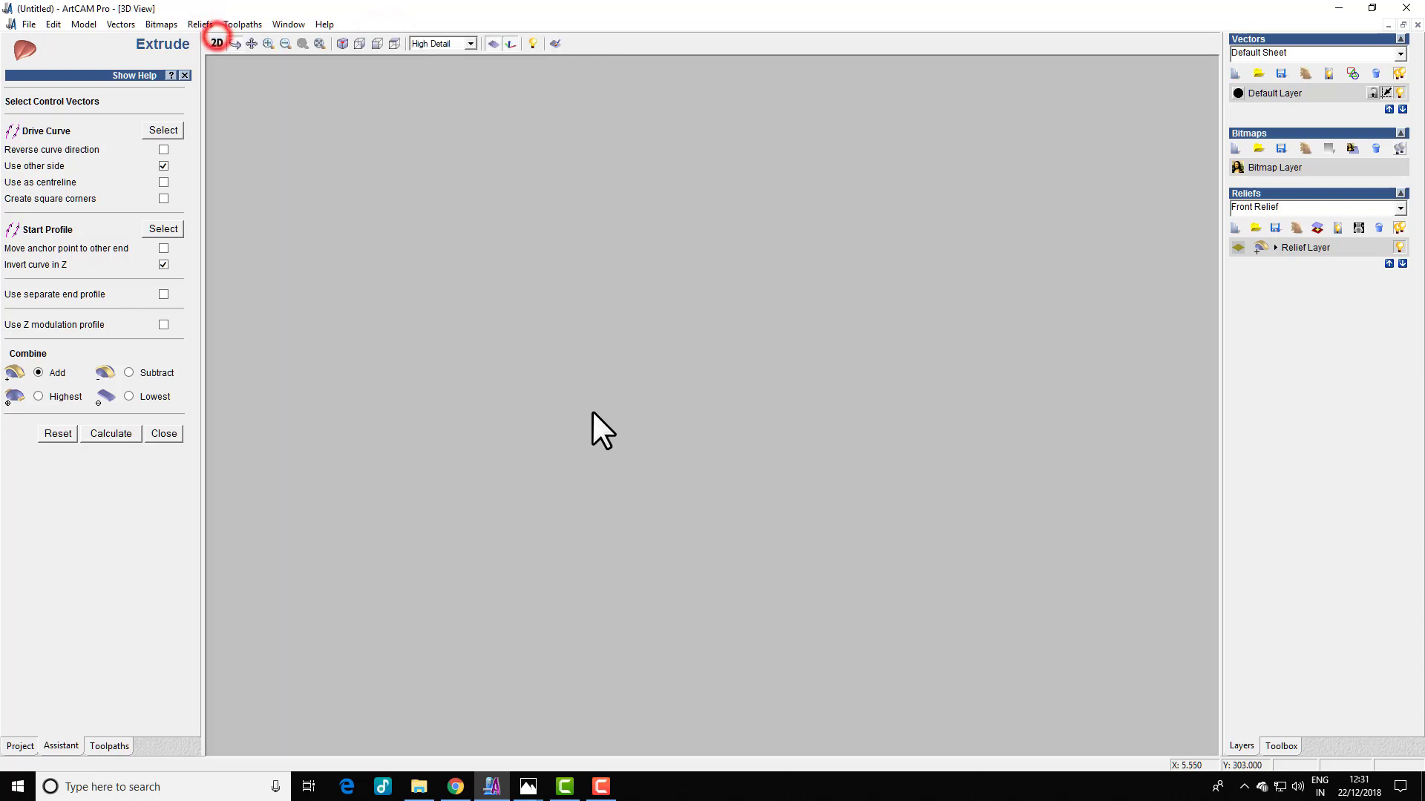
left_click_drag(595, 416, 623, 367)
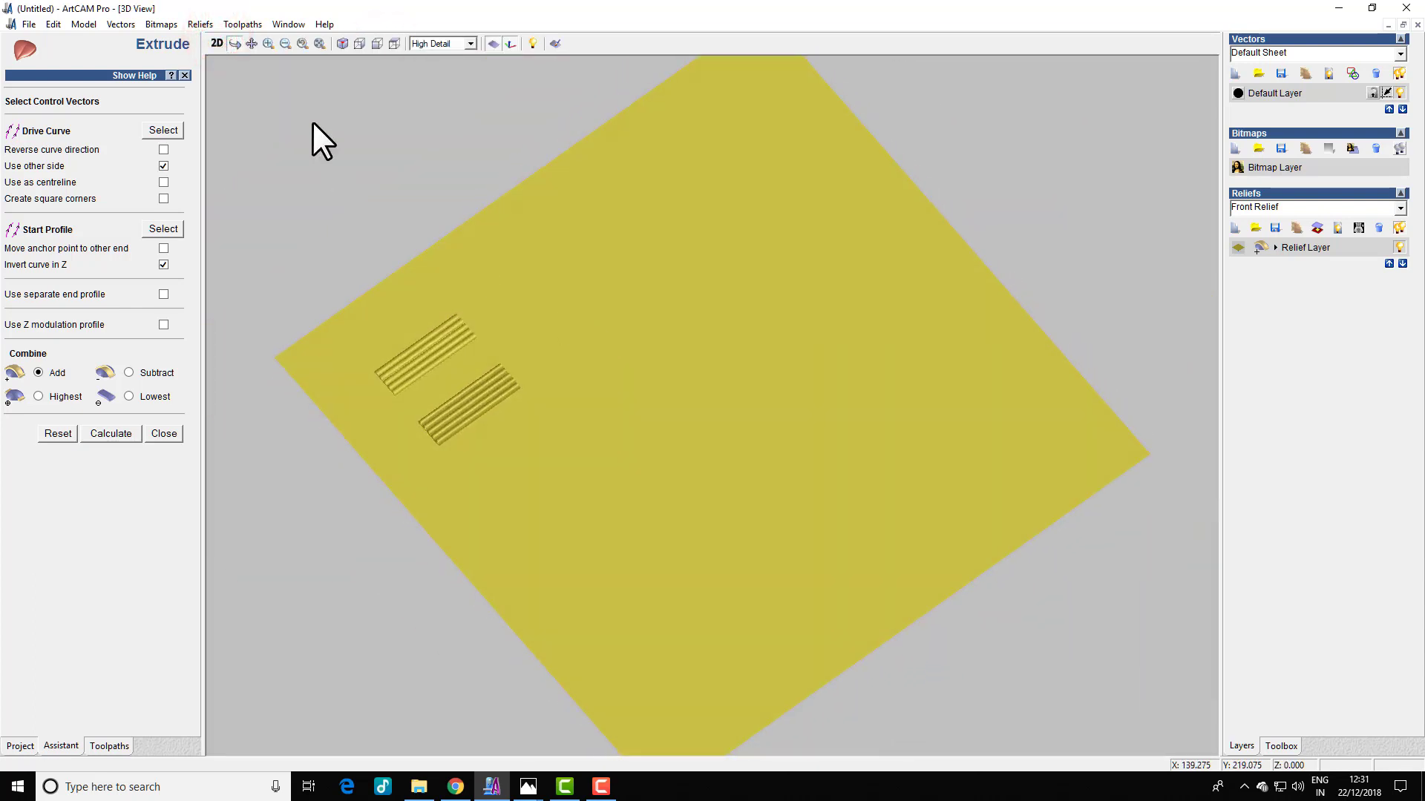
left_click(218, 41)
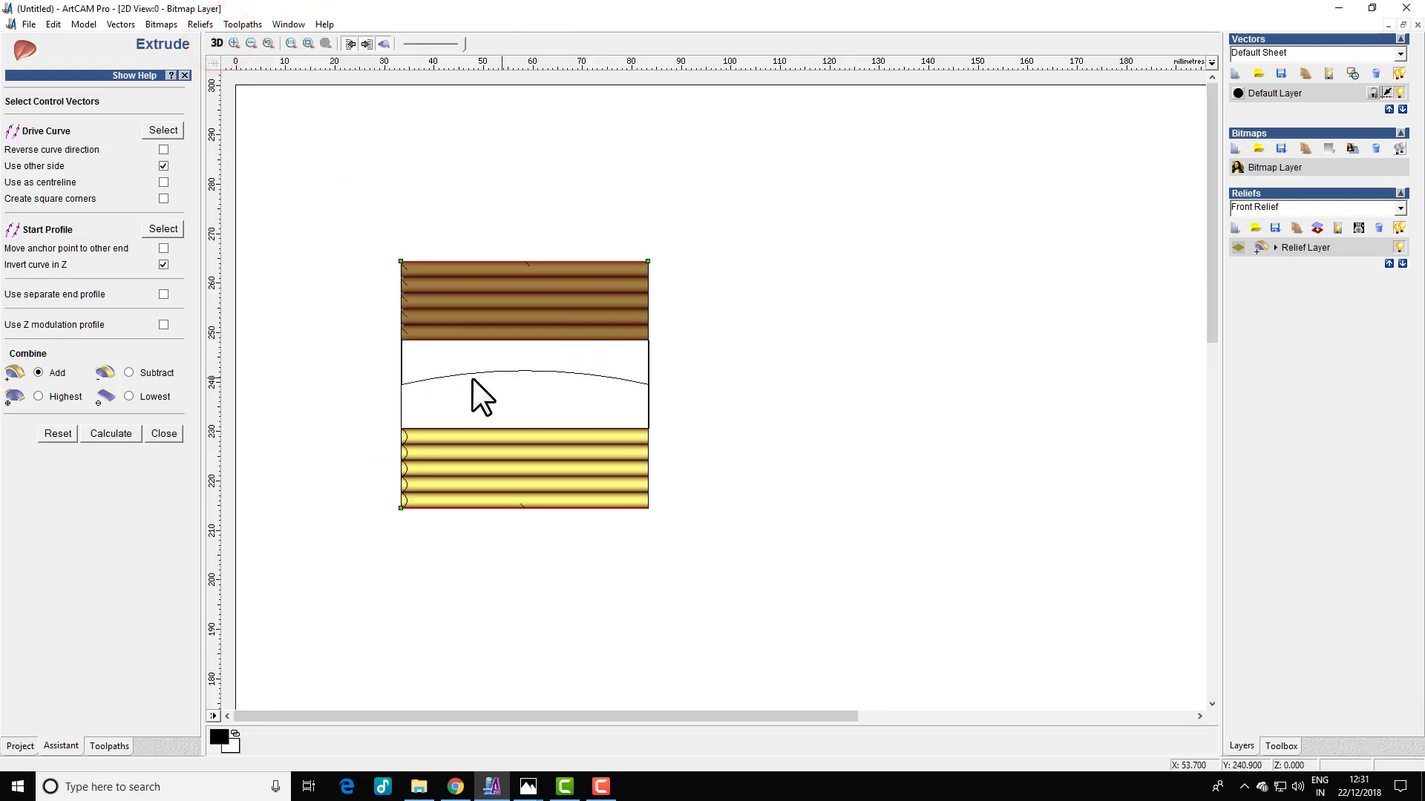
Start a Two Rail Sweep with the vertical lines on both sides of the central band as the drive rails.
left_click(401, 413)
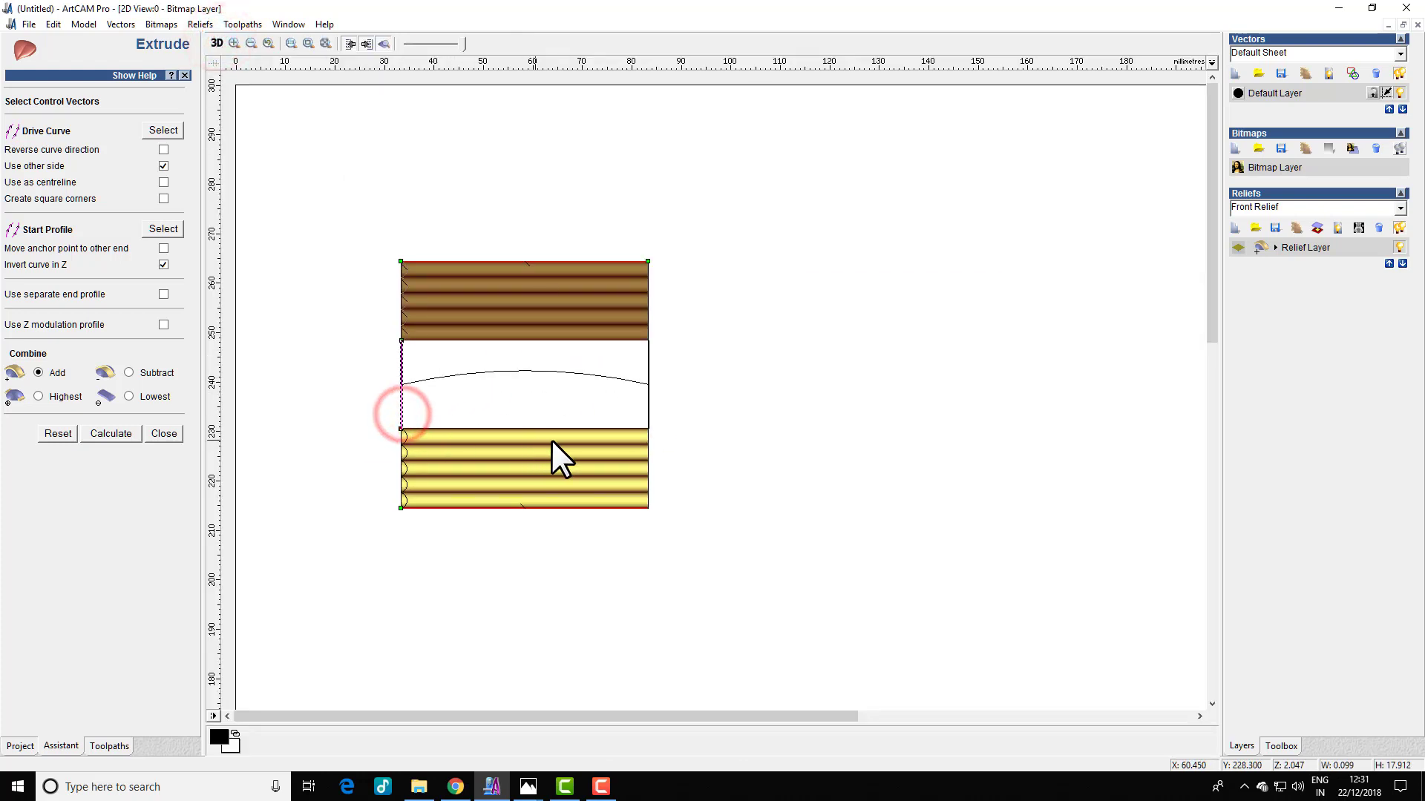
left_click(647, 407, "shift")
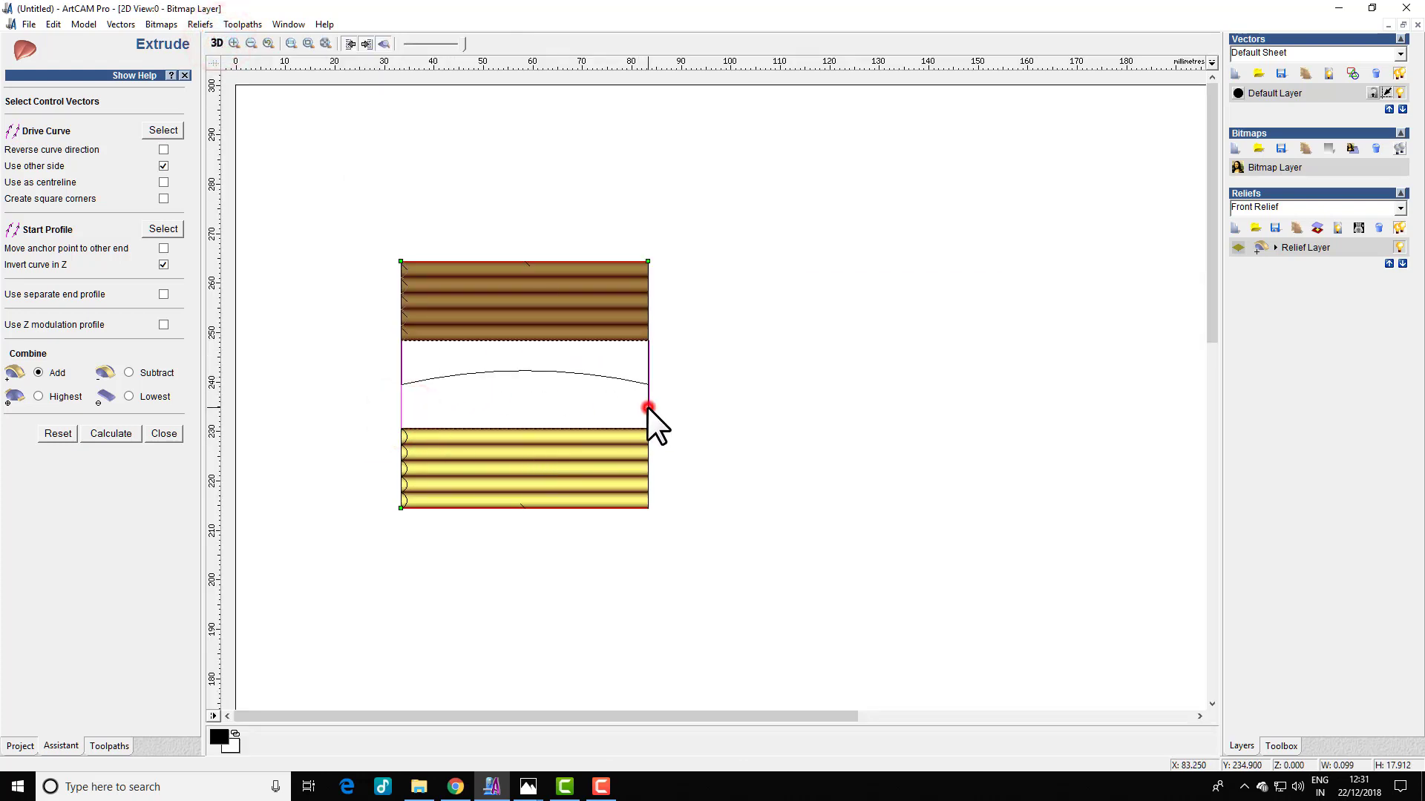
left_click(162, 434)
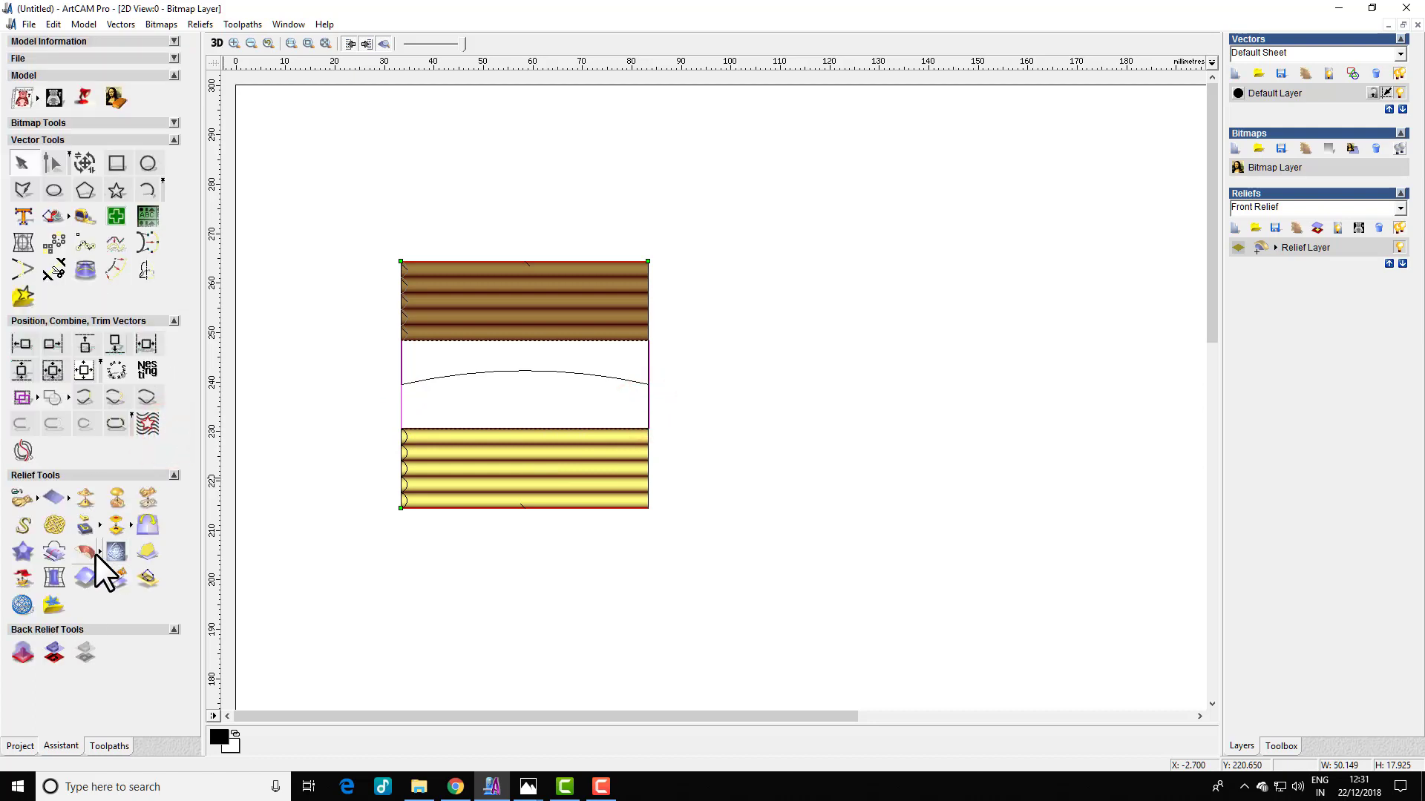
left_click(184, 550)
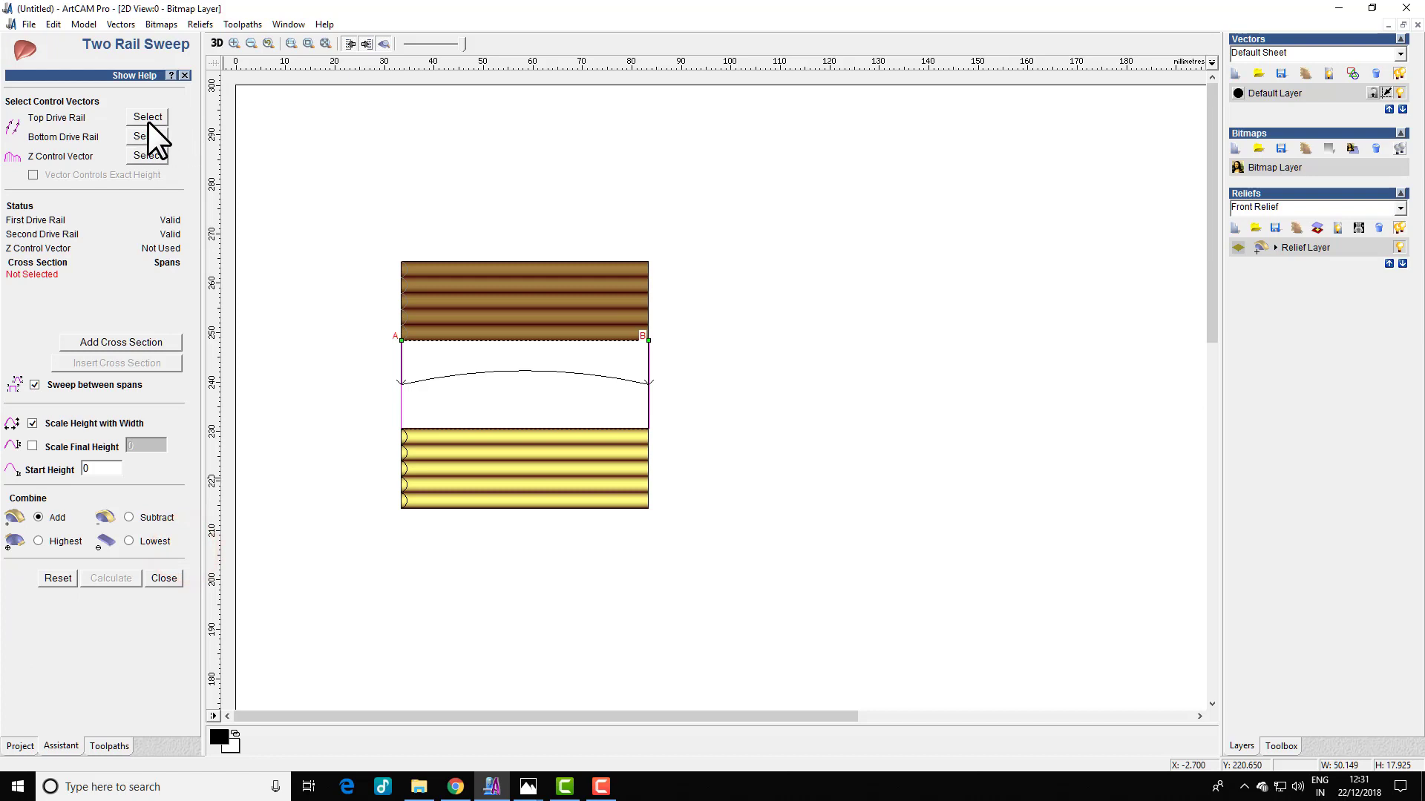
left_click(144, 117)
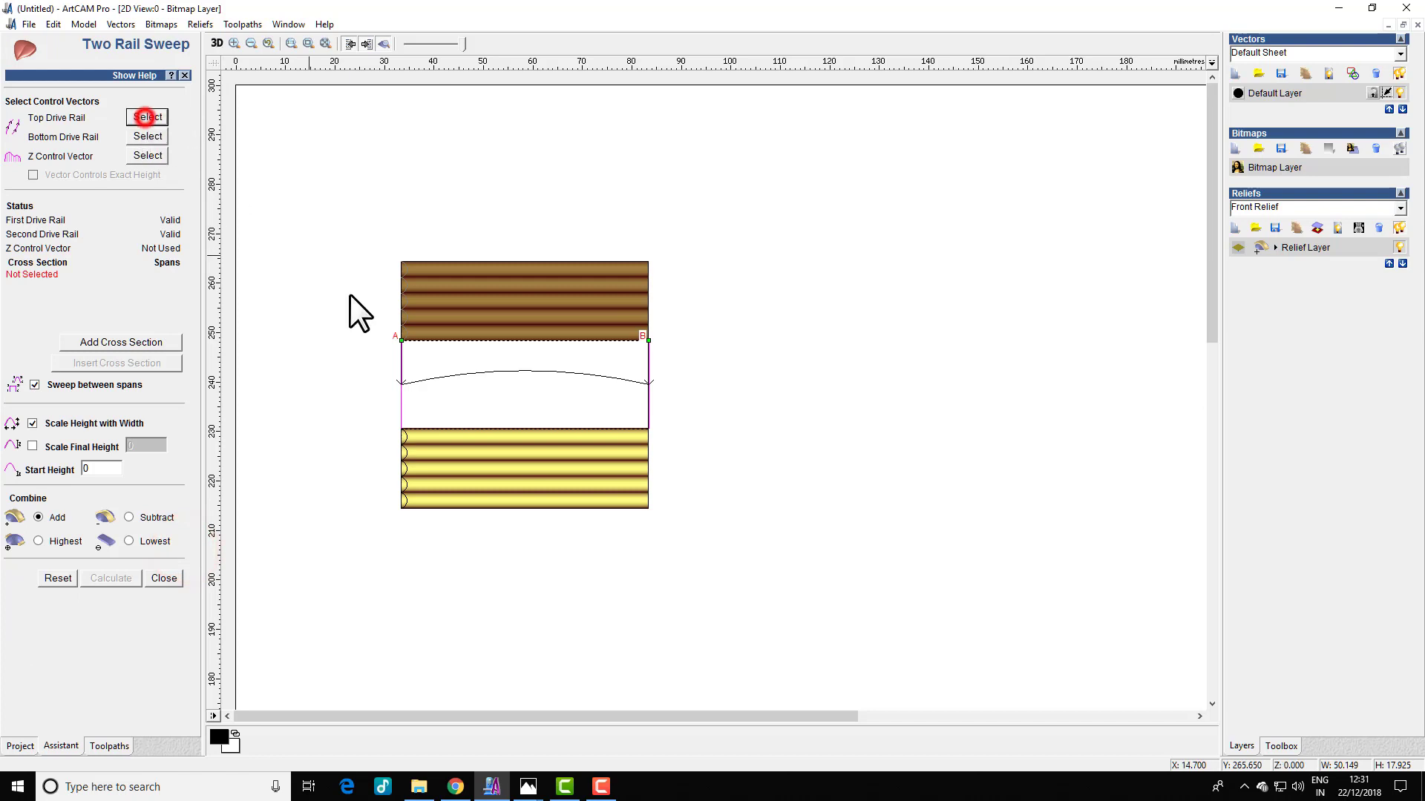
Insert the shallow central arc as the cross section, combine with Highest, and calculate the two-rail sweep.
left_click(476, 374)
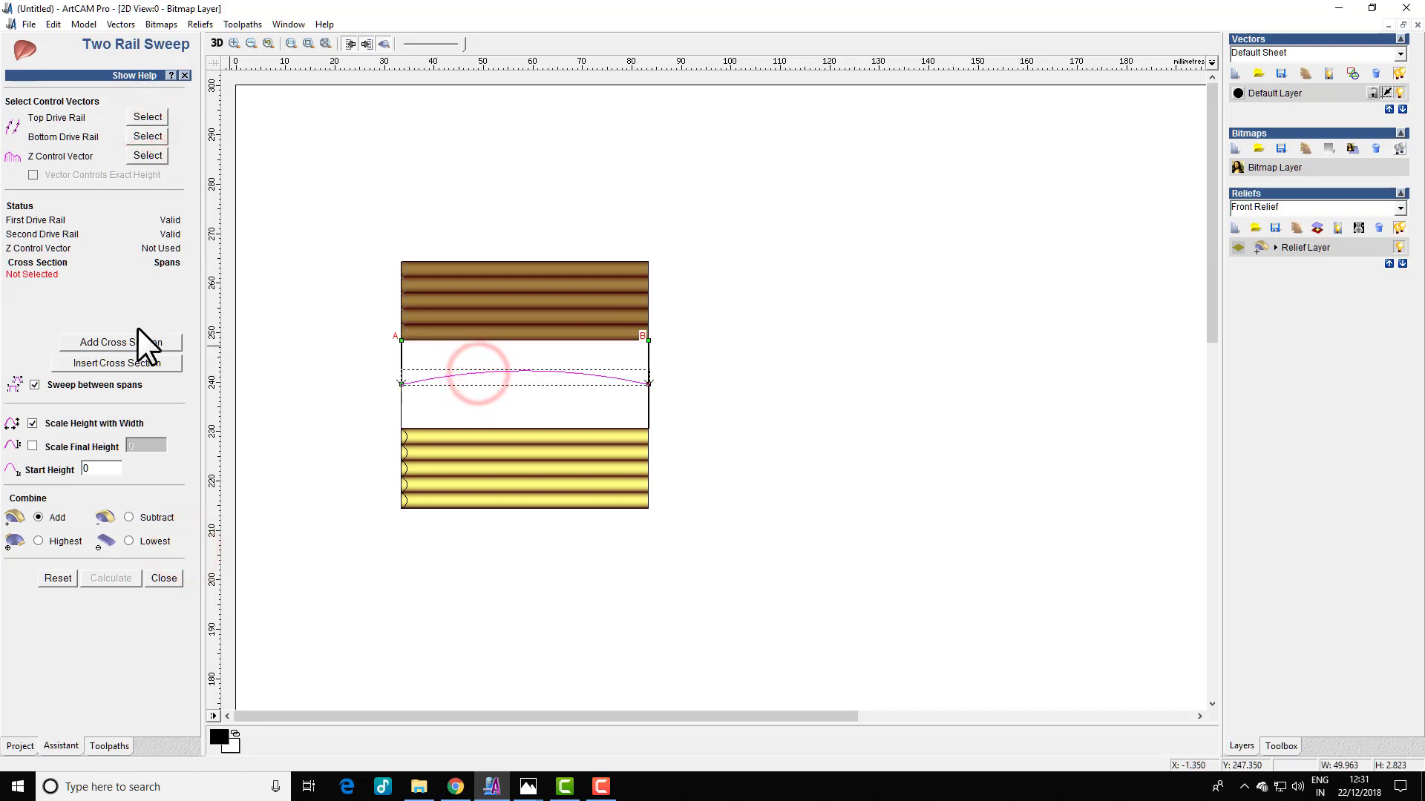
left_click(110, 361)
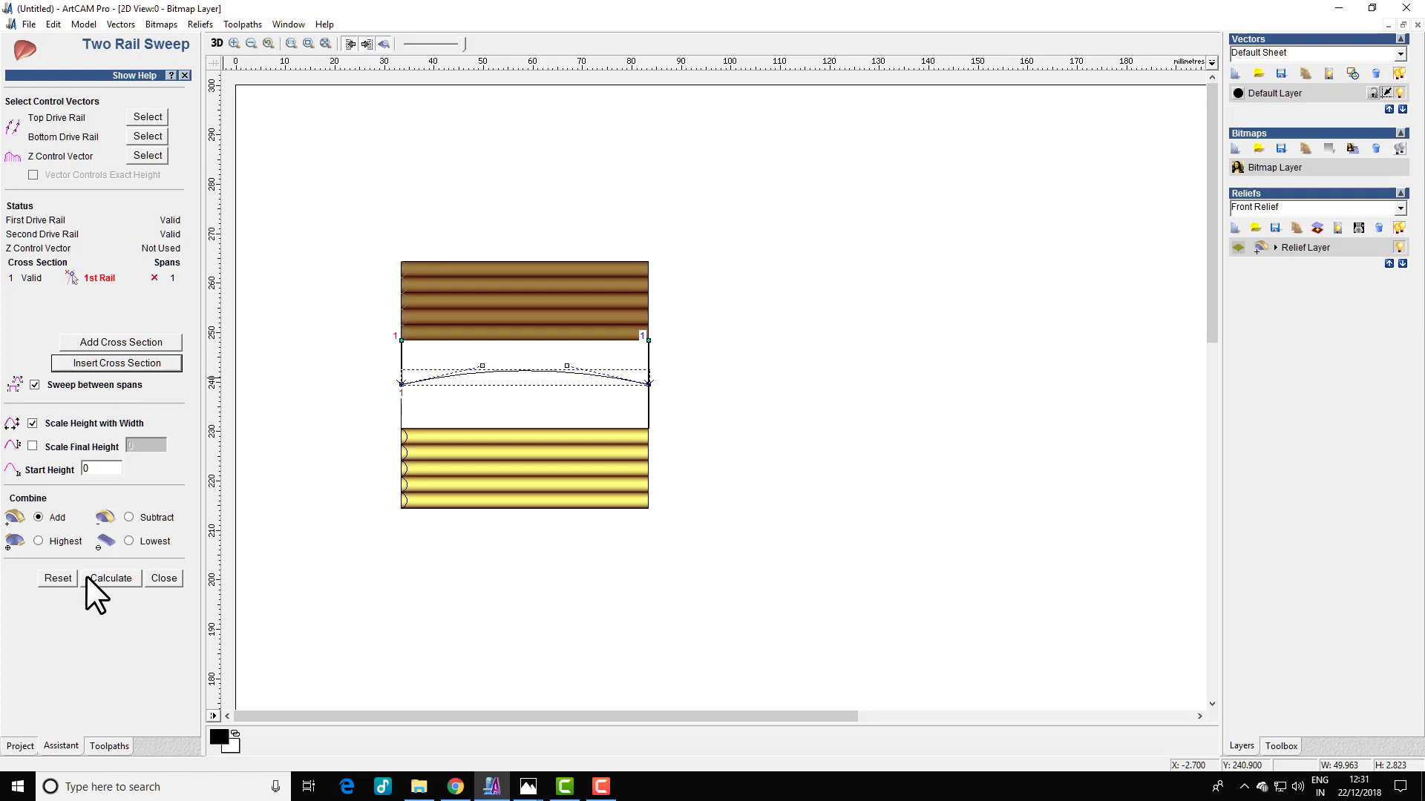
left_click(40, 541)
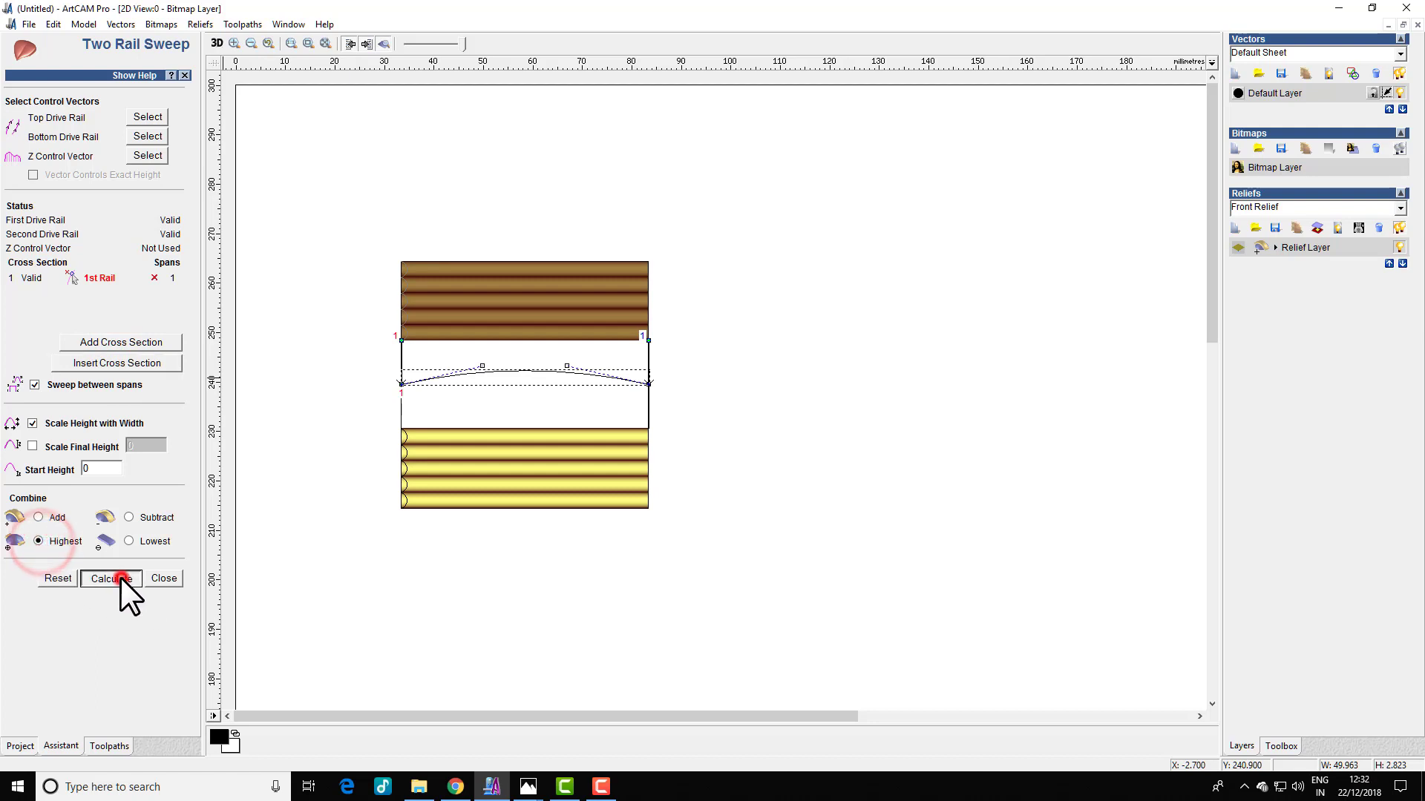
left_click(120, 577)
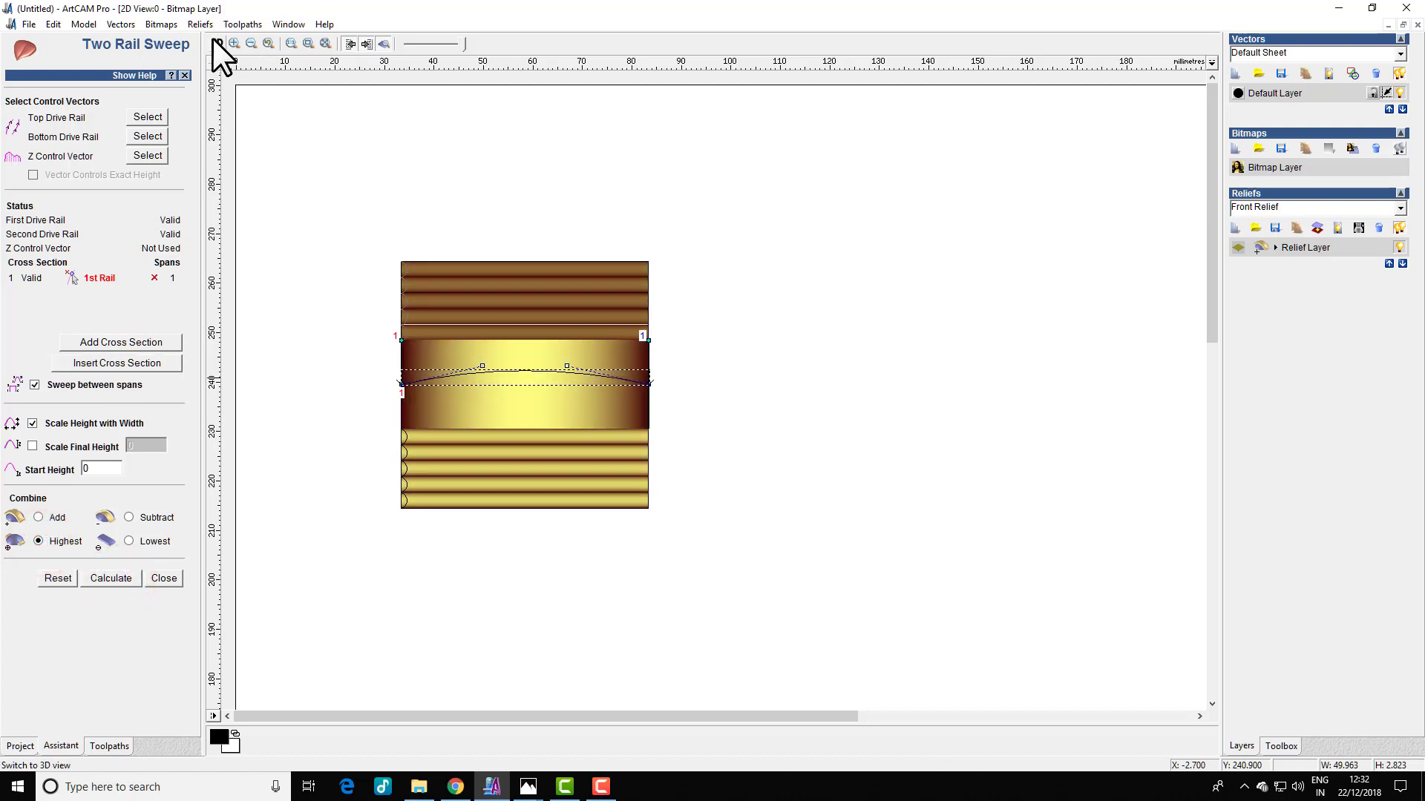
Examine the swept central band between the ribbed reliefs in 3D, switch to the top-down view, and close the sweep settings.
left_click(215, 43)
scroll(461, 366, "up", 5)
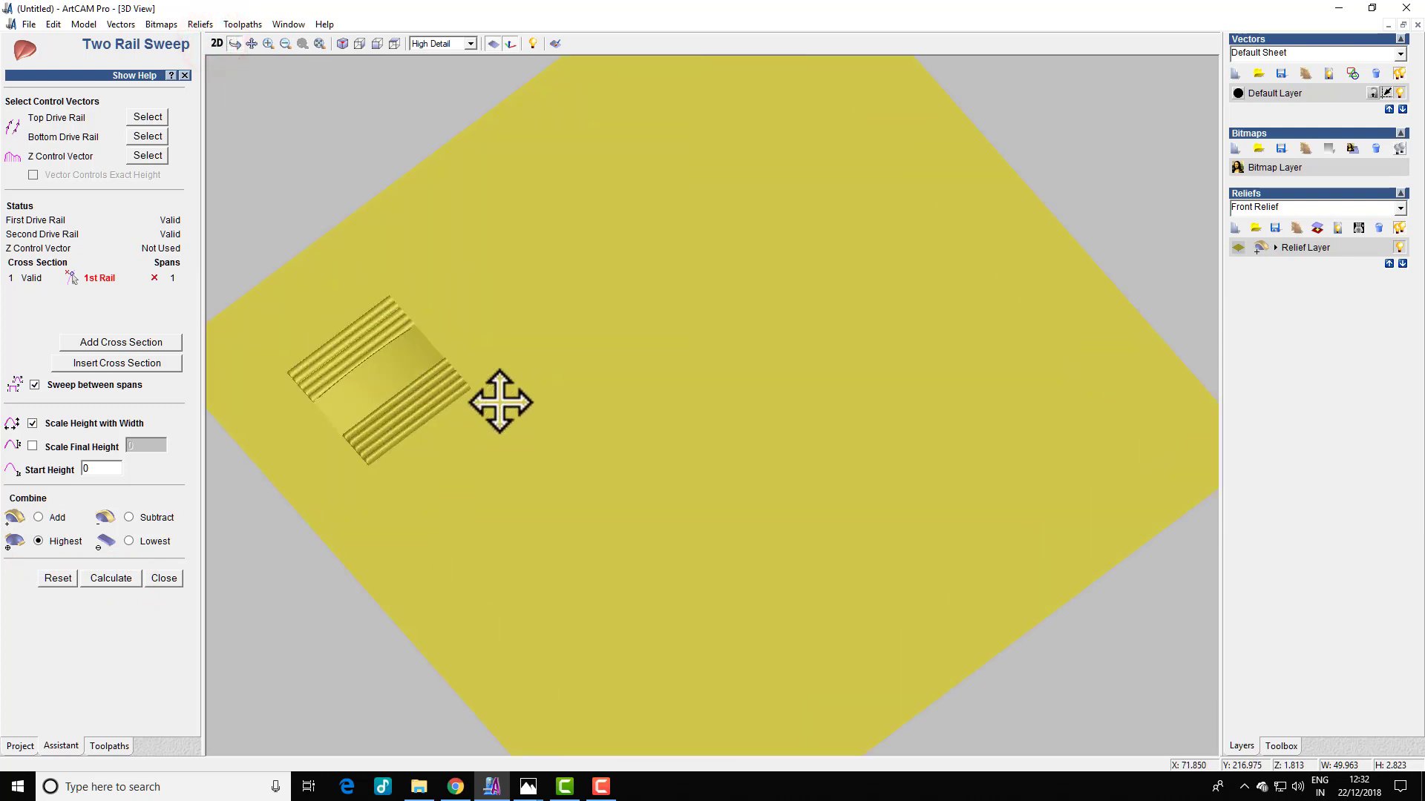
left_click_drag(471, 381, 607, 410)
scroll(376, 322, "up", 2)
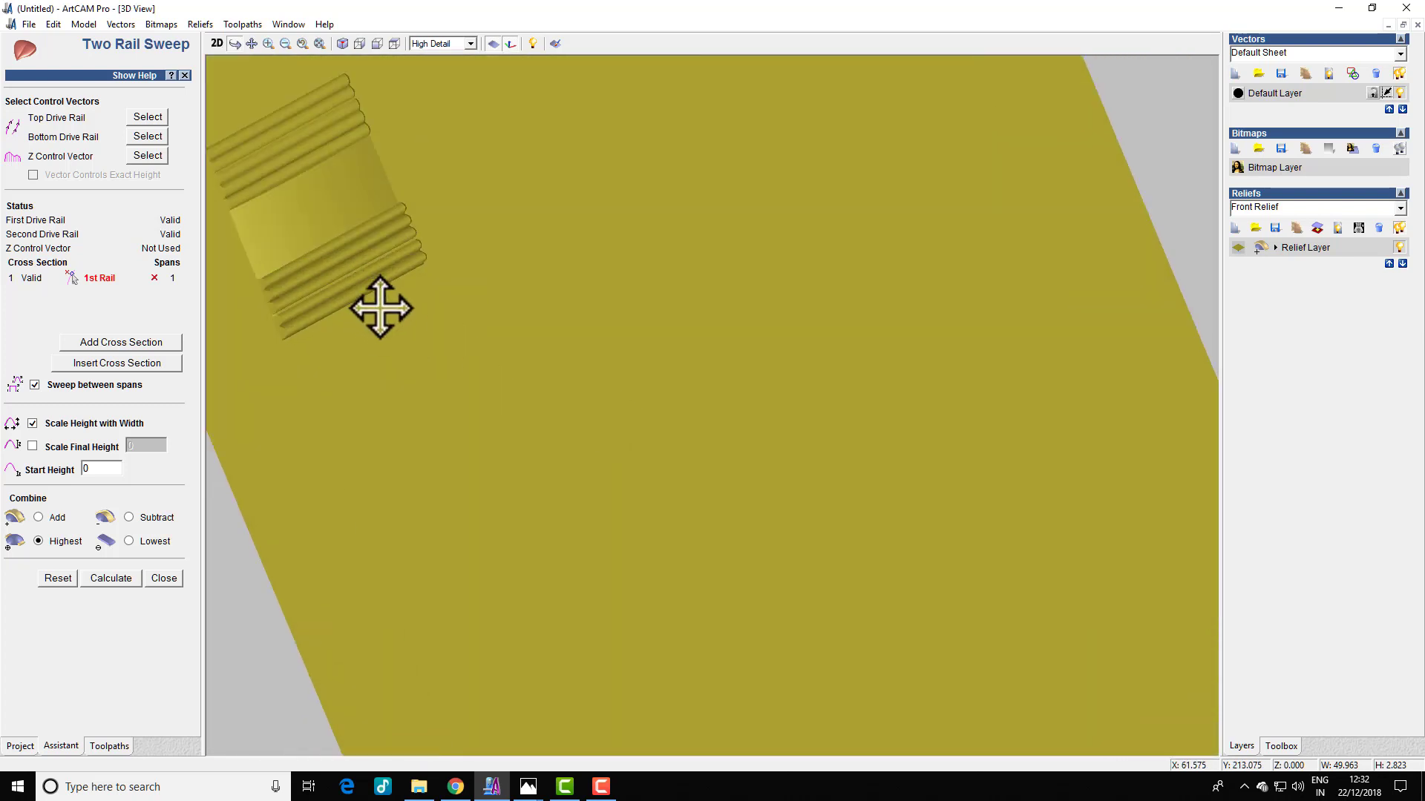
scroll(458, 341, "down", 2)
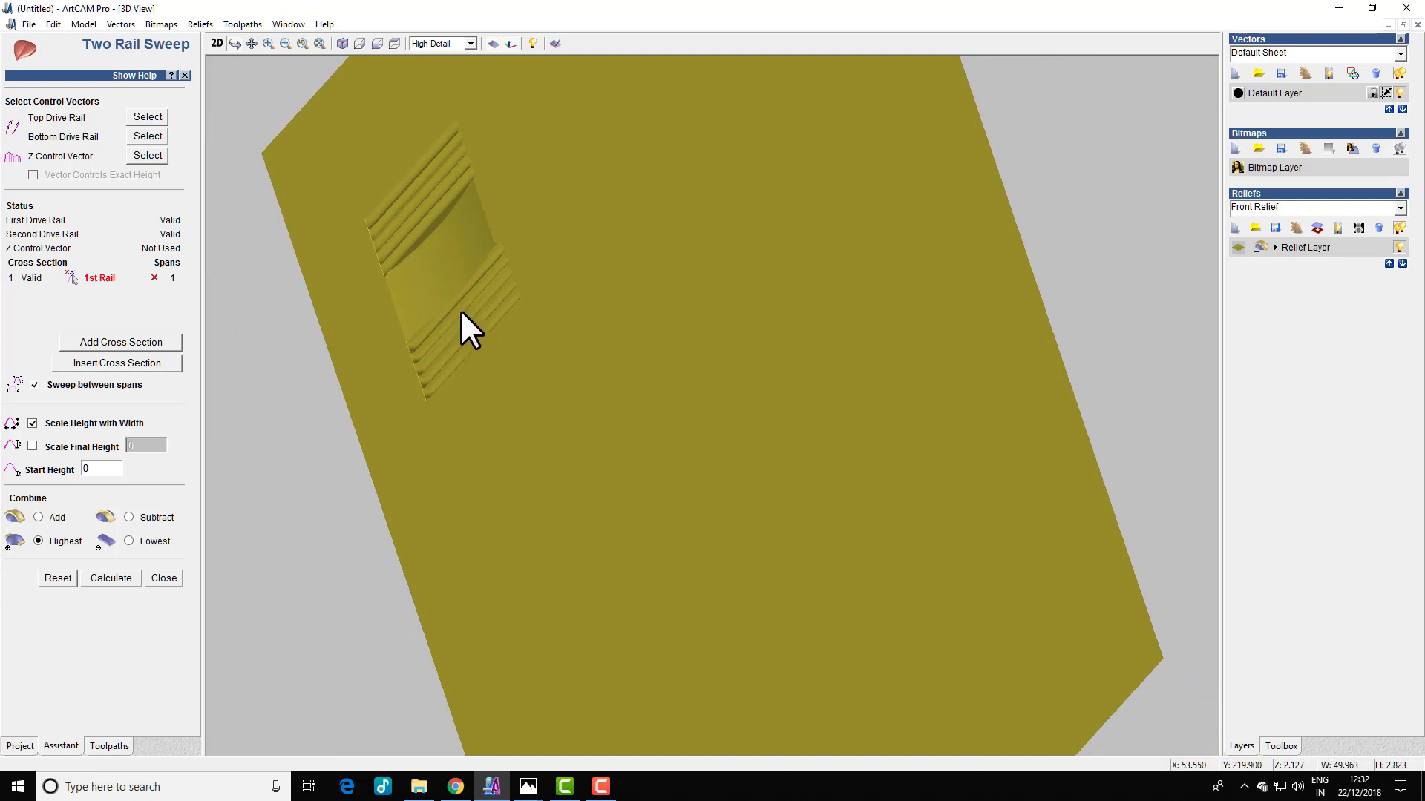
scroll(461, 306, "down", 1)
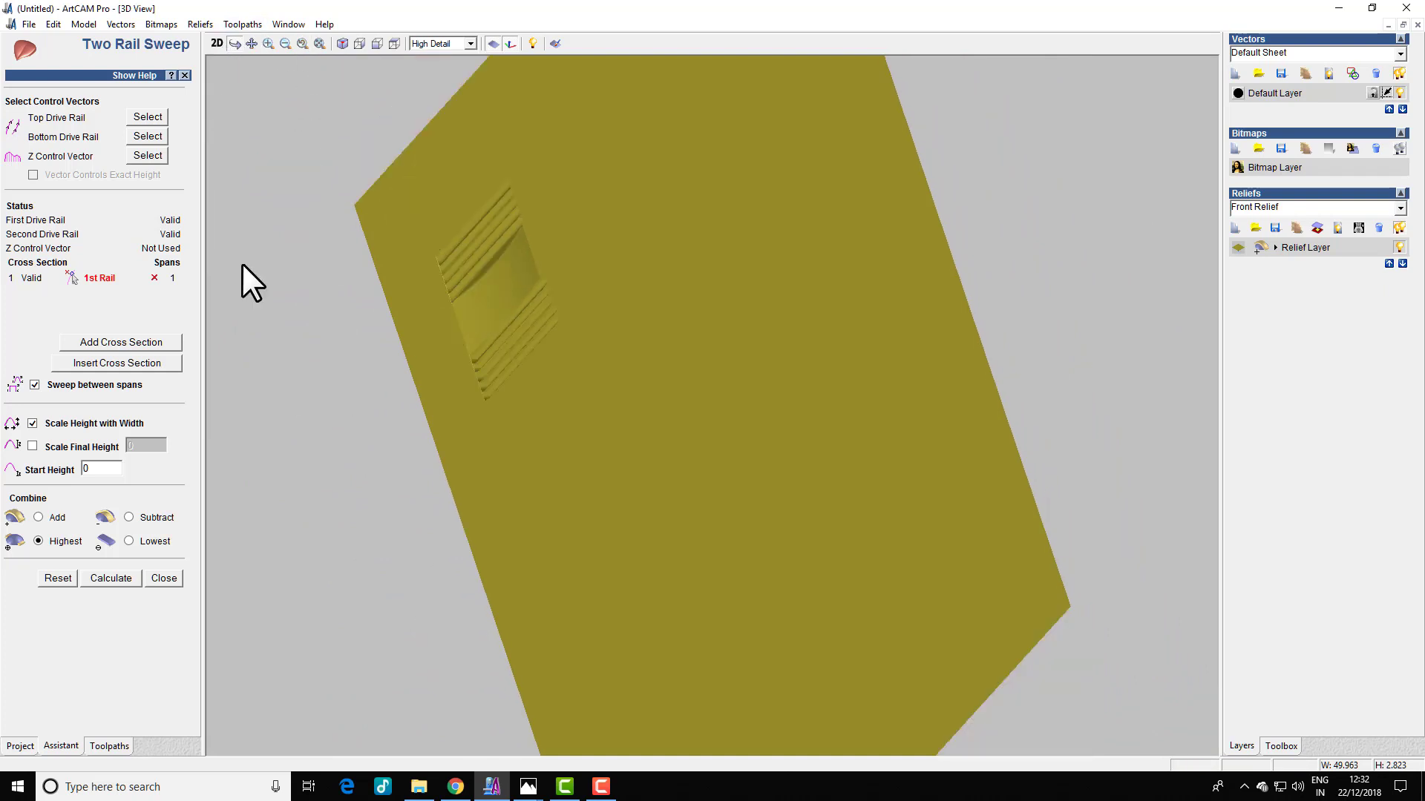
left_click_drag(457, 603, 493, 385)
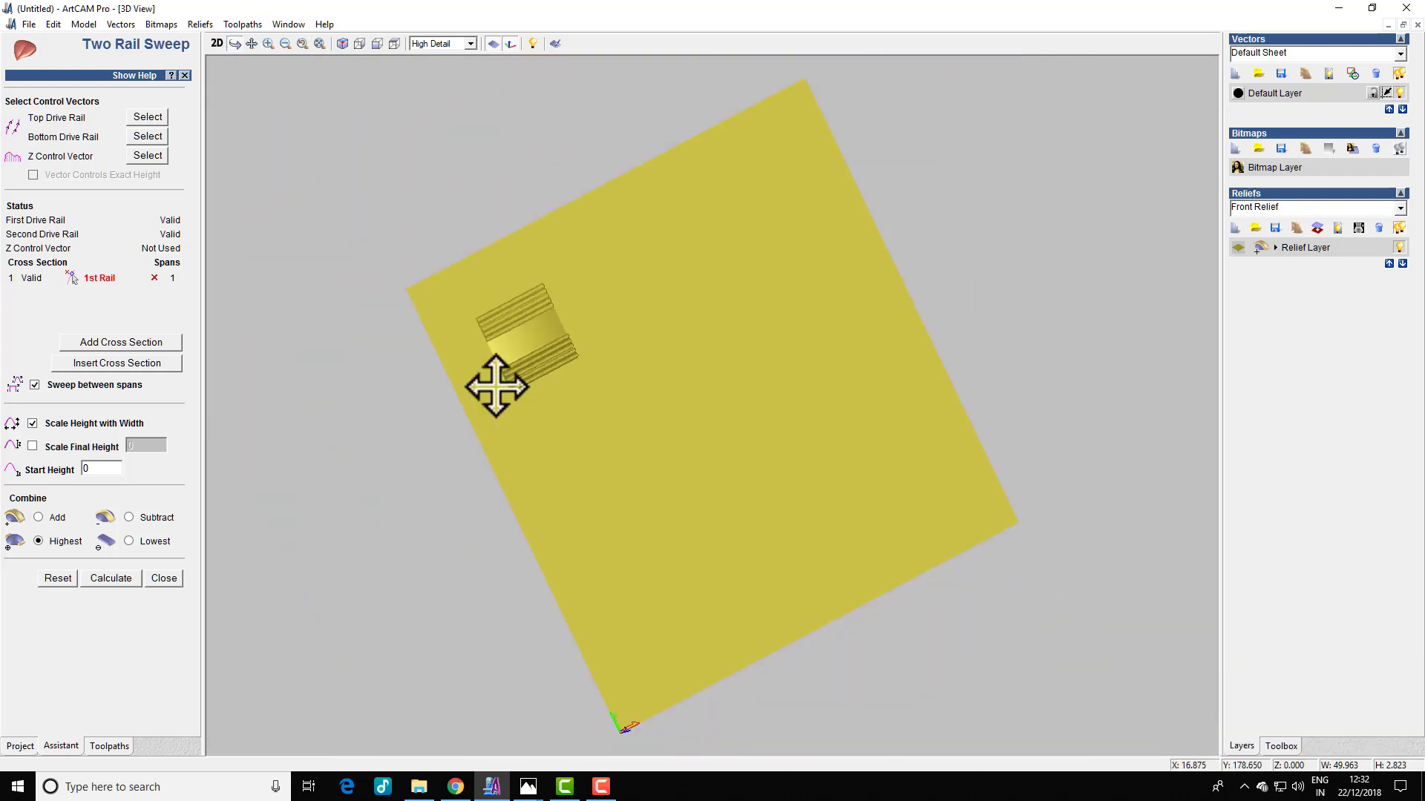
left_click(395, 43)
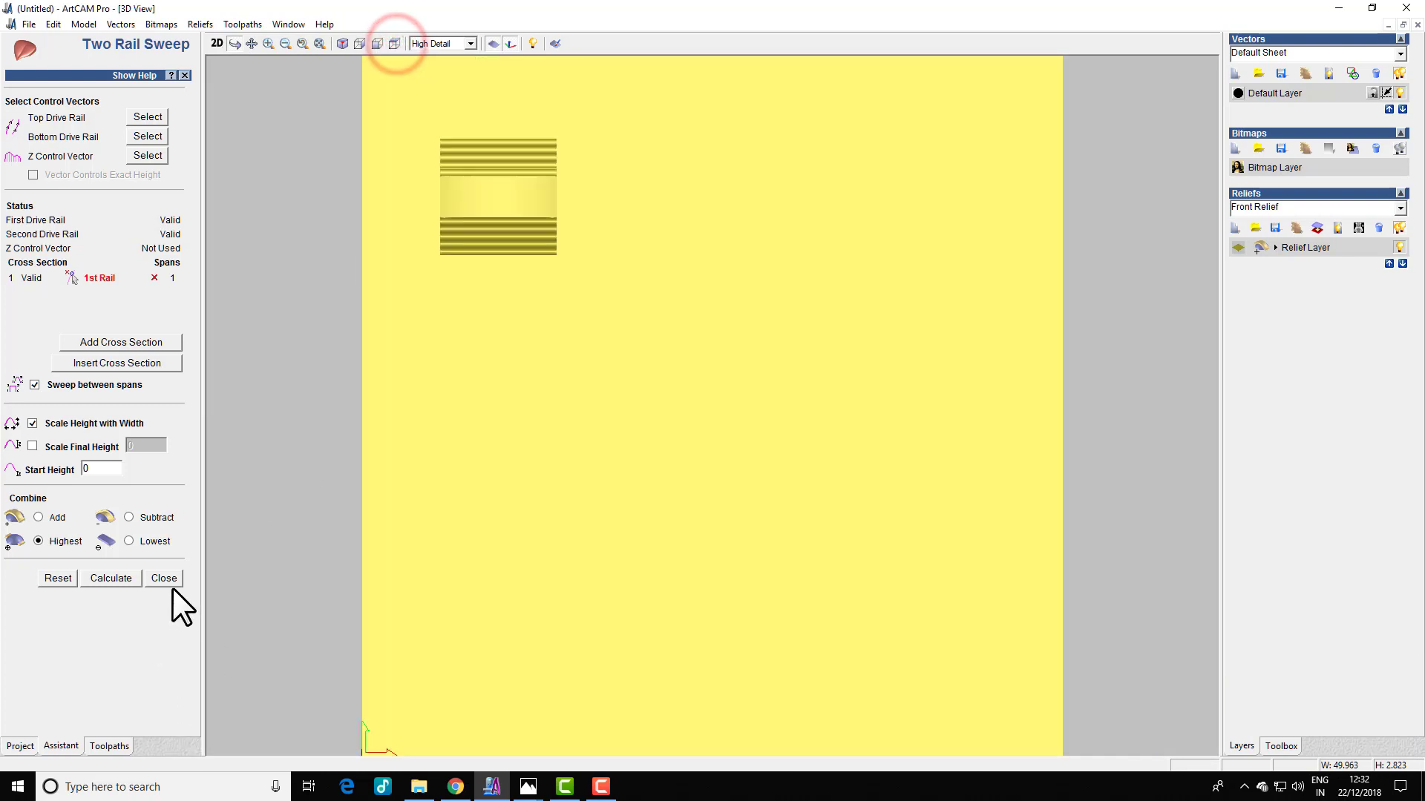
left_click(166, 578)
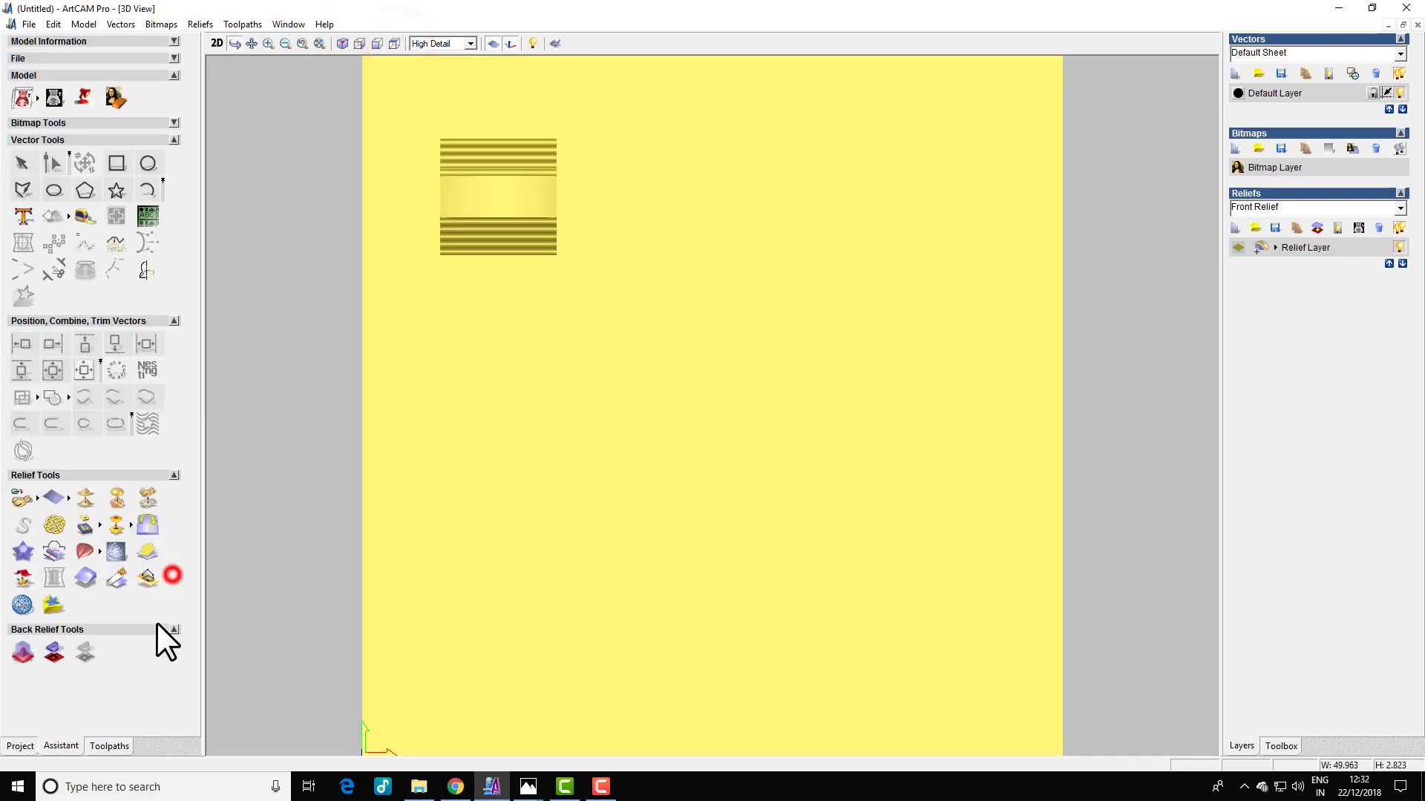
Save the composite relief as 3 in the relif folder.
left_click(34, 501)
left_click(75, 502)
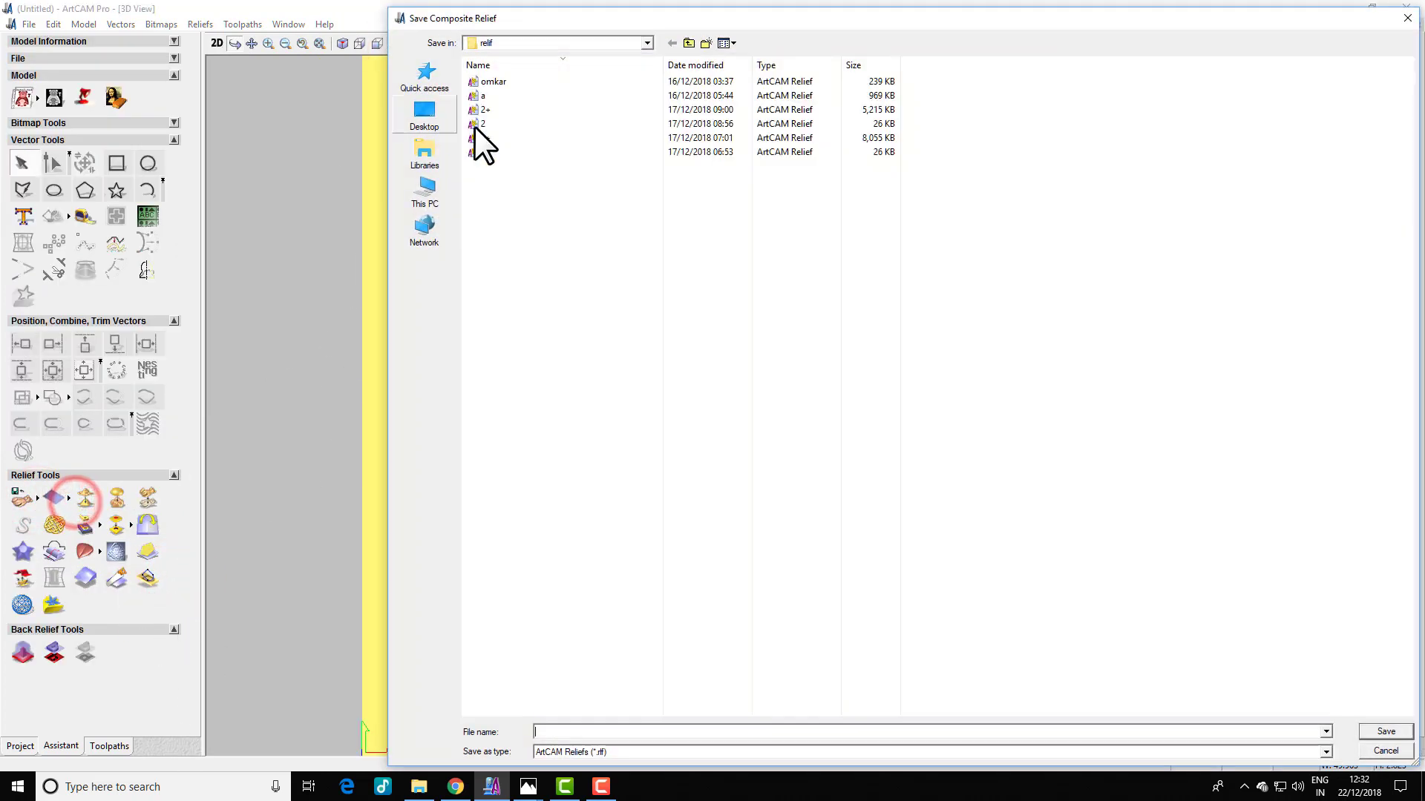
left_click(568, 733)
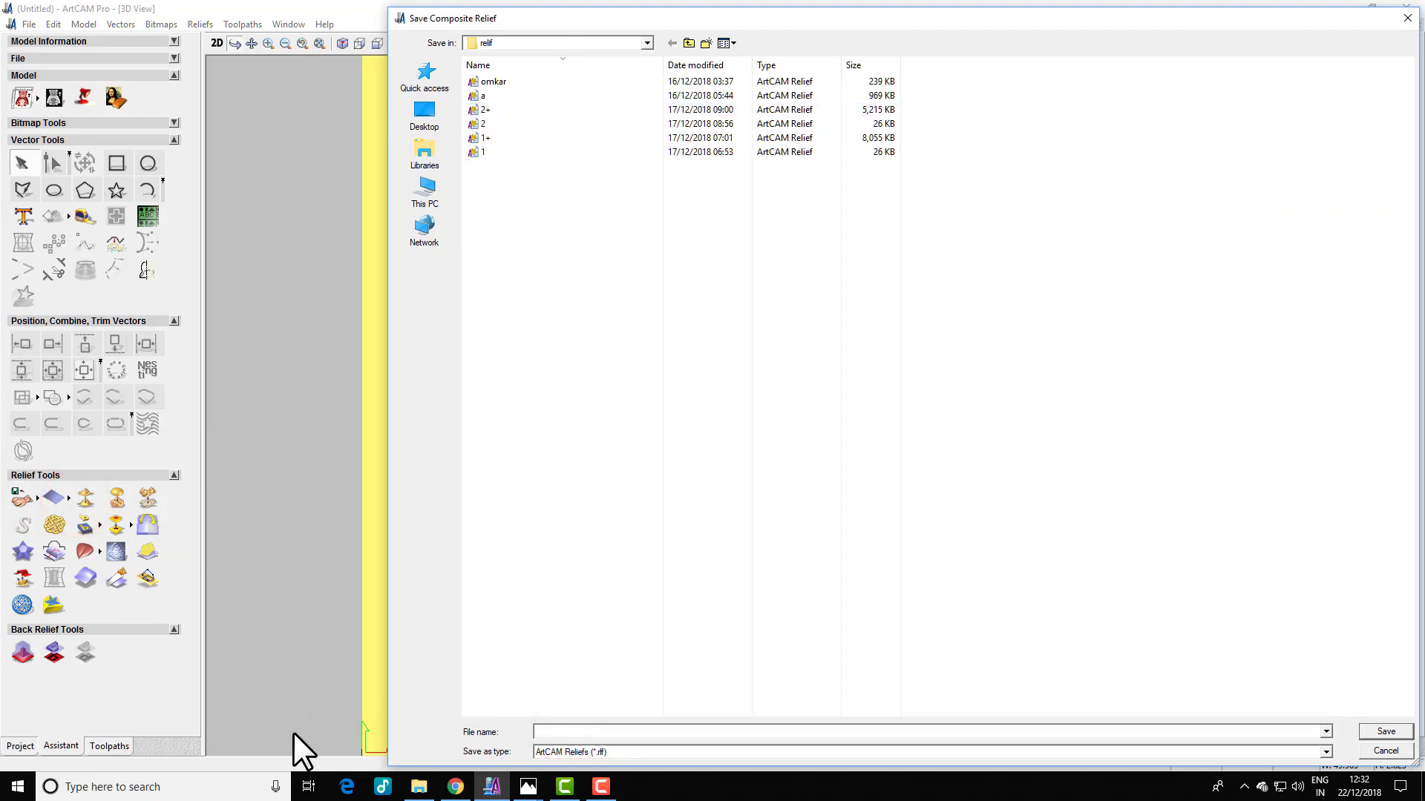
type("2")
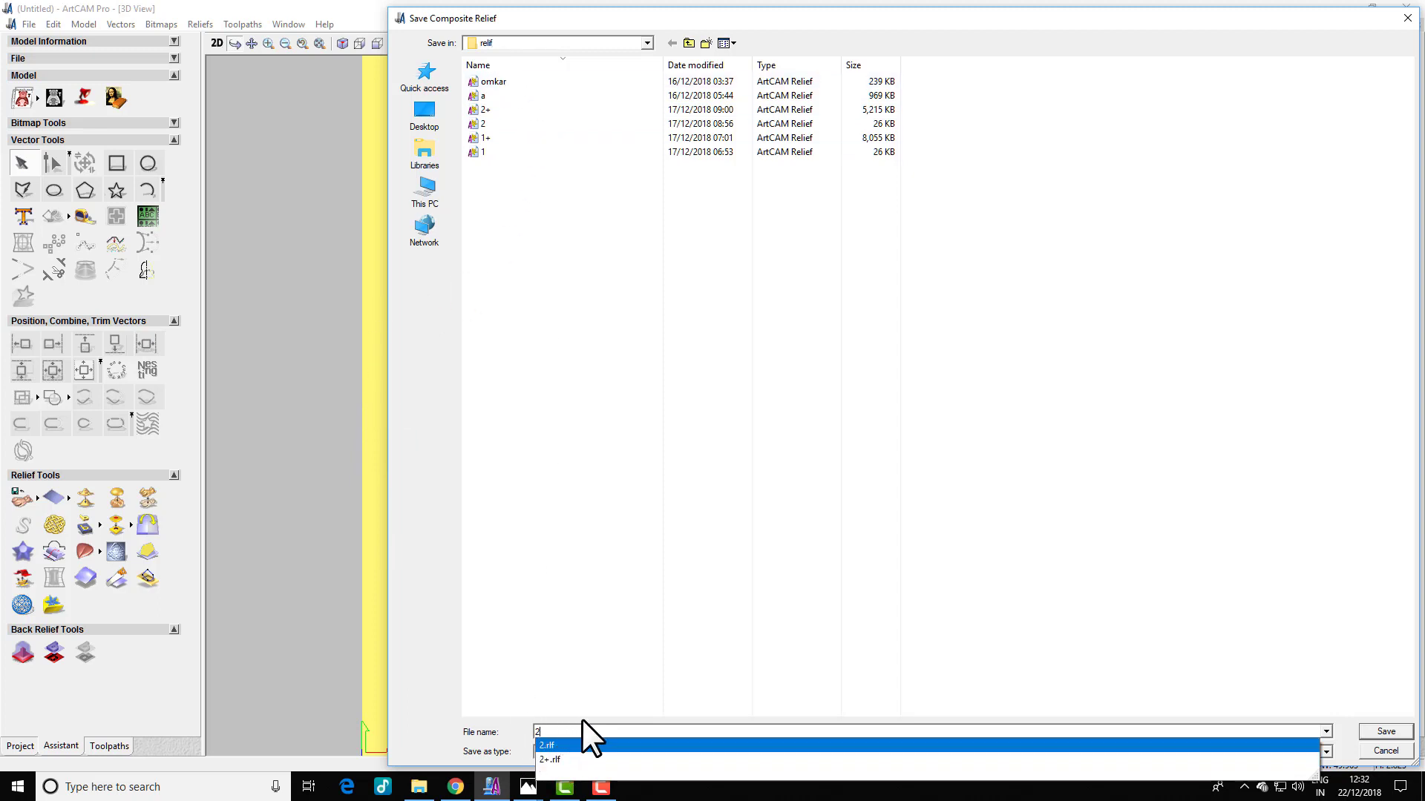
double_click(543, 733)
type("3")
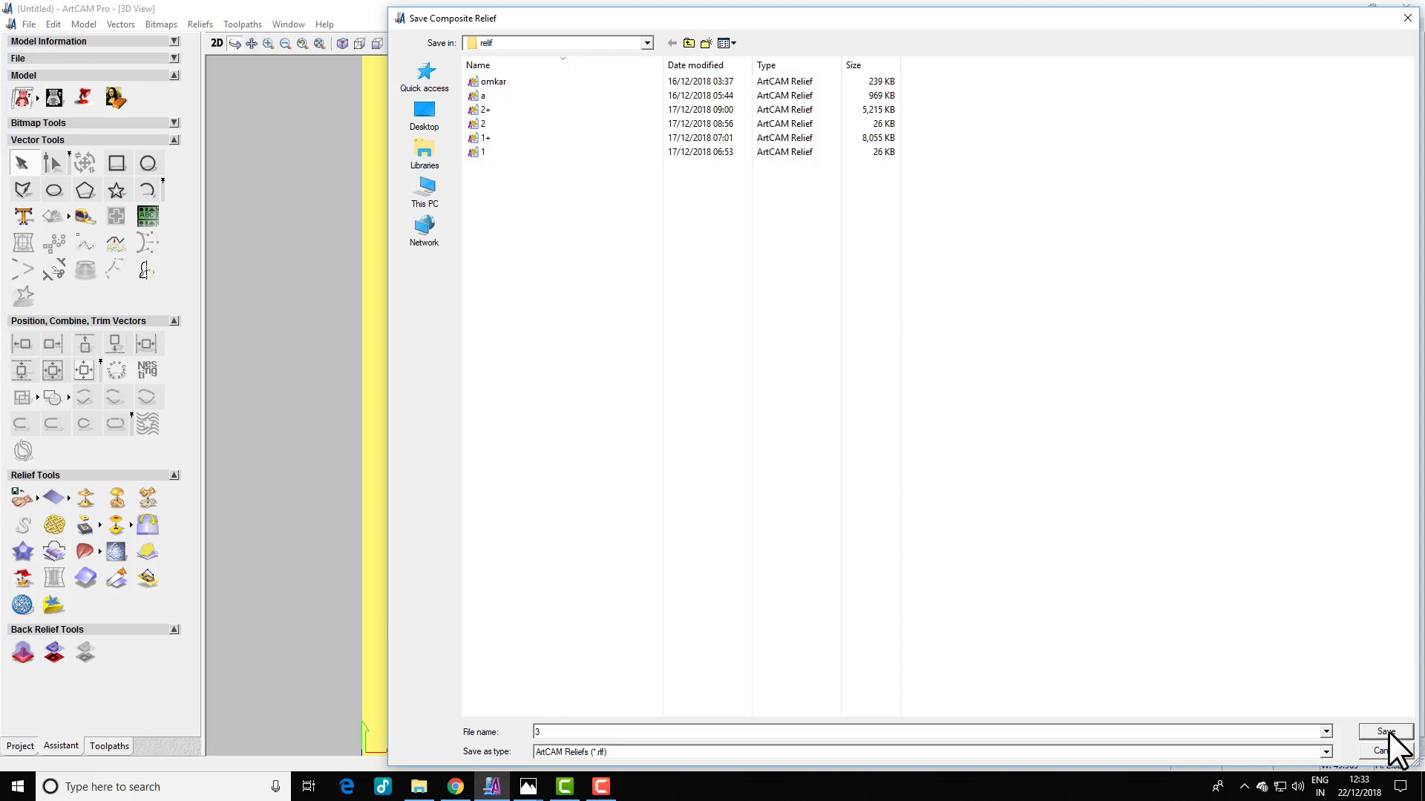
left_click(1386, 732)
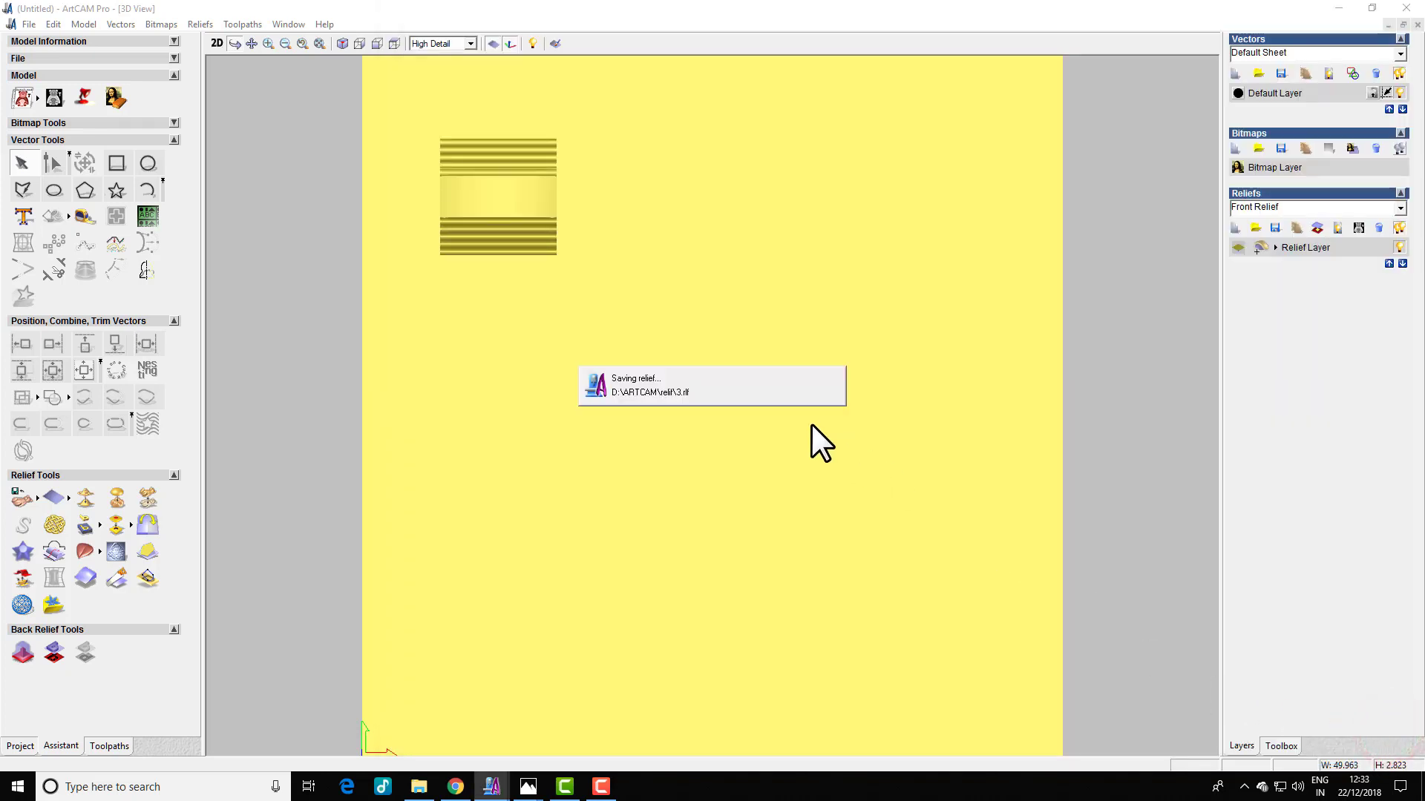
Close the current model and create a new 300 by 300 mm model with its 2D view maximised.
scroll(467, 264, "down", 1)
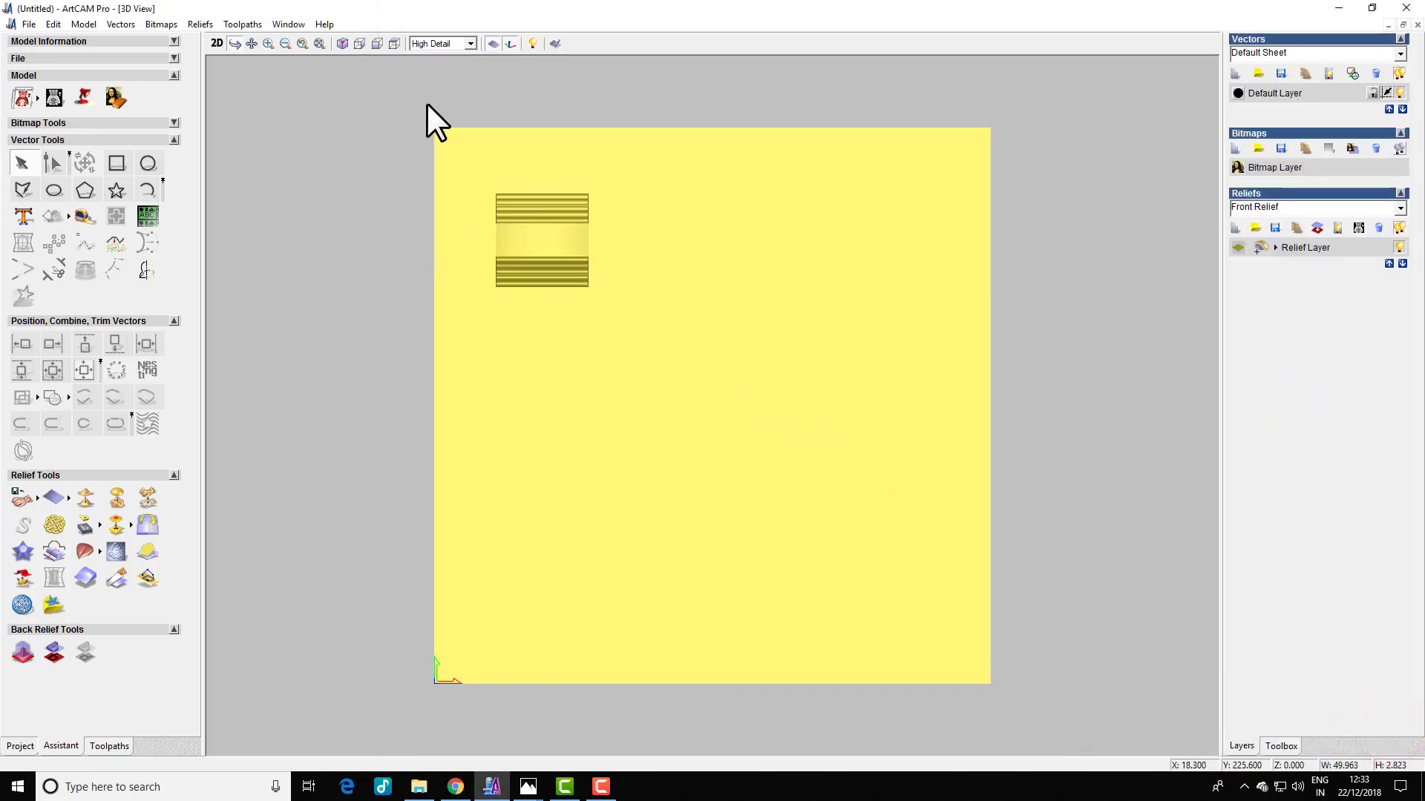
left_click(28, 24)
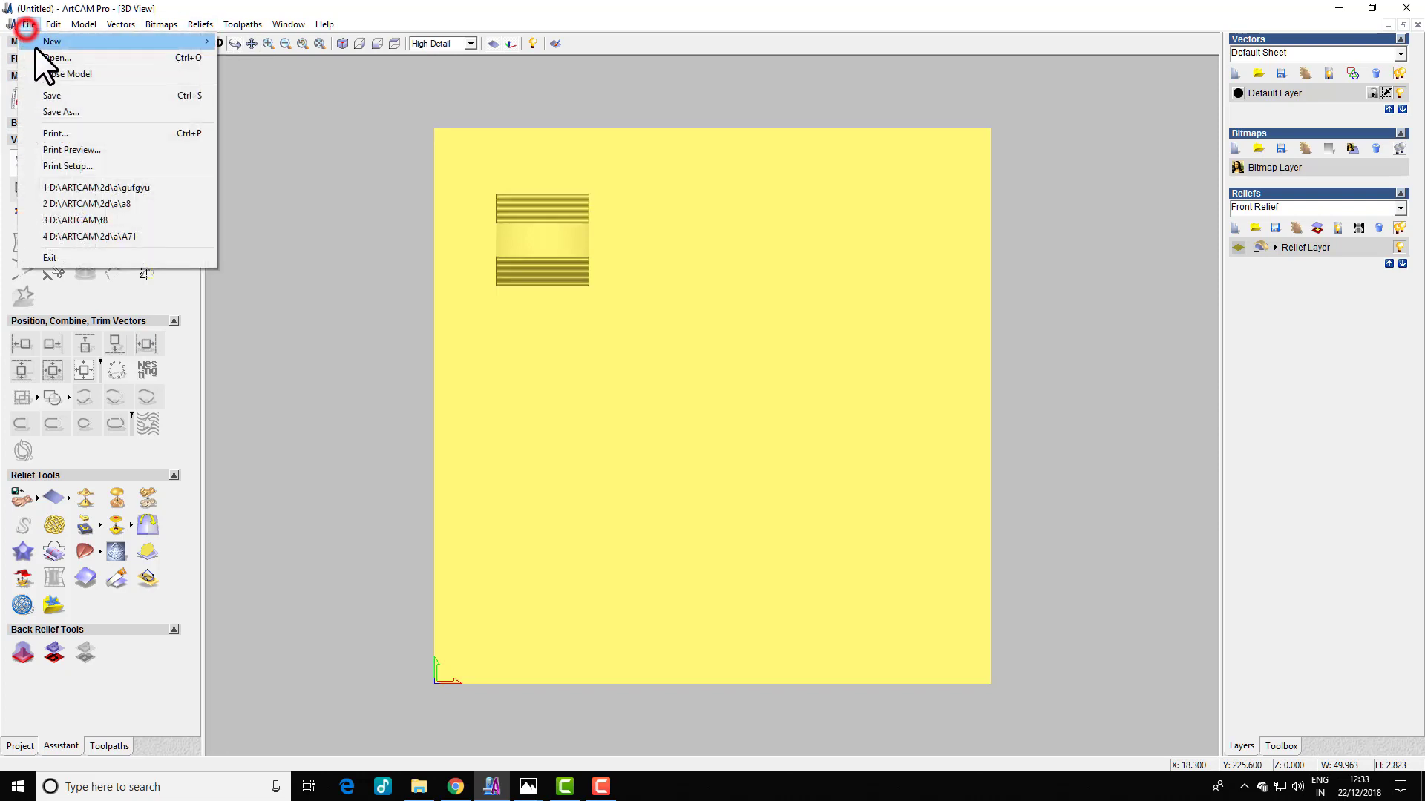
mouse_move(48, 48)
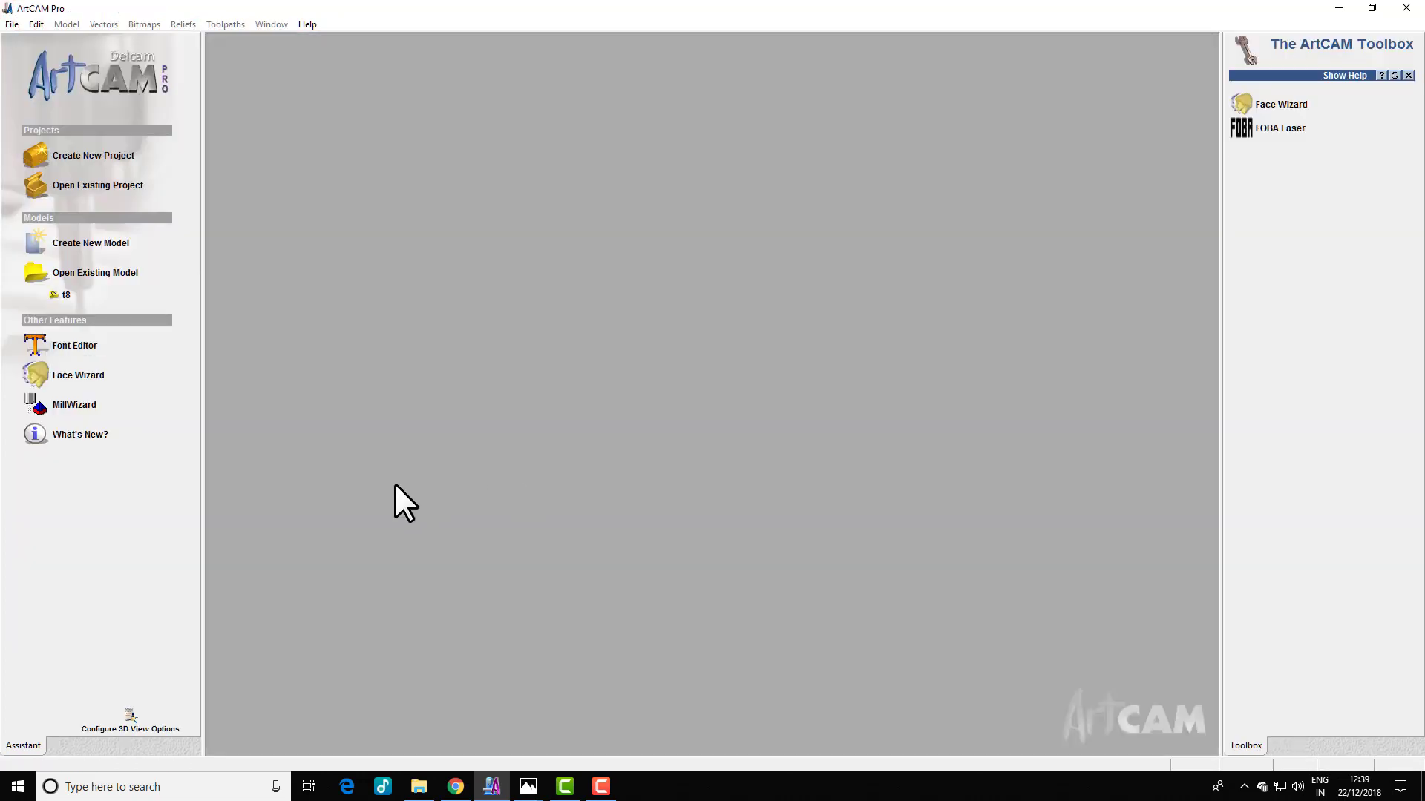
left_click(112, 242)
left_click(777, 488)
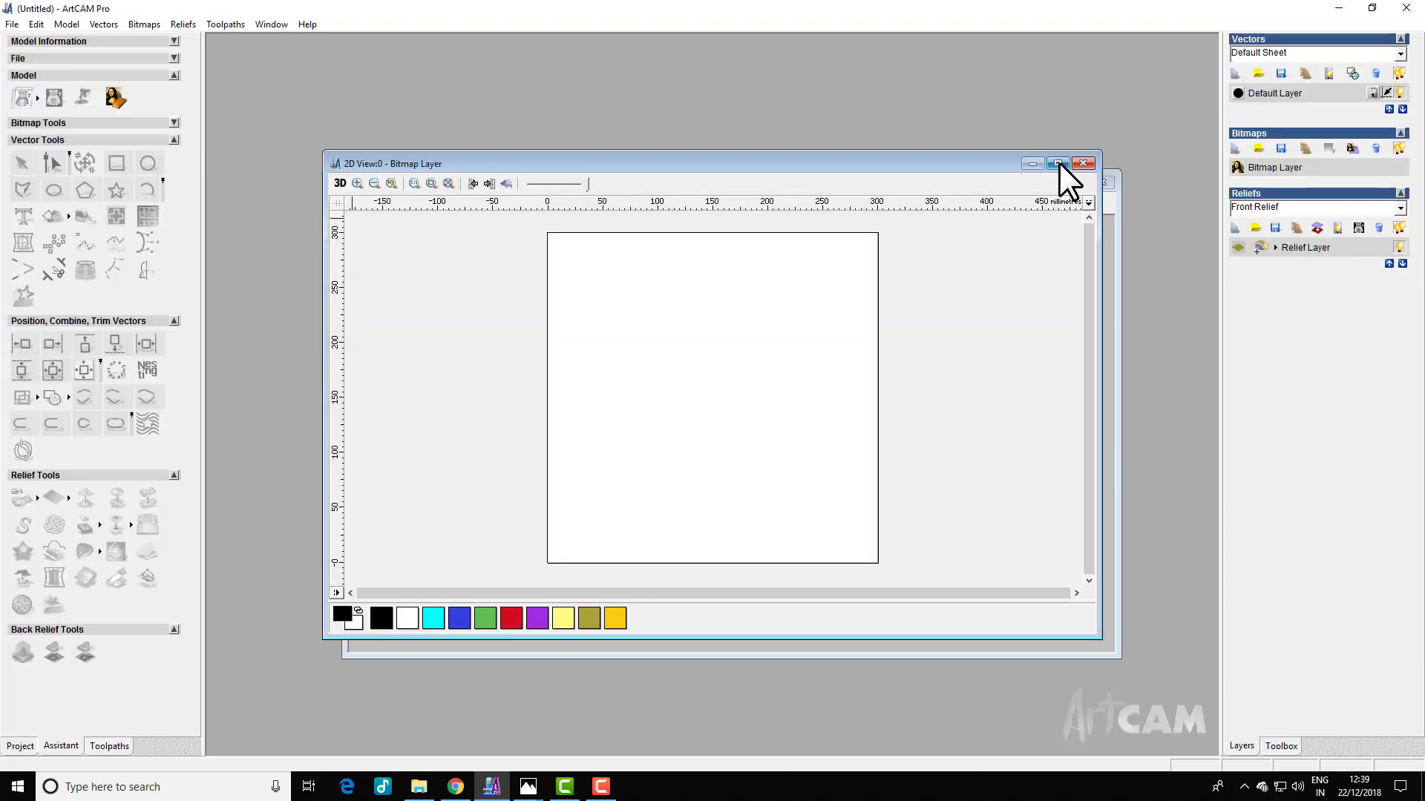
left_click(1059, 163)
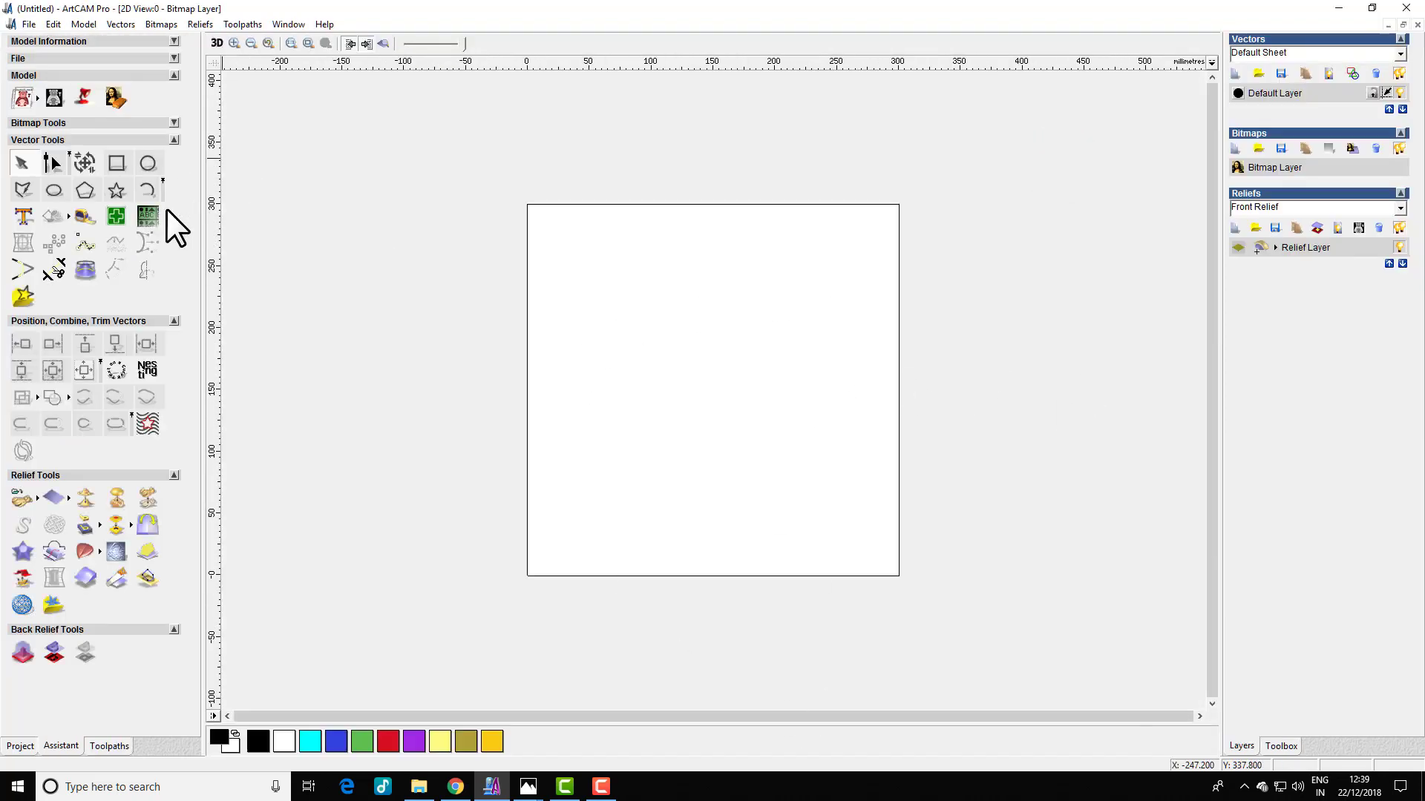
Create a 96 mm square vector in the lower-left corner of the blank page.
left_click(119, 153)
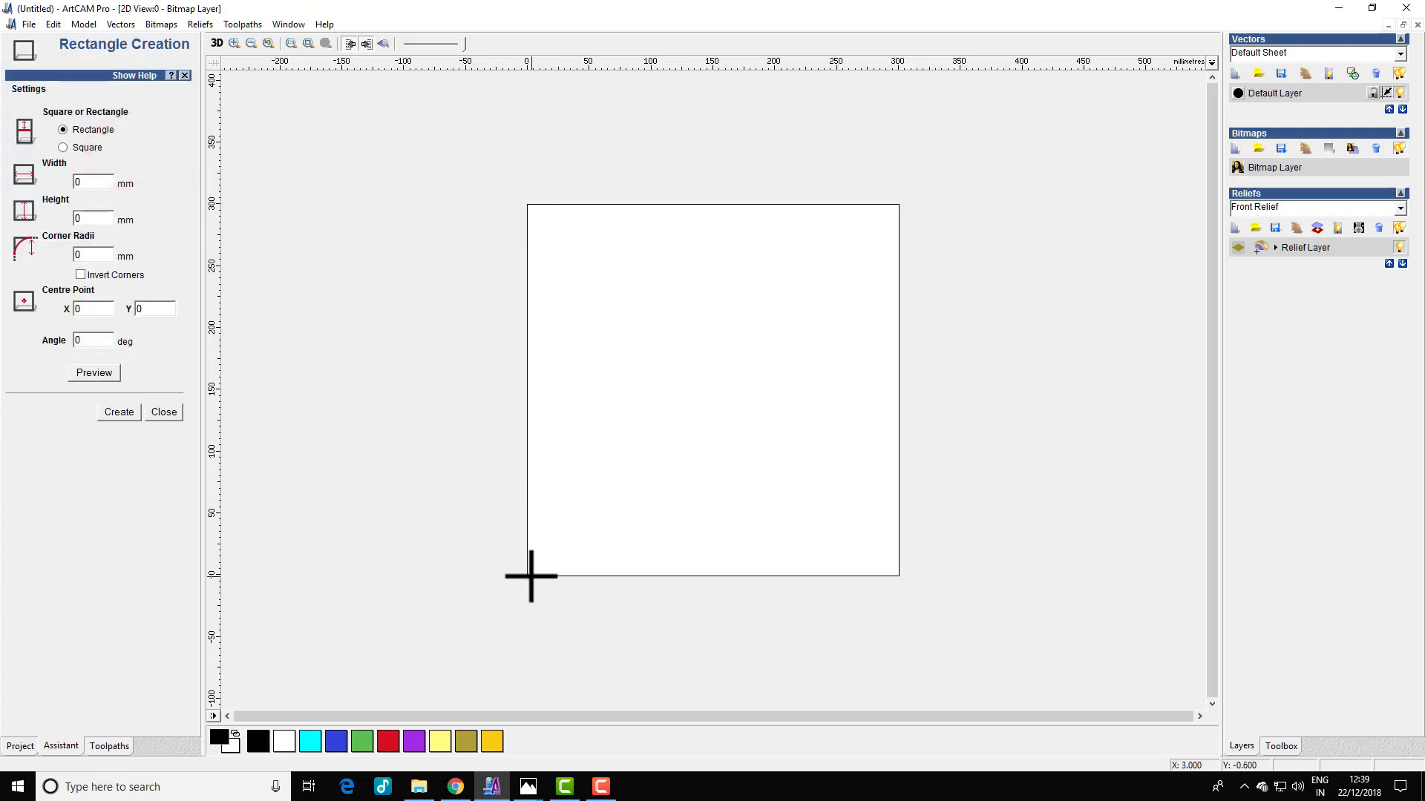
left_click_drag(534, 575, 647, 458)
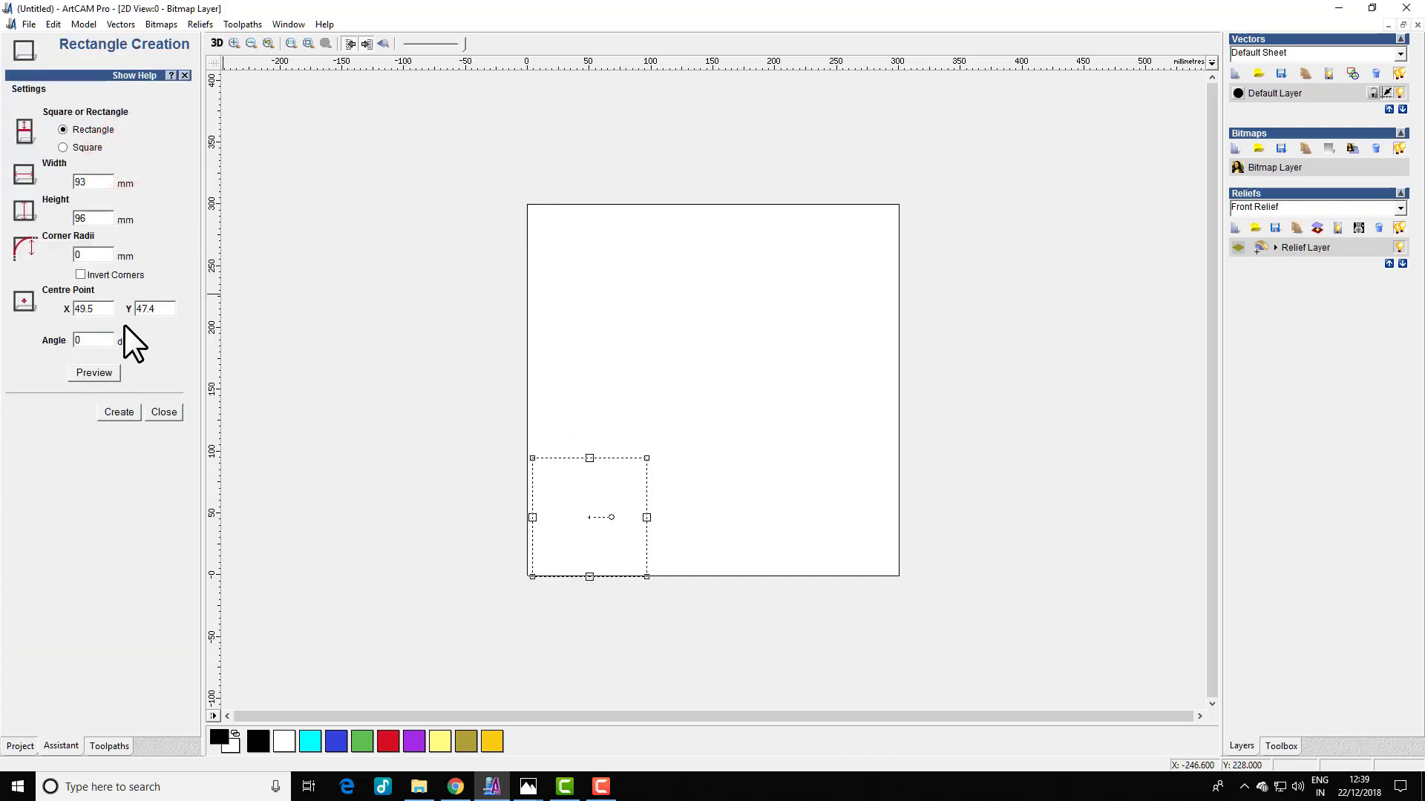
double_click(95, 184)
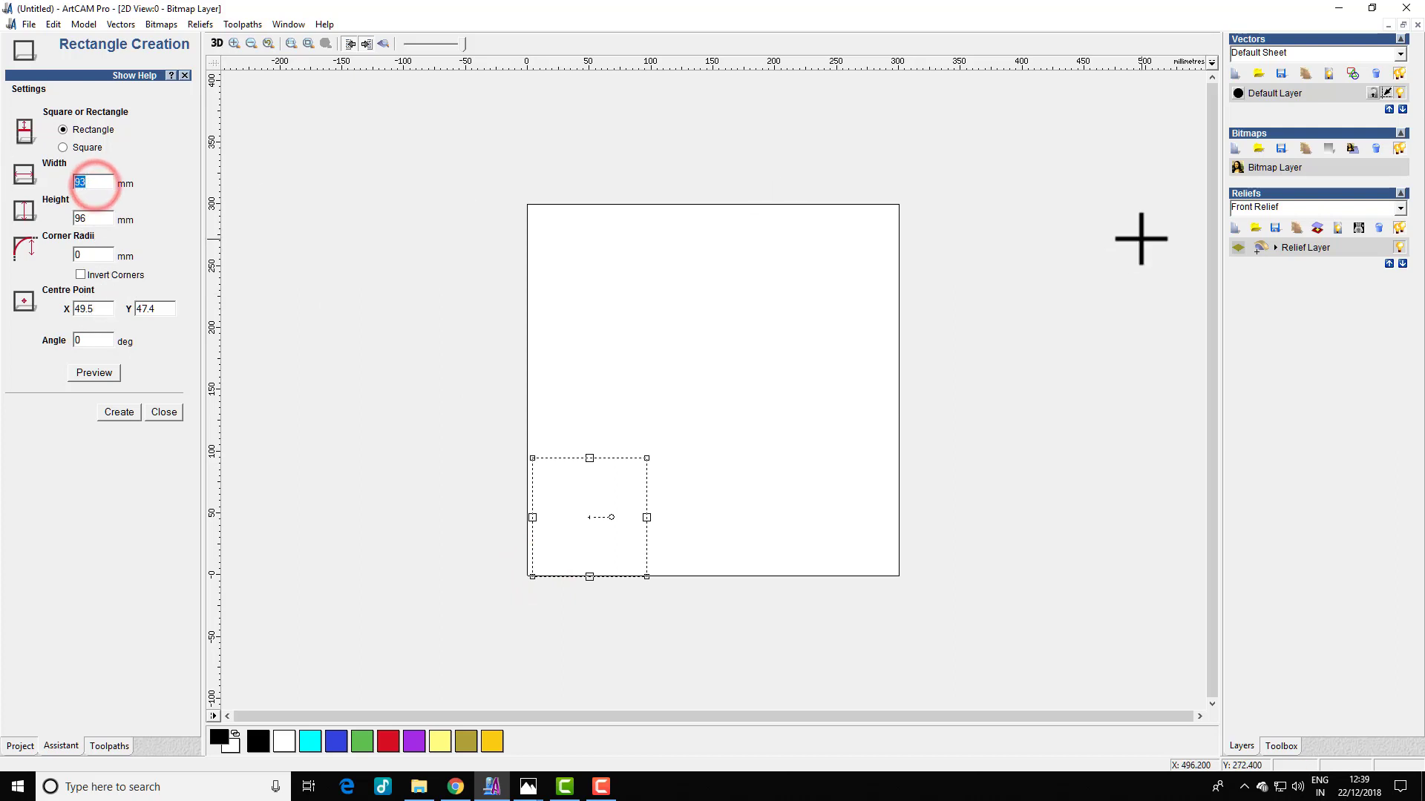
type("50")
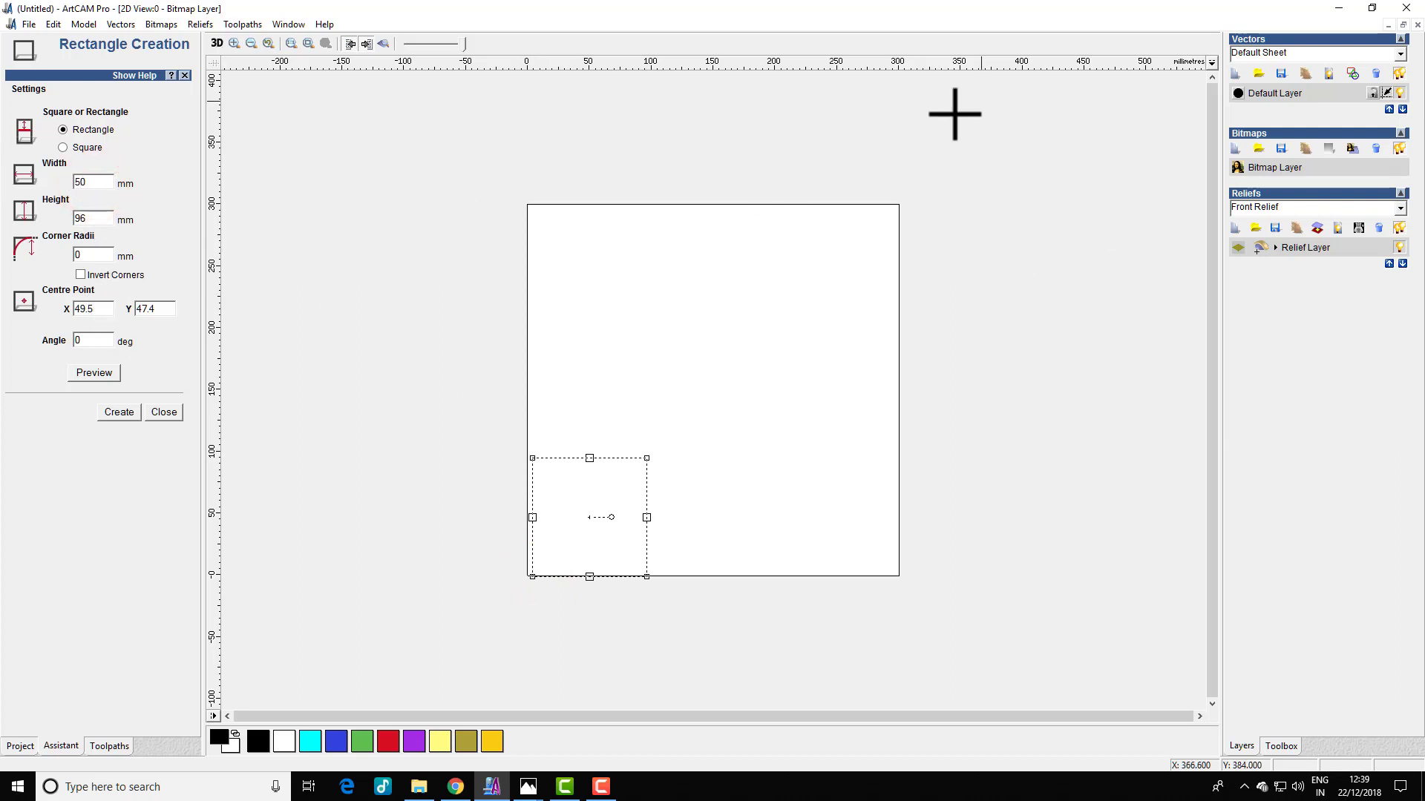
left_click(63, 147)
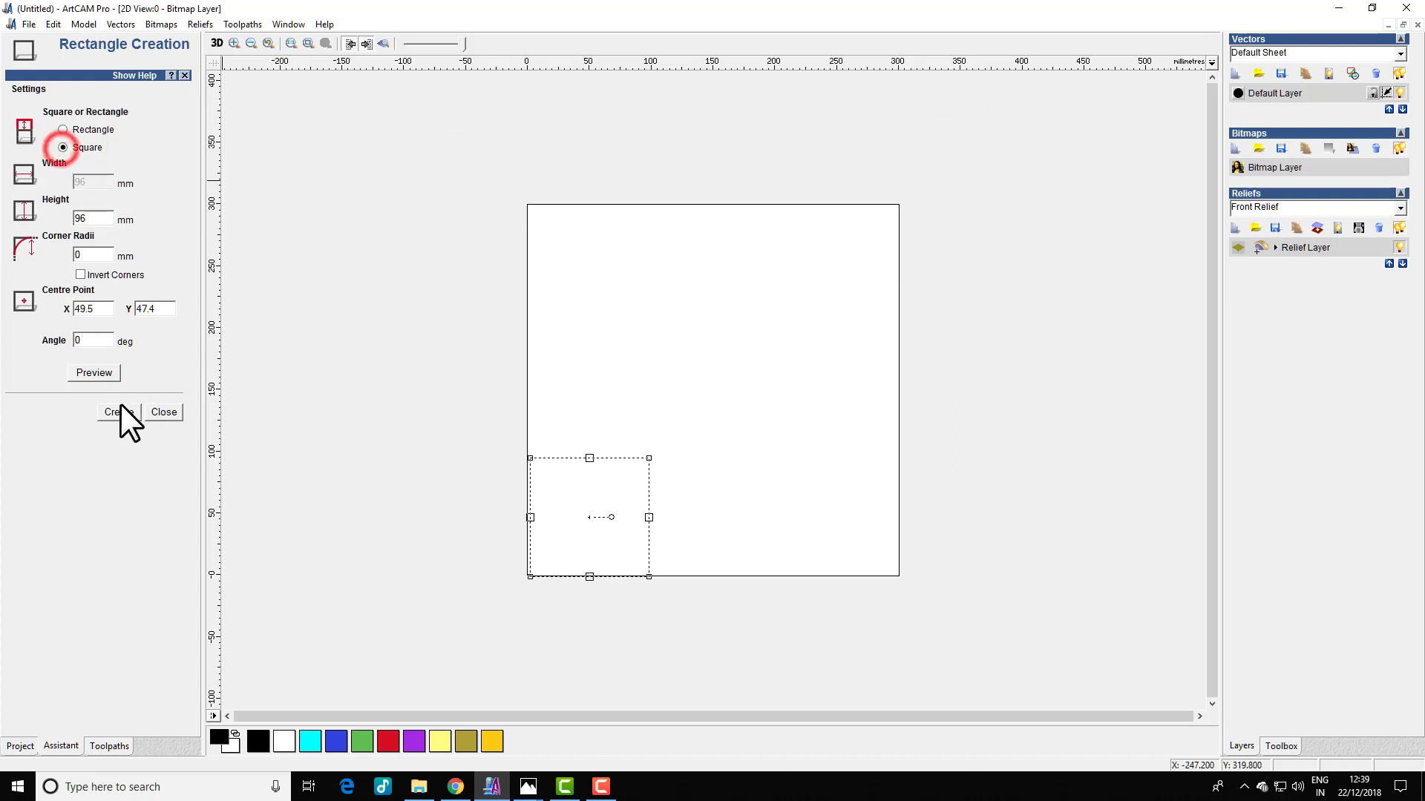
left_click(113, 413)
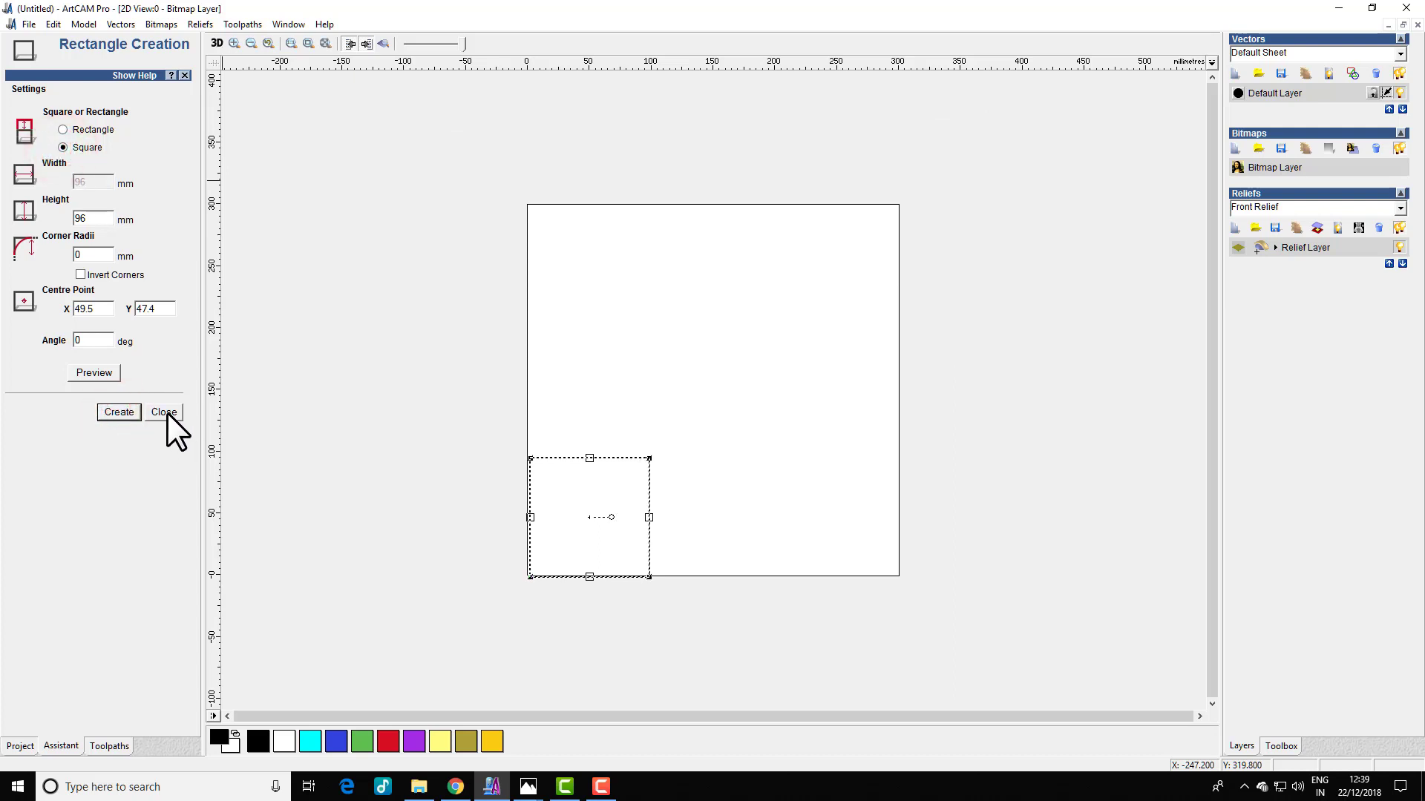
left_click(167, 412)
Transform the square about its lower-left corner to place it at the page origin, X 0 and Y 0.
left_click_drag(494, 425, 740, 619)
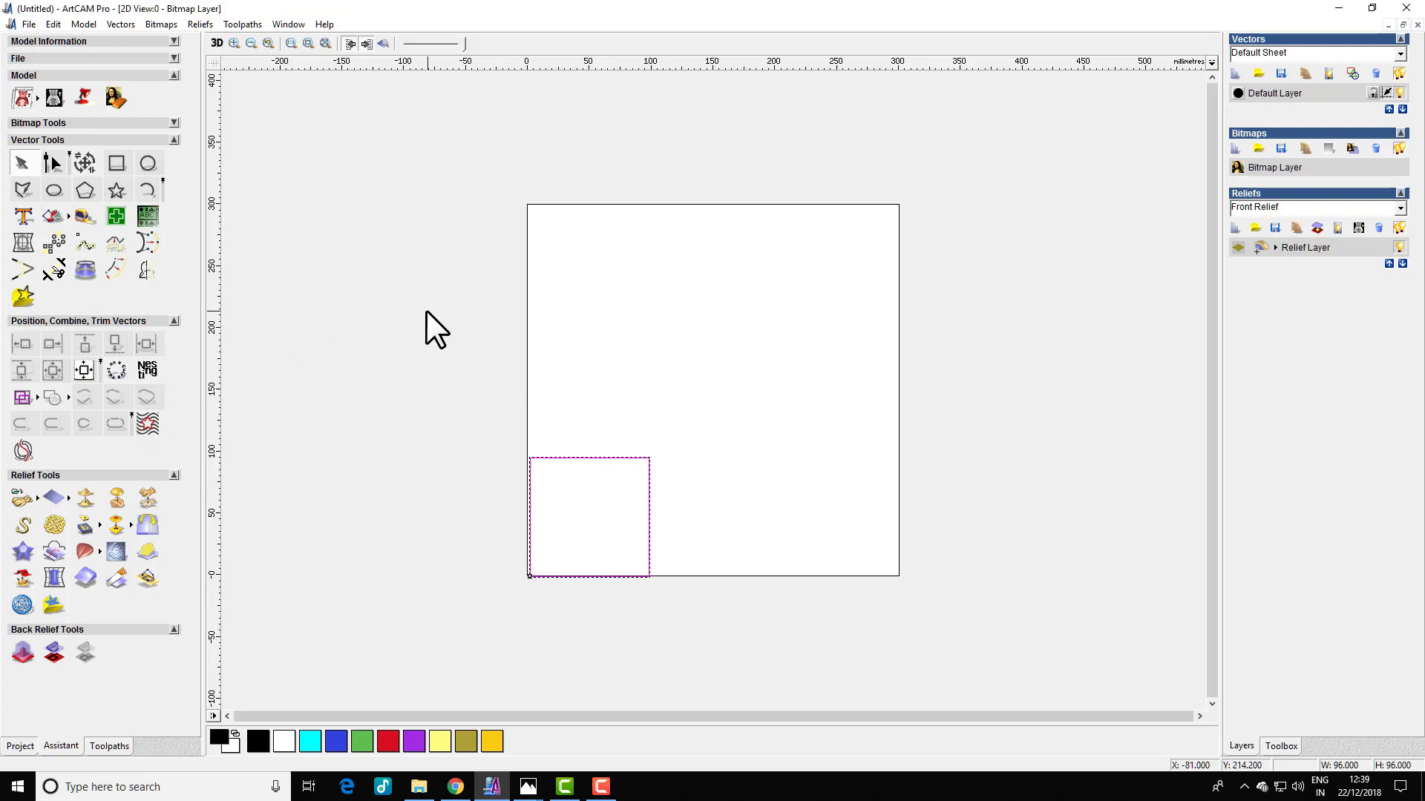
key("t")
double_click(69, 136)
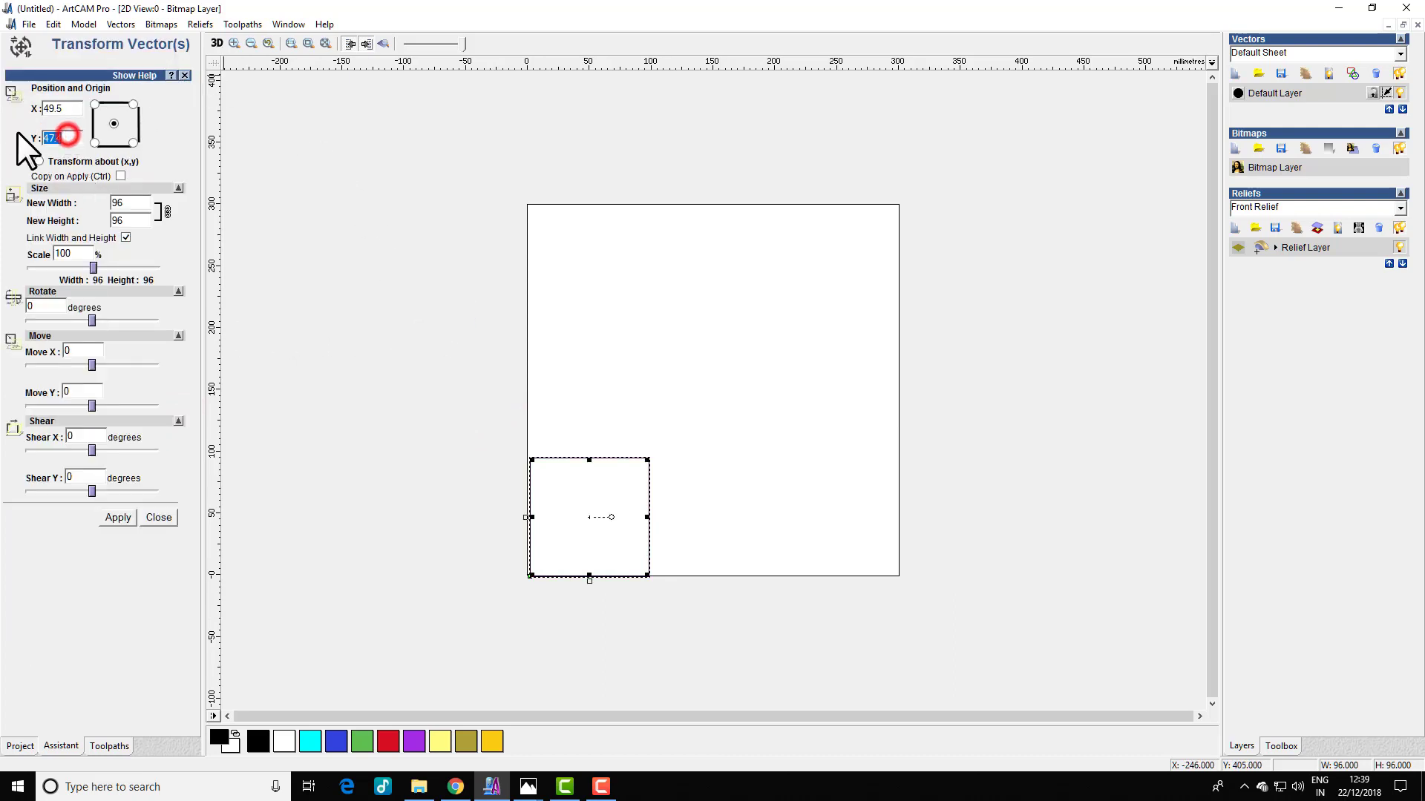
type("0")
double_click(60, 109)
type("0")
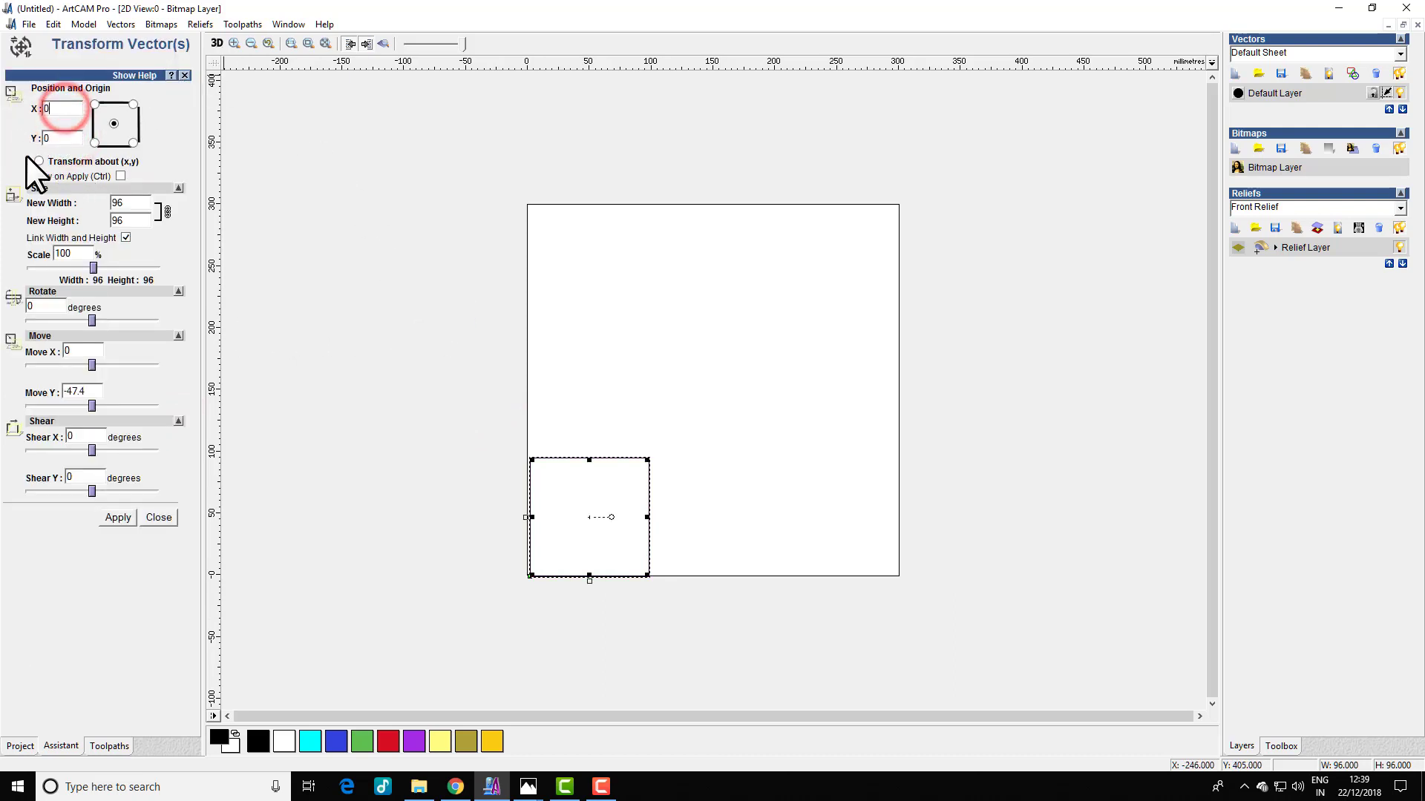
left_click(94, 141)
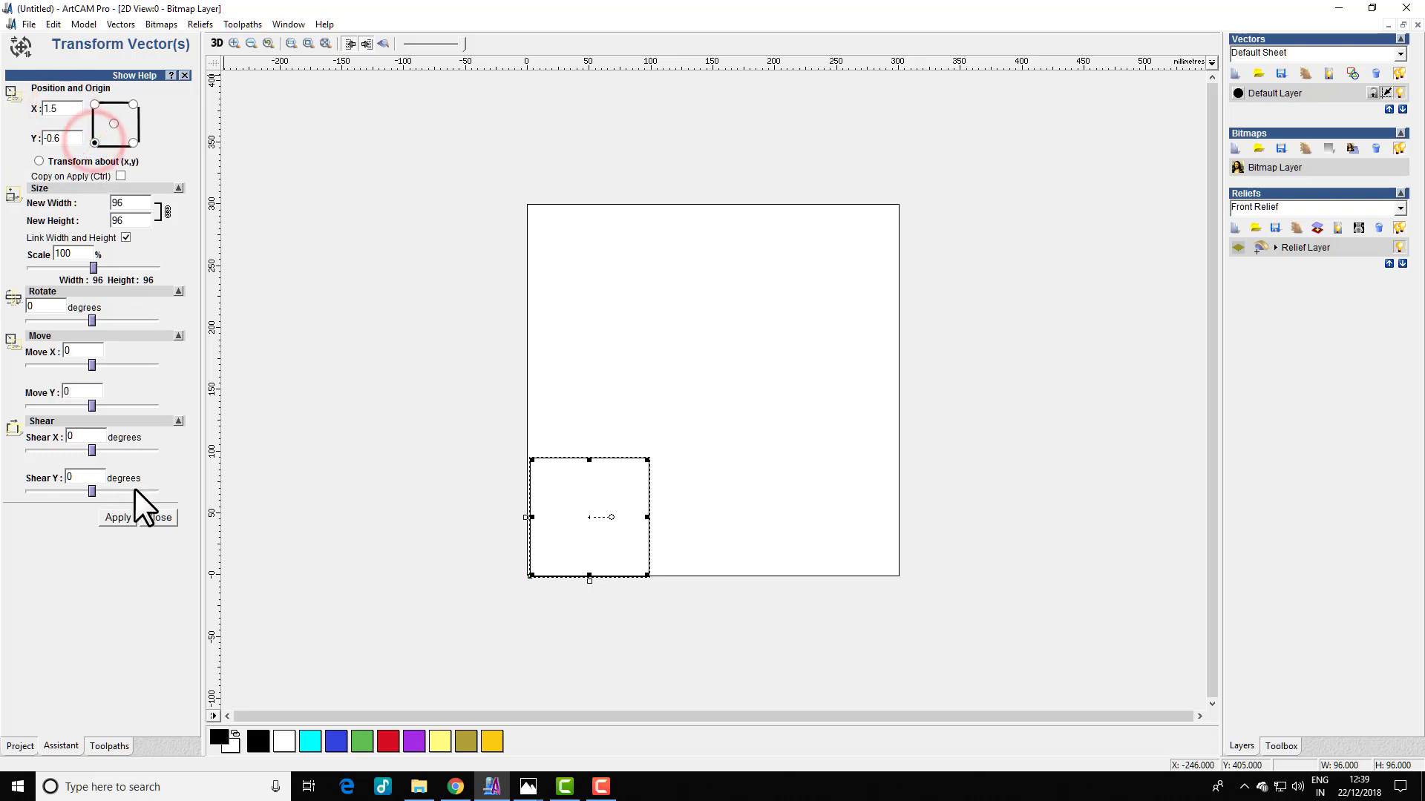
left_click(119, 516)
left_click(164, 517)
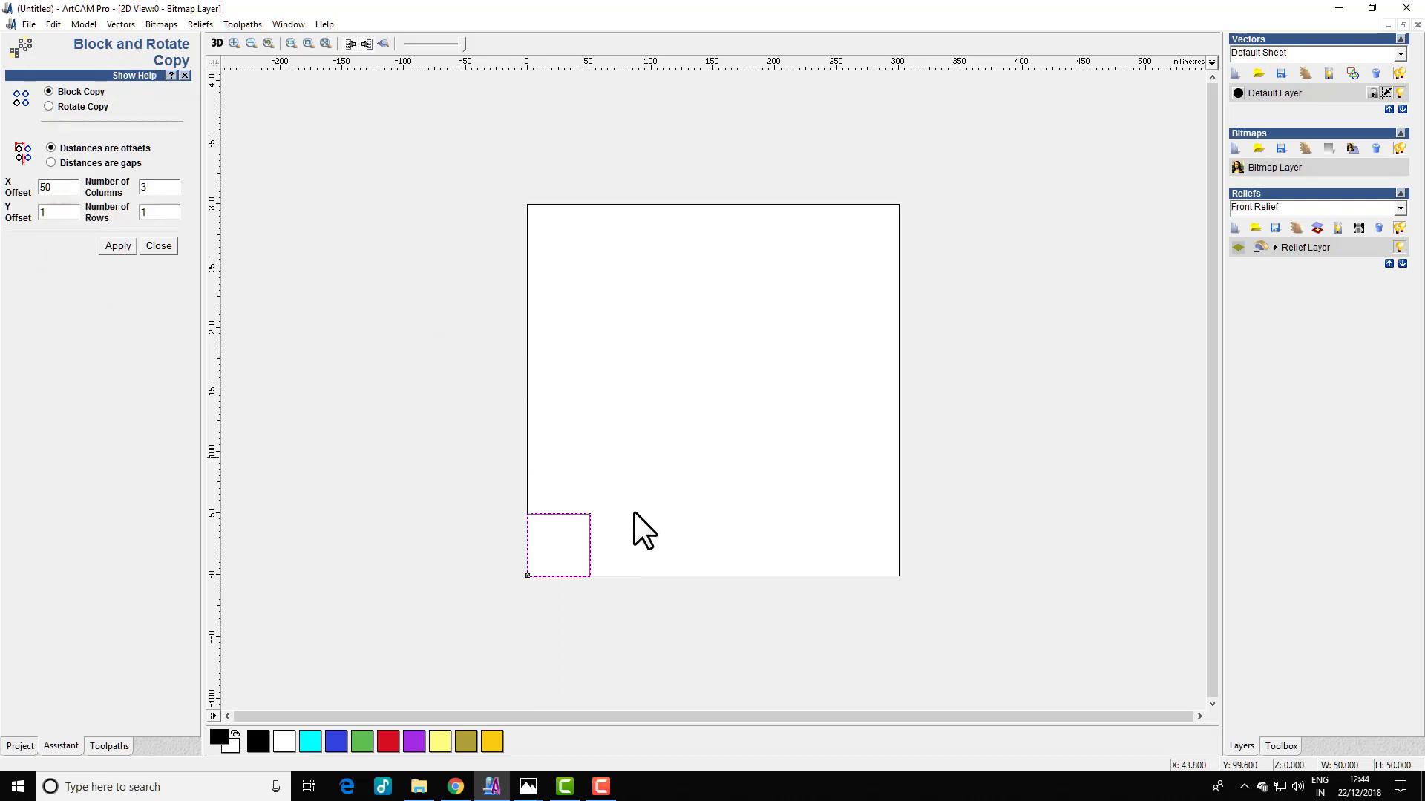
Block-copy the 50 mm square into 6 columns and 6 rows with X and Y offsets of 50, and deselect the grid.
double_click(155, 187)
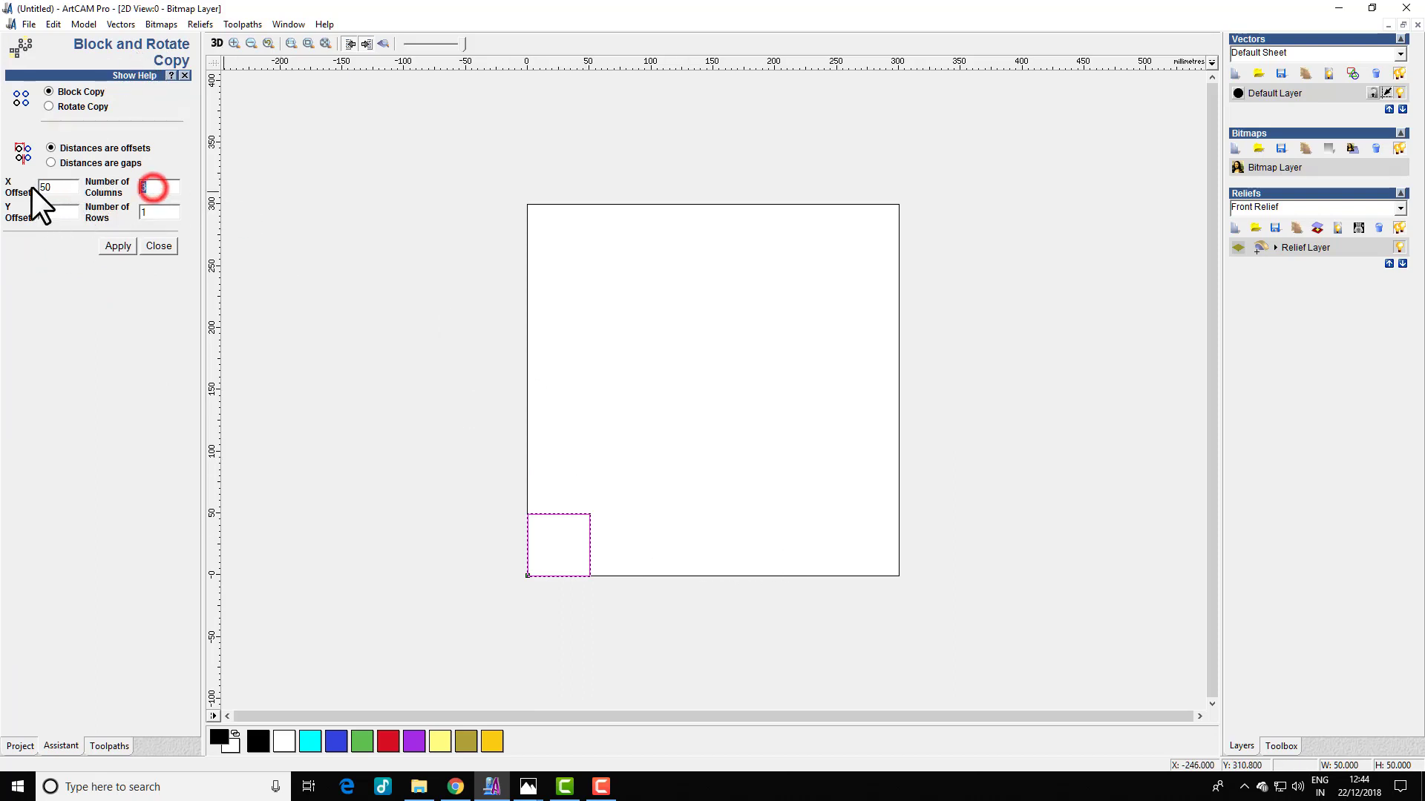
type("6")
type("50")
double_click(152, 212)
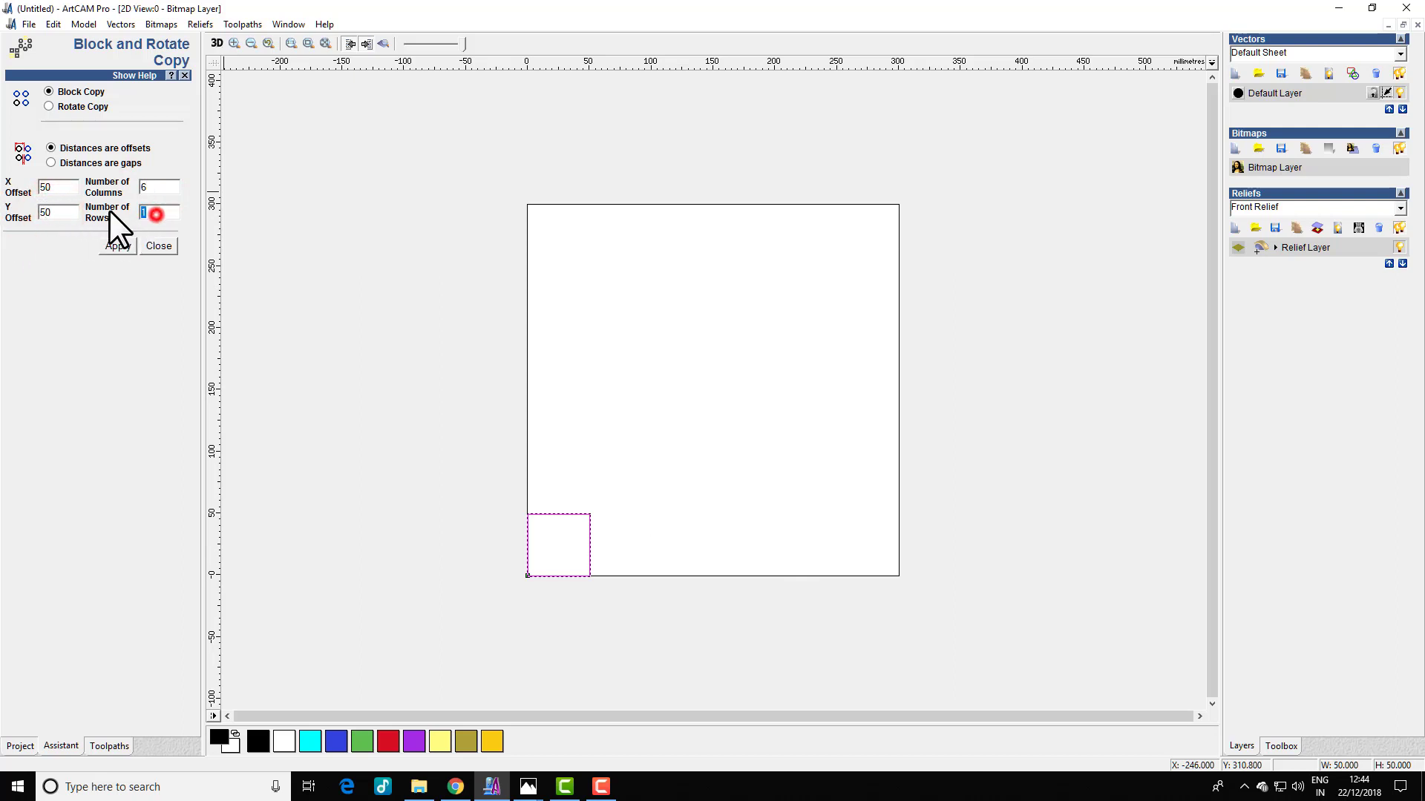
type("6")
left_click(117, 243)
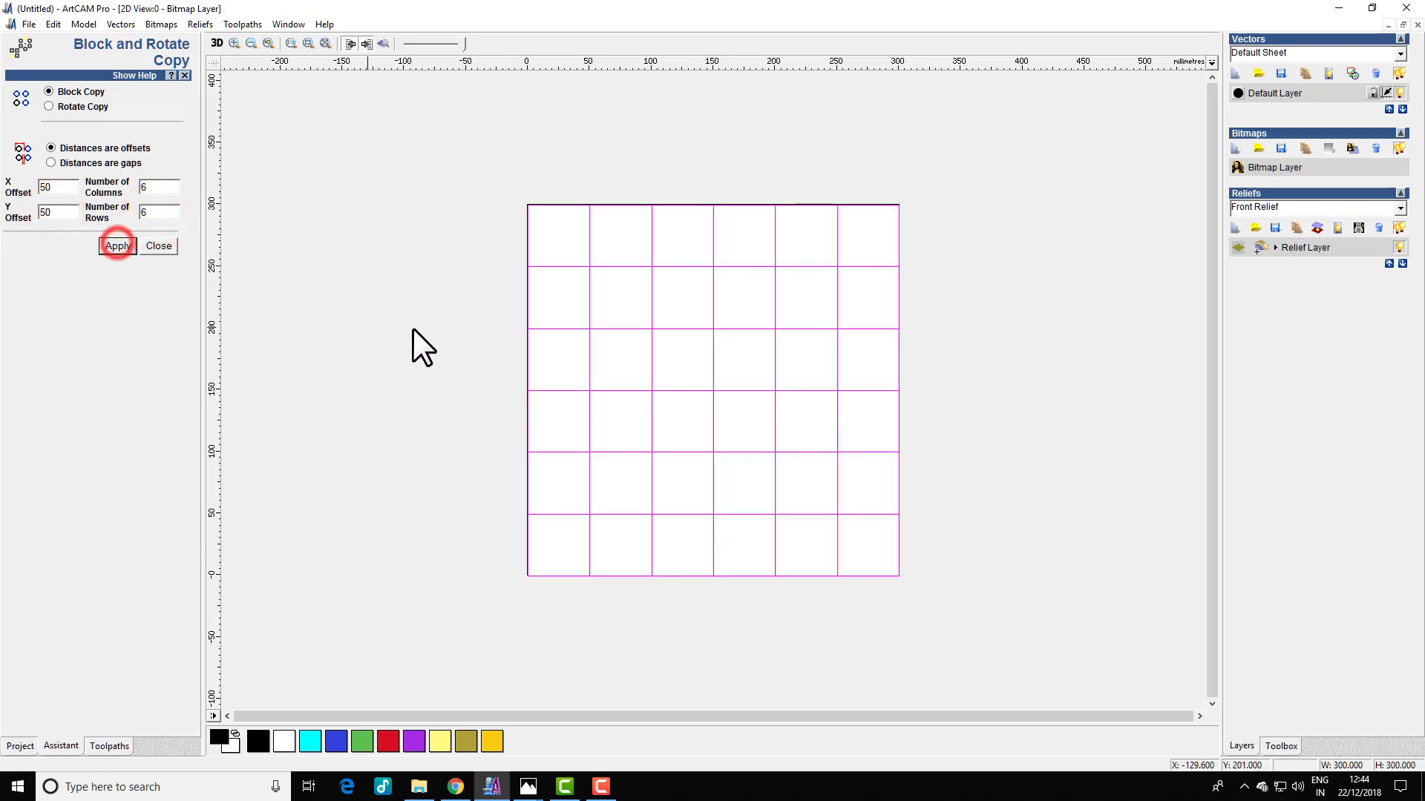
left_click(167, 245)
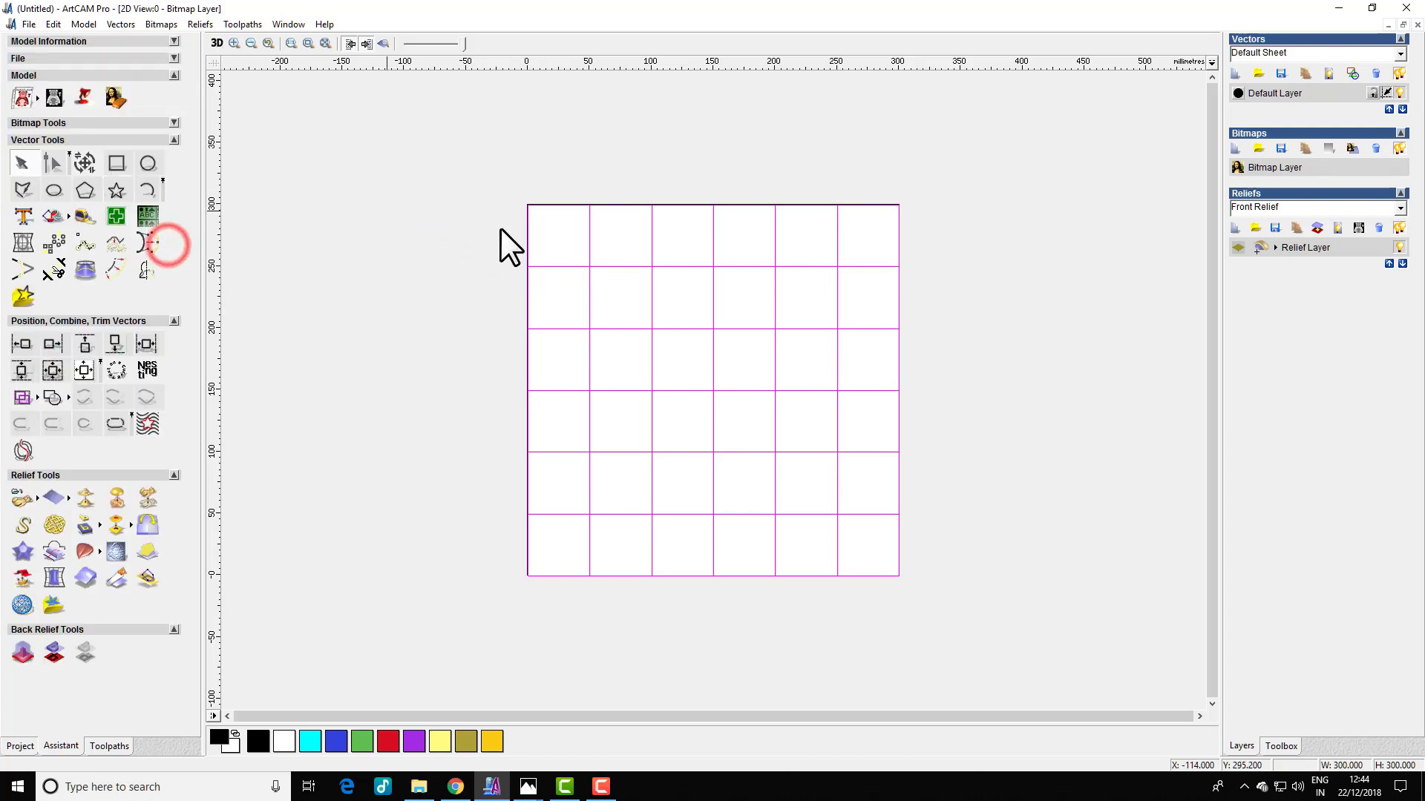
left_click(584, 181)
left_click_drag(475, 191, 972, 604)
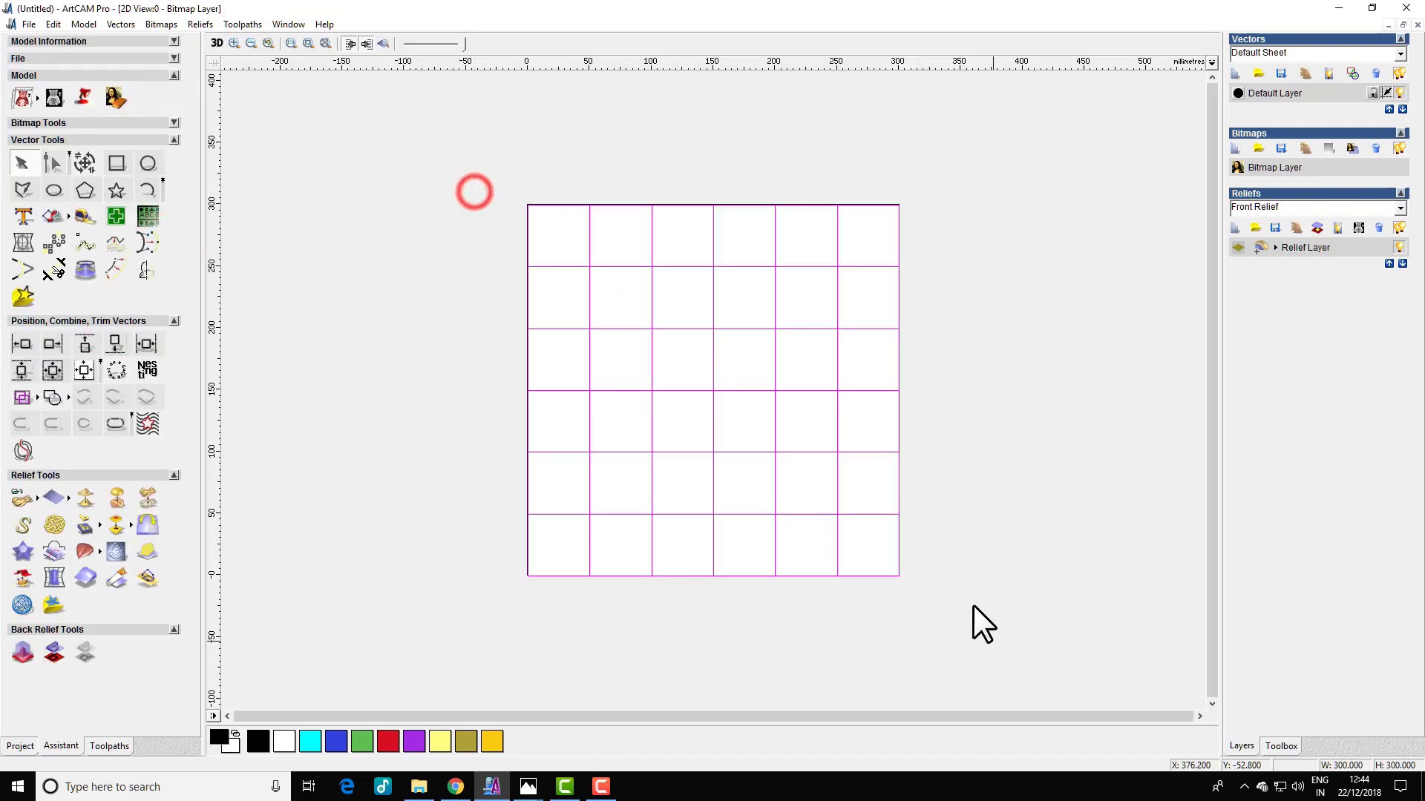
left_click(306, 513)
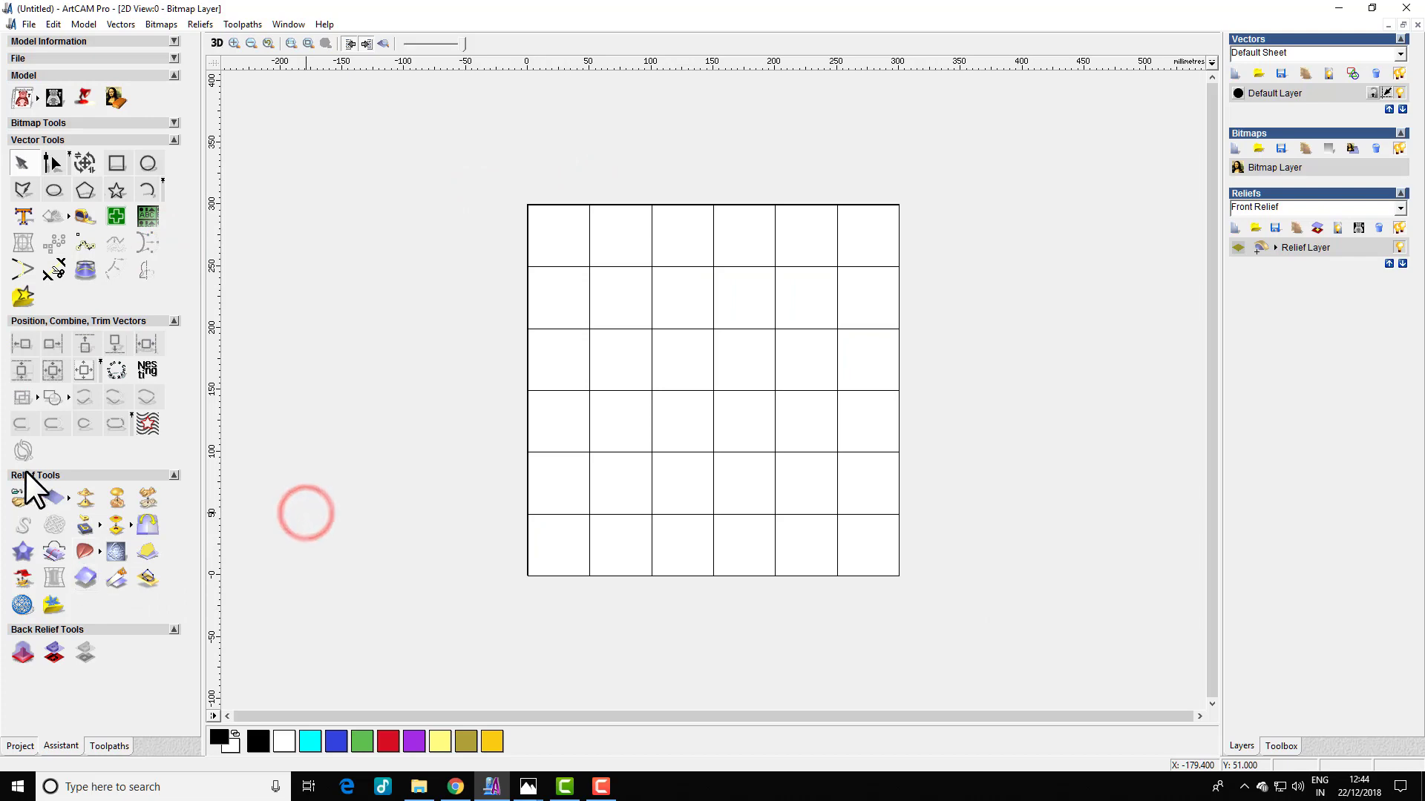
Load the relief file 3 from the relf folder as 3D clipart for pasting.
left_click(36, 500)
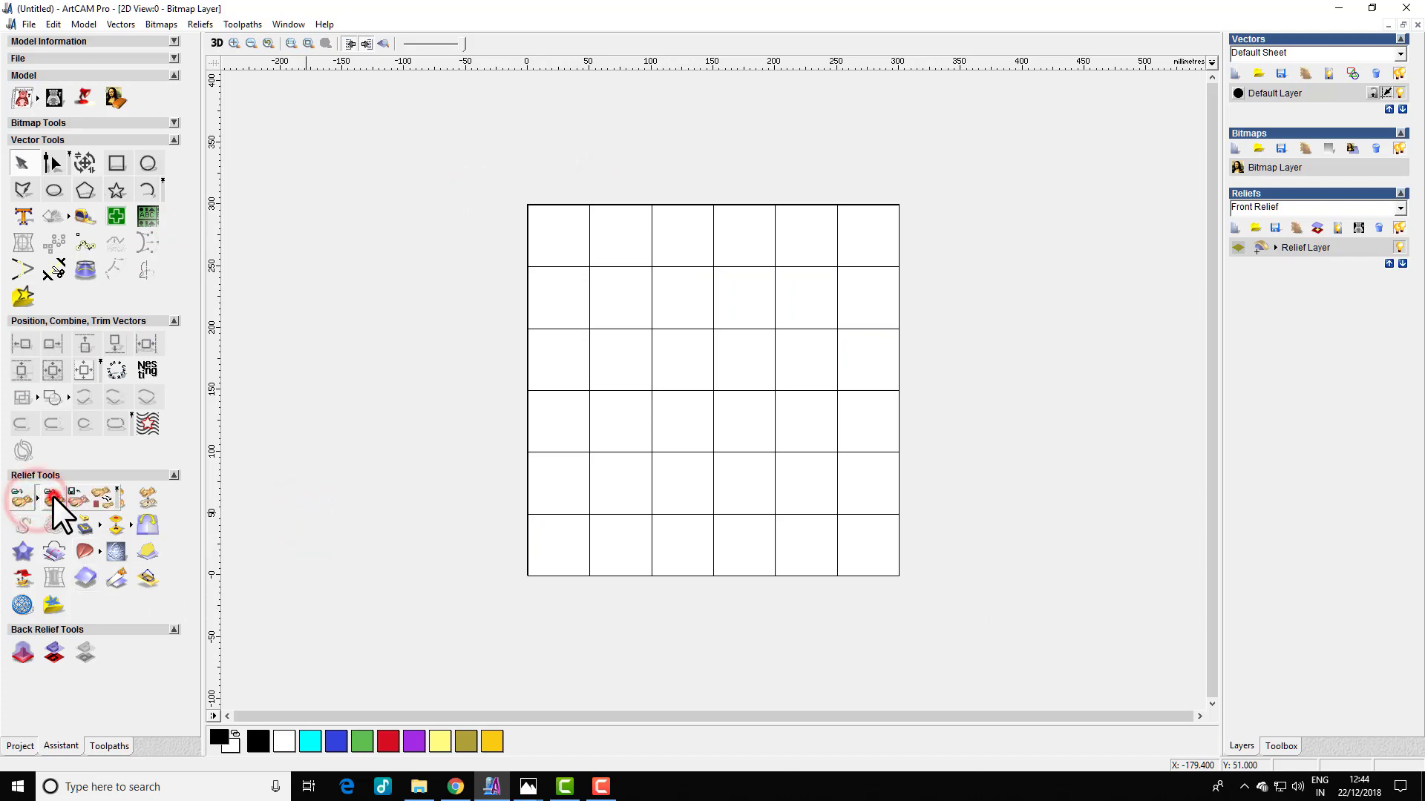
left_click(52, 495)
left_click(486, 118)
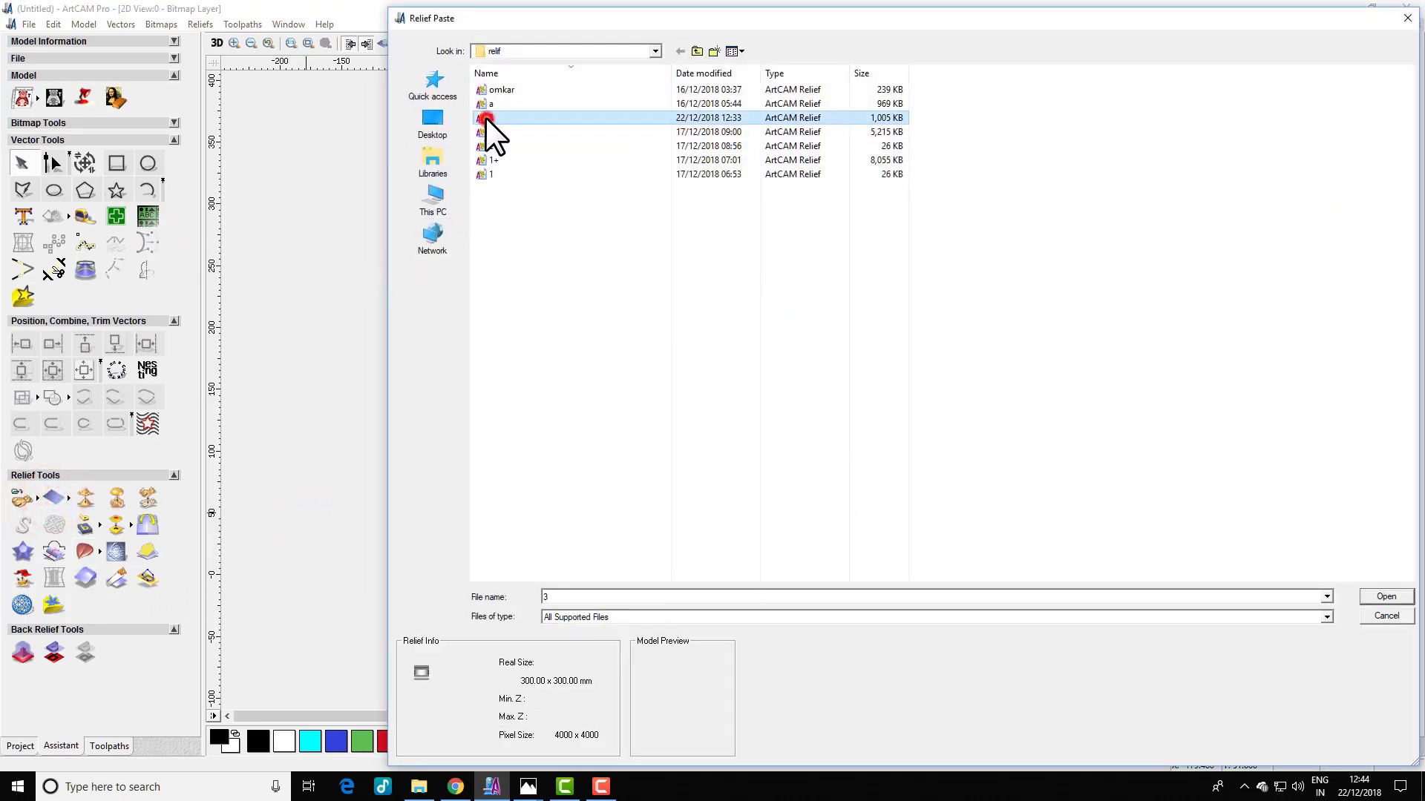
left_click(1385, 597)
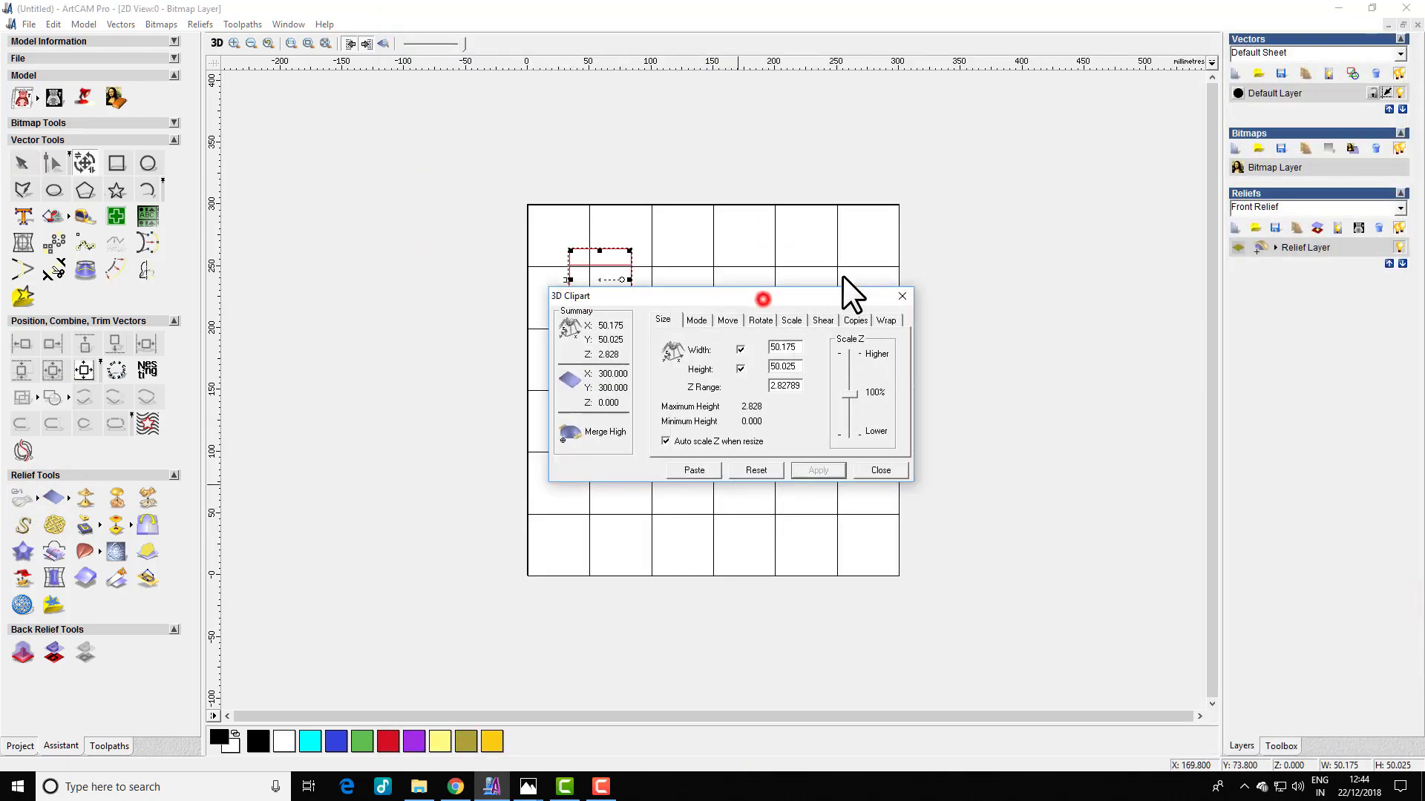
Centre the 3D clipart in the lower-left square of the grid.
left_click_drag(765, 297, 1042, 167)
left_click_drag(537, 568, 538, 575)
left_click(54, 371)
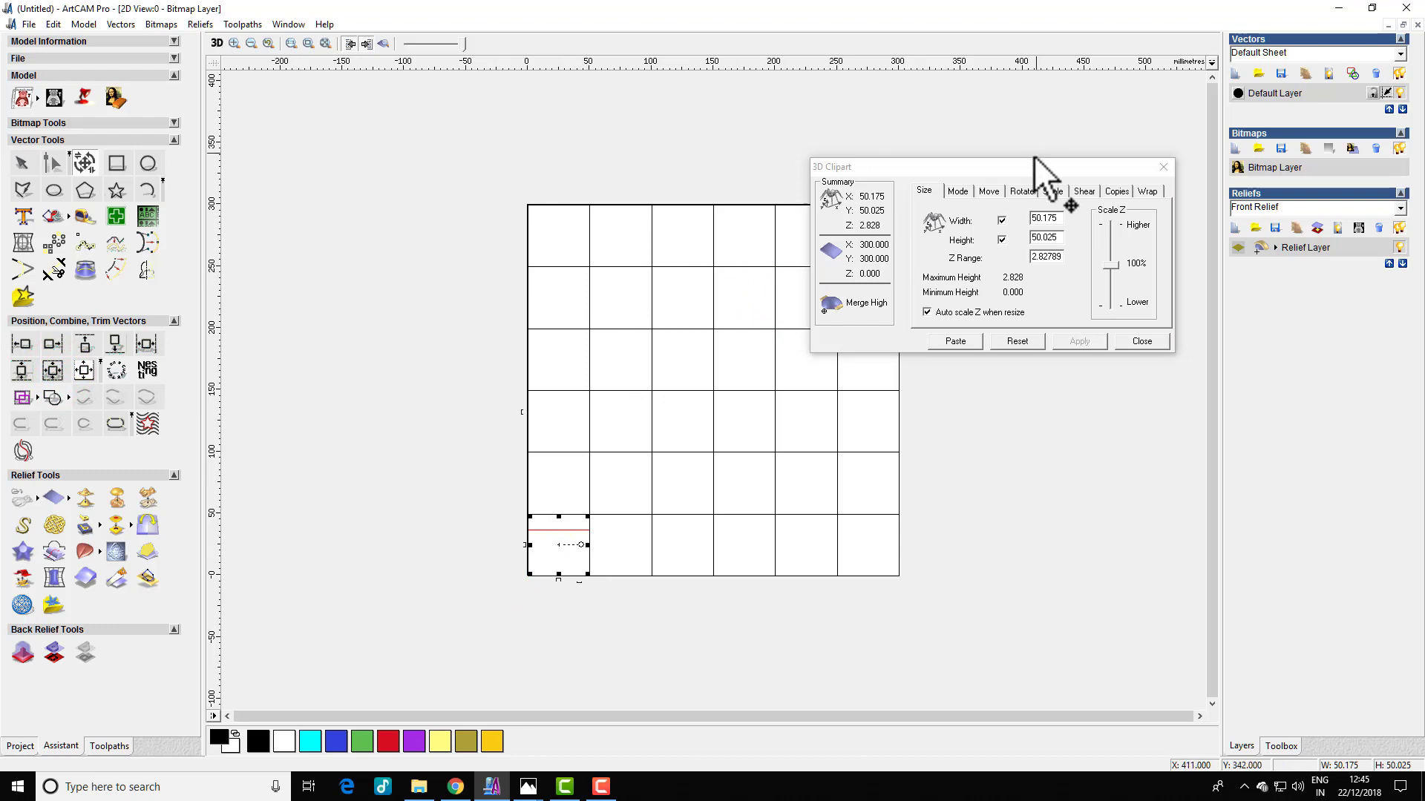
Tile the 2D and 3D views side by side and paste the ribbed clipart in the lower-left grid square.
left_click_drag(1030, 169, 404, 150)
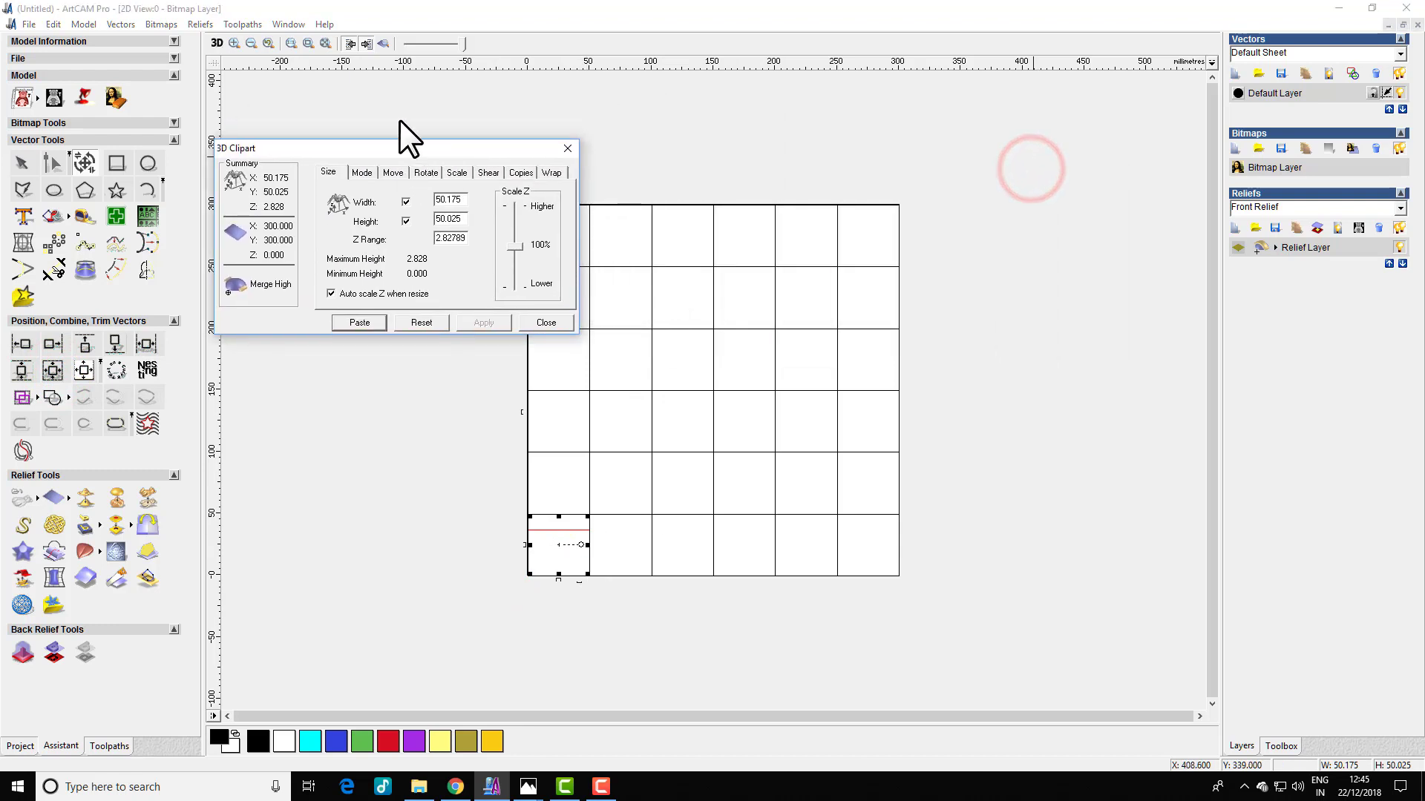
left_click(296, 23)
left_click(308, 53)
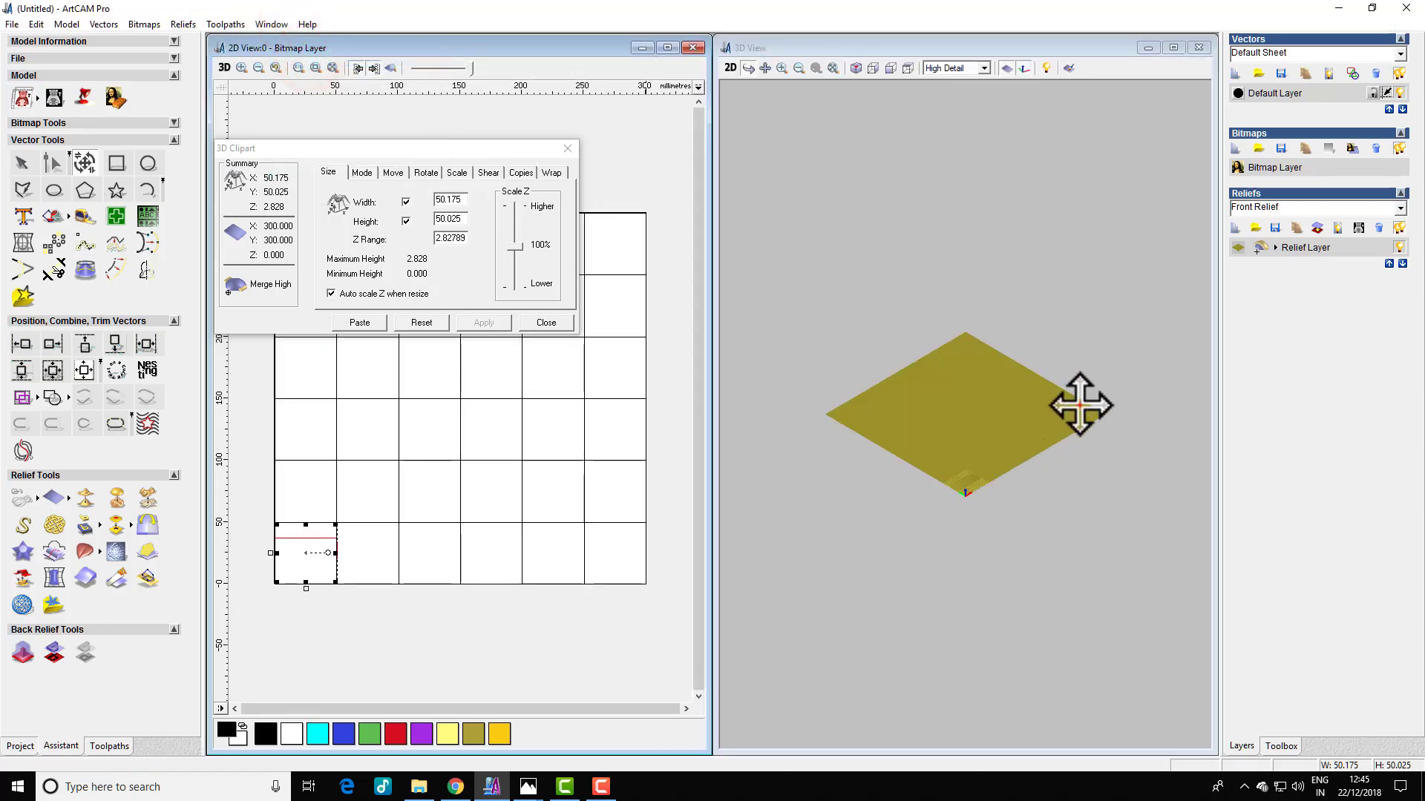
left_click_drag(1080, 405, 1011, 556)
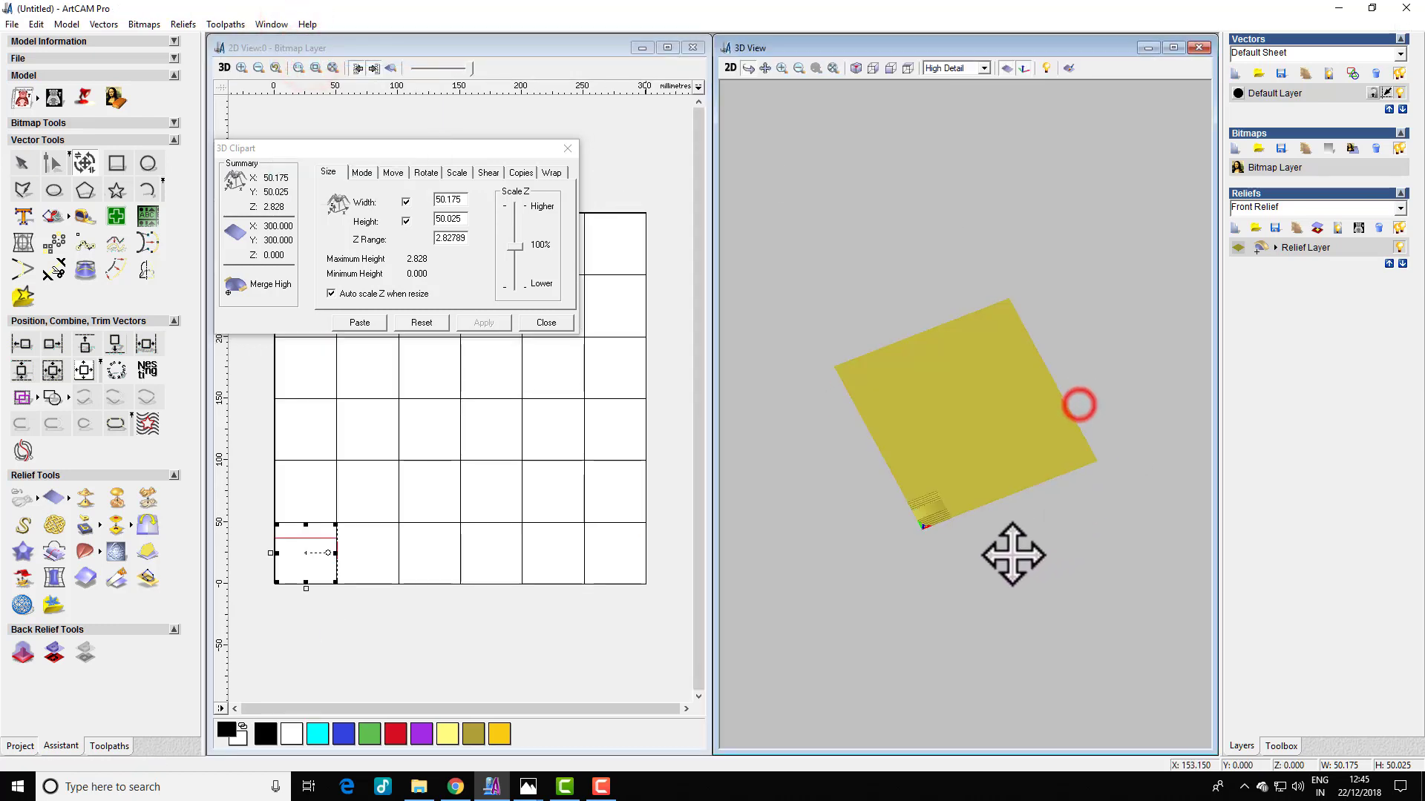
left_click(354, 324)
left_click(355, 324)
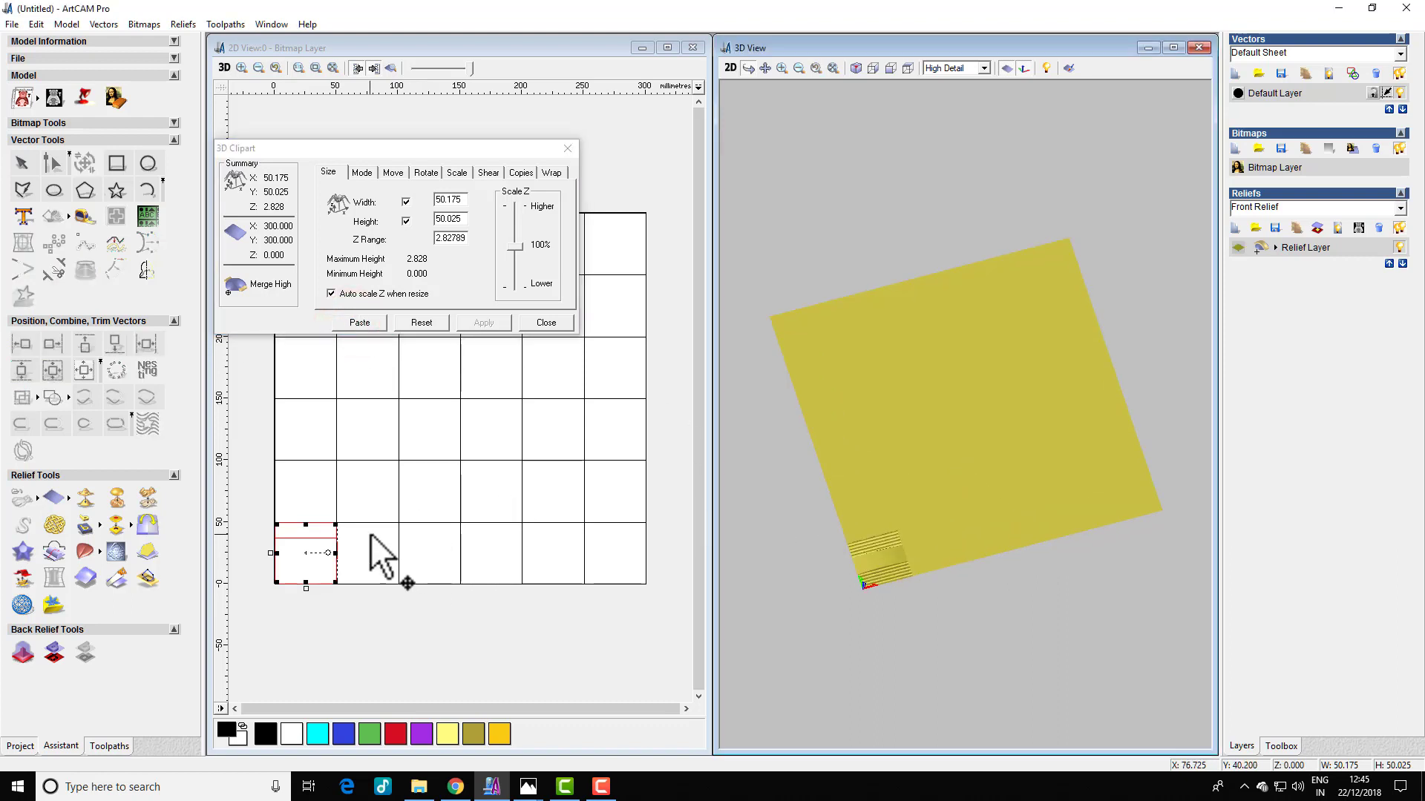
left_click(379, 586)
left_click_drag(379, 587, 375, 581)
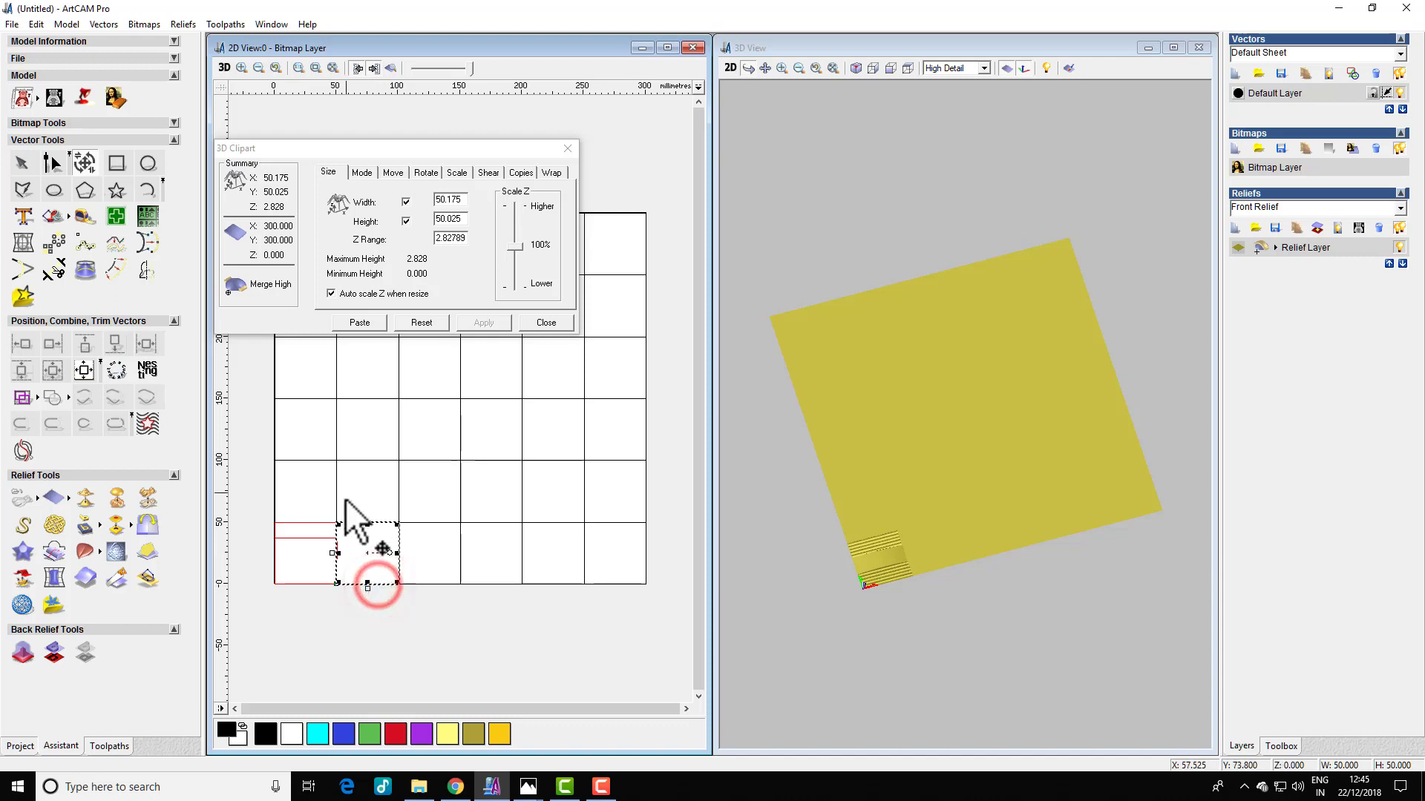
left_click(303, 539, "shift")
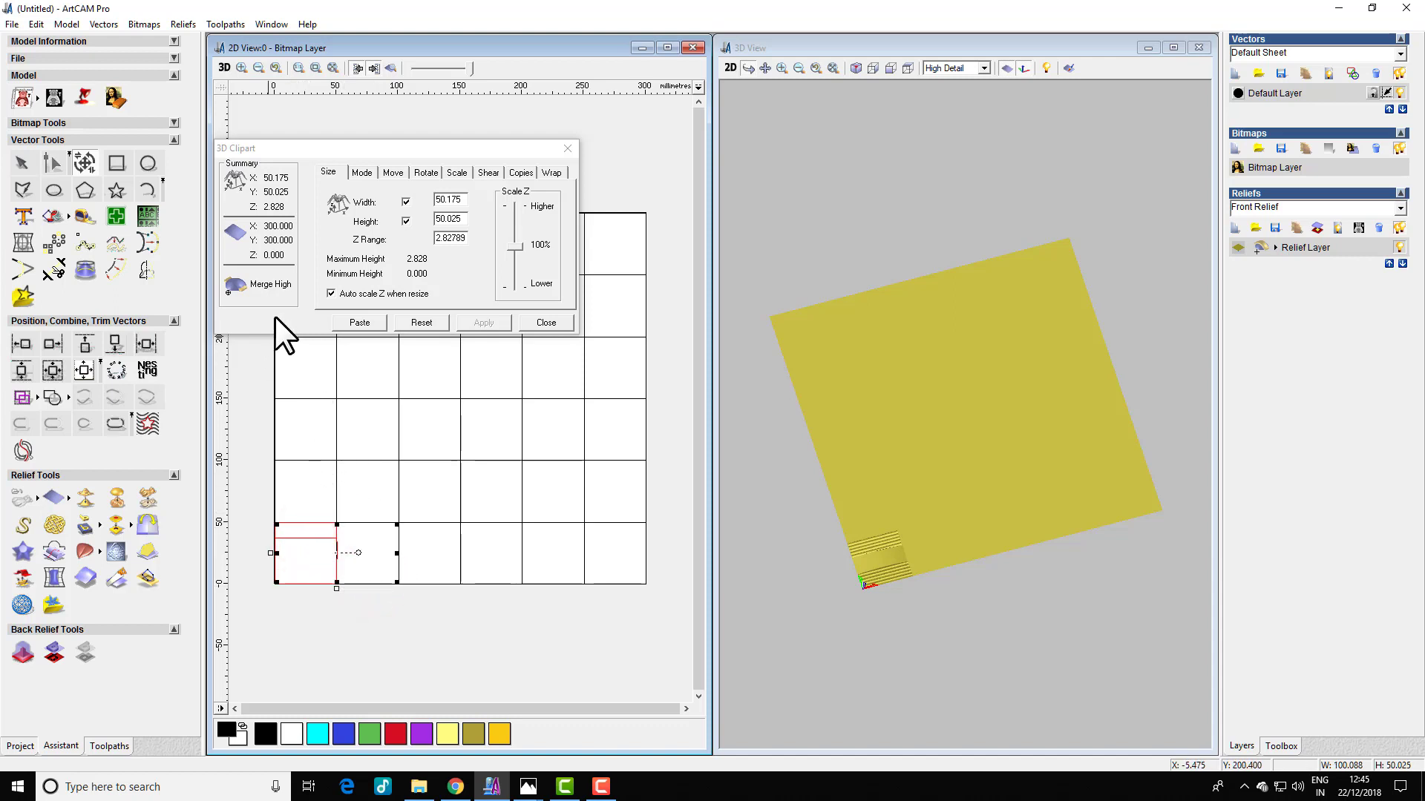
left_click(58, 373)
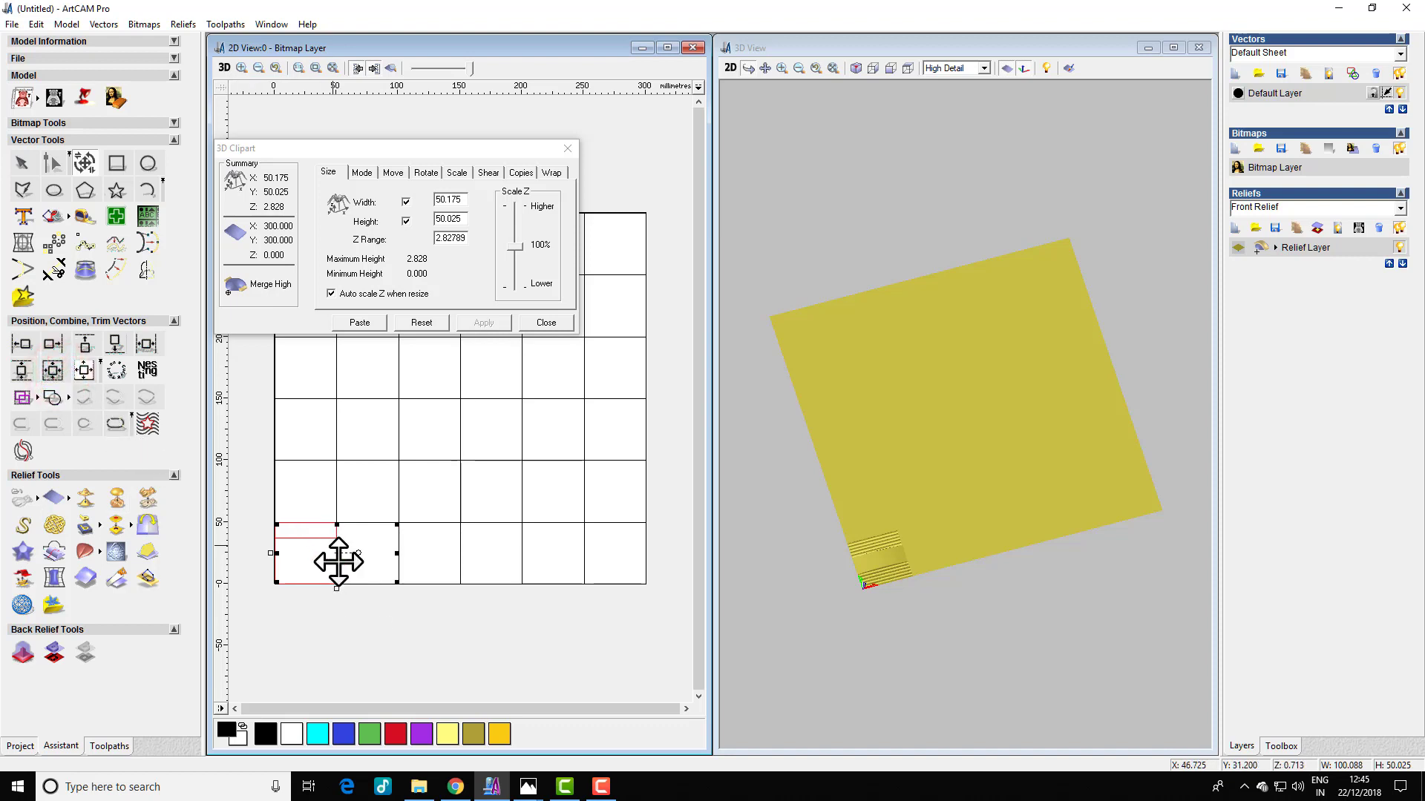
left_click(350, 610)
Centre the ribbed clipart in the second grid square of the bottom row.
left_click(309, 536)
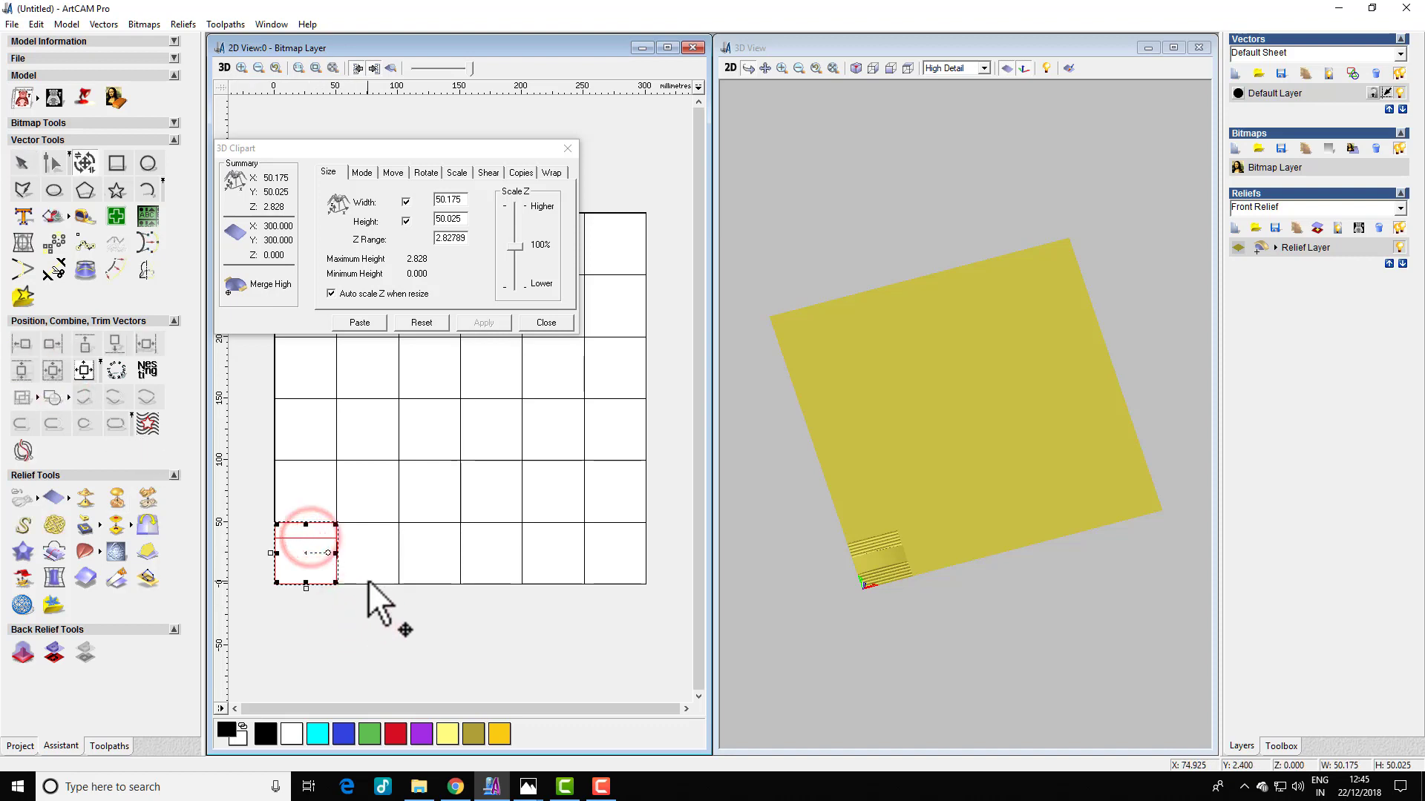
left_click(368, 583, "shift")
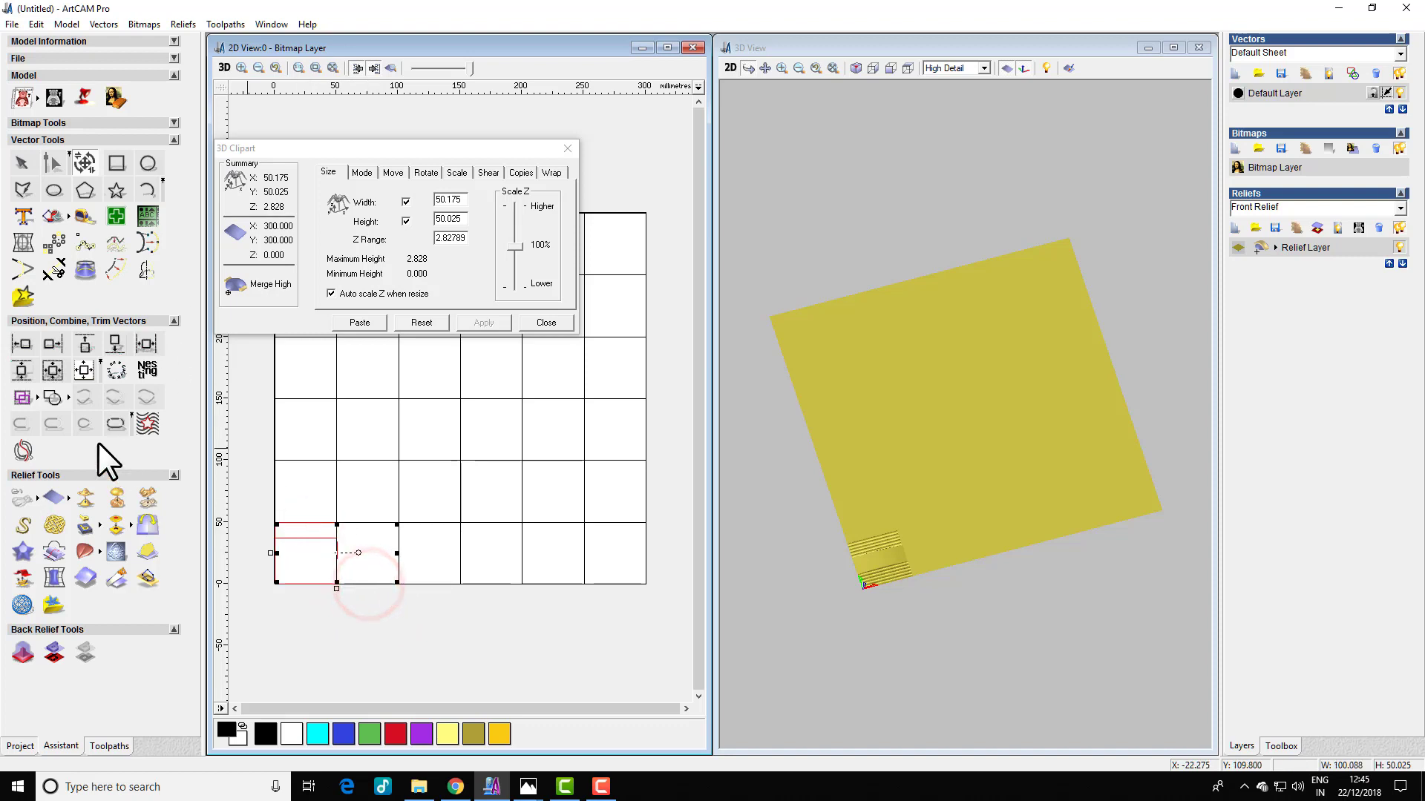
left_click(52, 370)
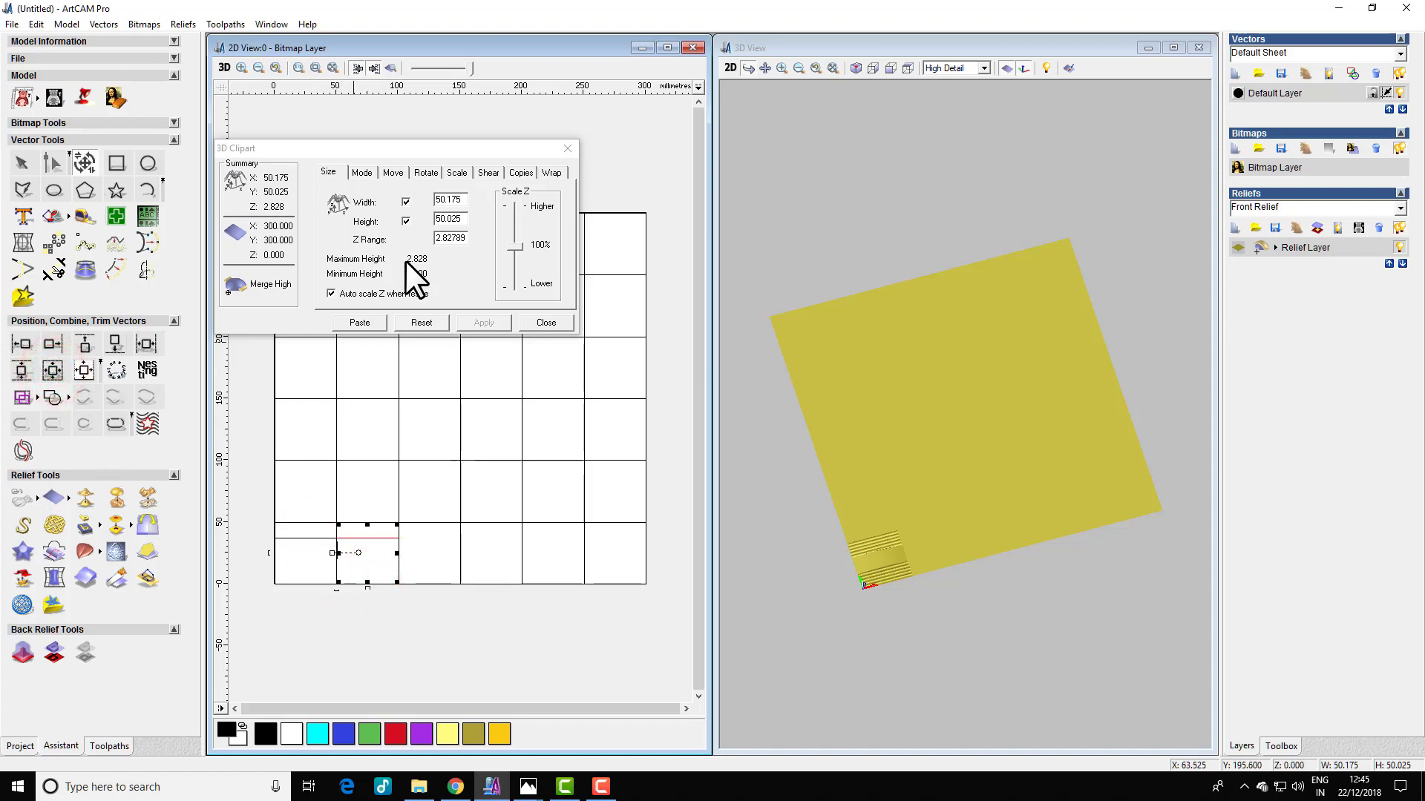
Rotate the clipart in the second square by 90 degrees about its centre and paste it into the relief.
left_click(421, 178)
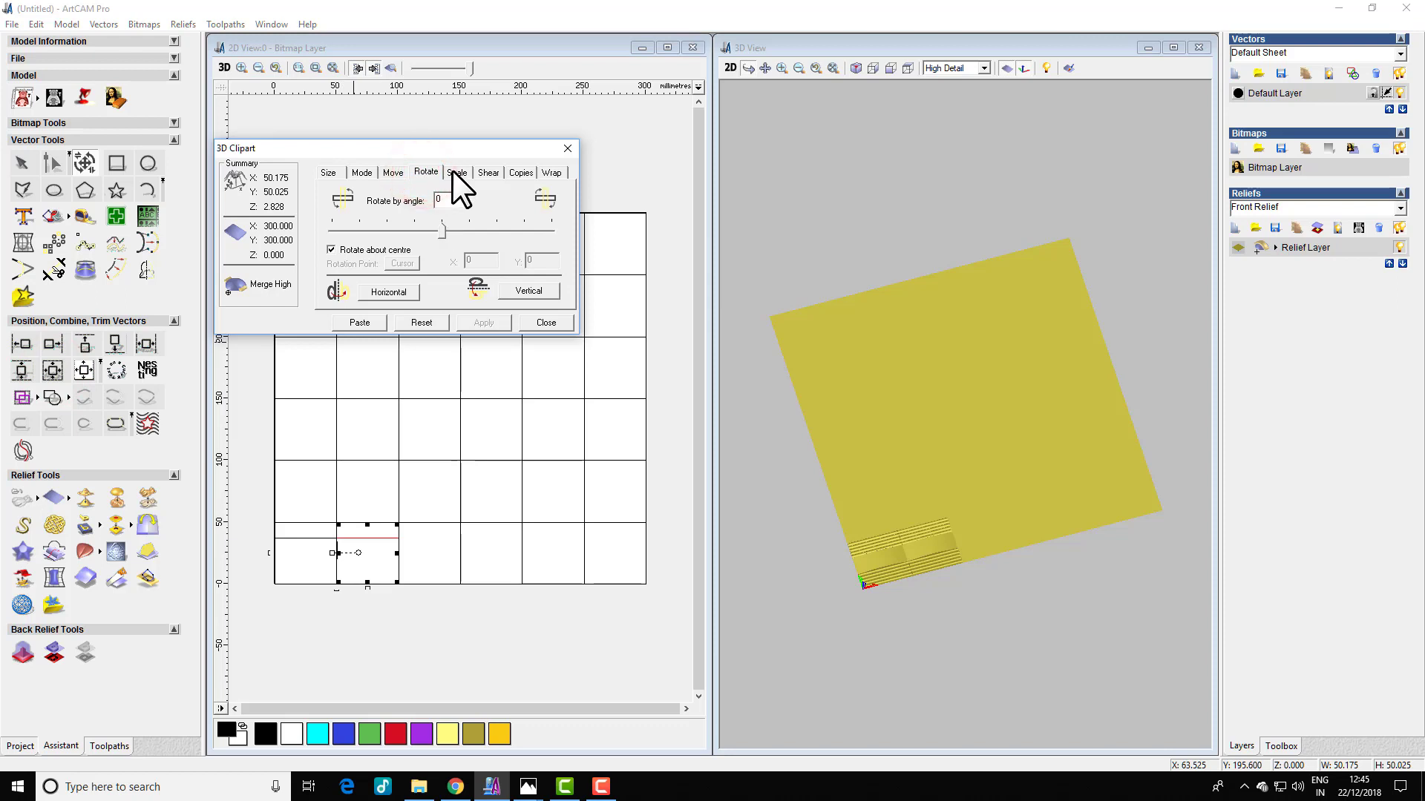
left_click(455, 172)
left_click(426, 172)
left_click(447, 199)
type("90")
left_click(474, 323)
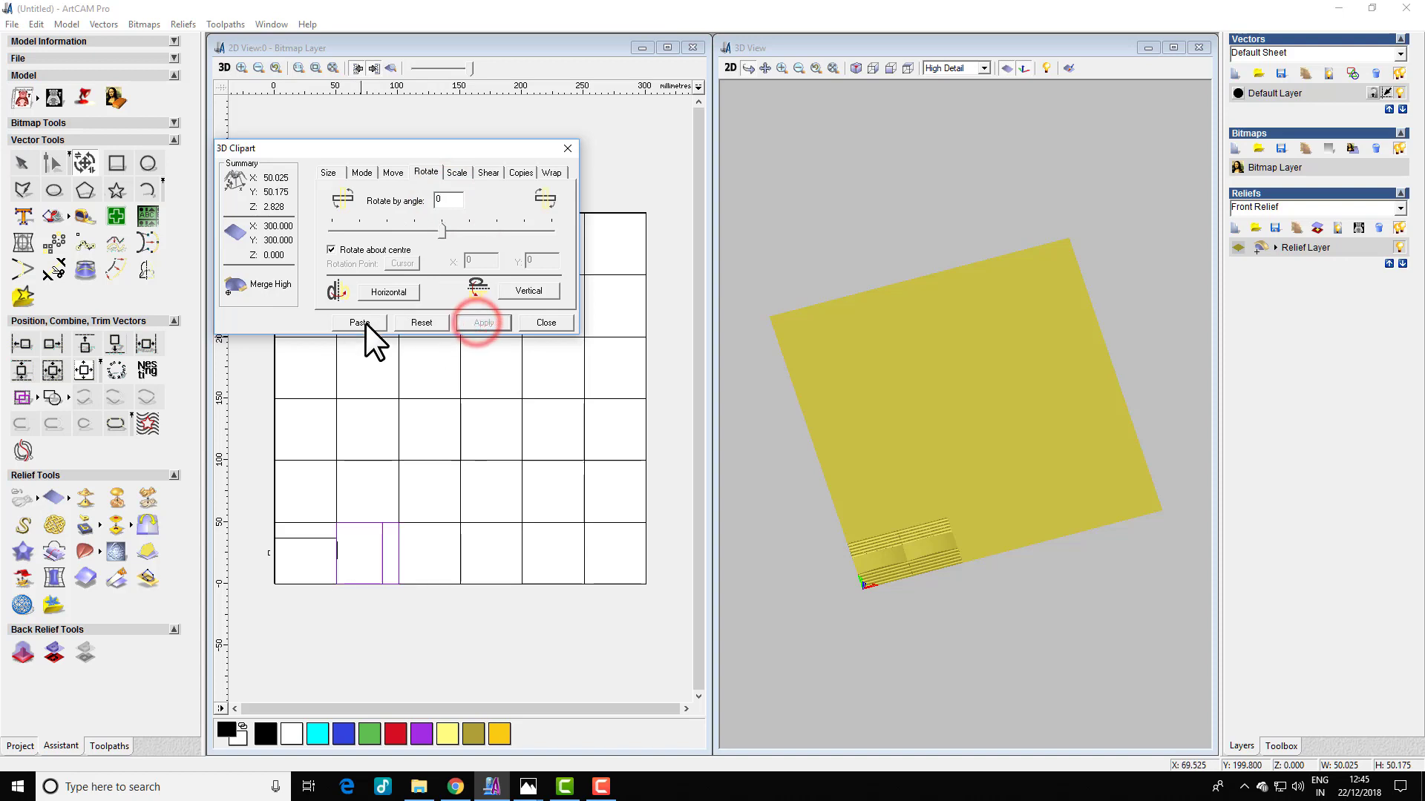
left_click(367, 322)
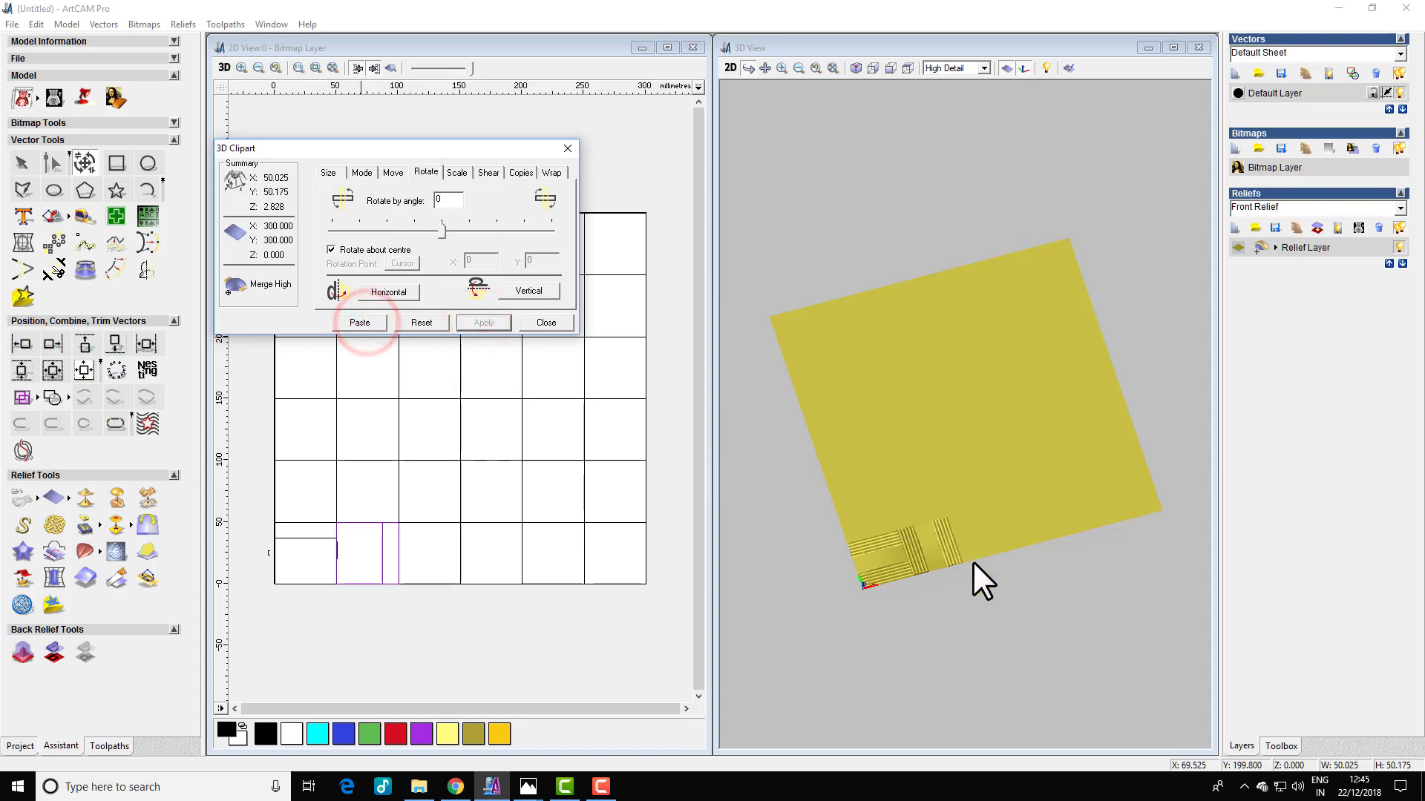
Examine the join between the two pasted ribbed tiles from directly above in the 3D view.
scroll(971, 571, "up", 2)
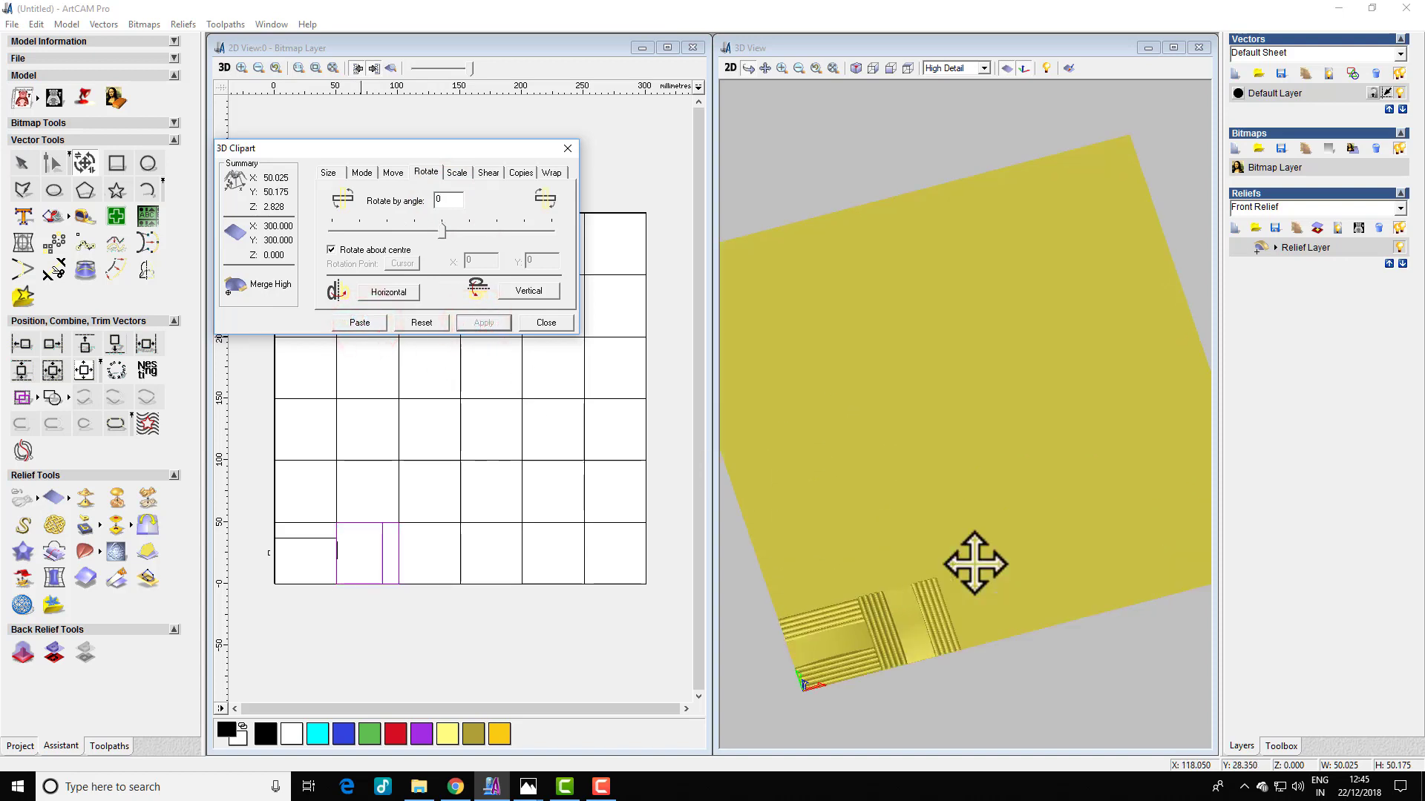
left_click(916, 69)
left_click(908, 67)
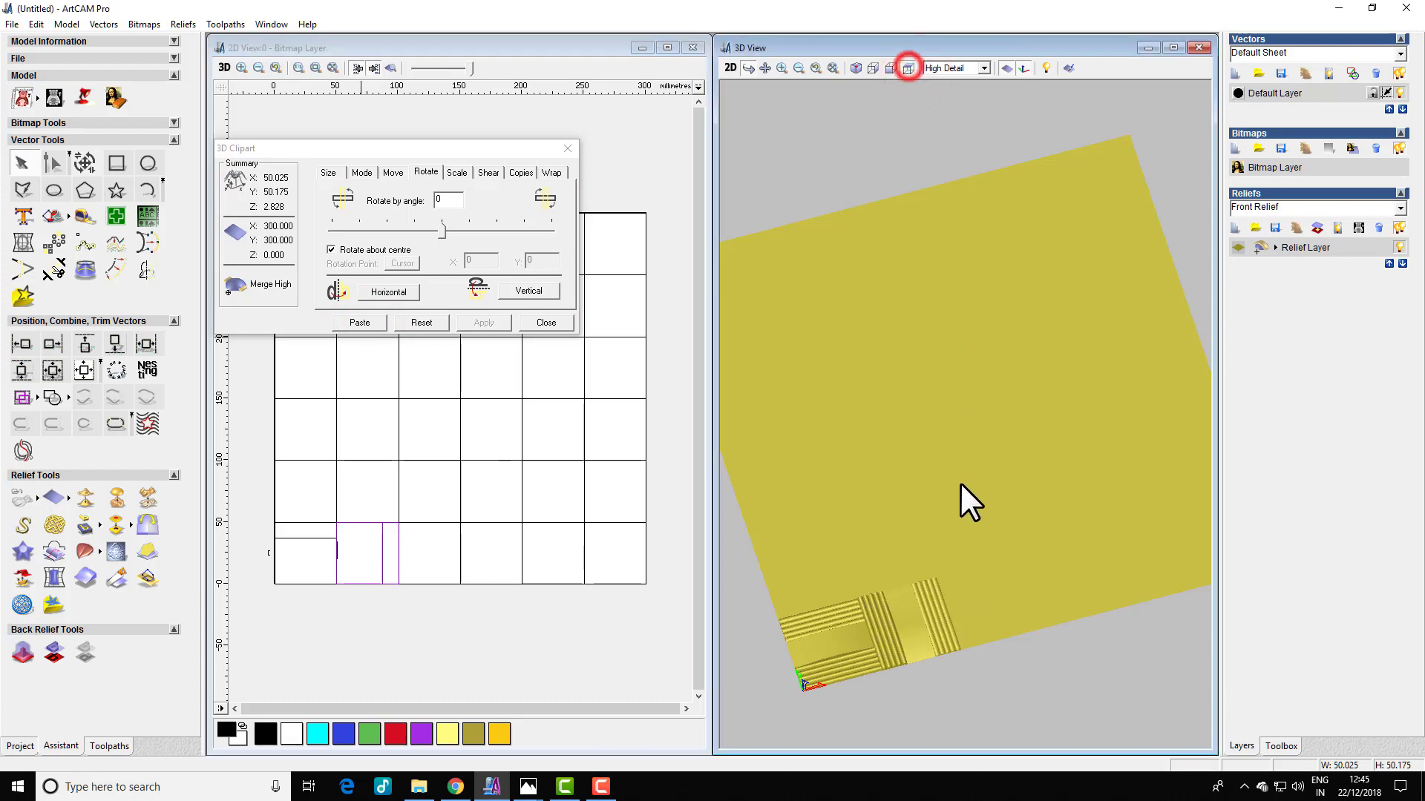
scroll(990, 466, "up", 3)
scroll(984, 468, "up", 1)
scroll(865, 417, "up", 2)
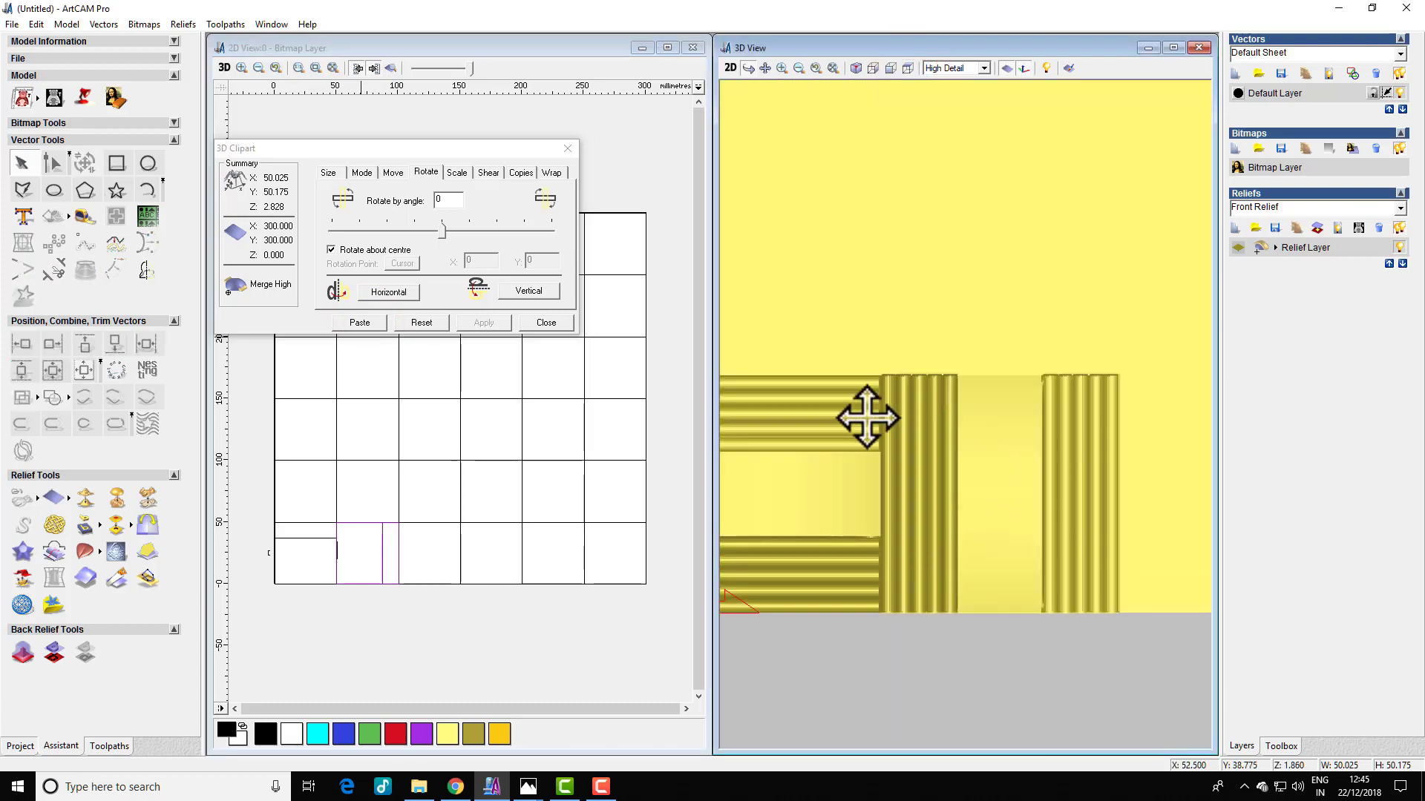
scroll(1008, 477, "down", 2)
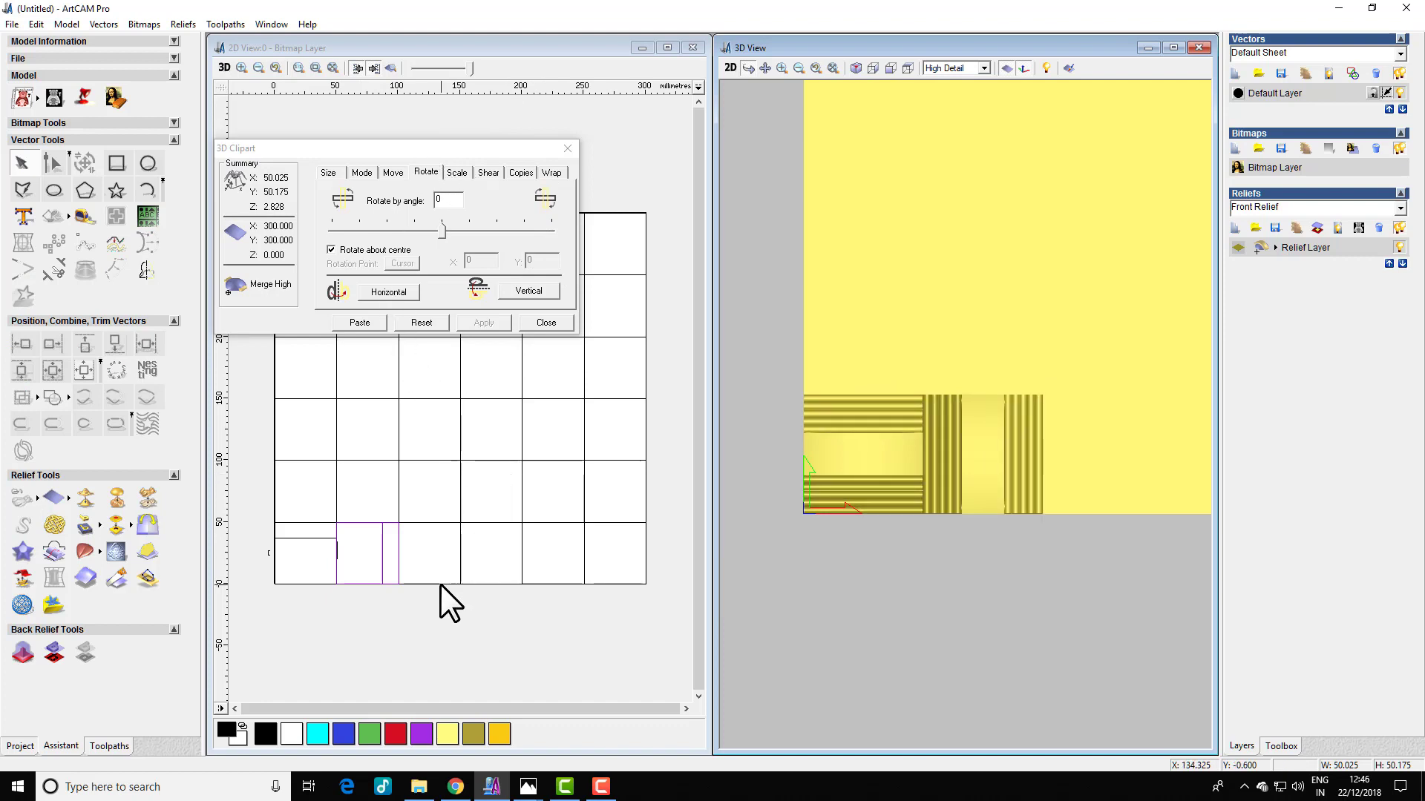
Centre the ribbed clipart in the third square of the bottom row, rotated by 90 degrees about its centre, and paste it.
left_click(424, 520)
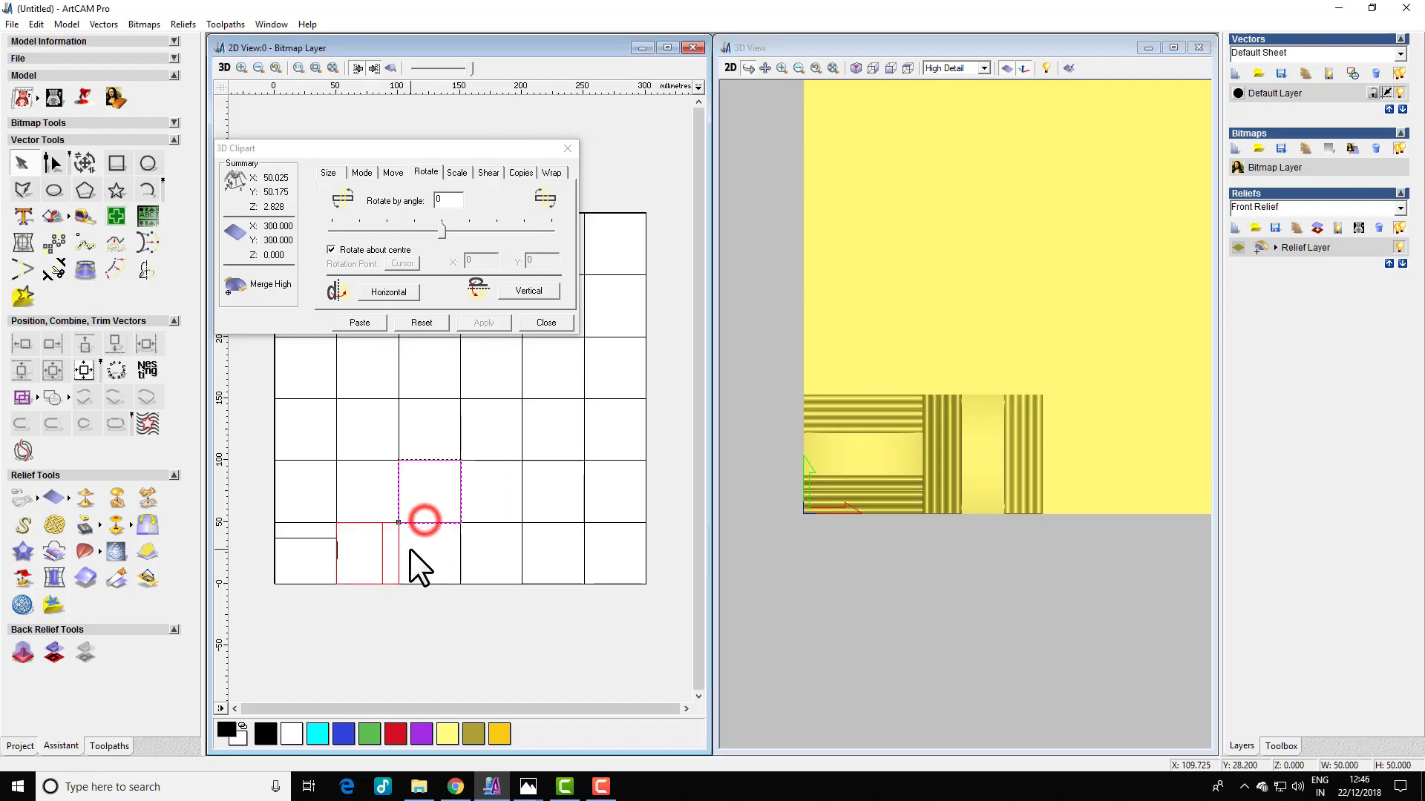
left_click(379, 570)
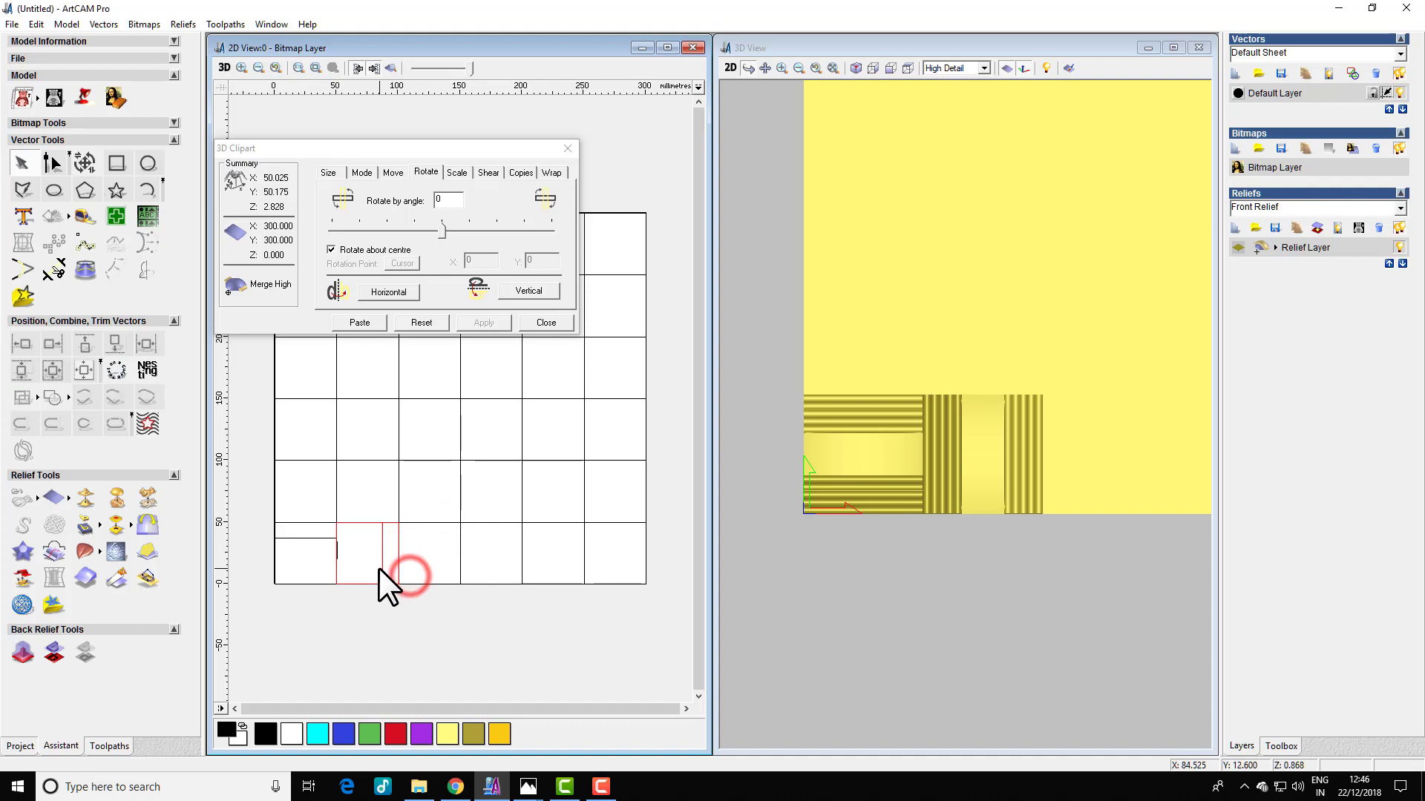
left_click(434, 585, "shift")
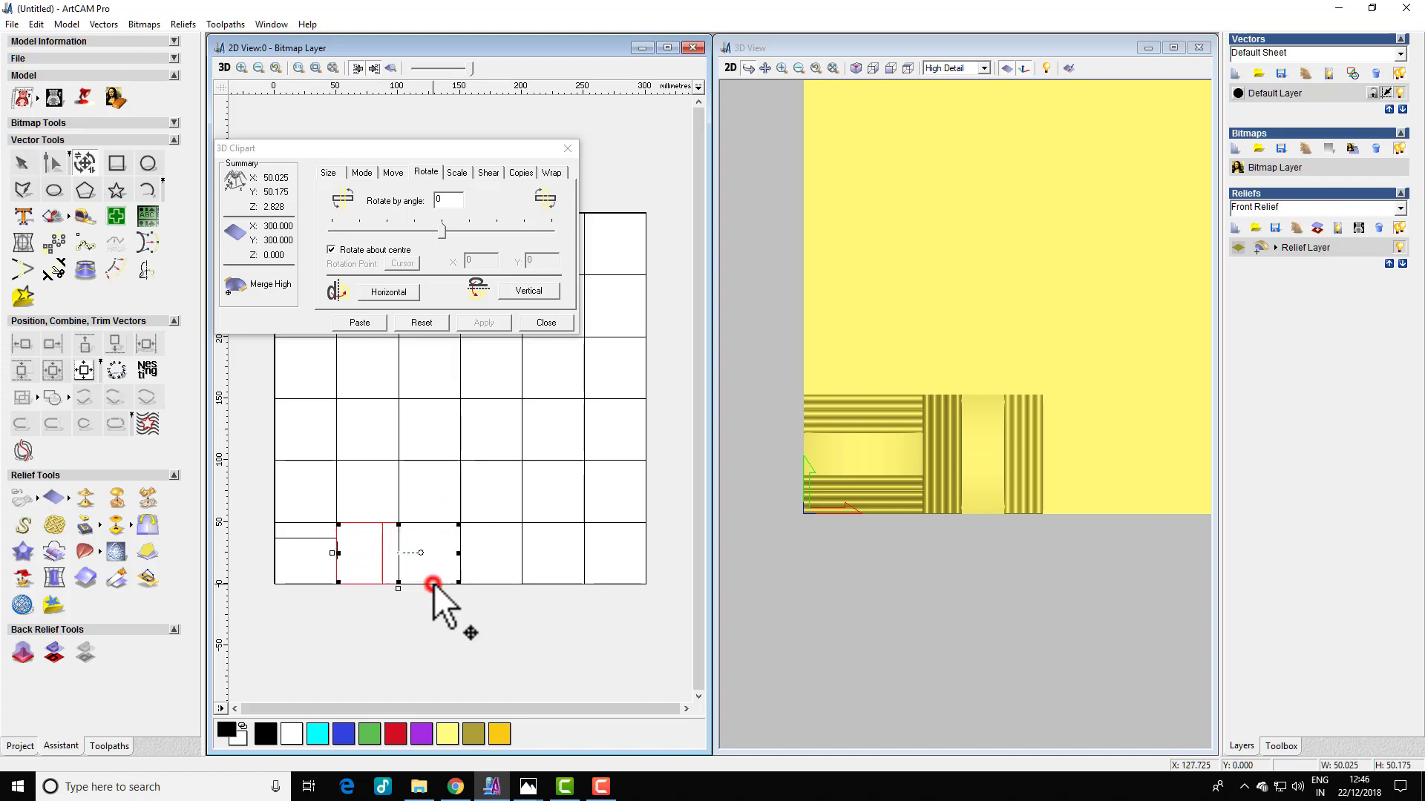
left_click(49, 368)
left_click(451, 199)
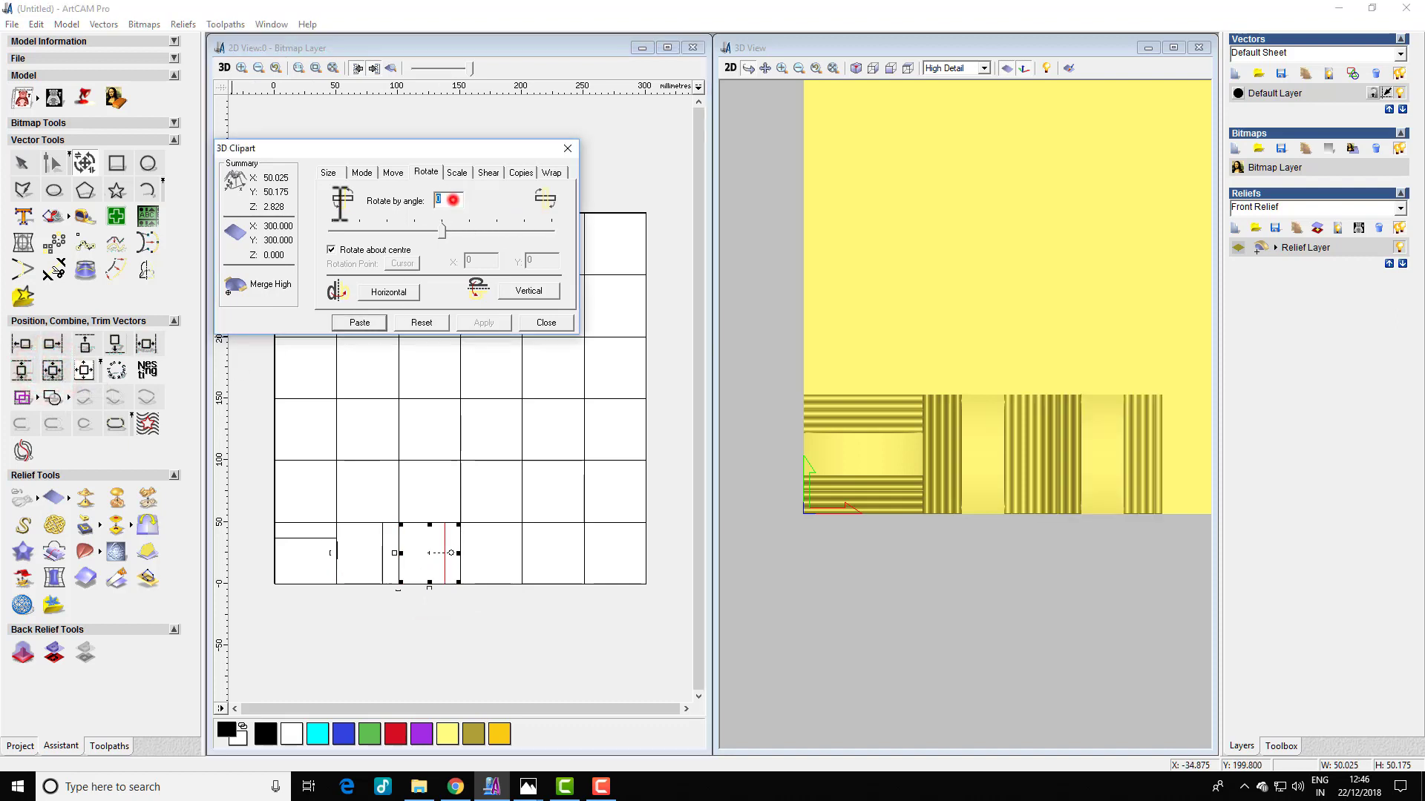
type("90")
left_click(478, 322)
left_click(365, 324)
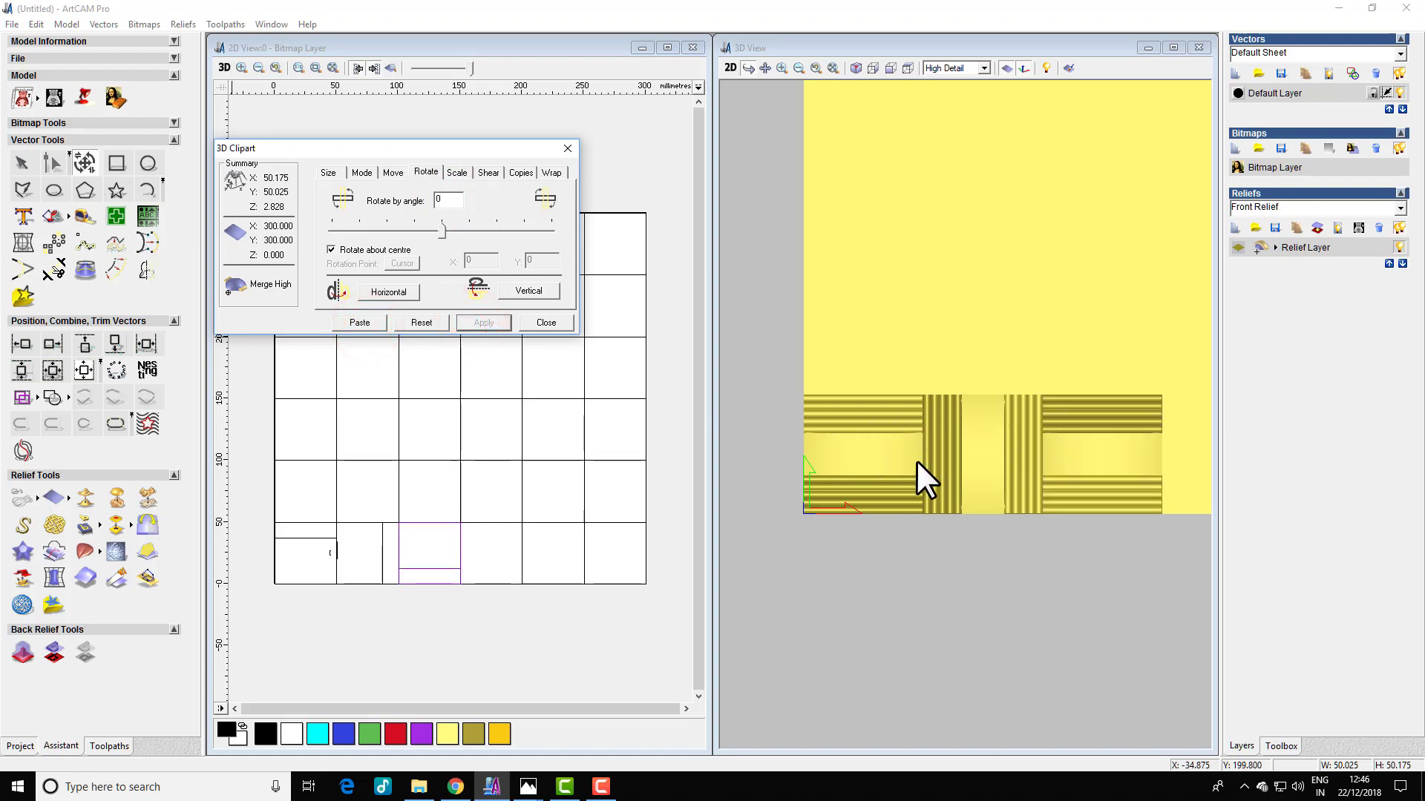
Move the clipart to the centre of the fourth bottom-row square and paste it there rotated by 90 degrees.
left_click(1034, 428)
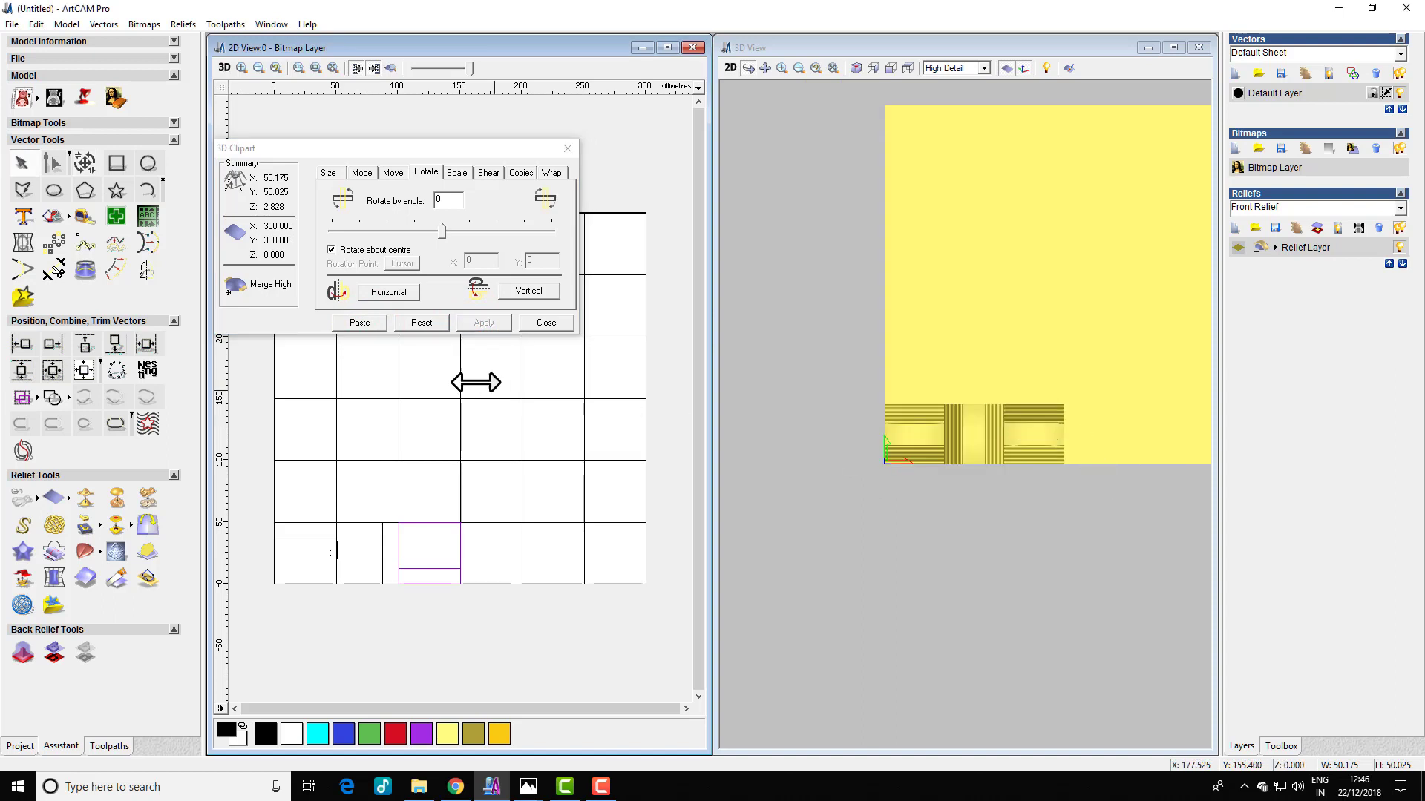
left_click(455, 567)
left_click(452, 569)
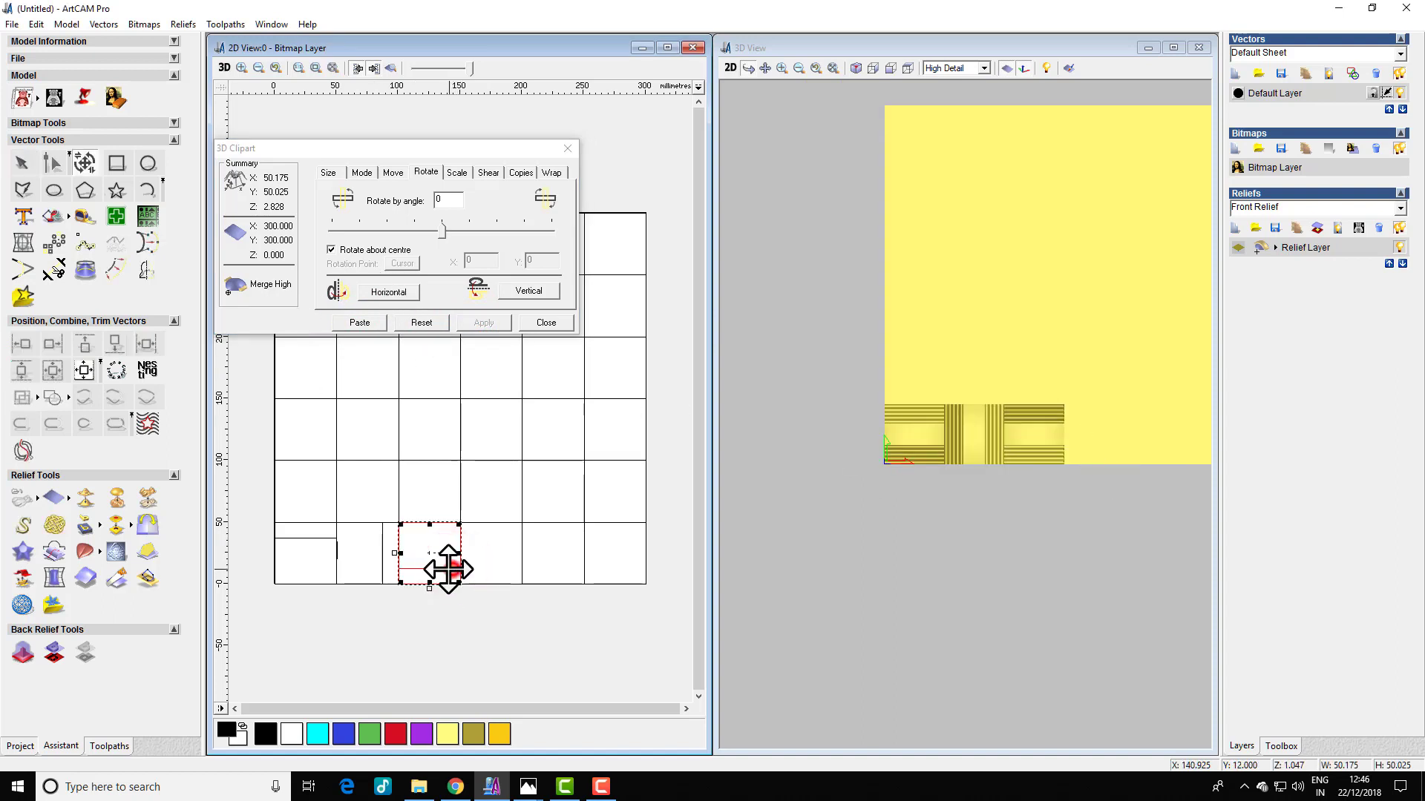
left_click(491, 583, "shift")
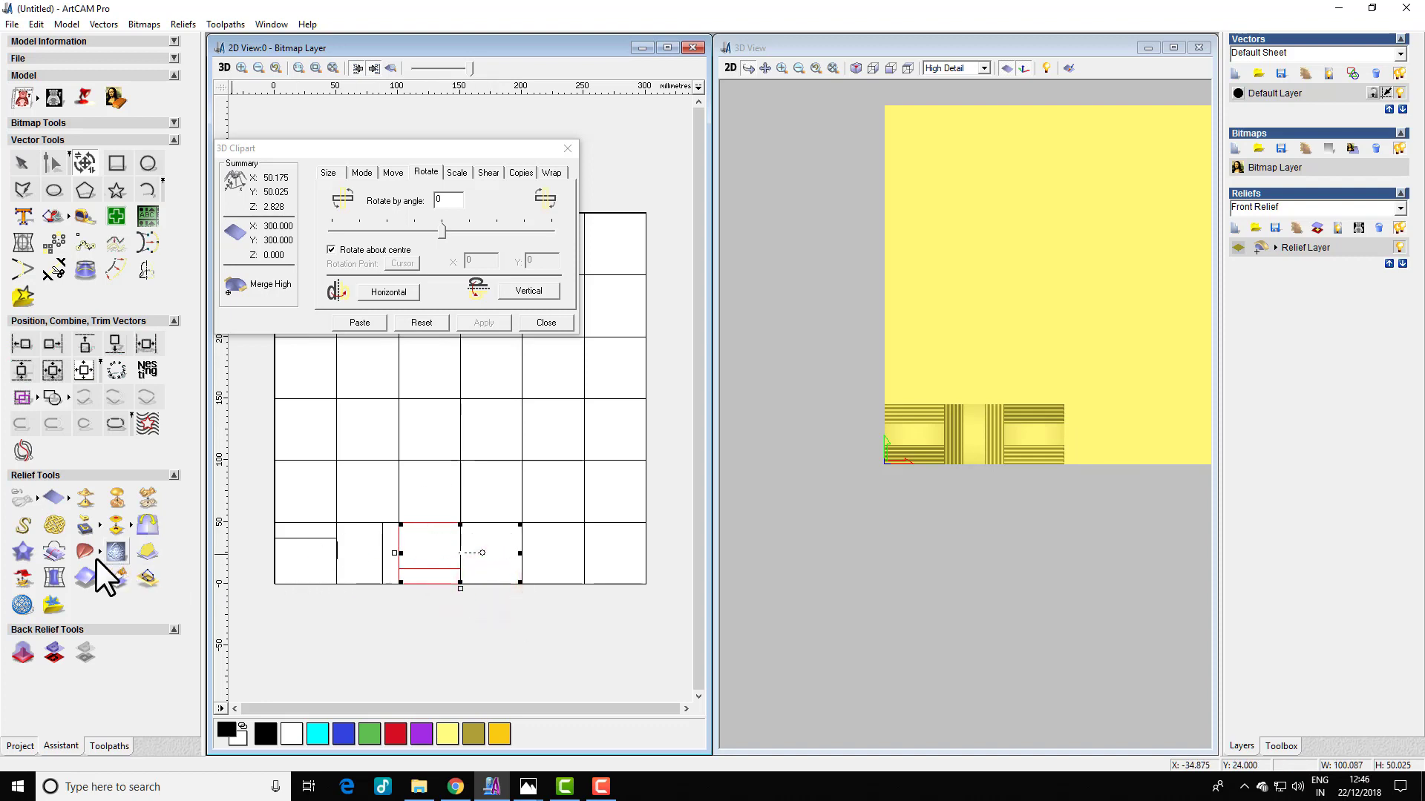
left_click(53, 370)
left_click(447, 201)
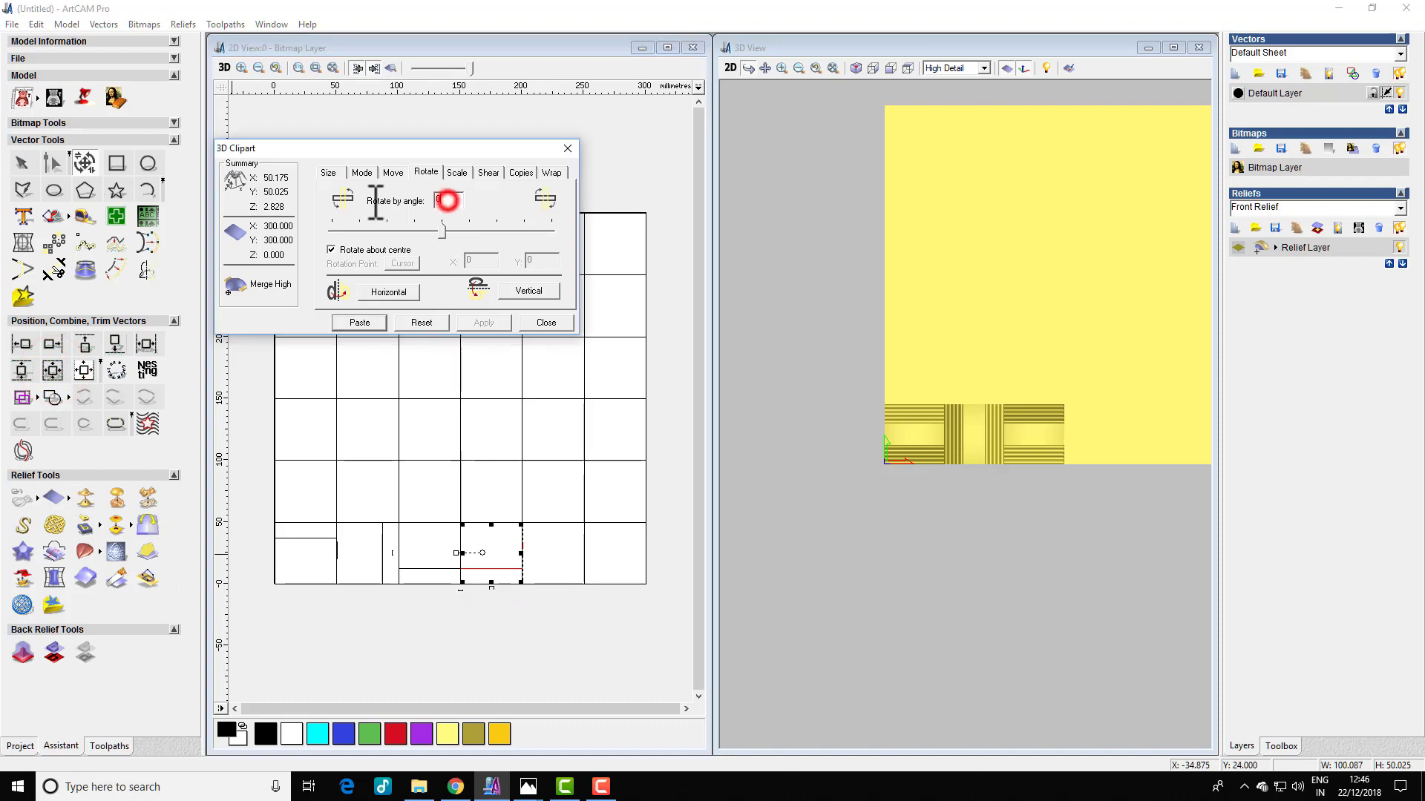
type("90")
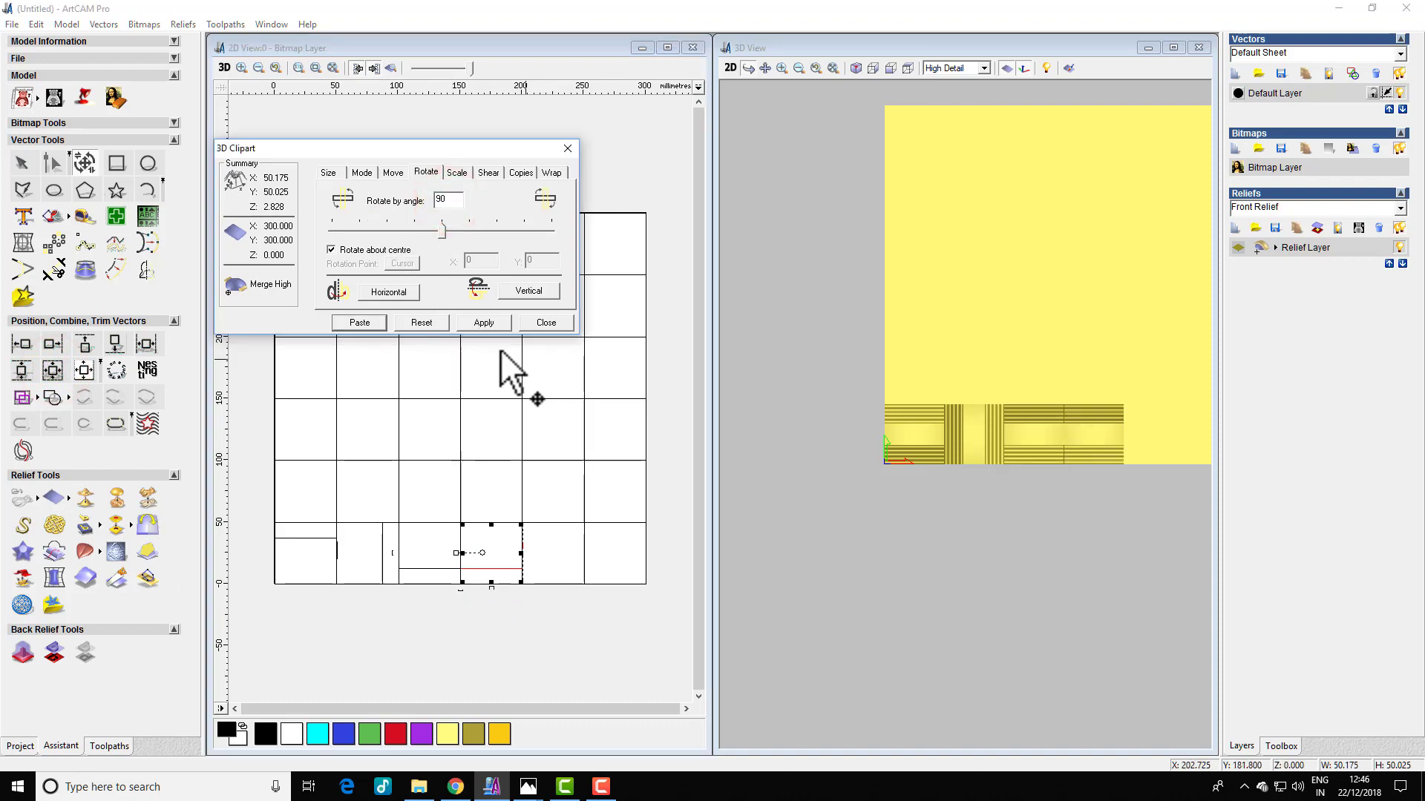
left_click(475, 322)
left_click(363, 322)
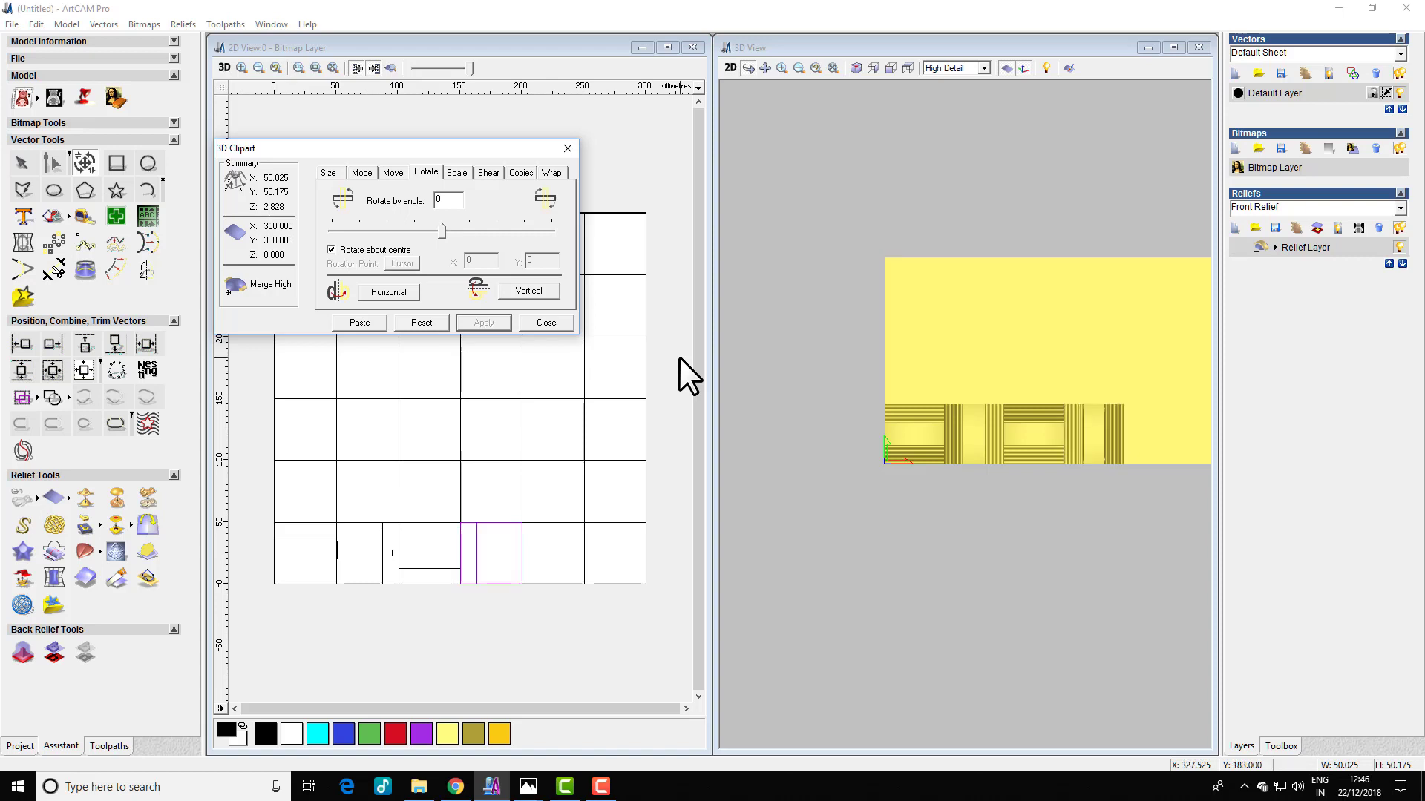
Align the clipart with the fifth bottom-row square's centre, rotate it by 90 degrees and paste it into the relief.
left_click(264, 395)
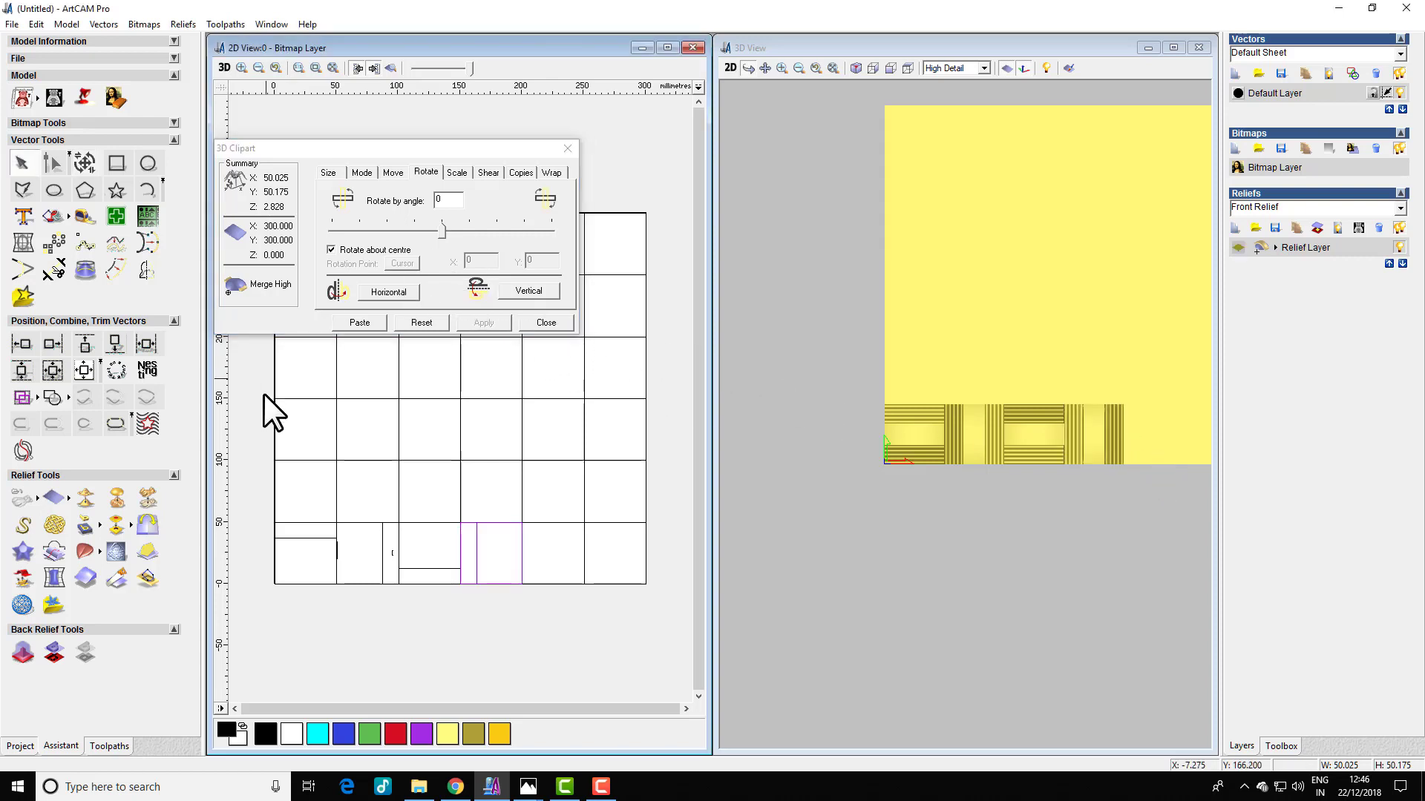
left_click(493, 574)
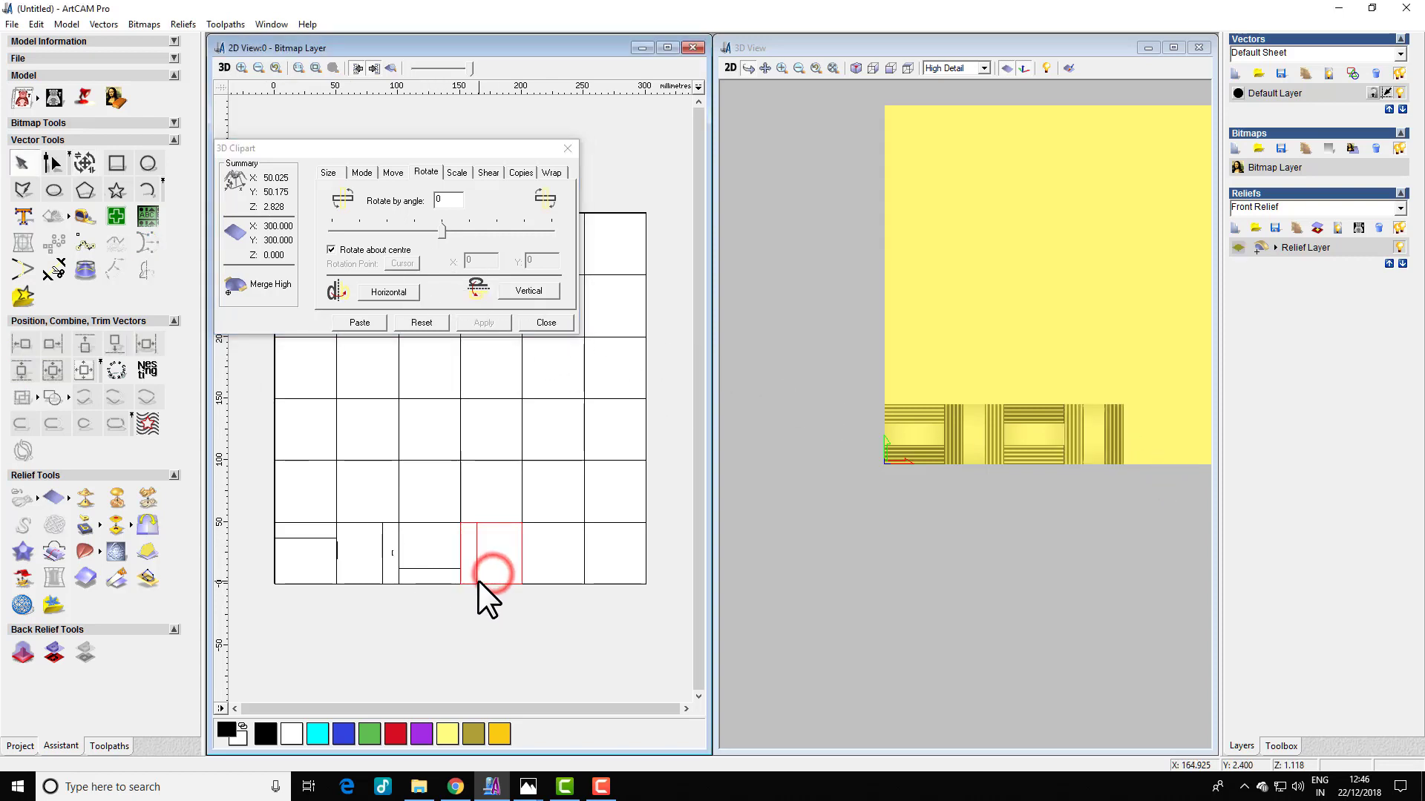
left_click(478, 581)
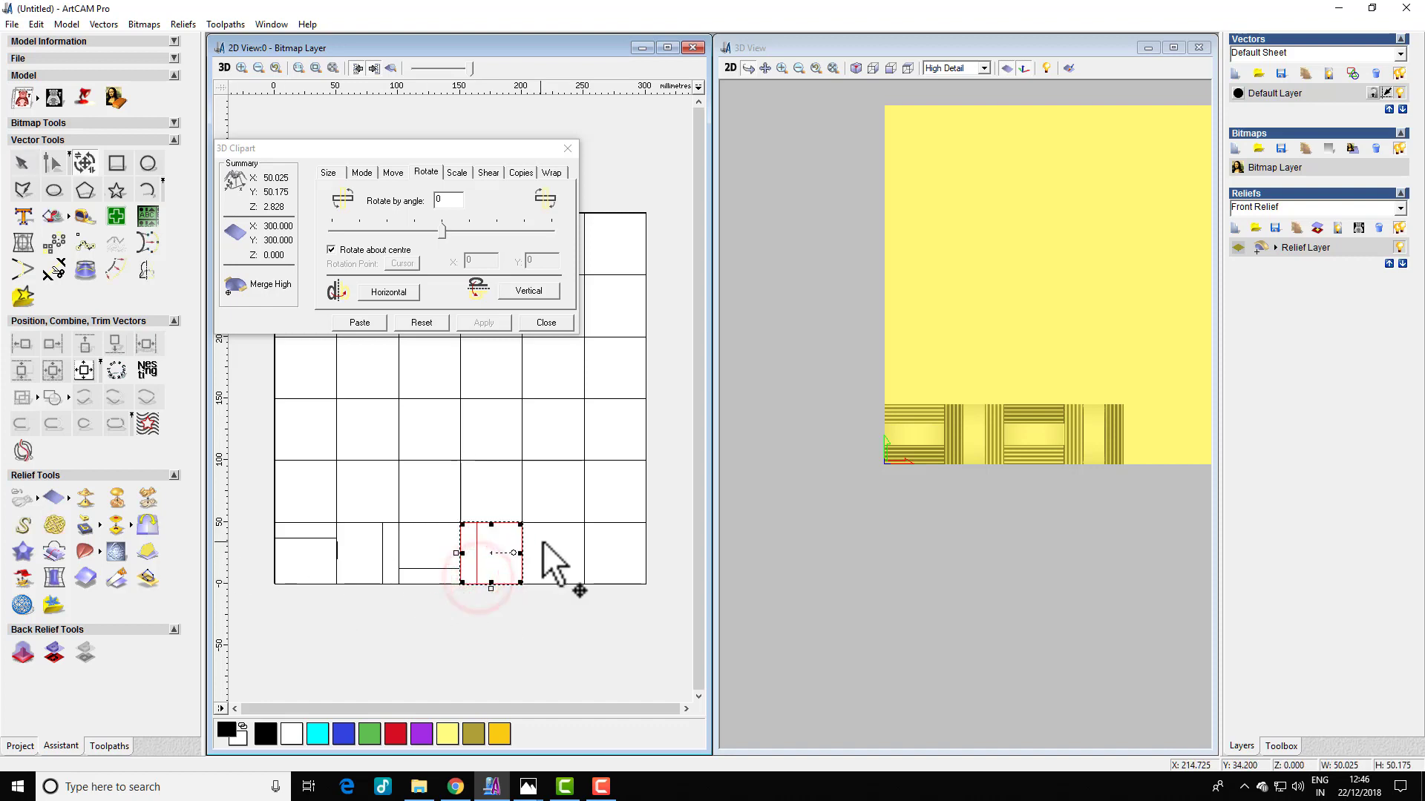
left_click(554, 584, "shift")
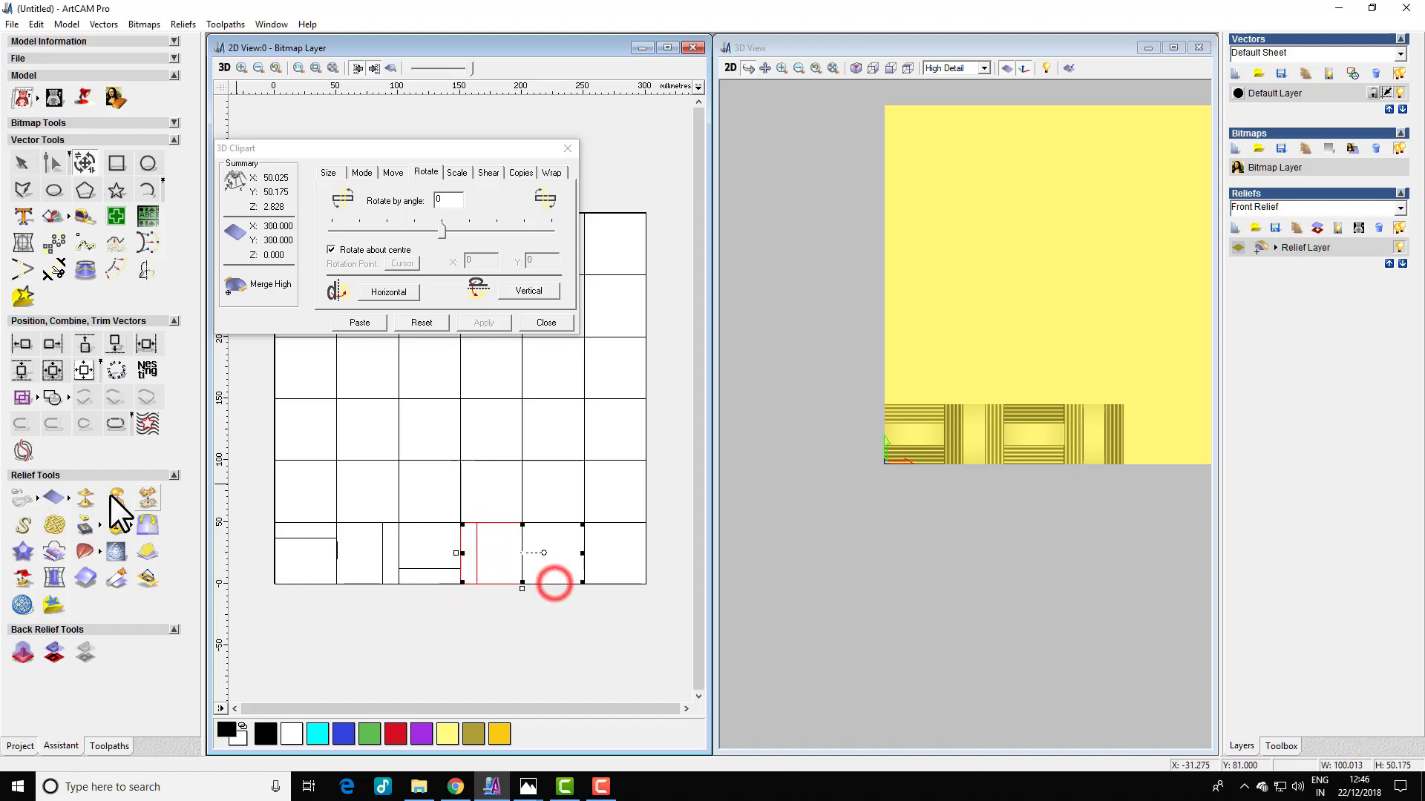
left_click(49, 368)
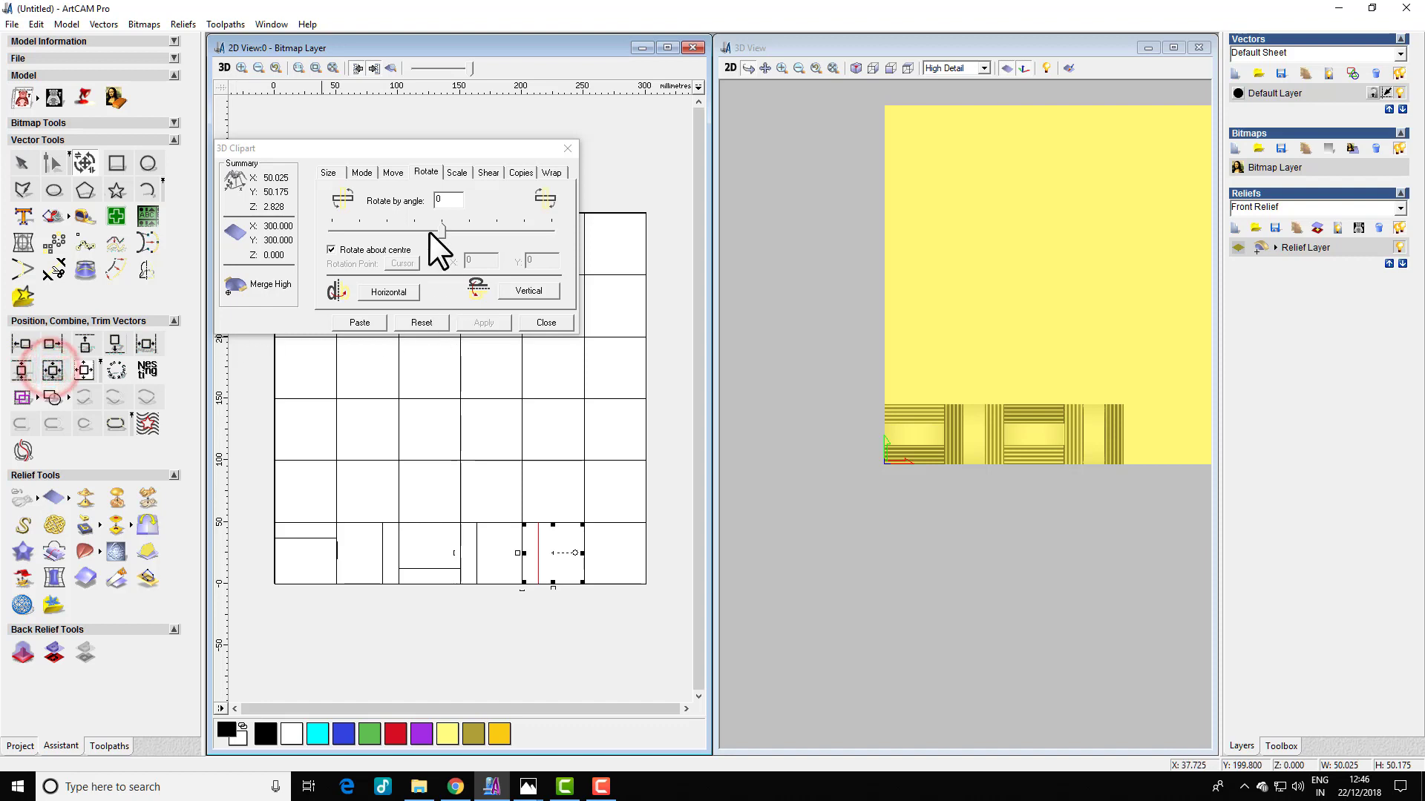
double_click(447, 199)
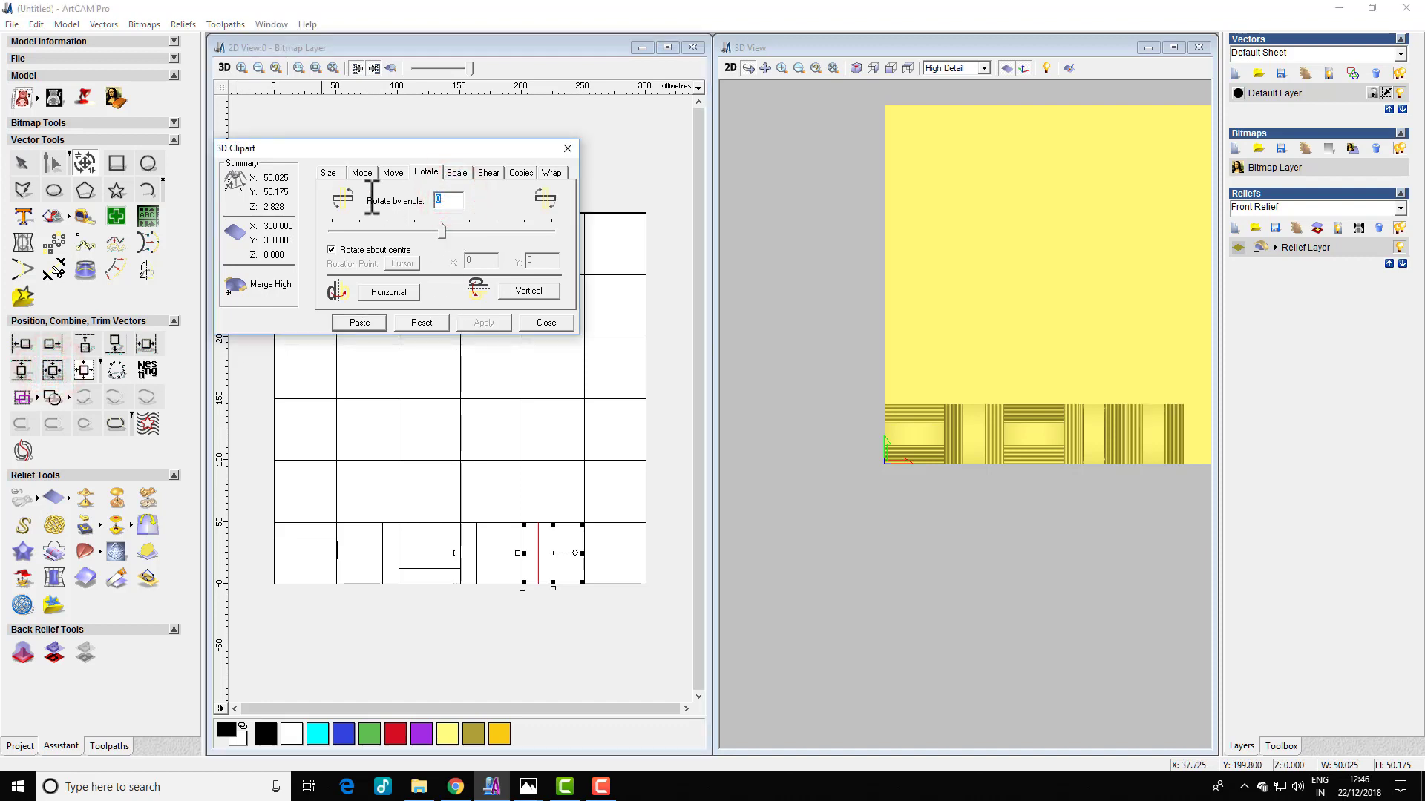
type("90")
left_click(486, 325)
left_click(359, 324)
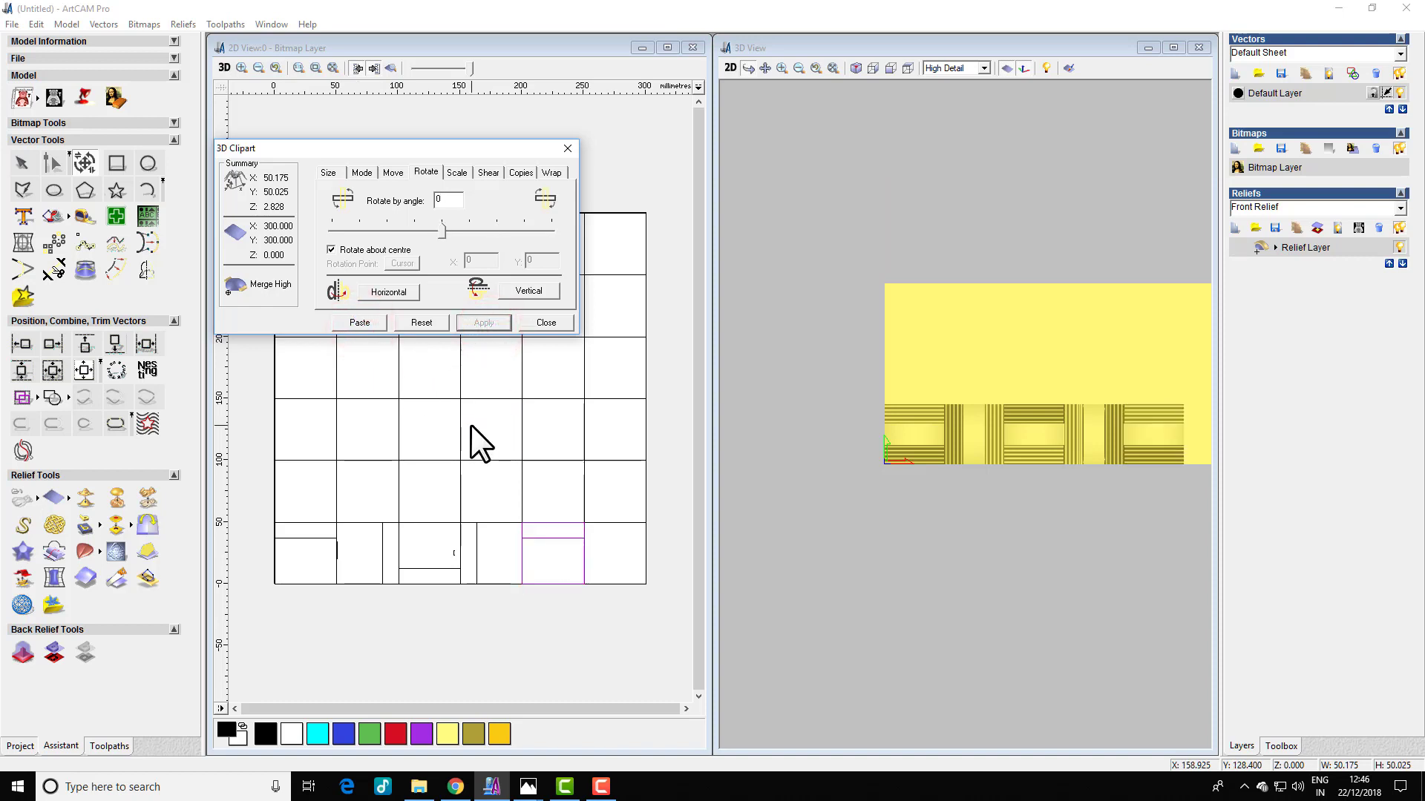
Centre the clipart in the last bottom-row square, paste it rotated by 90 degrees and close the 3D Clipart dialog.
scroll(906, 436, "down", 3)
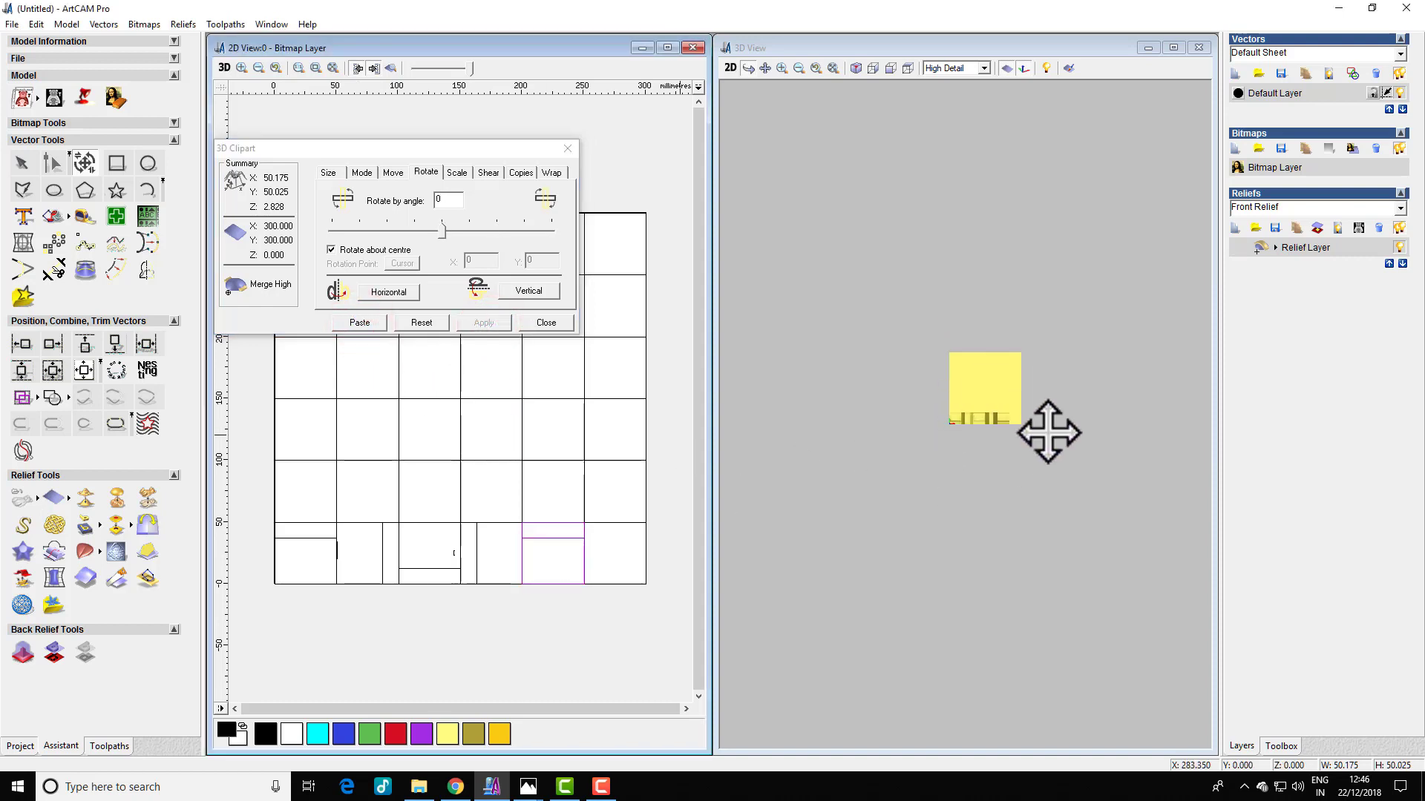
scroll(1049, 432, "up", 4)
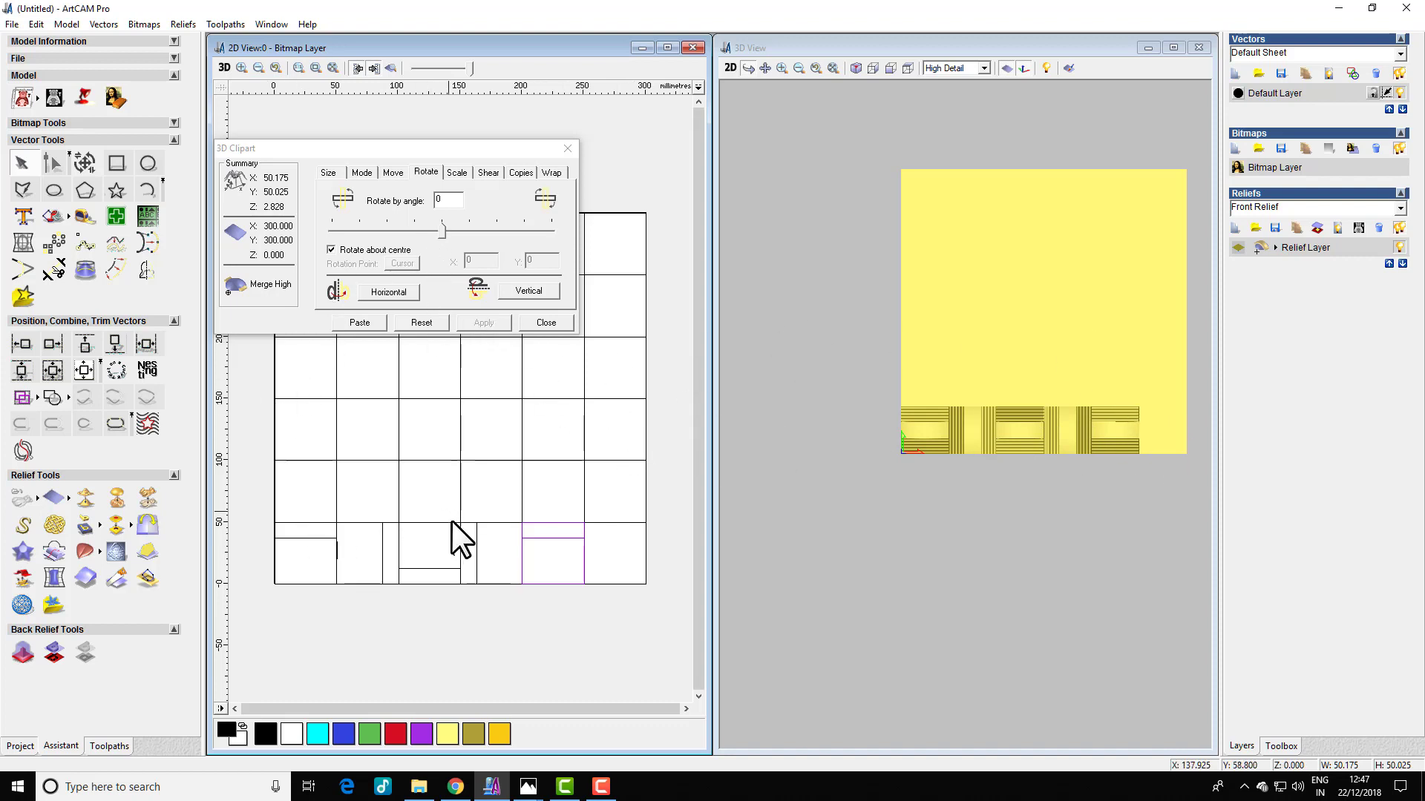
left_click(549, 540)
left_click(546, 629)
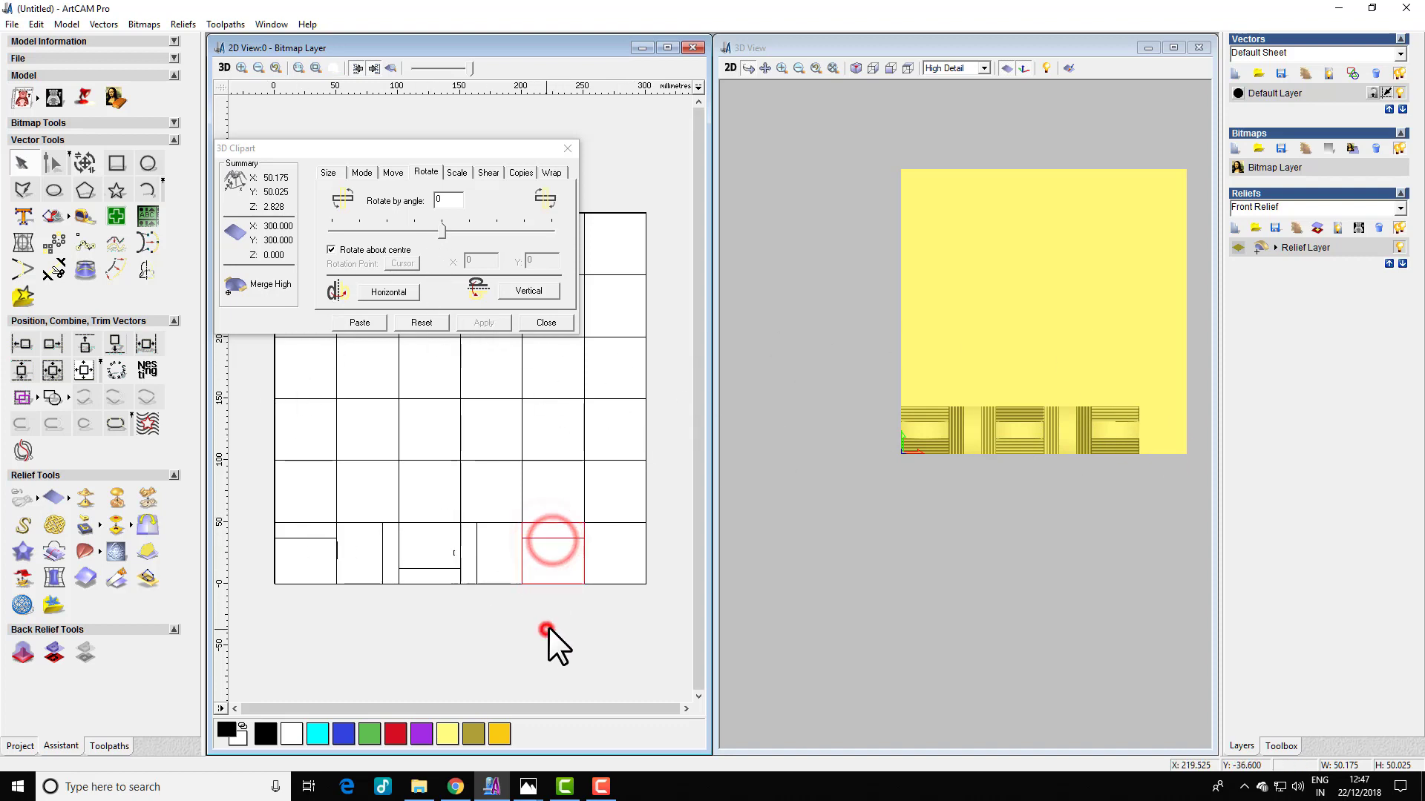
left_click(553, 540)
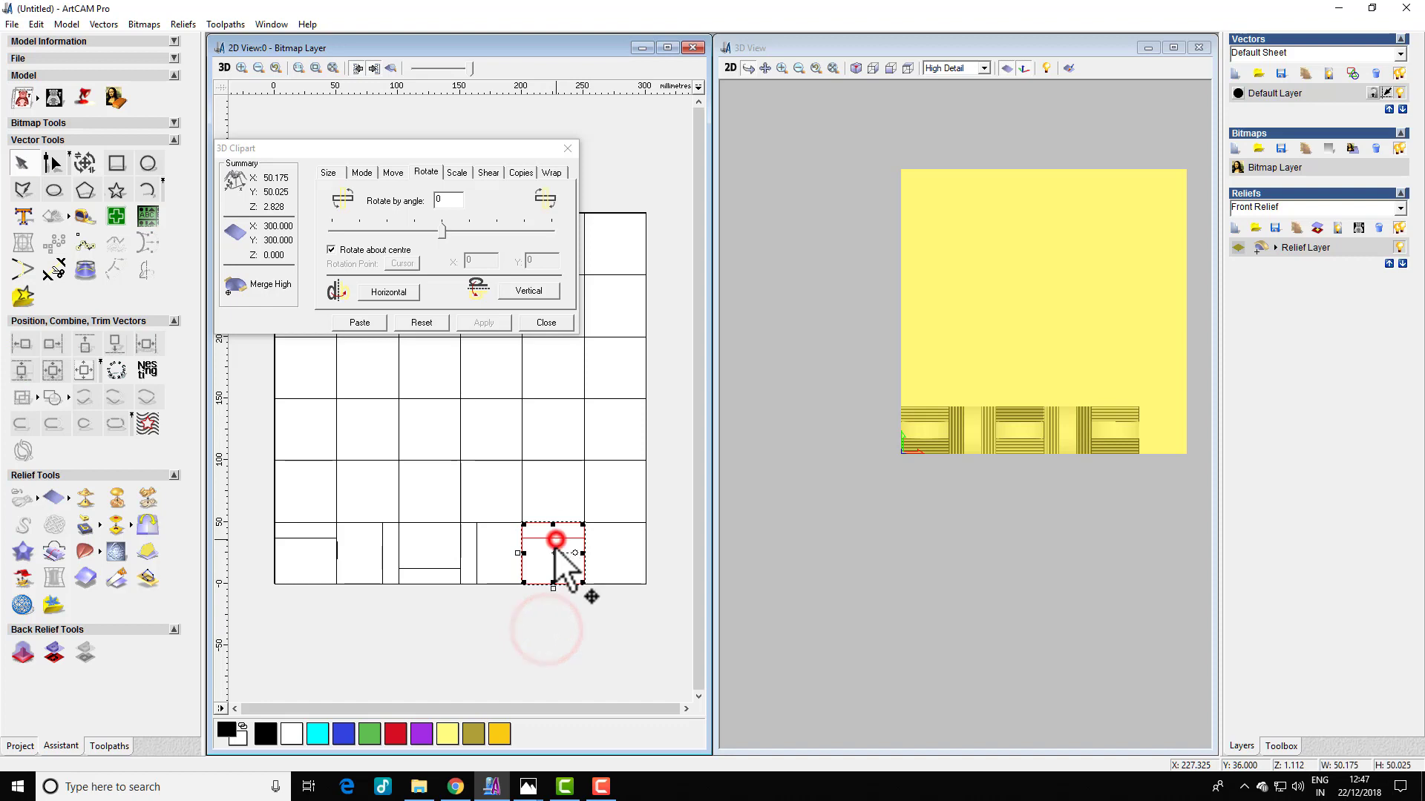
left_click(606, 582, "shift")
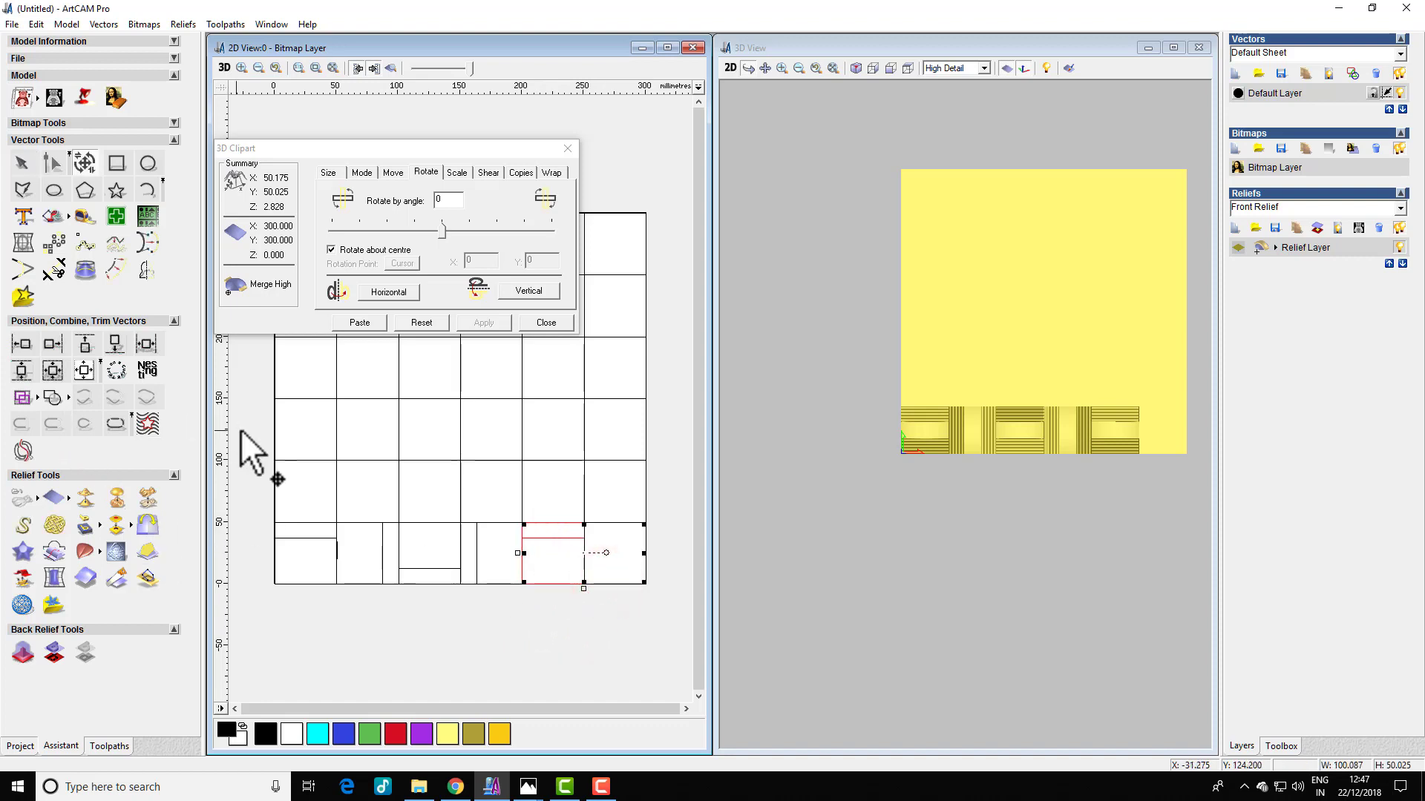
left_click(49, 375)
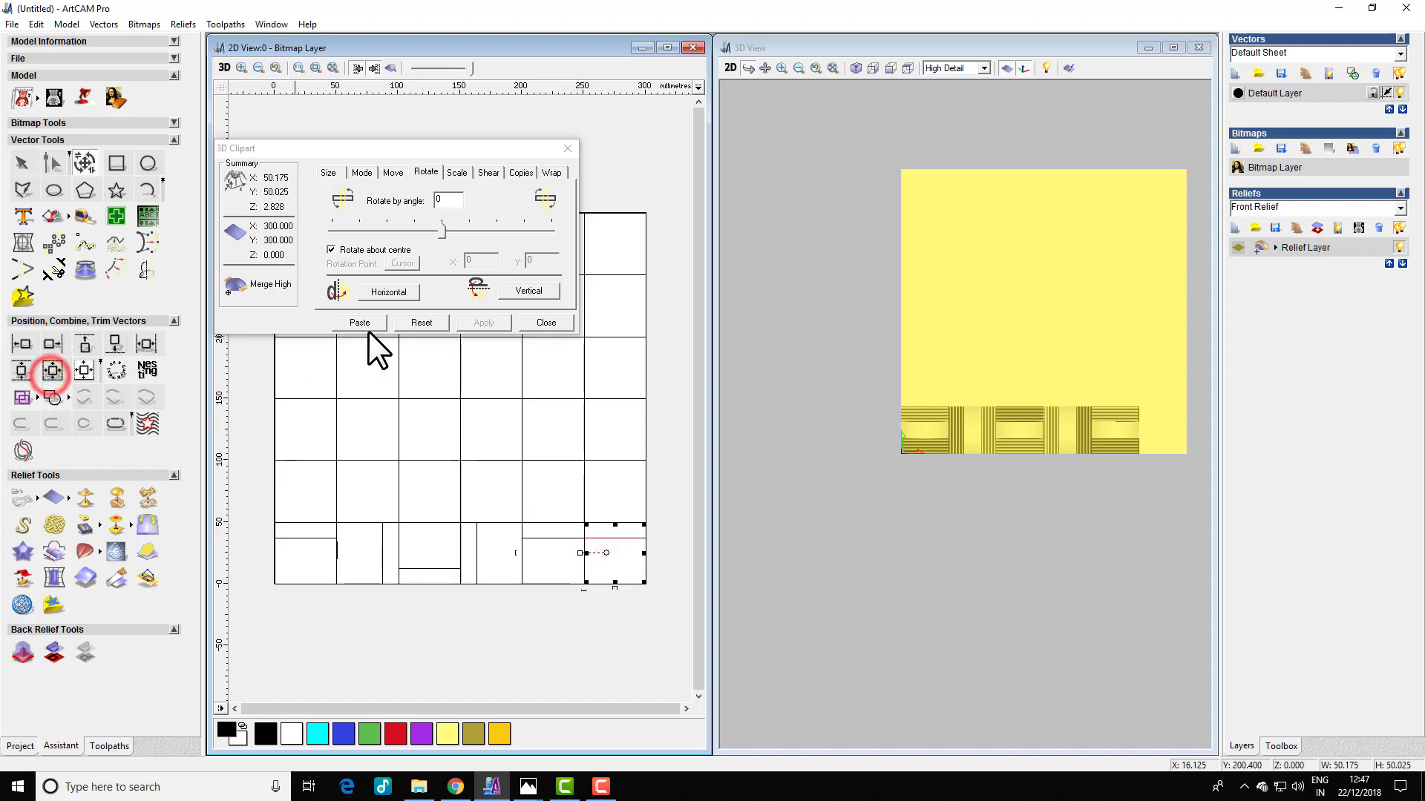
double_click(447, 198)
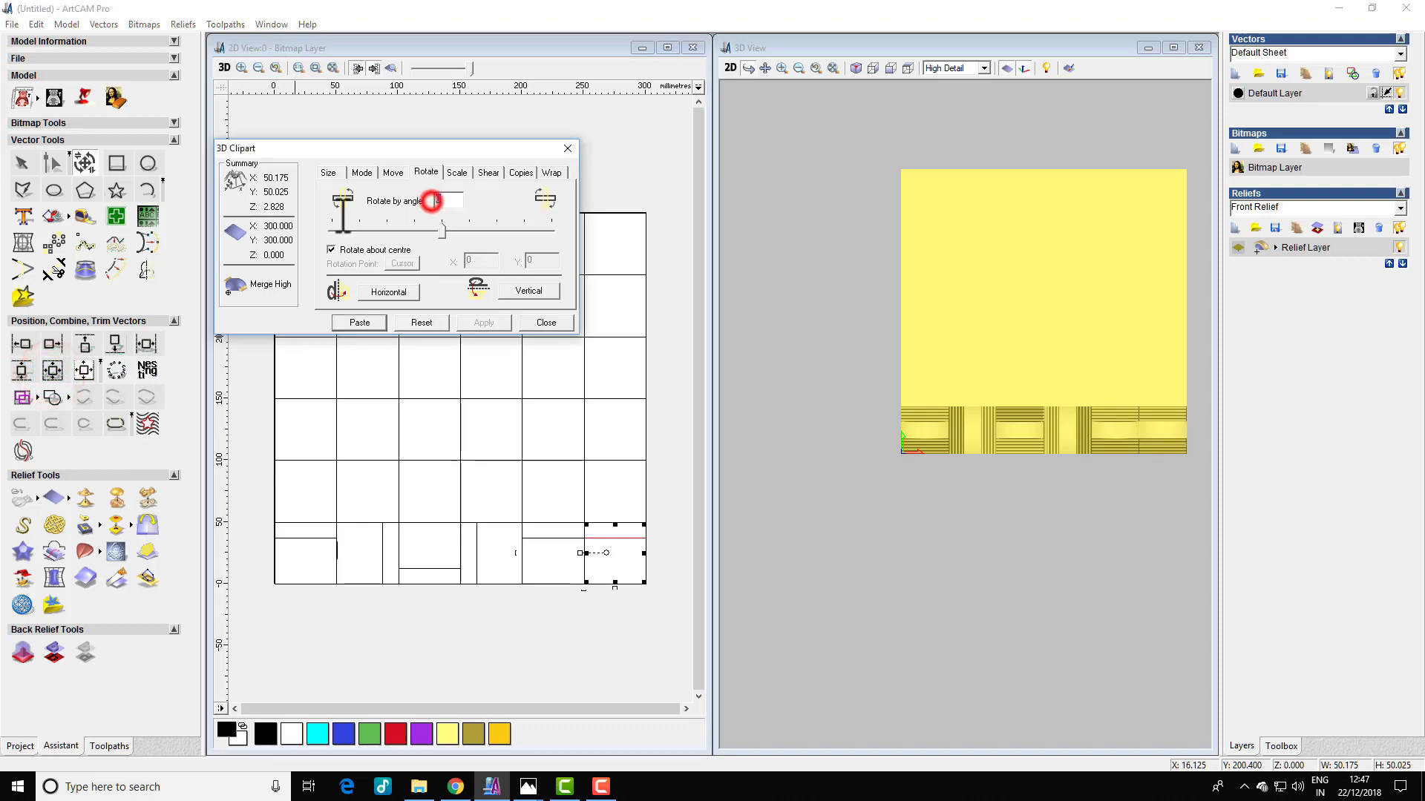
type("90")
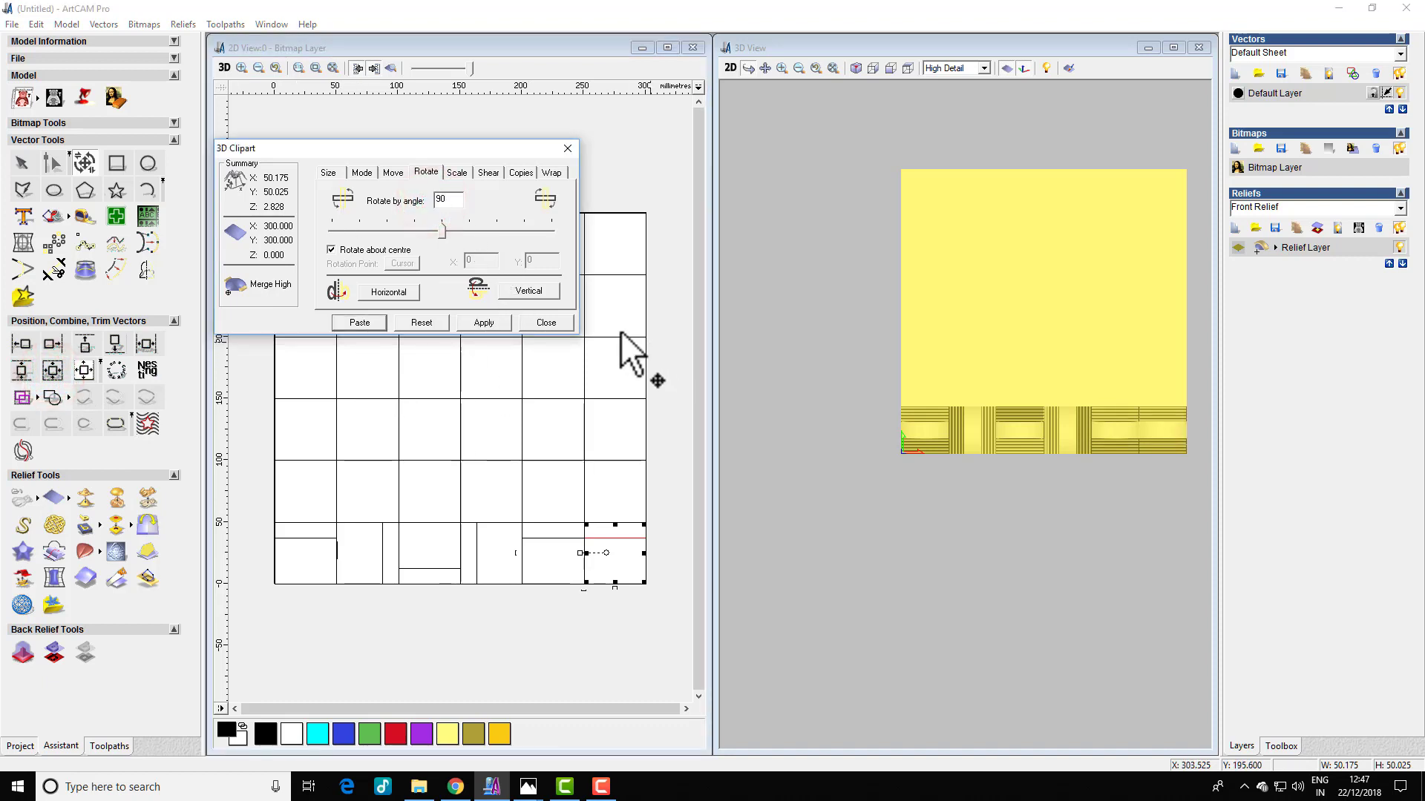
left_click(469, 322)
left_click(356, 319)
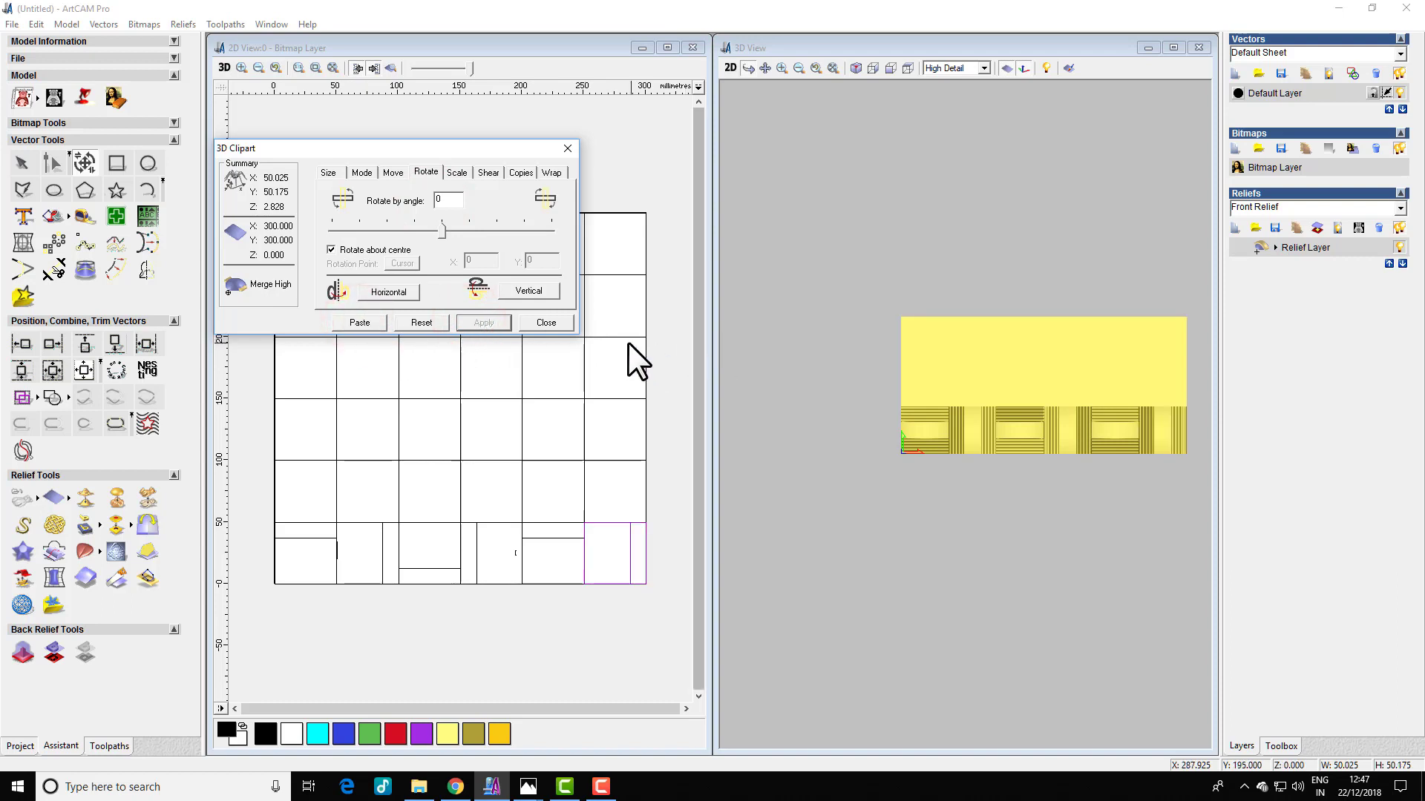
left_click(553, 325)
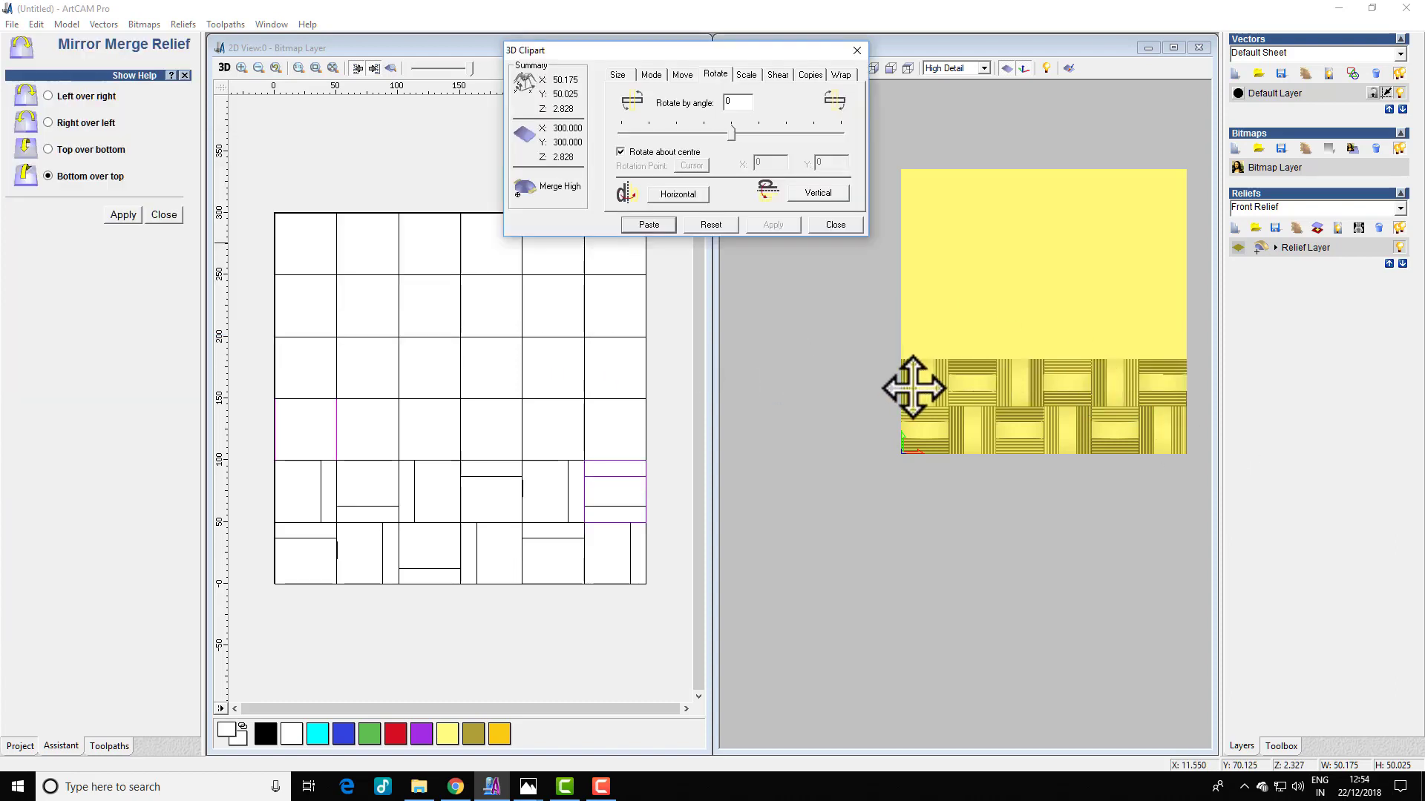
Close Mirror Merge Relief and 3D Clipart, and save the two-row composite relief as 4 in the relif folder.
left_click(172, 216)
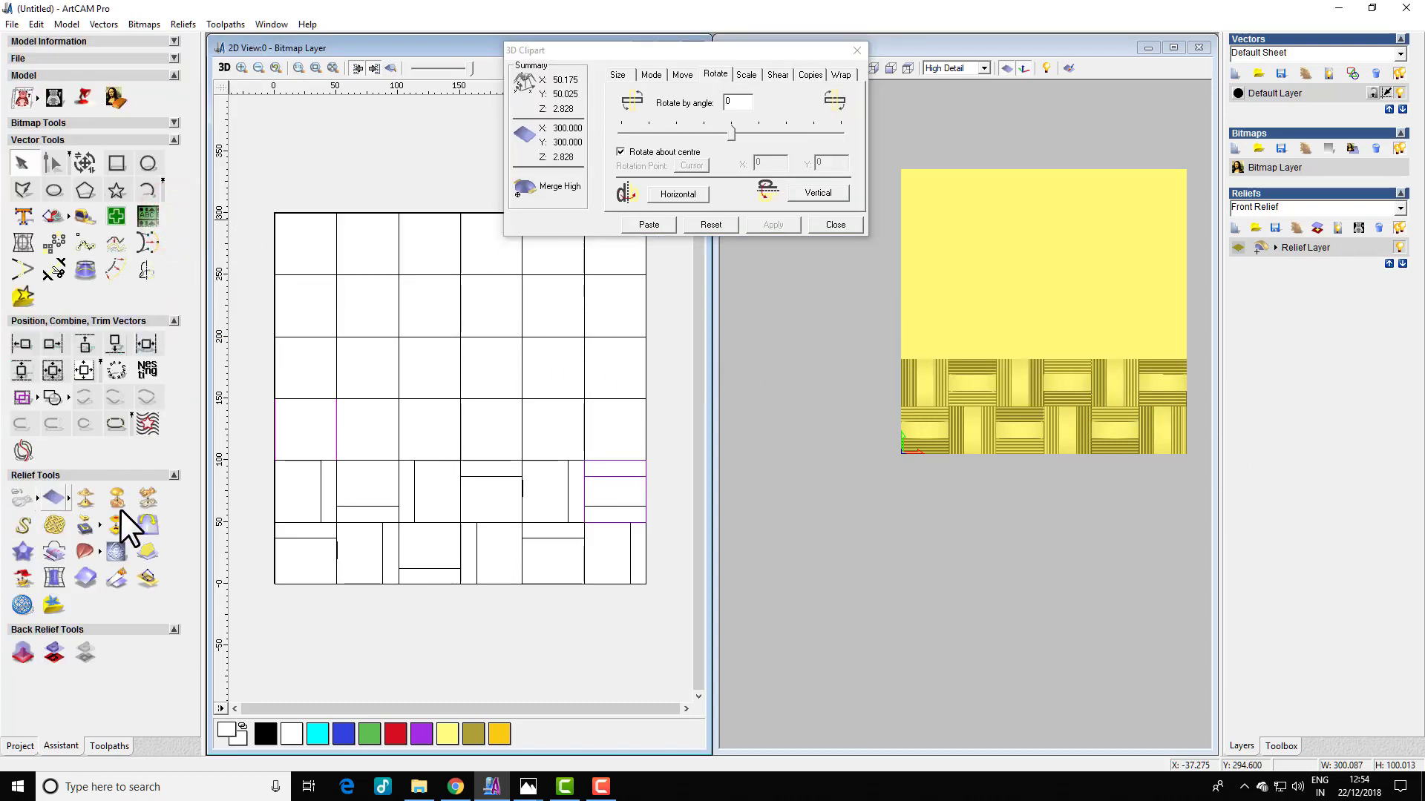
left_click(840, 225)
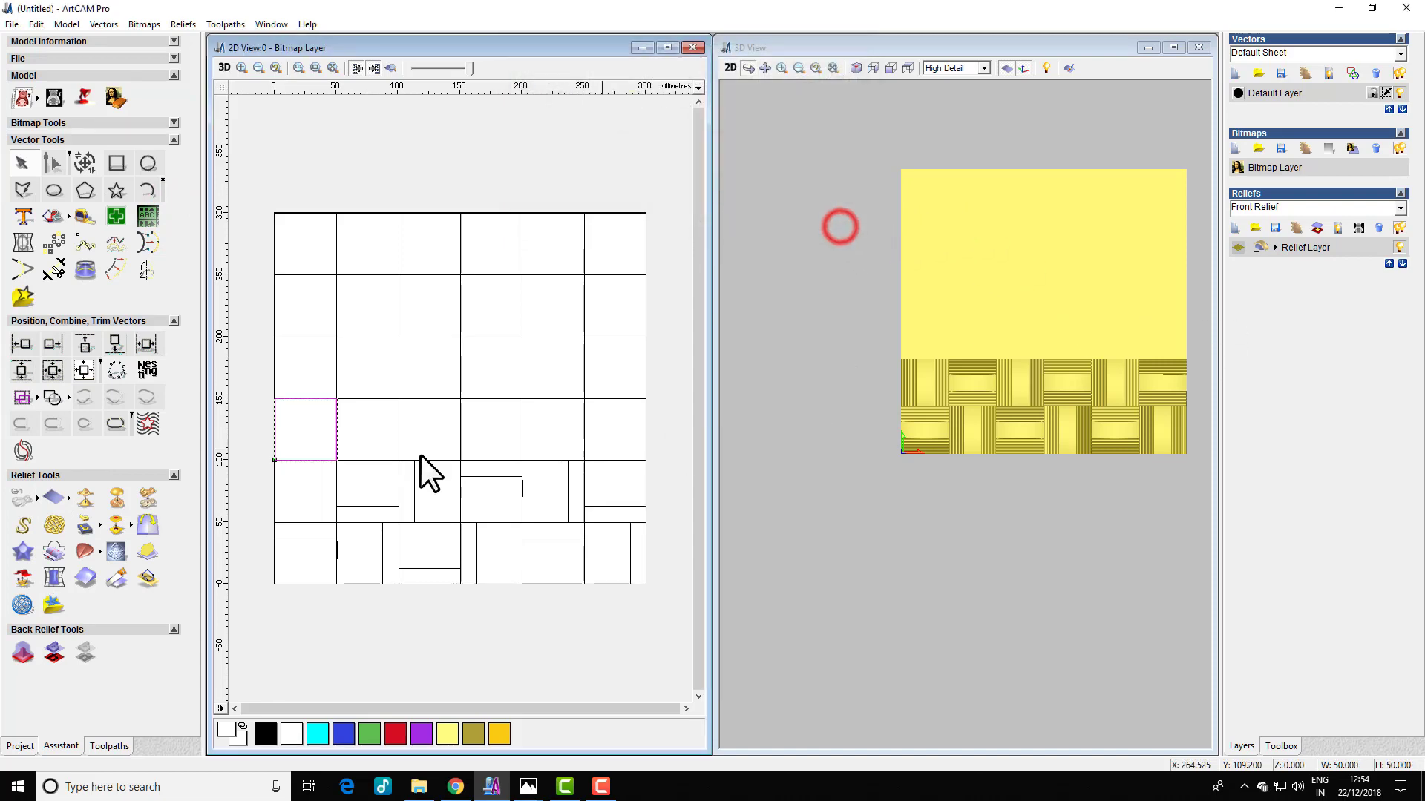
left_click(38, 502)
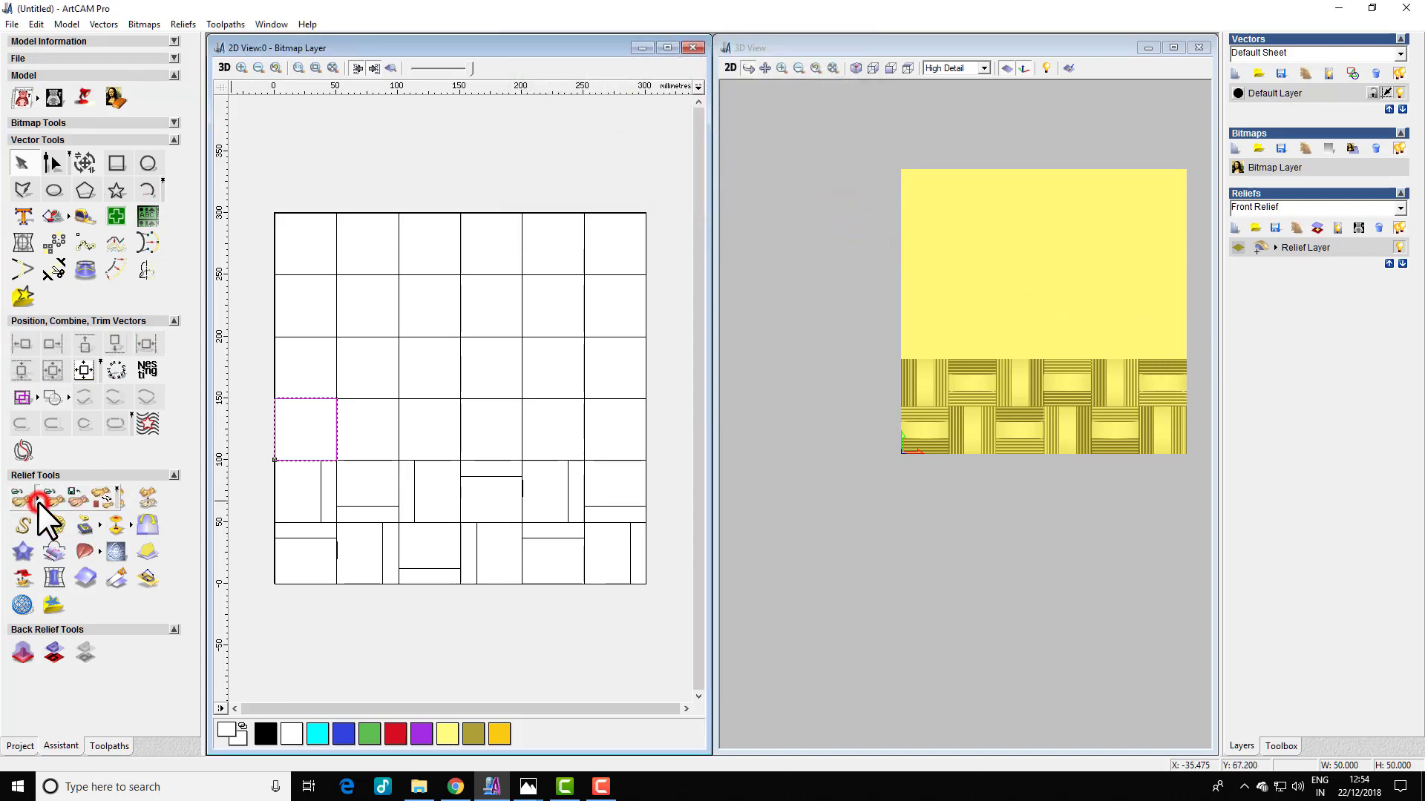
left_click(73, 501)
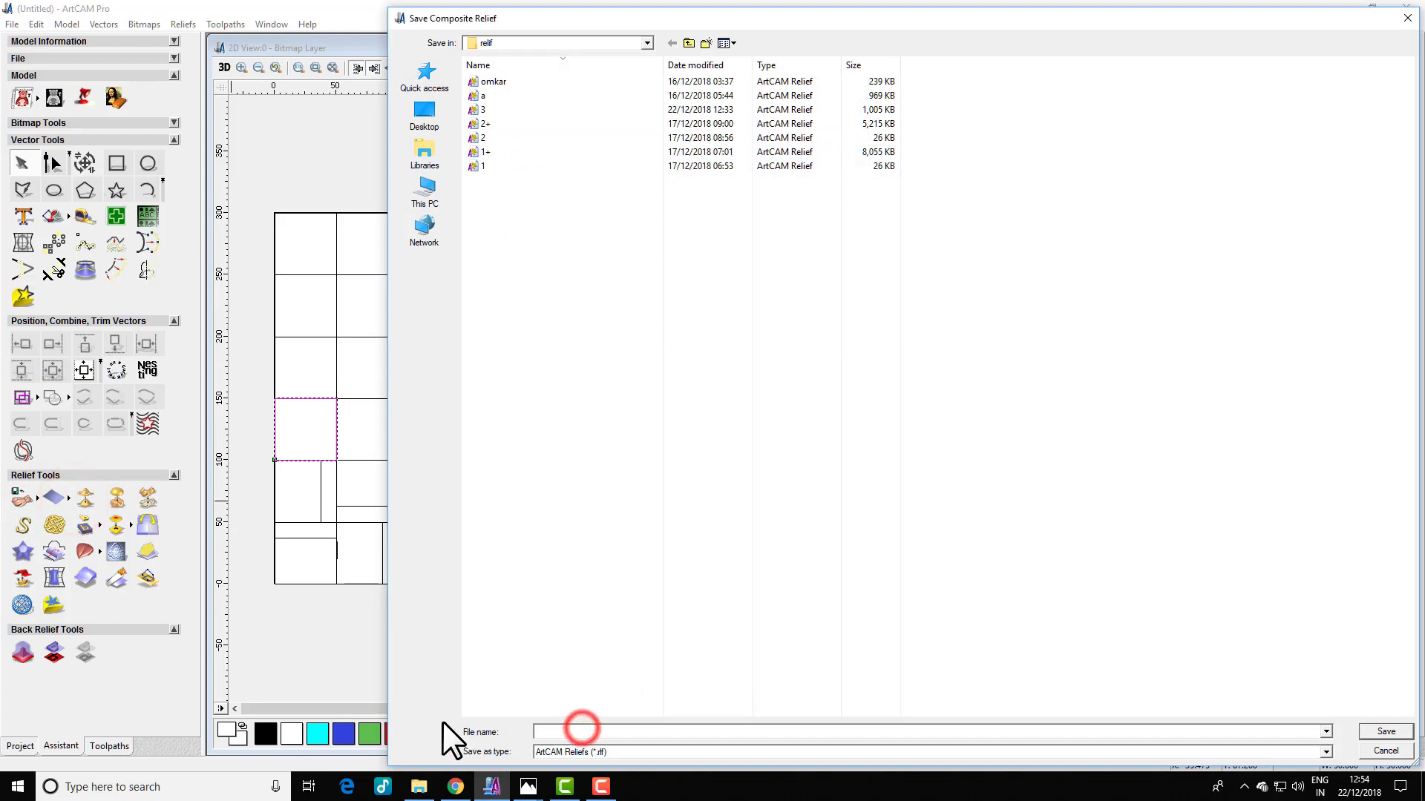
type("4")
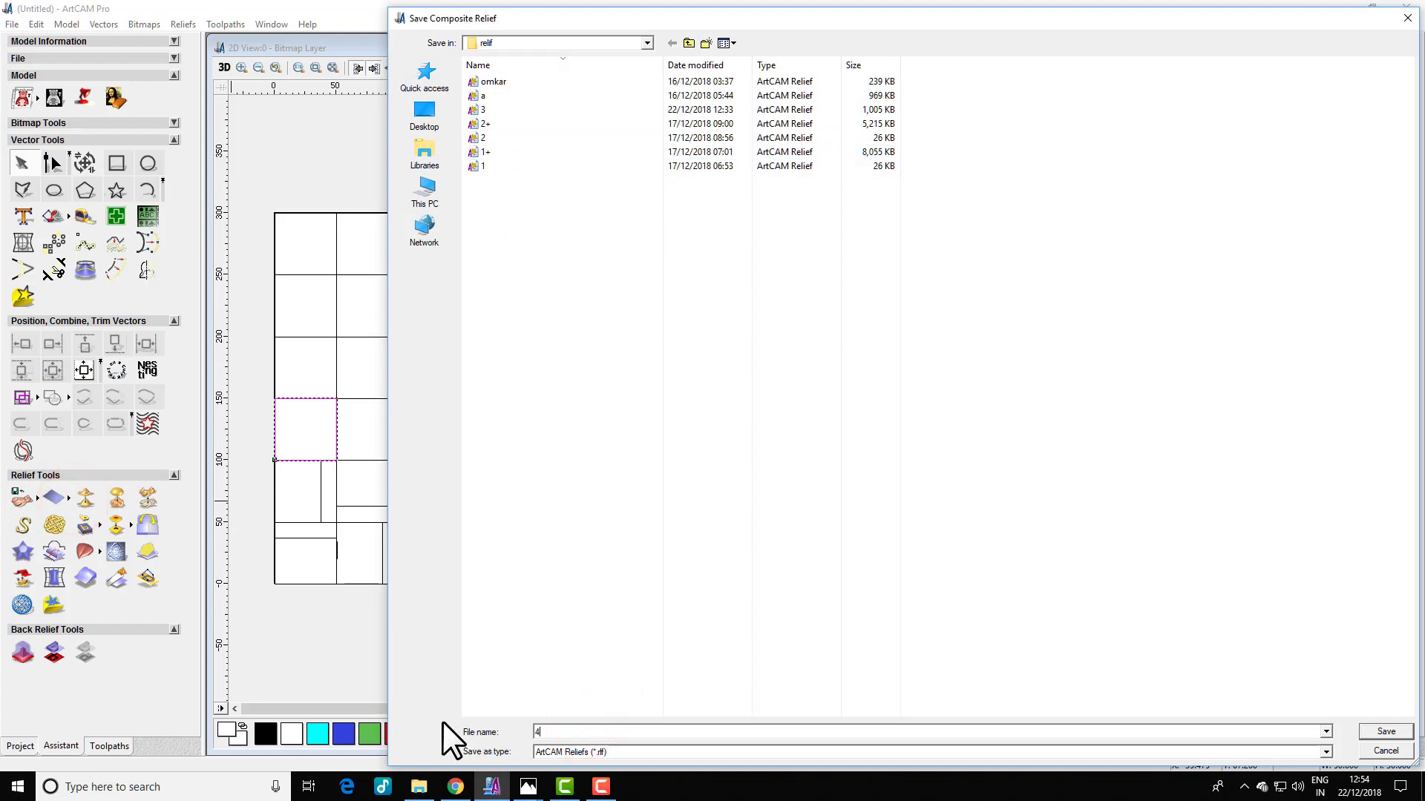
left_click(1379, 733)
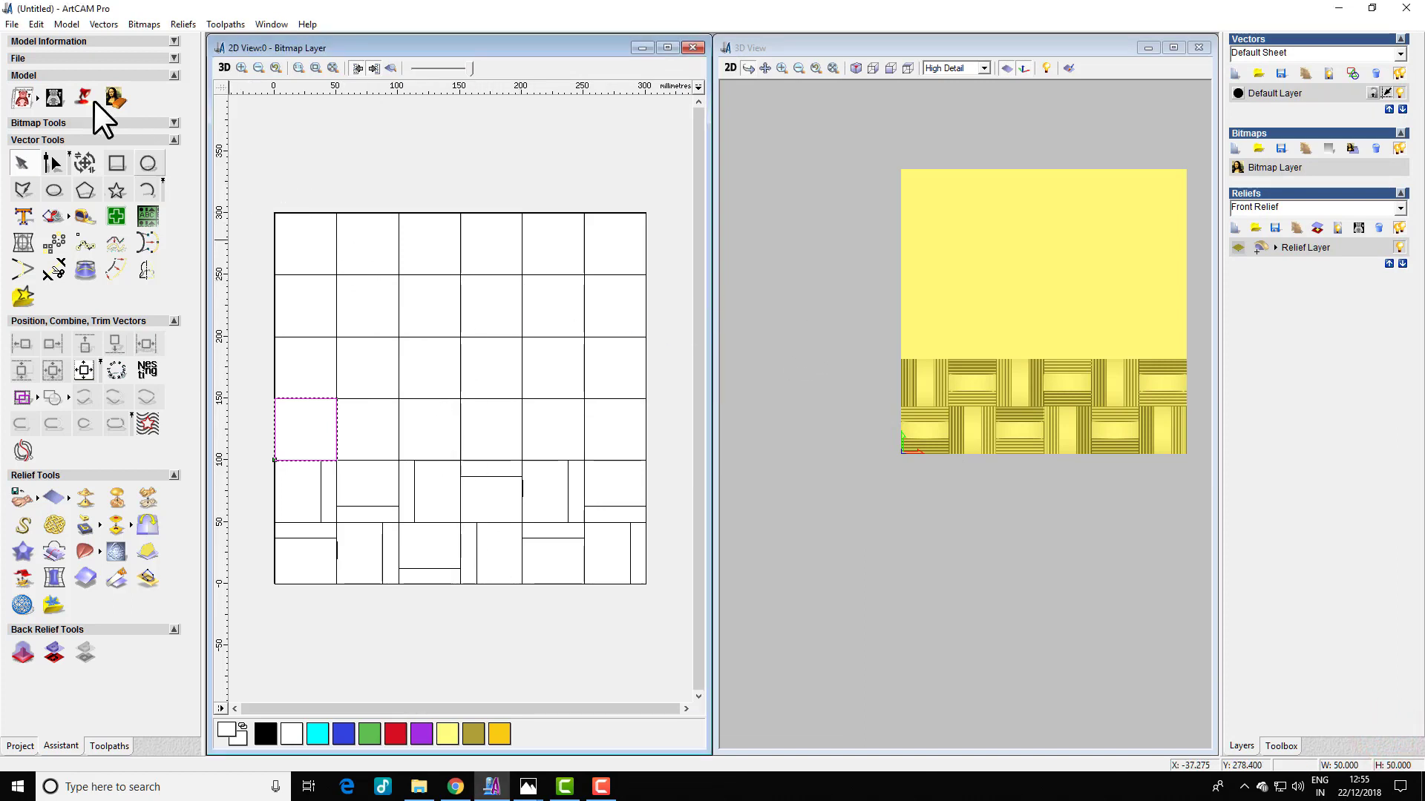
Create a new 300 by 300 mm model at 4000 x 4000 points and maximise its 2D view.
left_click(11, 23)
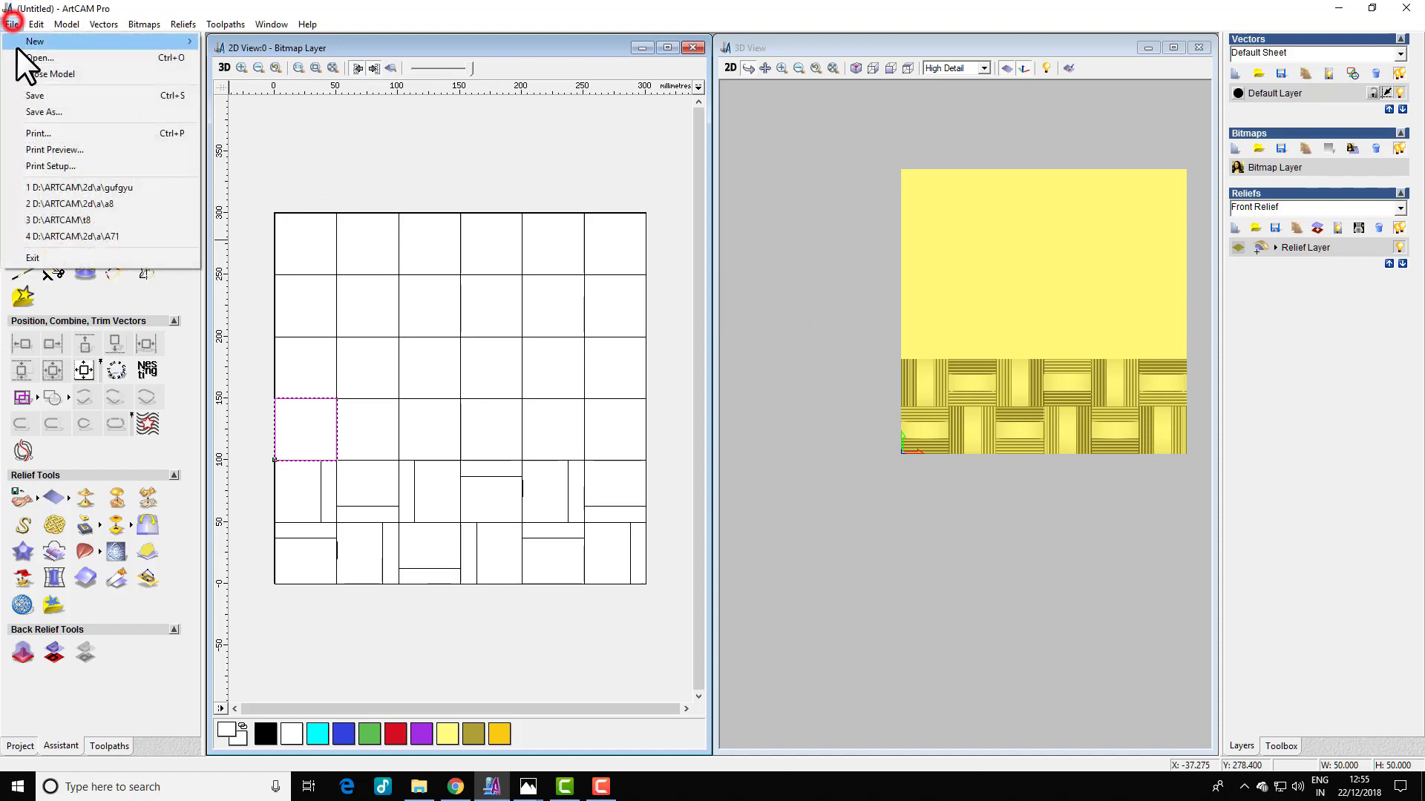
mouse_move(33, 41)
left_click(250, 39)
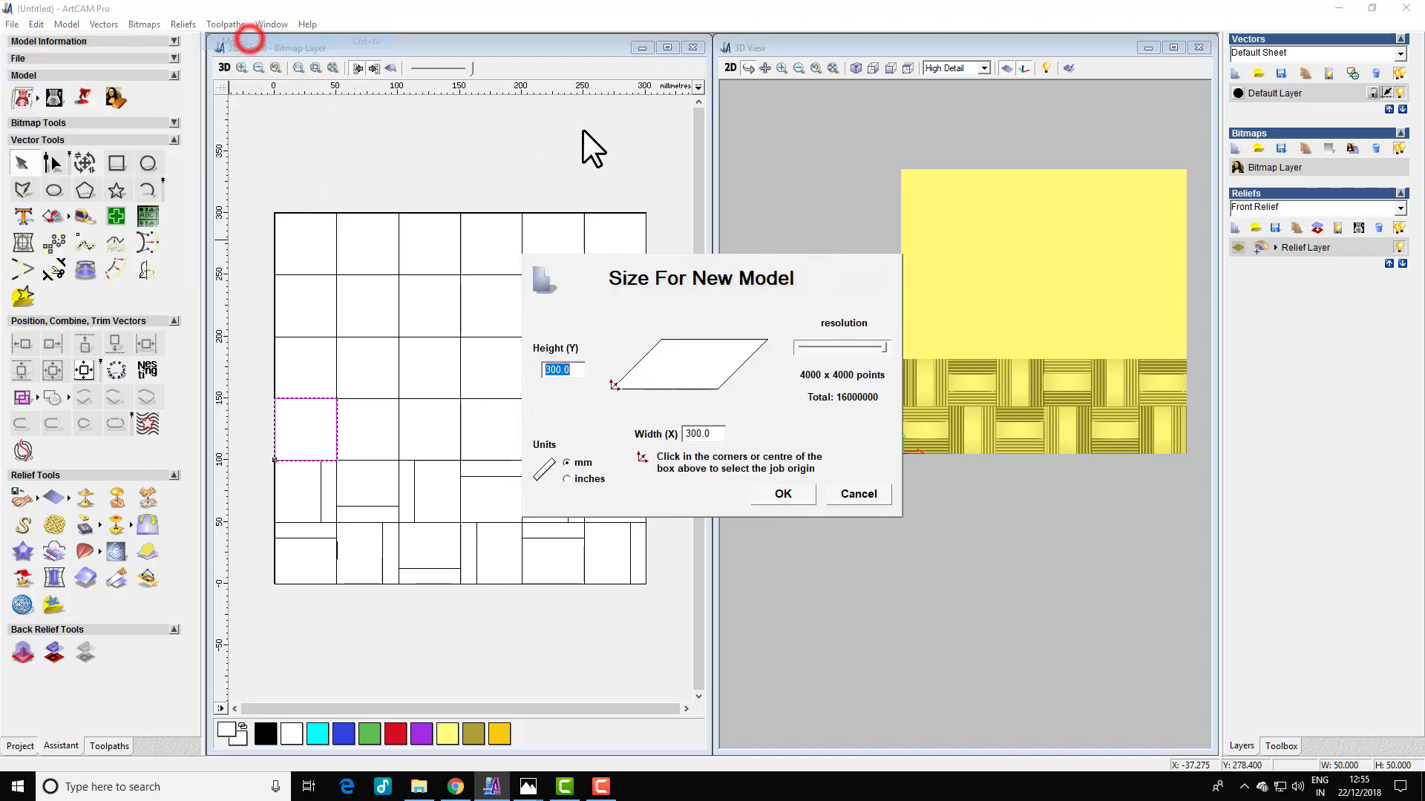
left_click(780, 492)
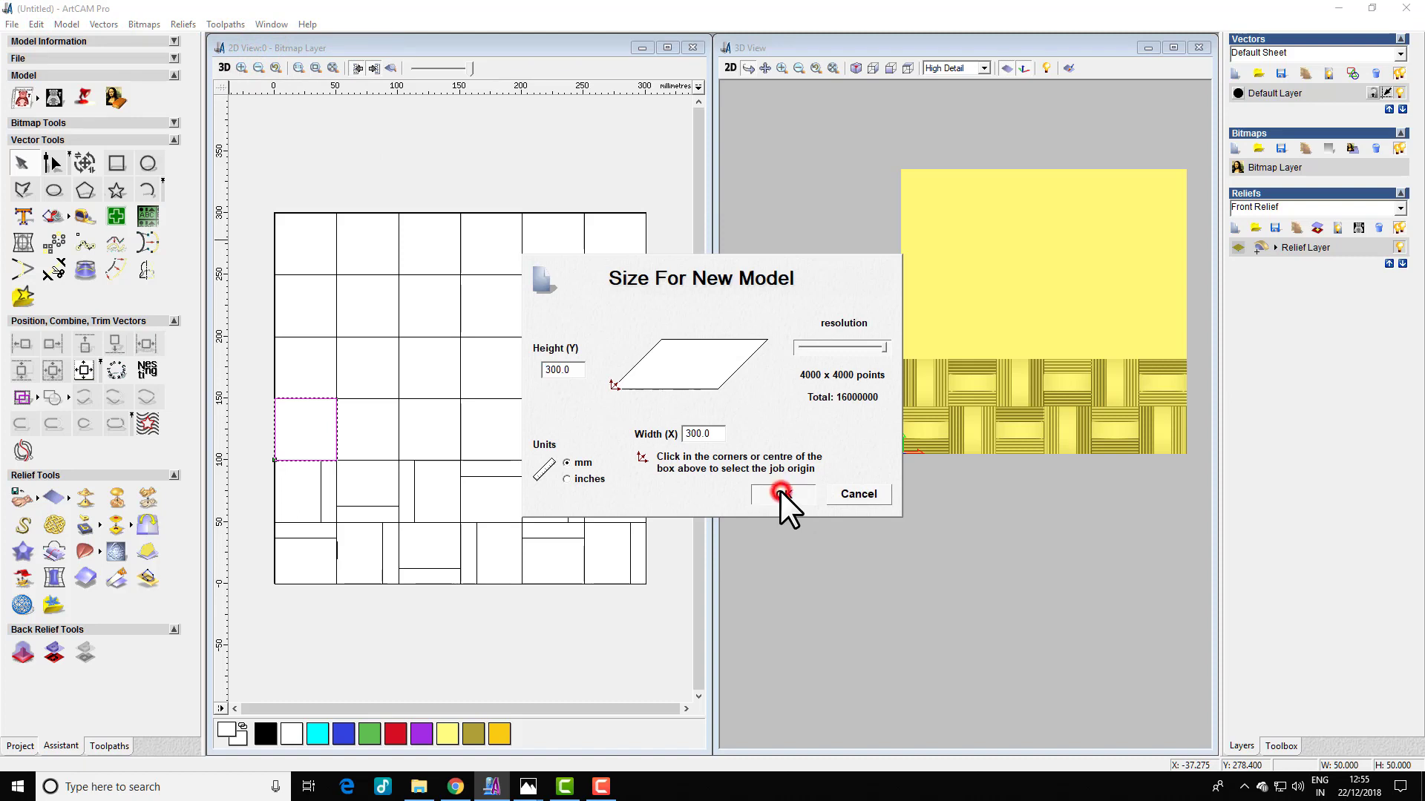
left_click(718, 423)
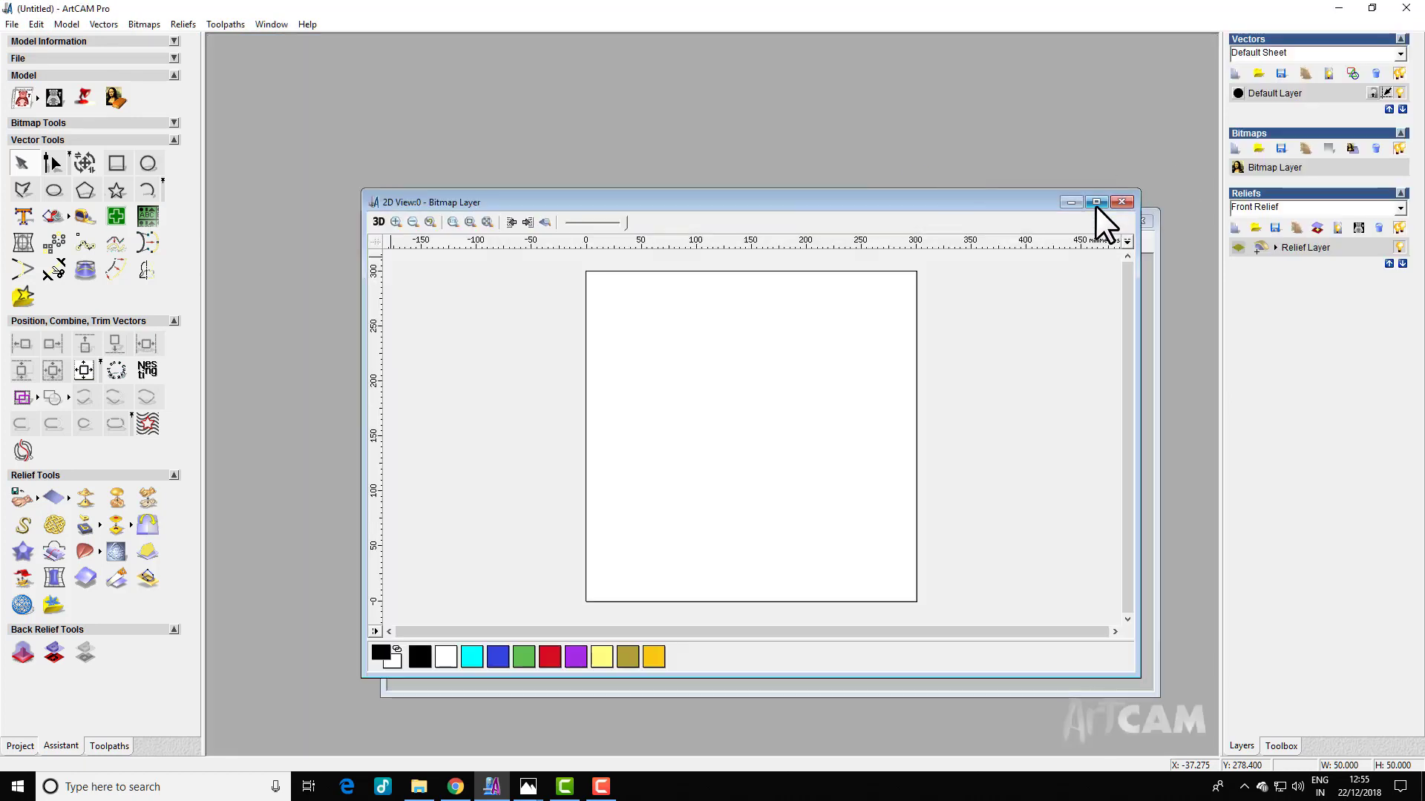
left_click(1096, 202)
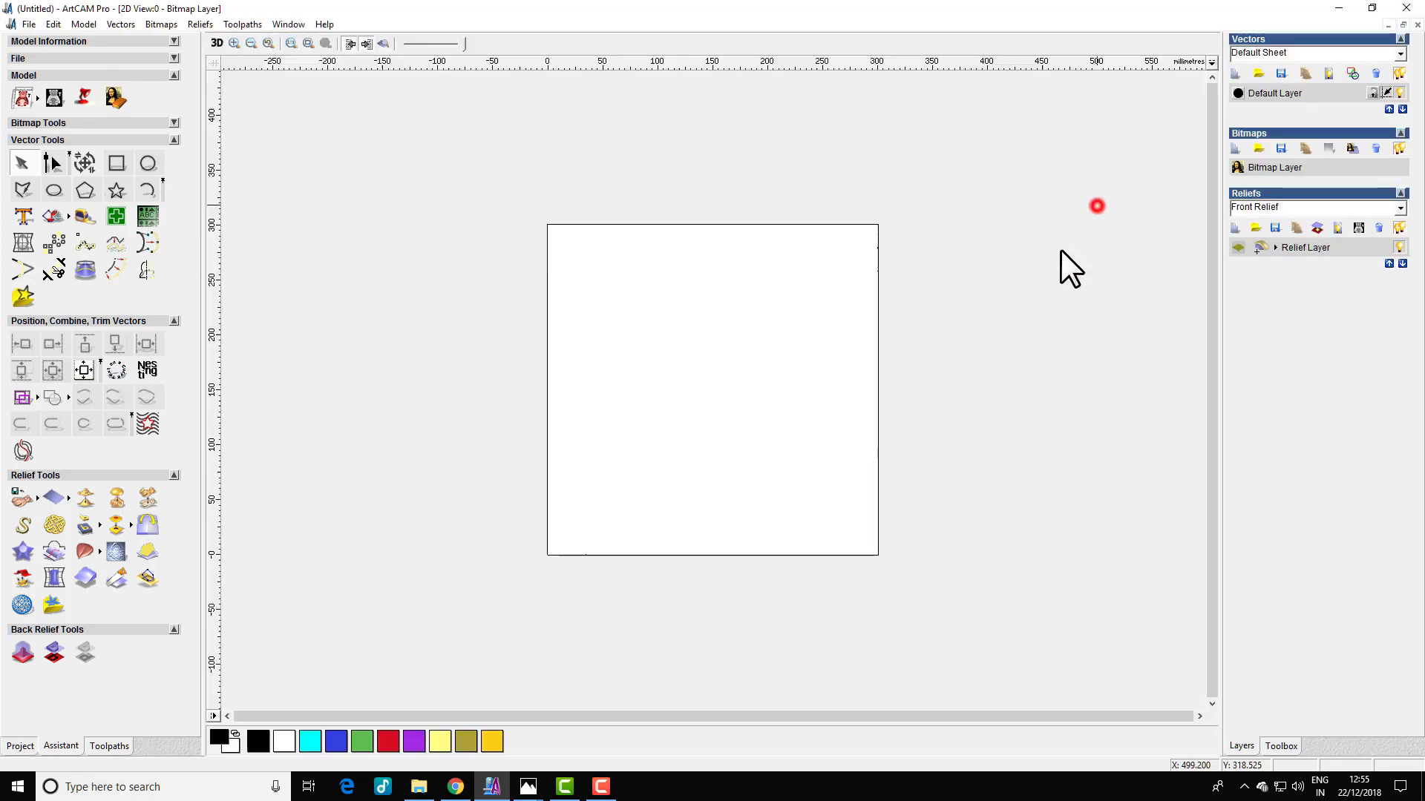
Load relief 4 from the relif folder as 3D clipart for pasting into the new model.
left_click(60, 502)
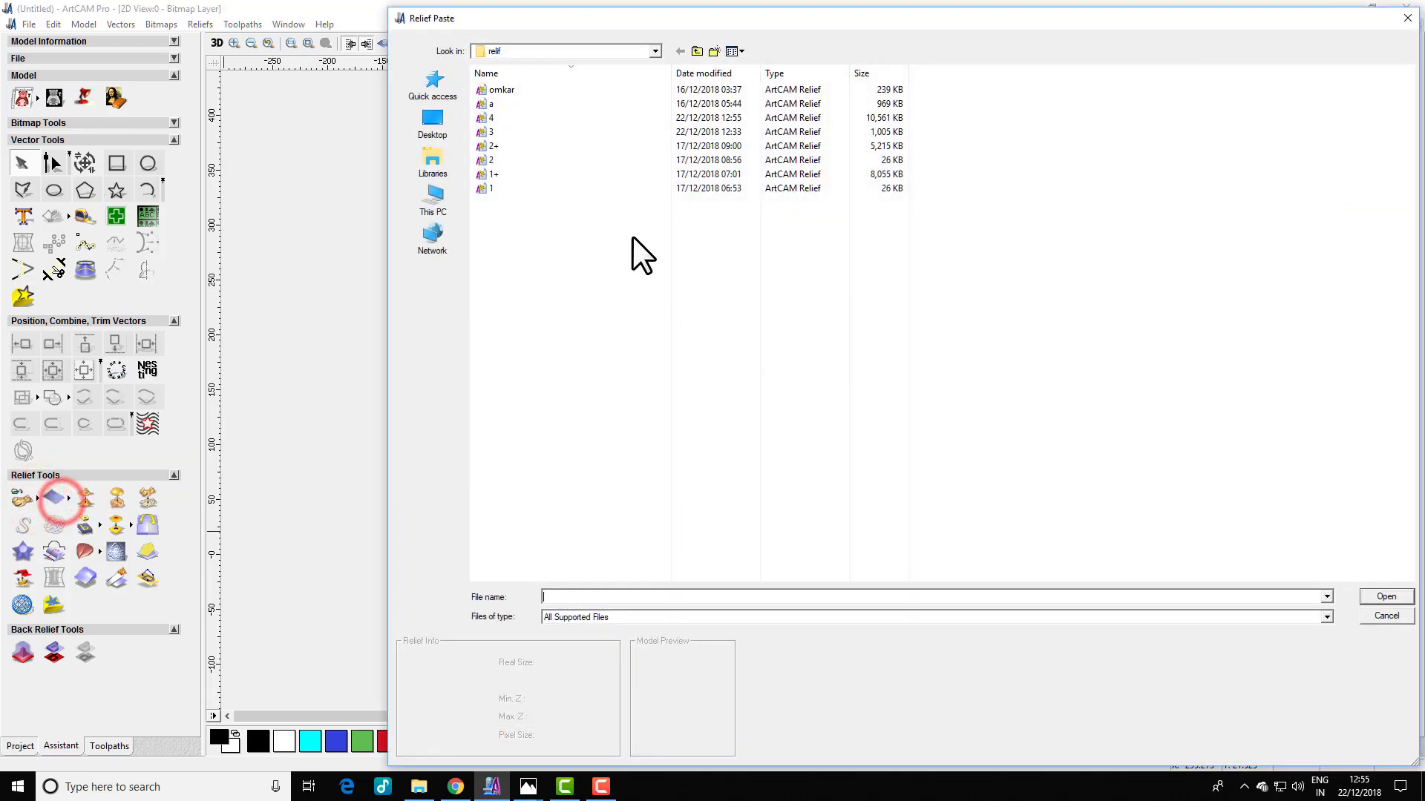
left_click(495, 118)
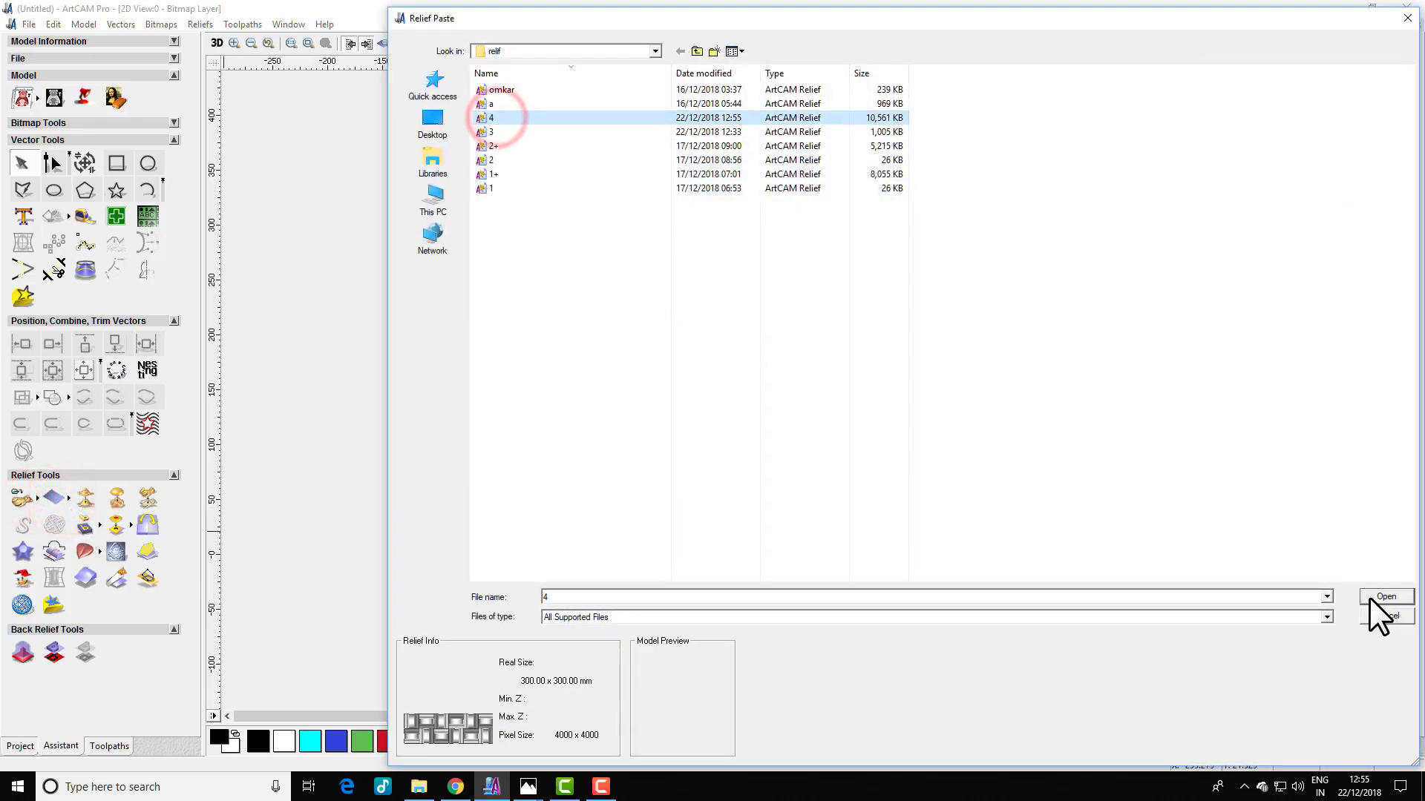
left_click(1372, 597)
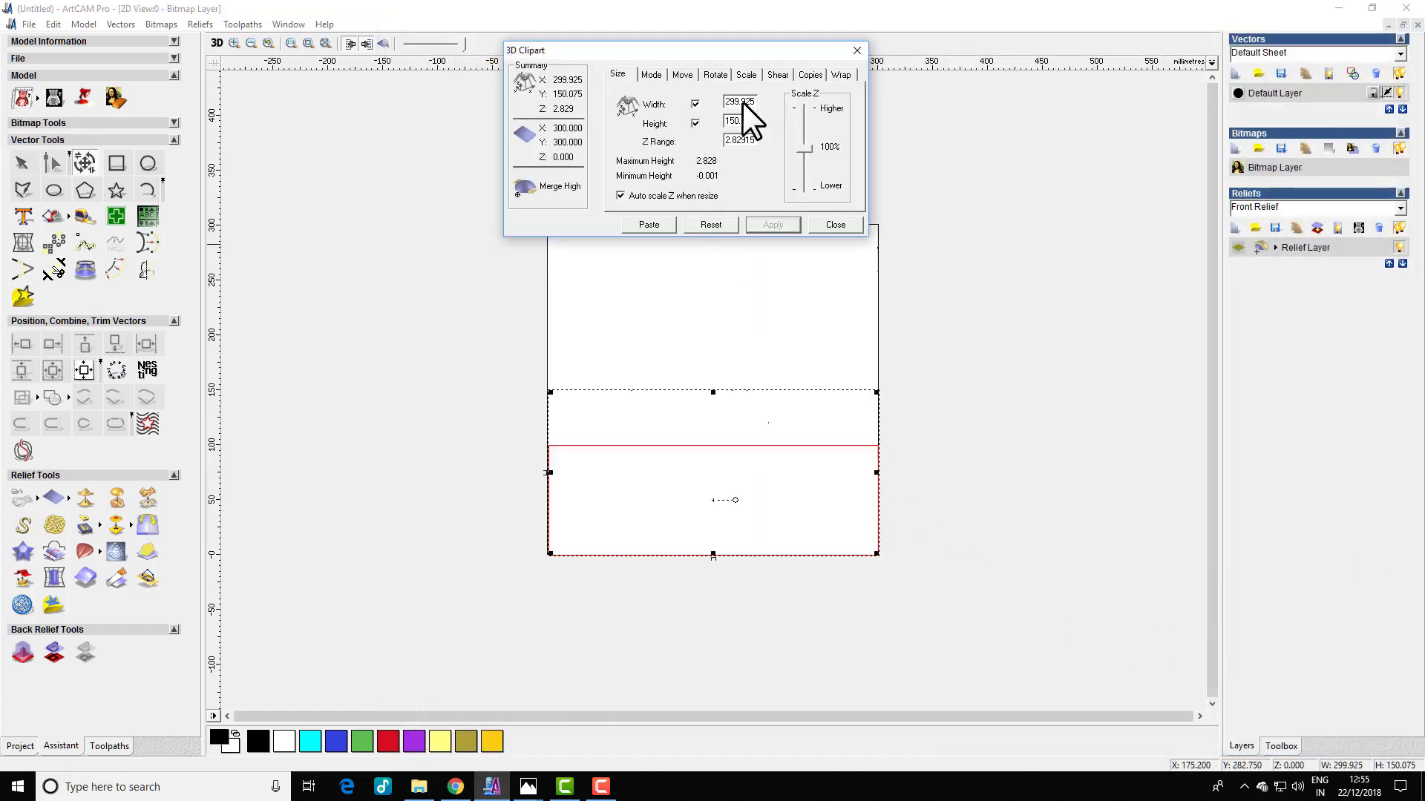
Arrange the 2D and 3D views side by side and paste the two-row clipart along the model's bottom edge.
left_click(292, 21)
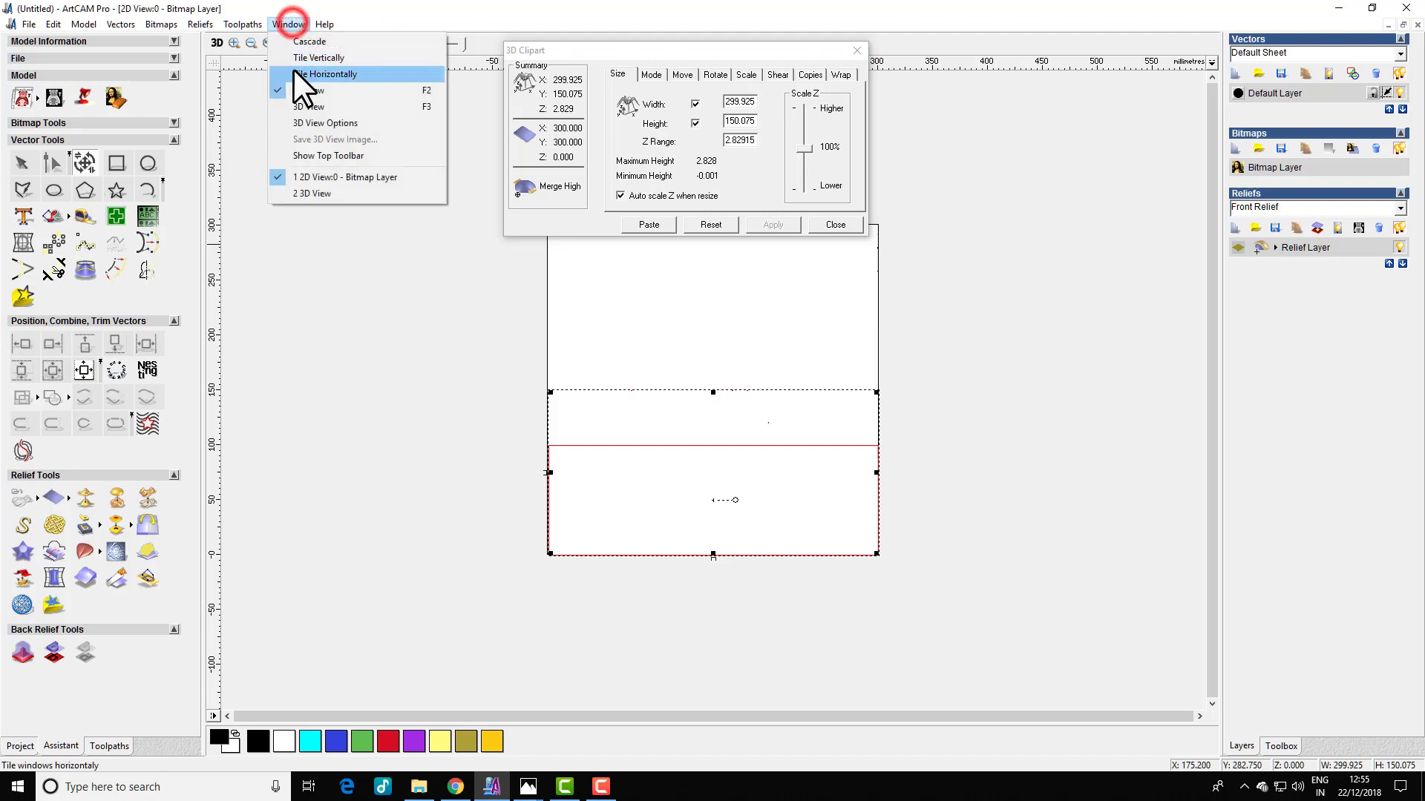
left_click(293, 69)
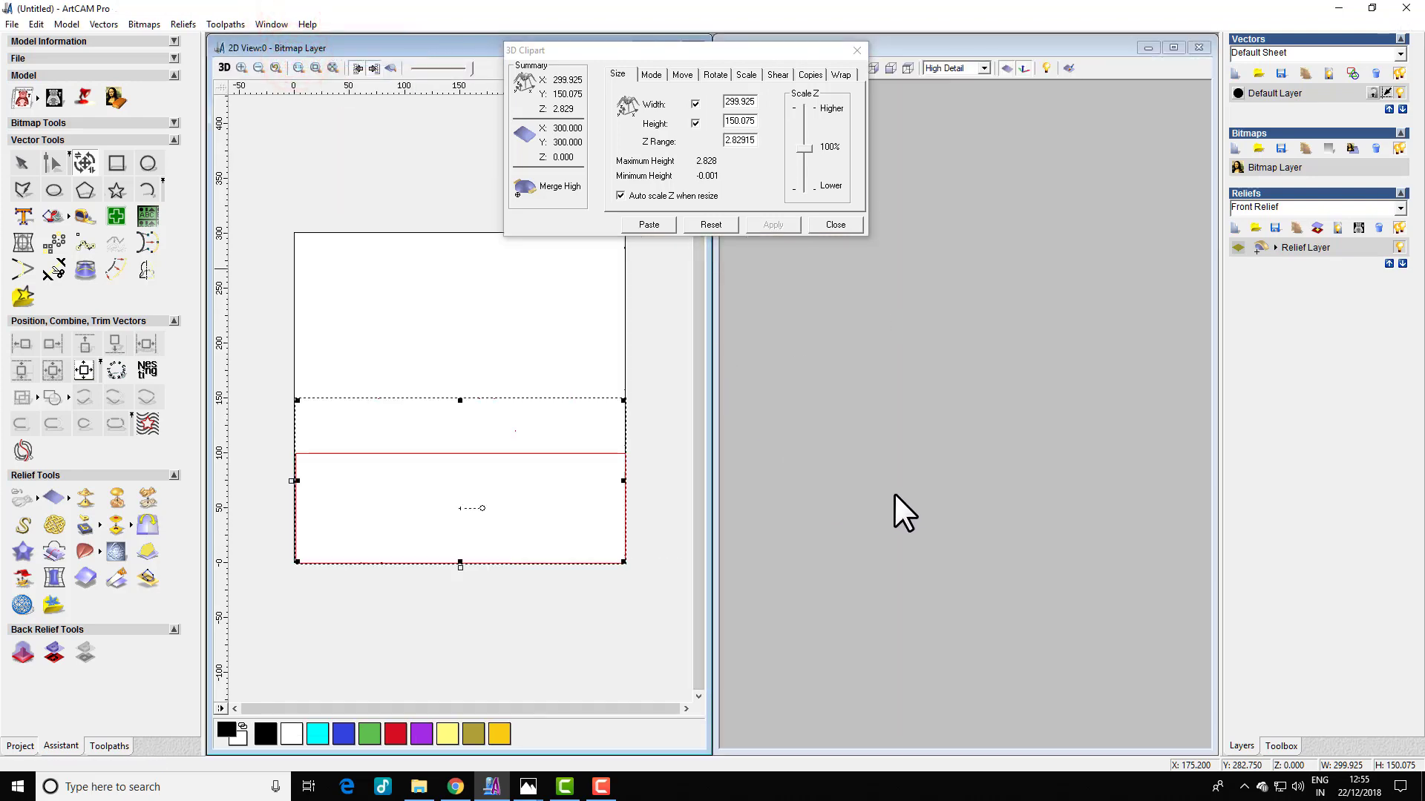
left_click_drag(954, 425, 994, 580)
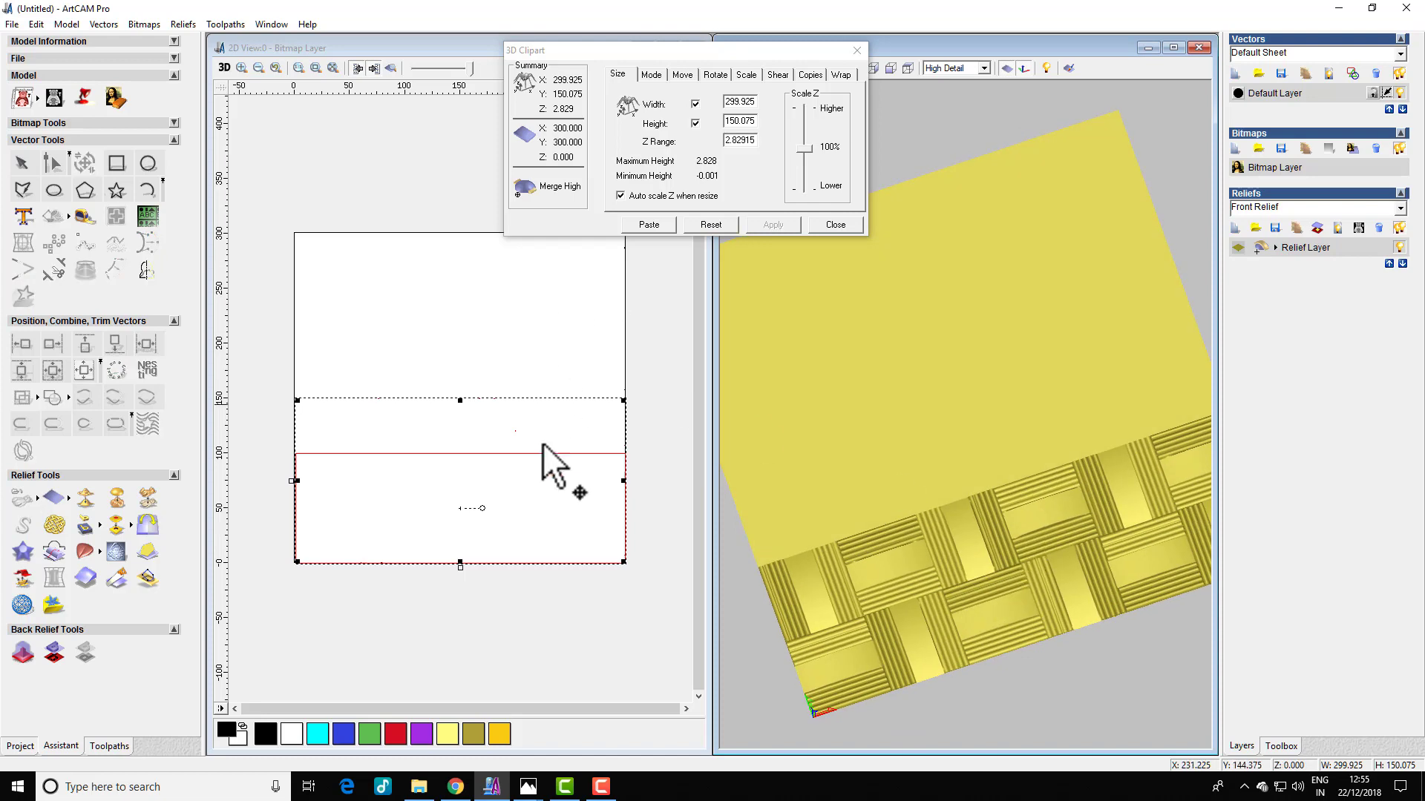
left_click(644, 227)
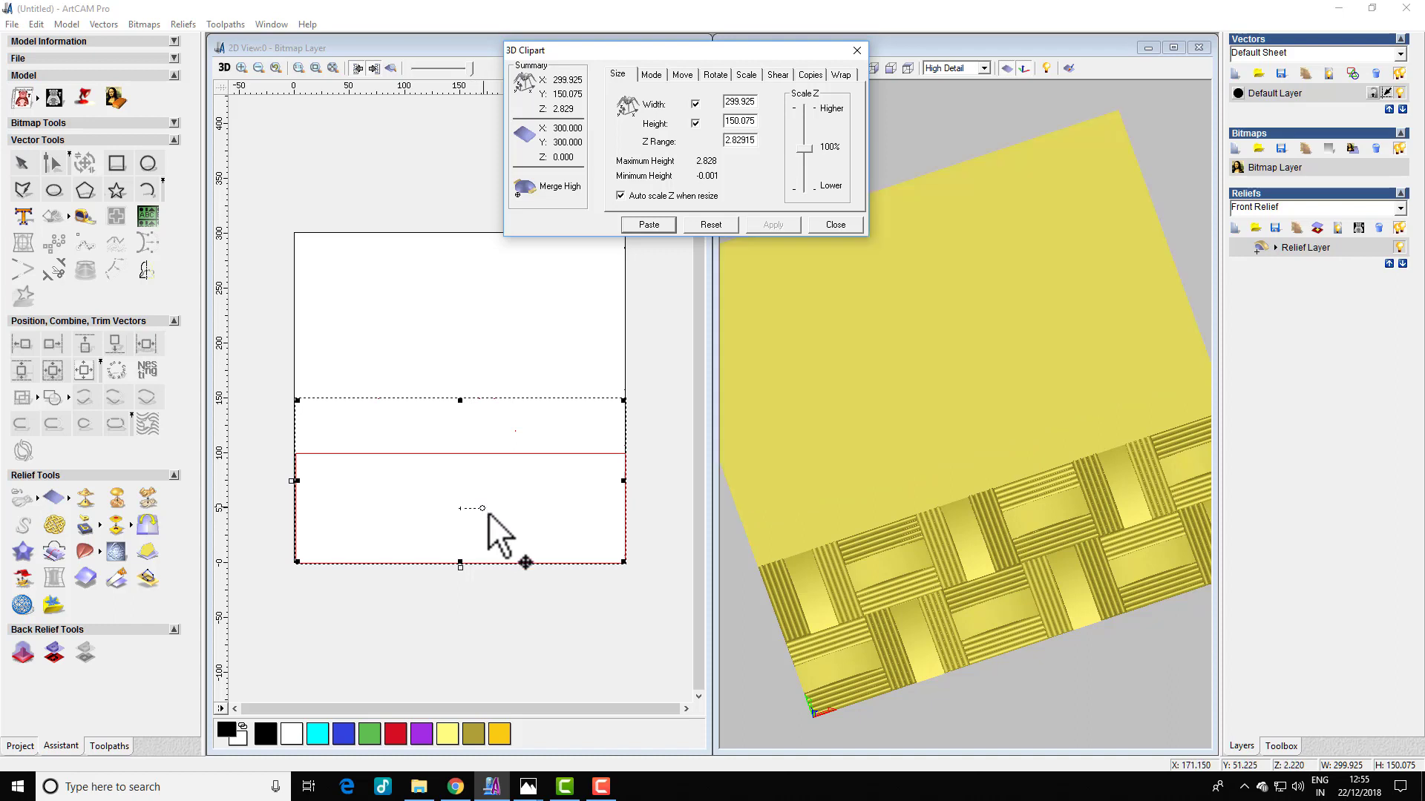
Move the clipart up to the band between 100 and 200 mm and paste it there in Merge Highest mode.
left_click_drag(513, 473, 499, 509)
left_click_drag(476, 561, 475, 449)
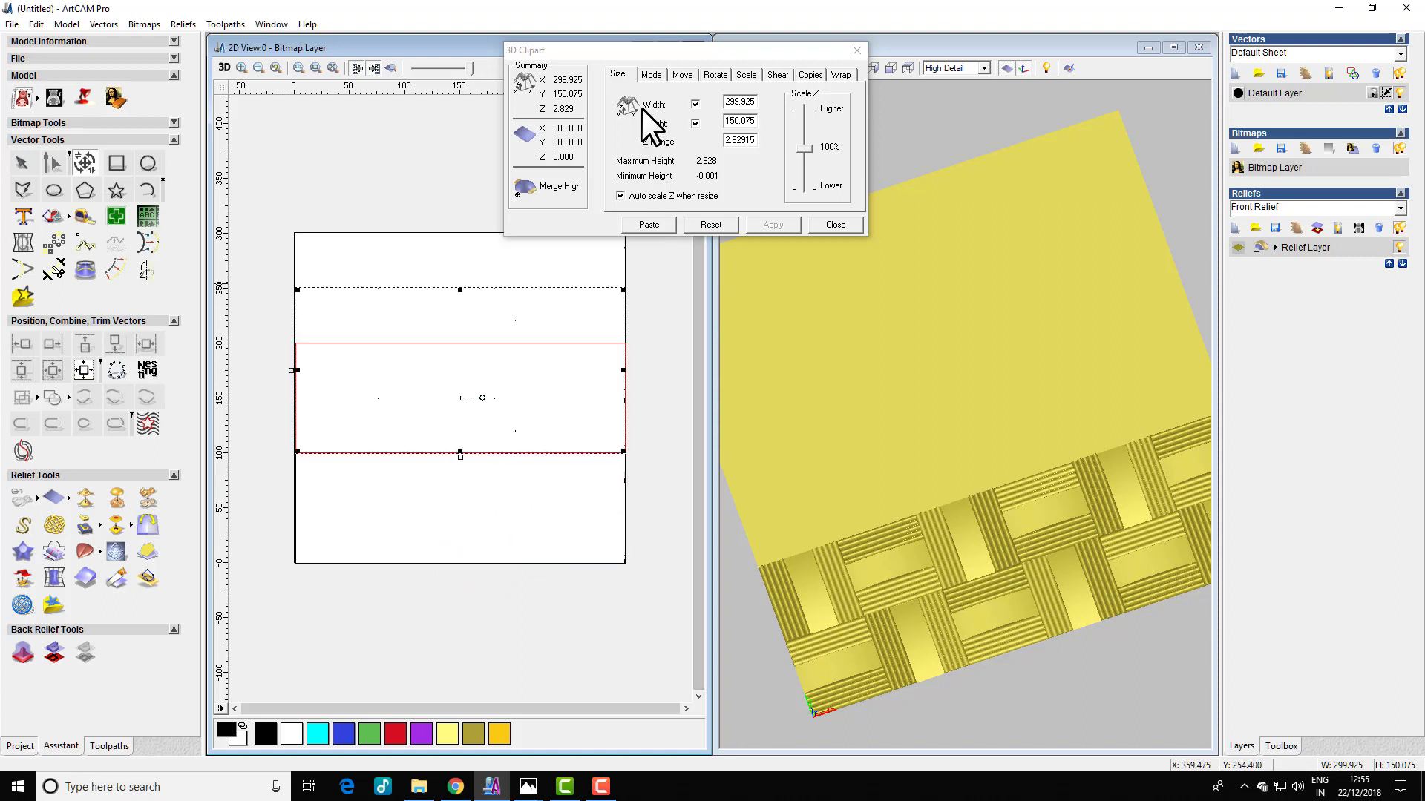
left_click(650, 75)
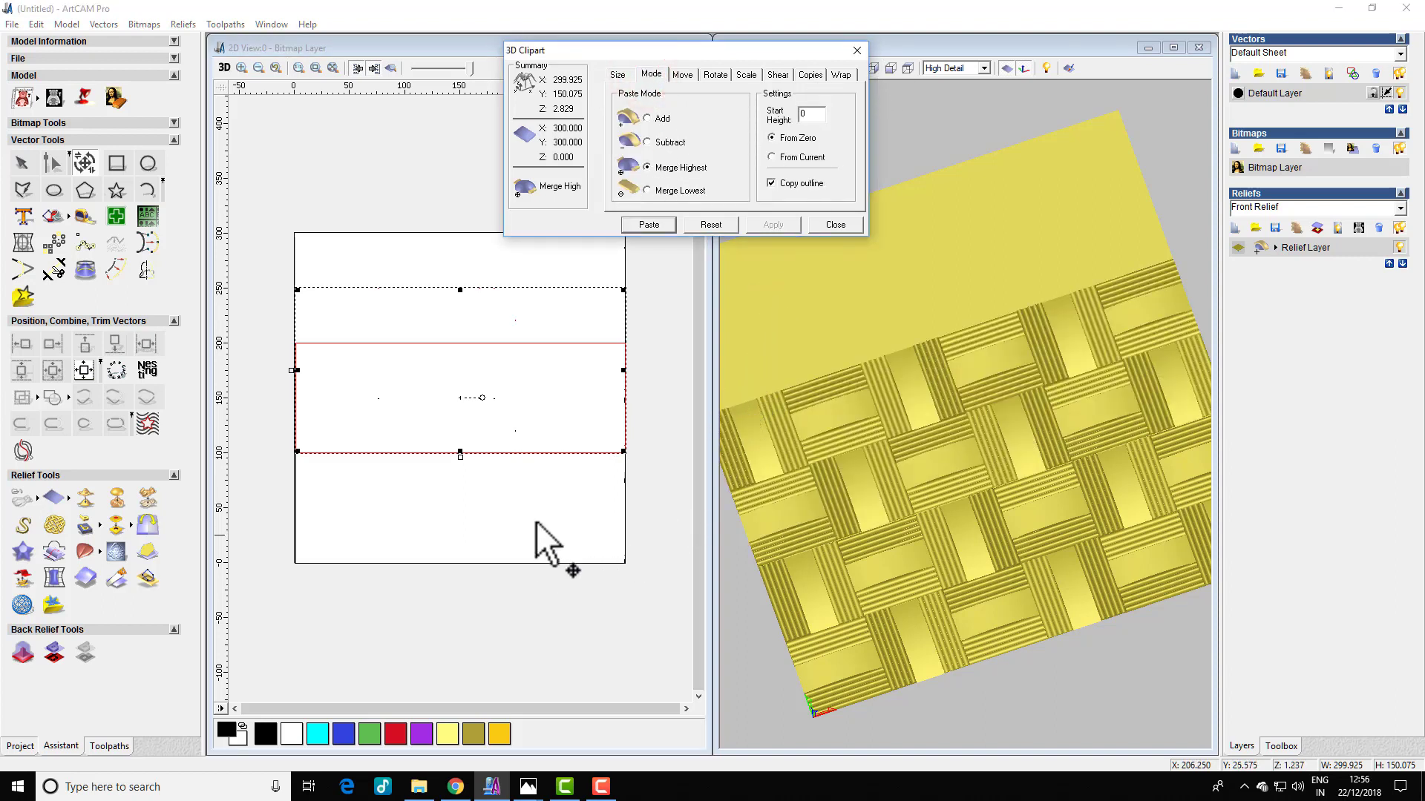
left_click(650, 221)
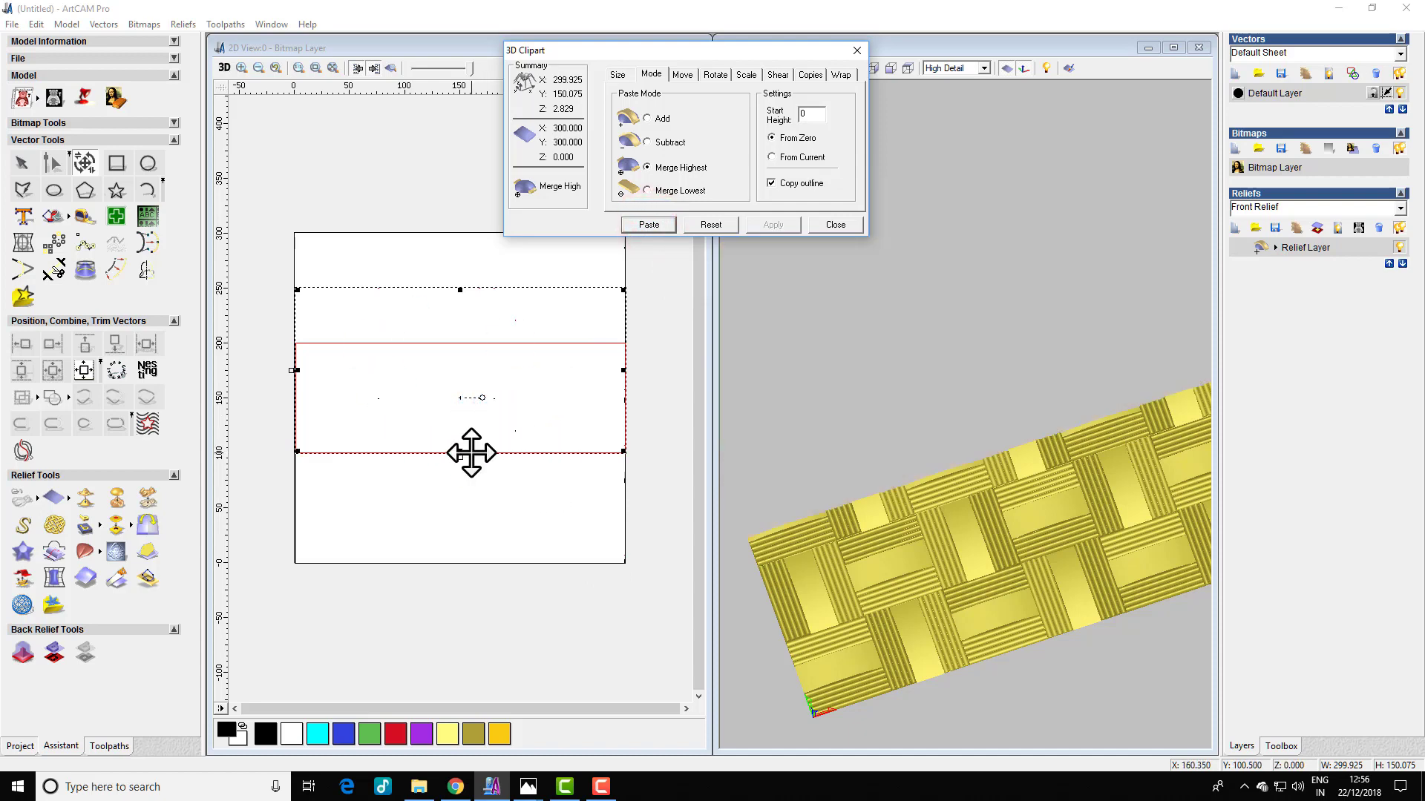
Move the clipart up to the band between 200 and 300 mm, paste it and close the 3D Clipart dialog.
left_click_drag(472, 452, 471, 343)
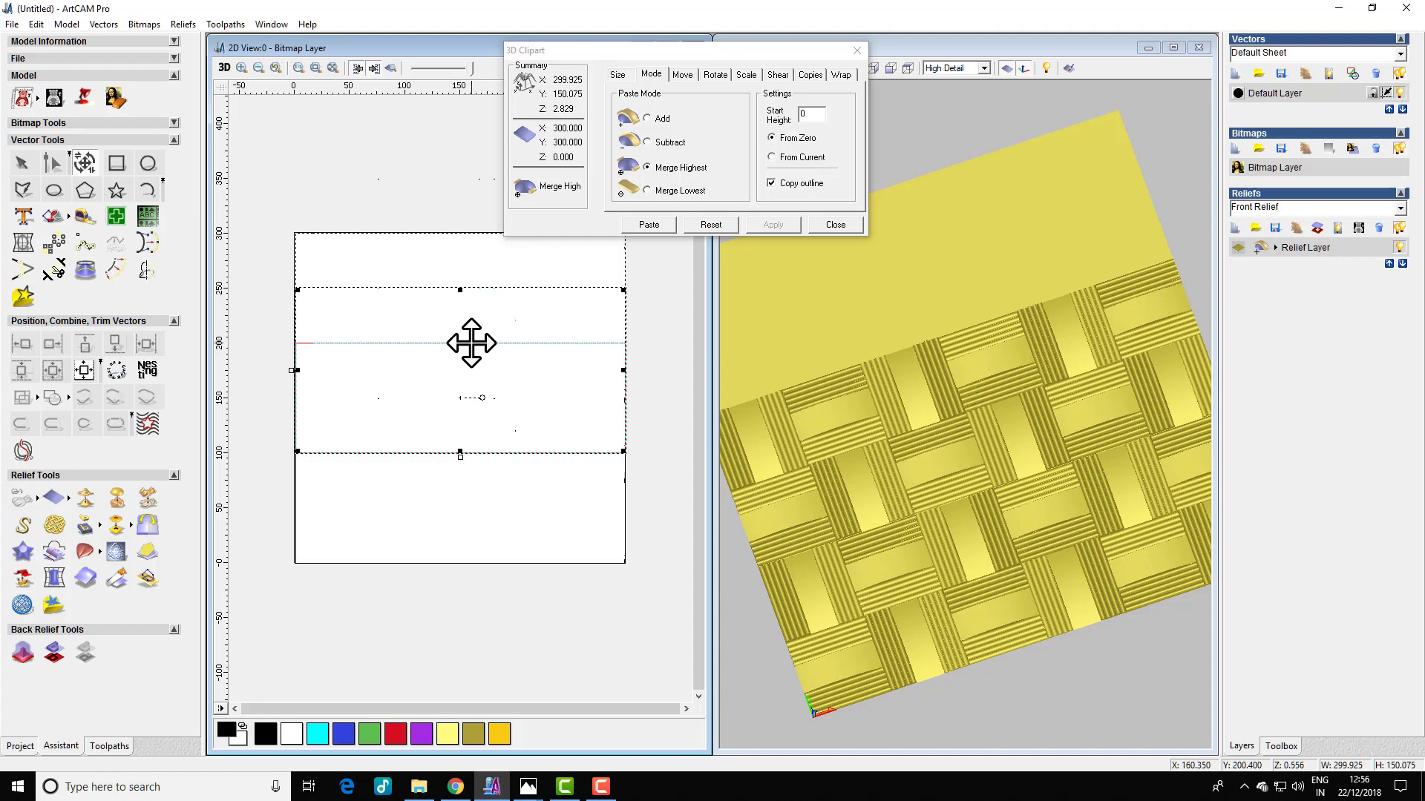
left_click_drag(471, 343, 471, 343)
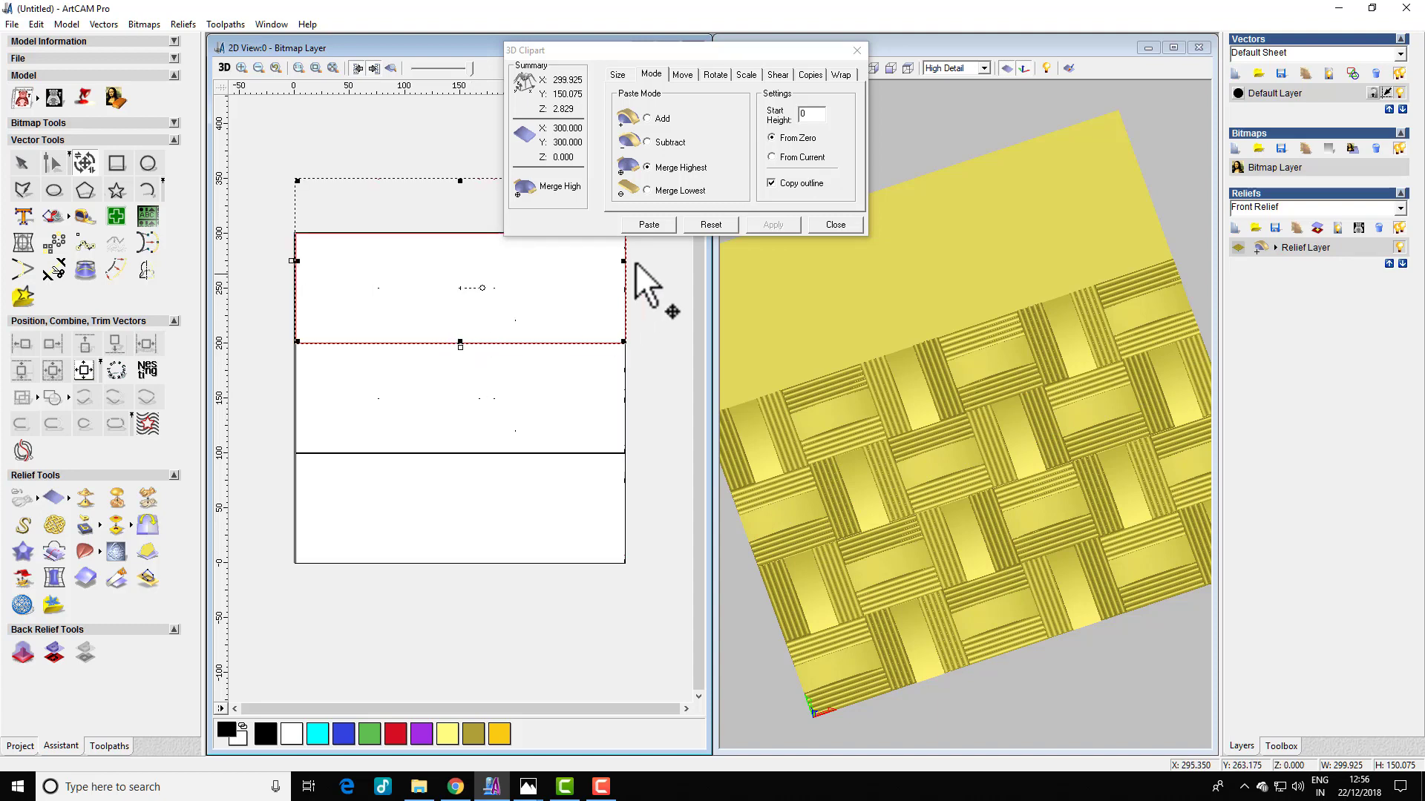
left_click(659, 224)
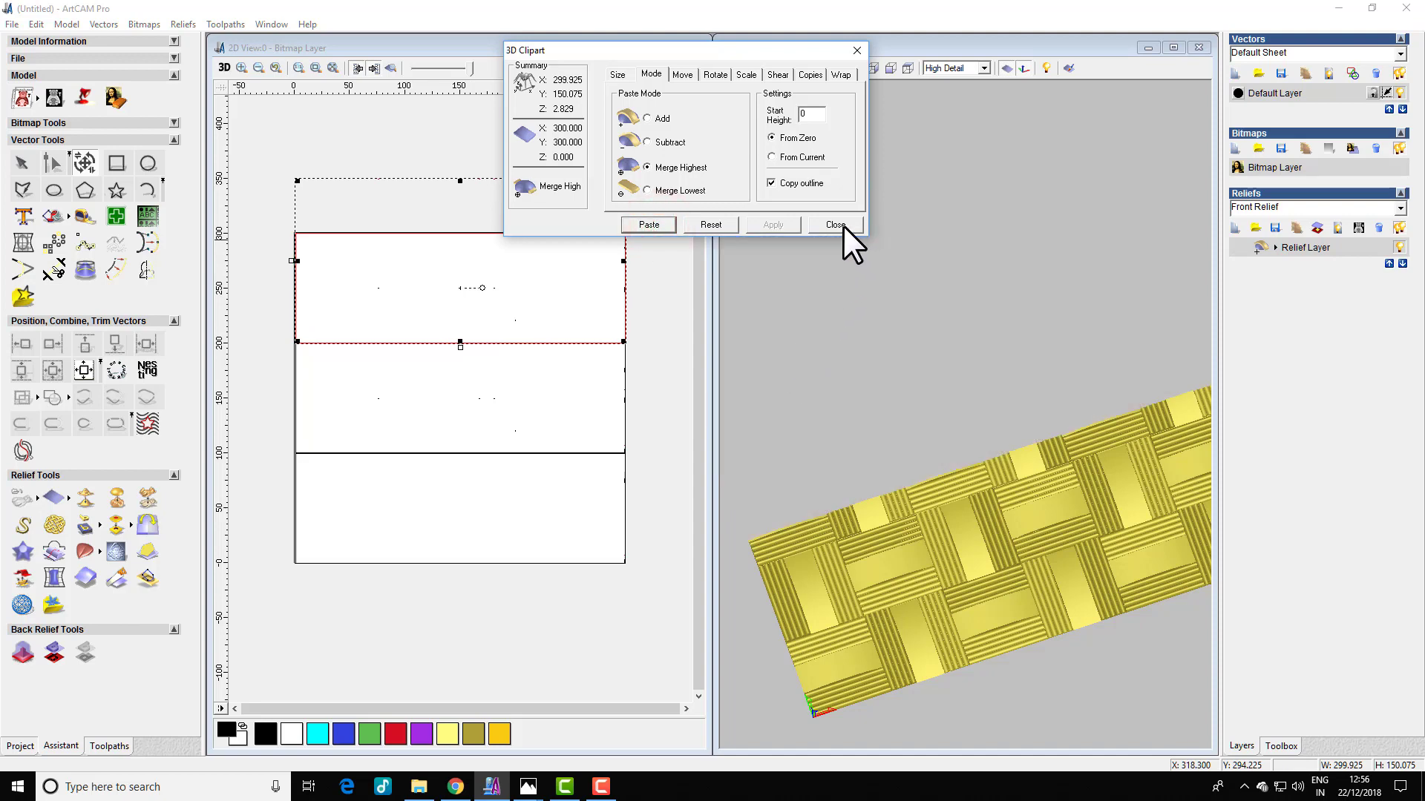
left_click(843, 226)
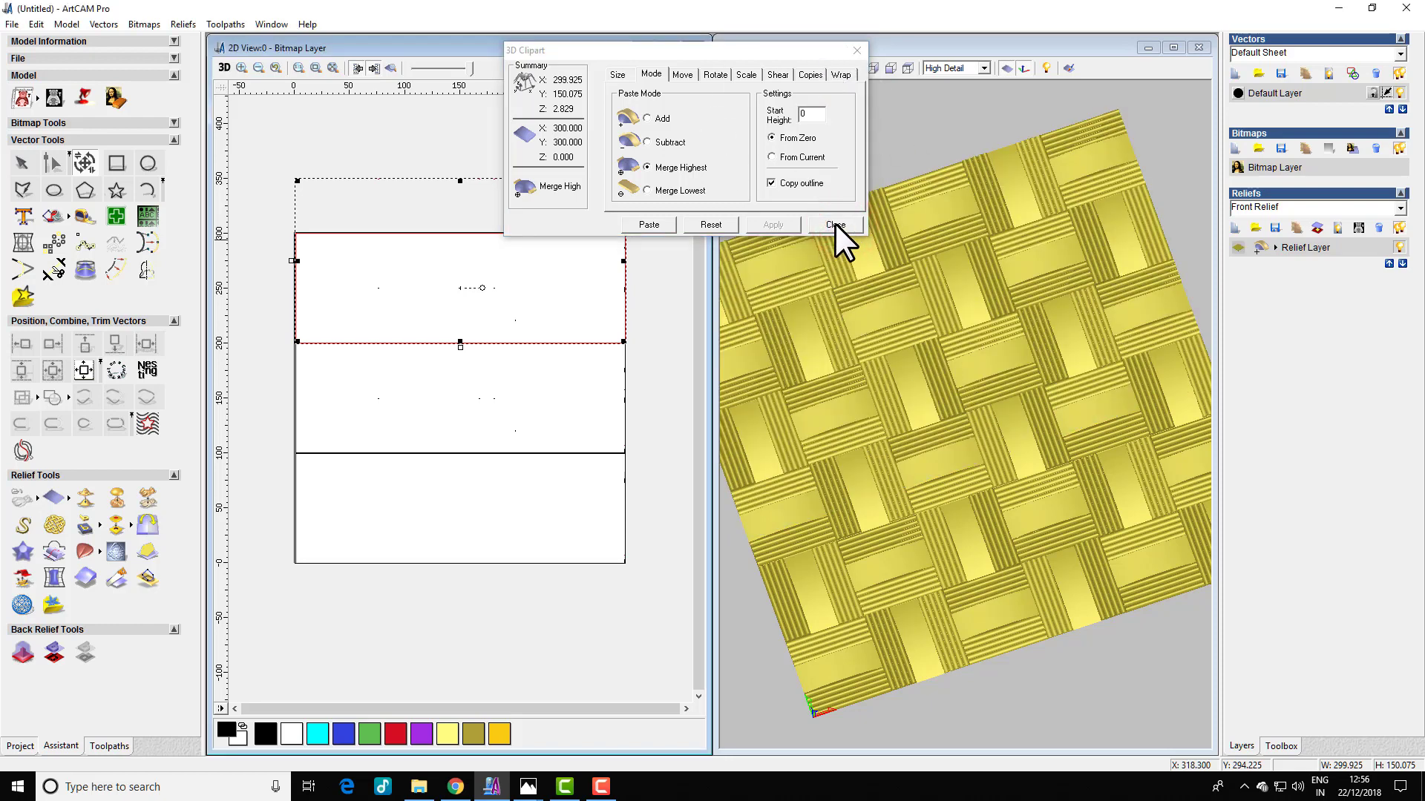
left_click(834, 224)
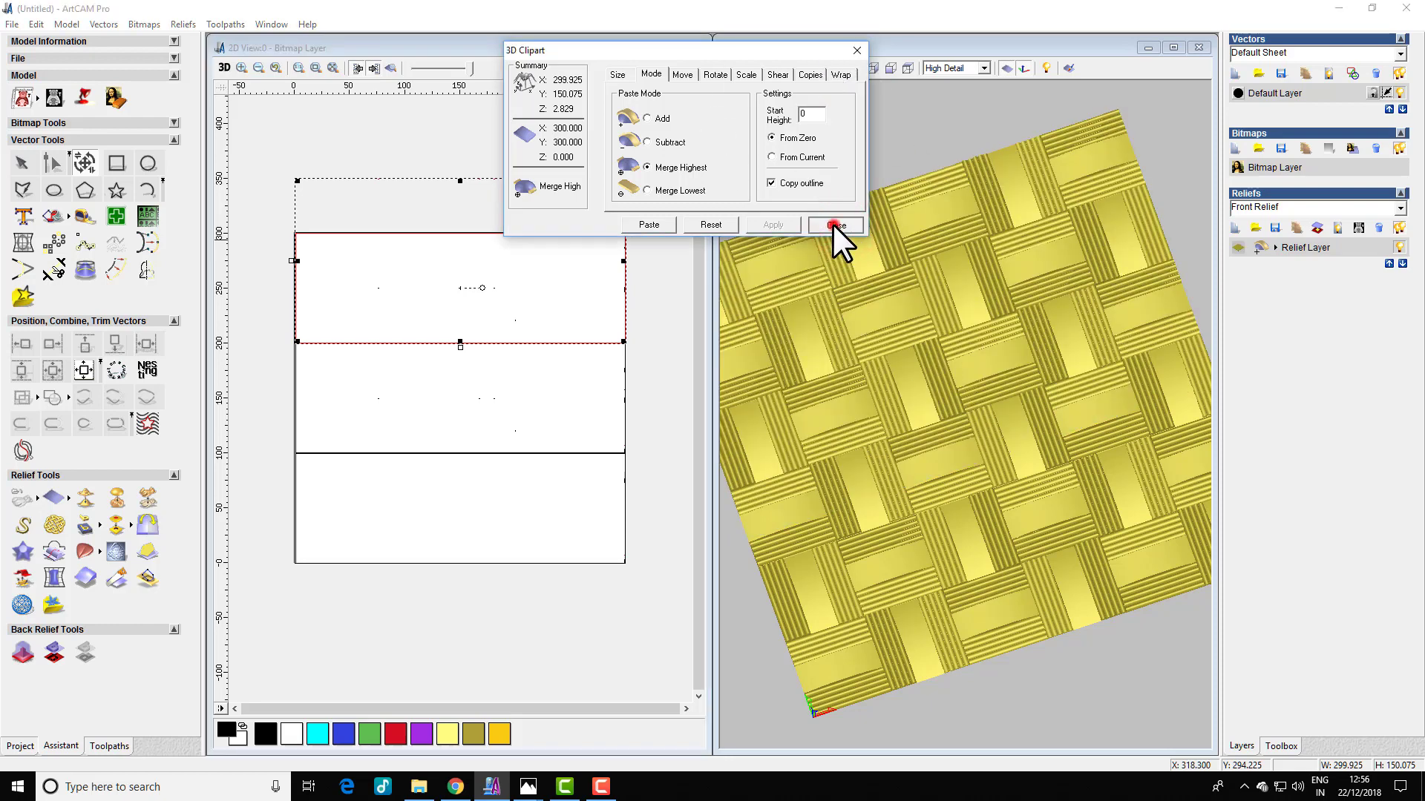
Maximise the 3D view and examine the full basket-weave relief from different angles.
left_click(1172, 46)
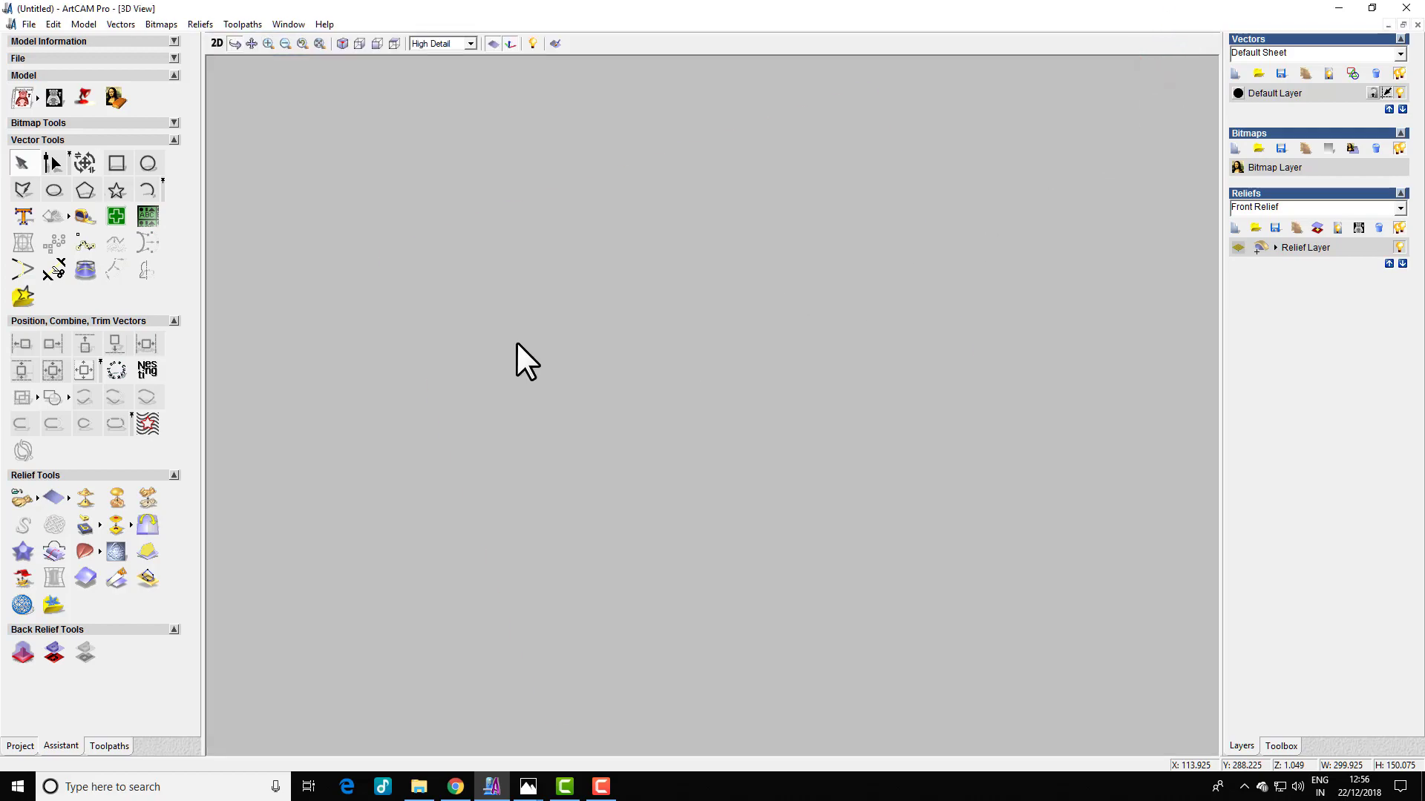
right_click_drag(706, 356, 787, 478)
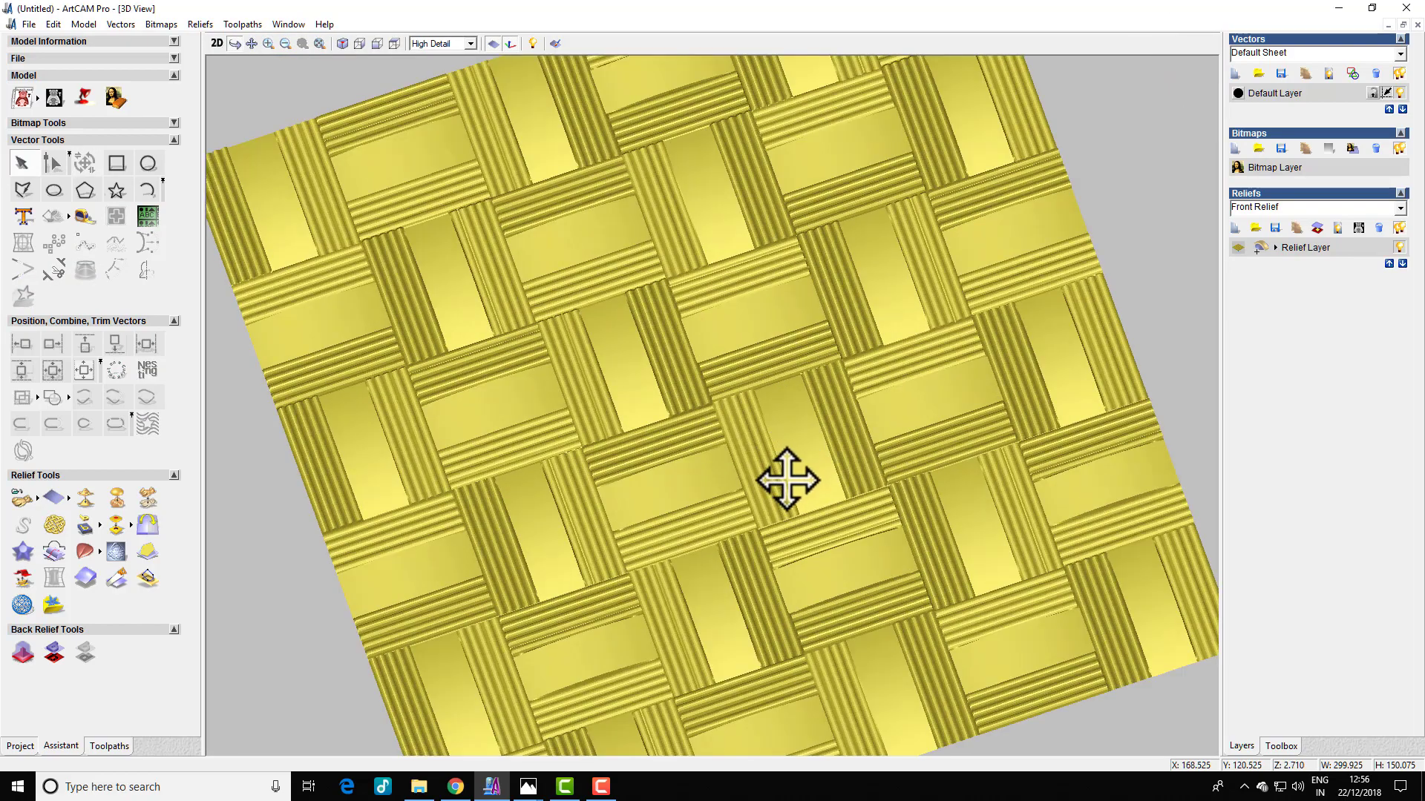
left_click_drag(787, 479, 619, 399)
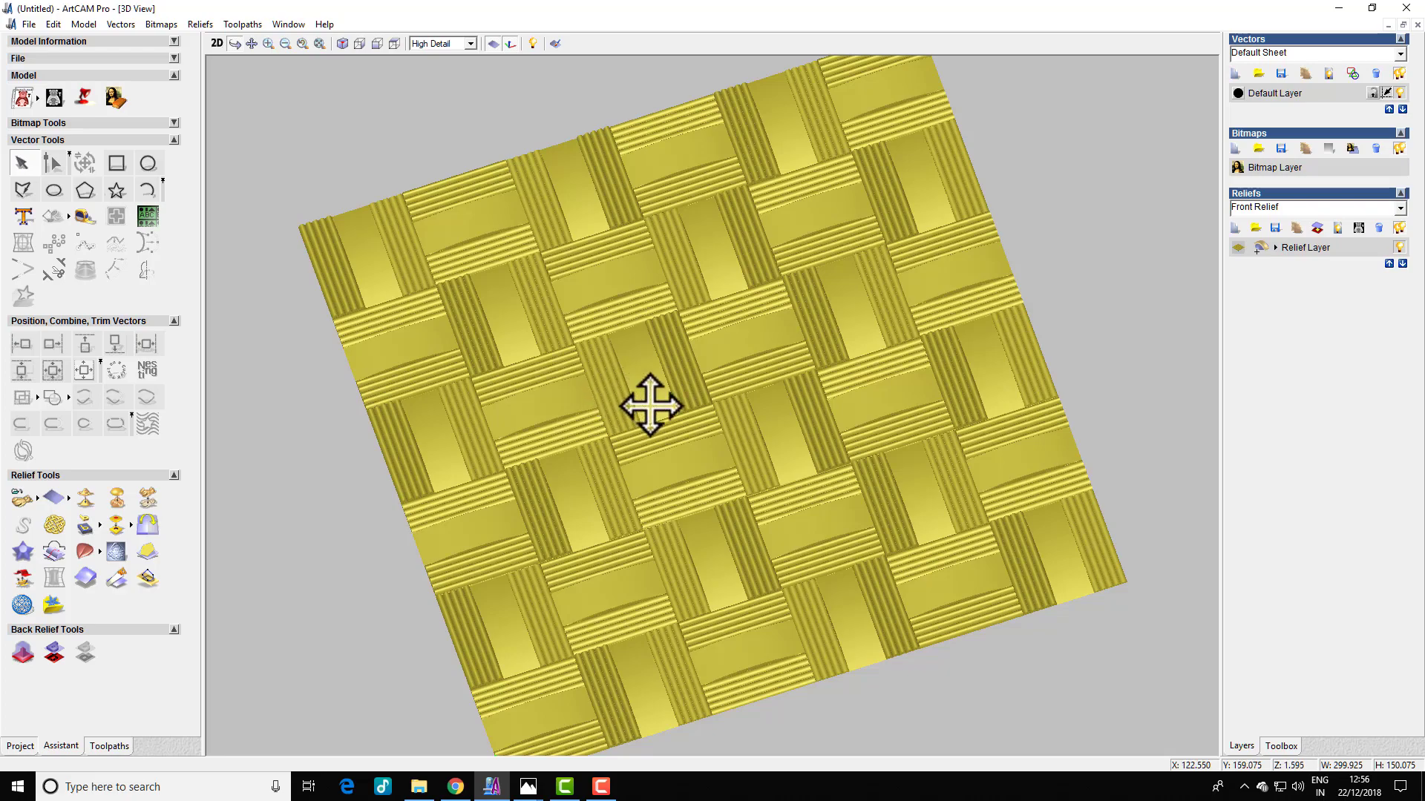